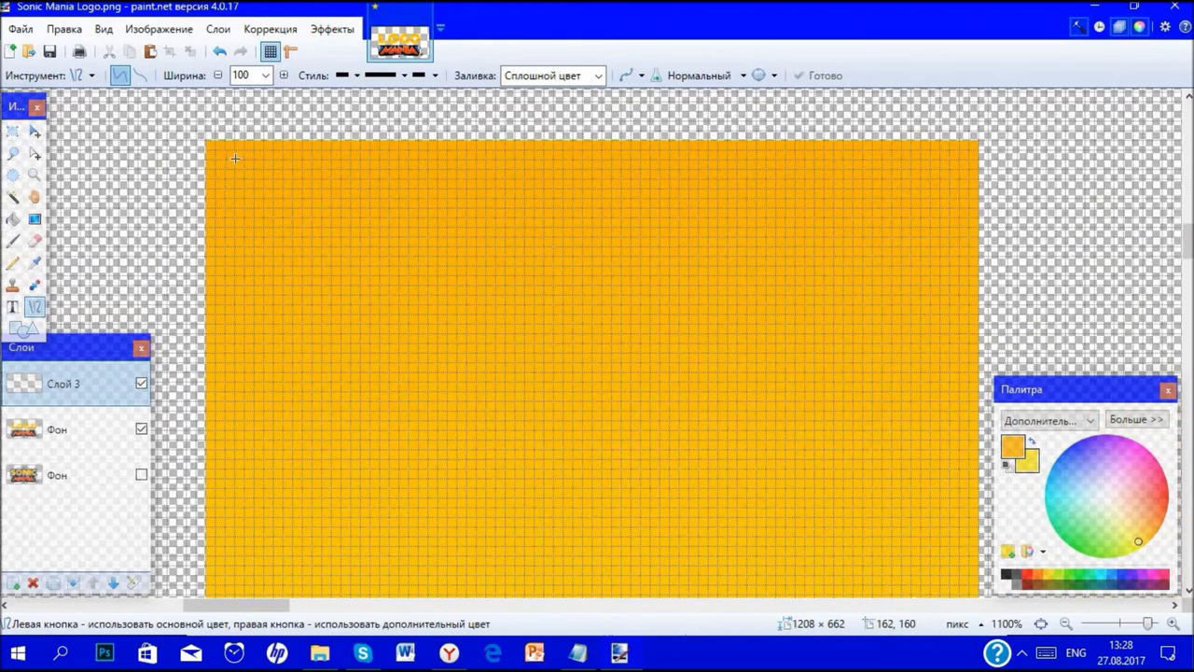
- Undo the oversized 100-pixel-wide stroke on the letter L and set the line width to 1
{"action": "left_click_drag", "start_coordinate": [392, 163], "coordinate": [521, 166]}
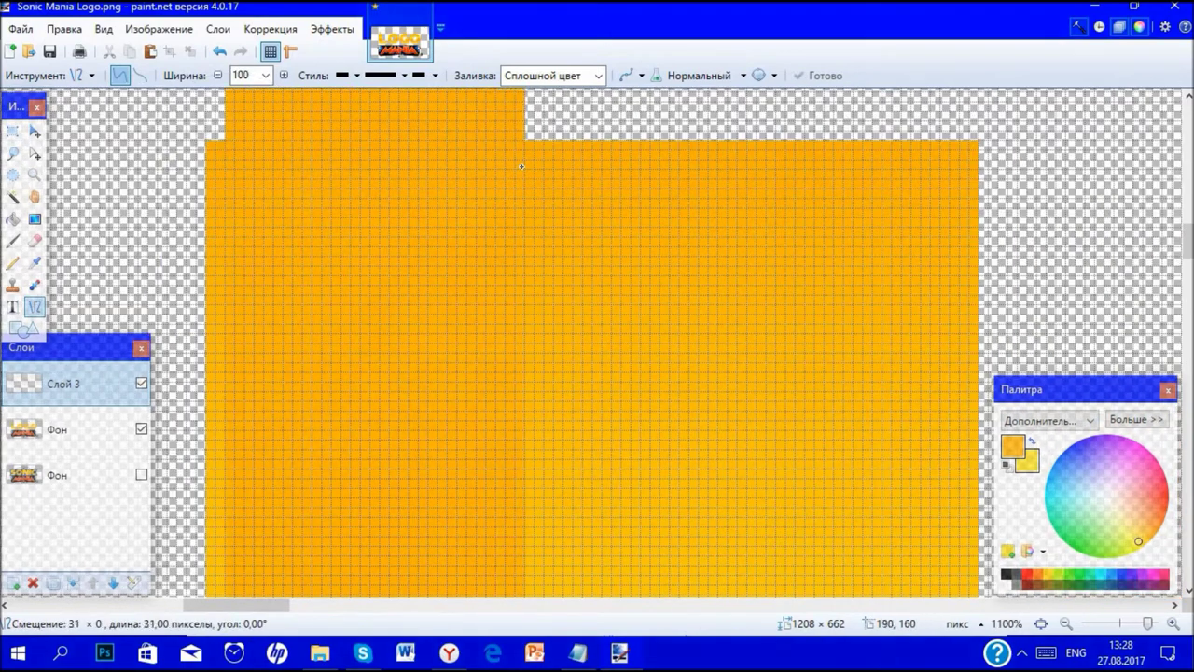
{"action": "left_click", "coordinate": [266, 75]}
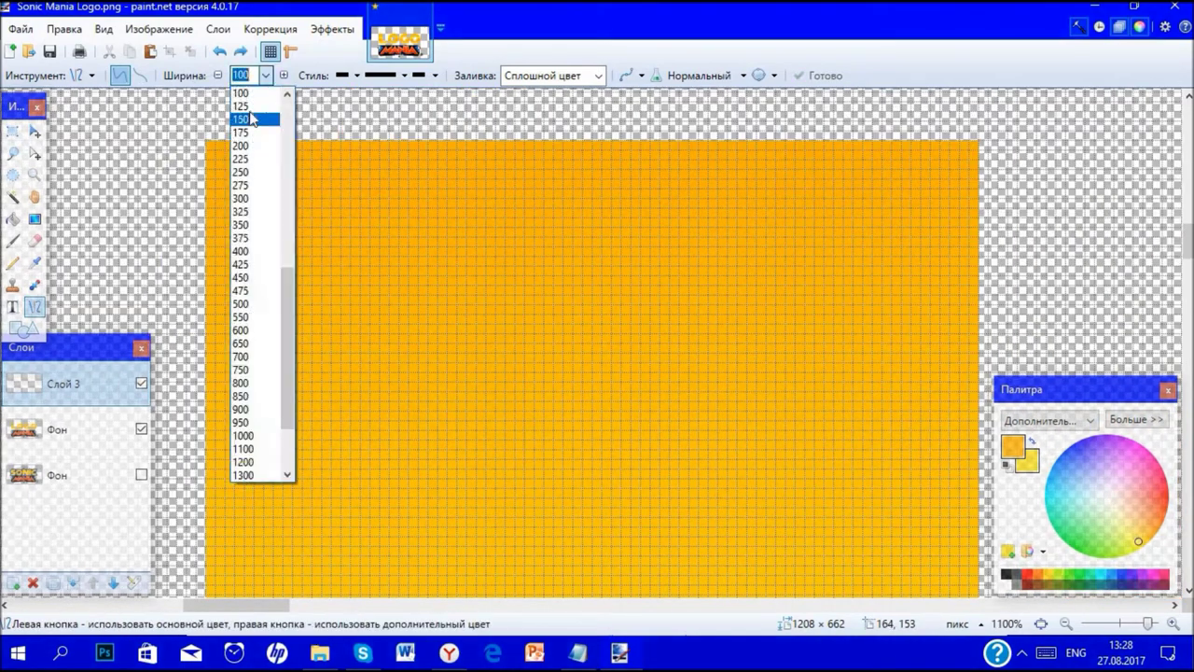
{"action": "scroll", "coordinate": [262, 135], "scroll_direction": "up", "scroll_amount": 10}
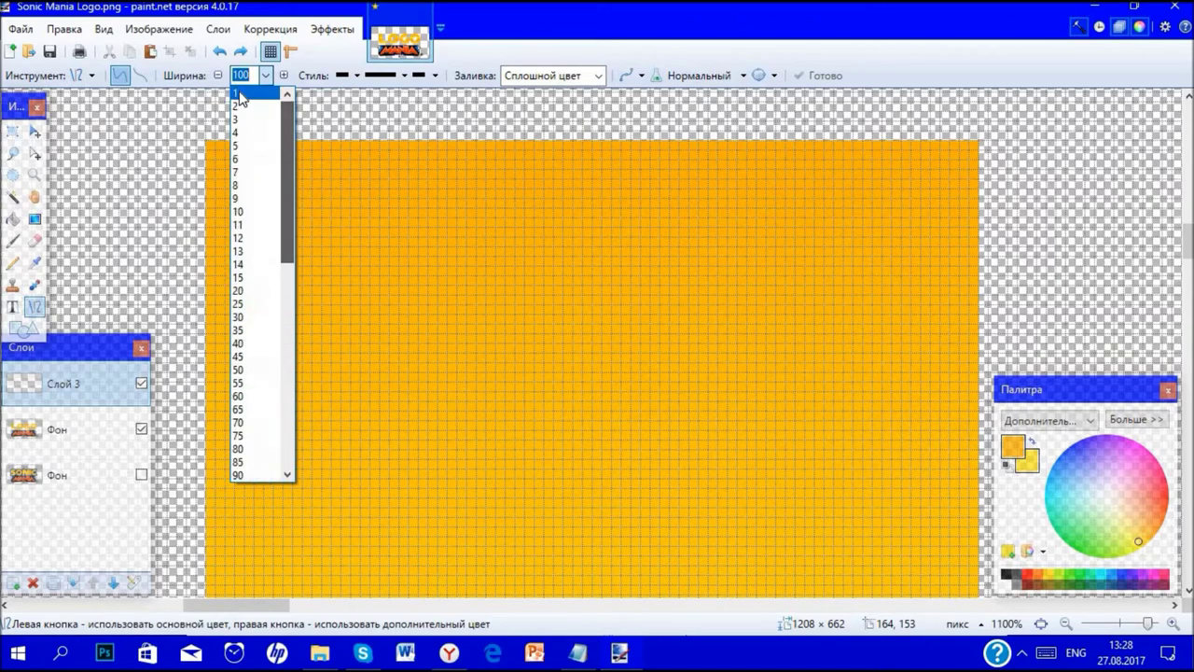
{"action": "left_click", "coordinate": [239, 92]}
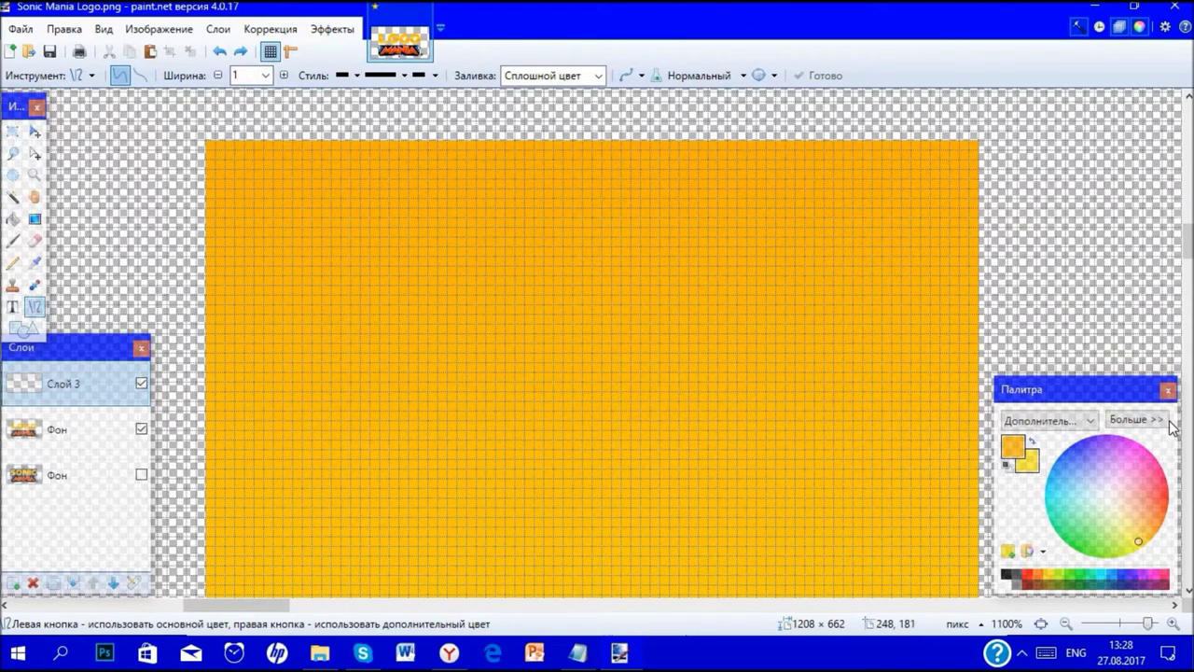
- Set the secondary colour to black (000000) and swap it with the primary colour so black is used for drawing
{"action": "left_click", "coordinate": [1138, 420]}
{"action": "left_click_drag", "start_coordinate": [1054, 439], "coordinate": [1026, 444]}
{"action": "left_click_drag", "start_coordinate": [1084, 412], "coordinate": [1020, 426]}
{"action": "left_click_drag", "start_coordinate": [1033, 544], "coordinate": [1030, 545]}
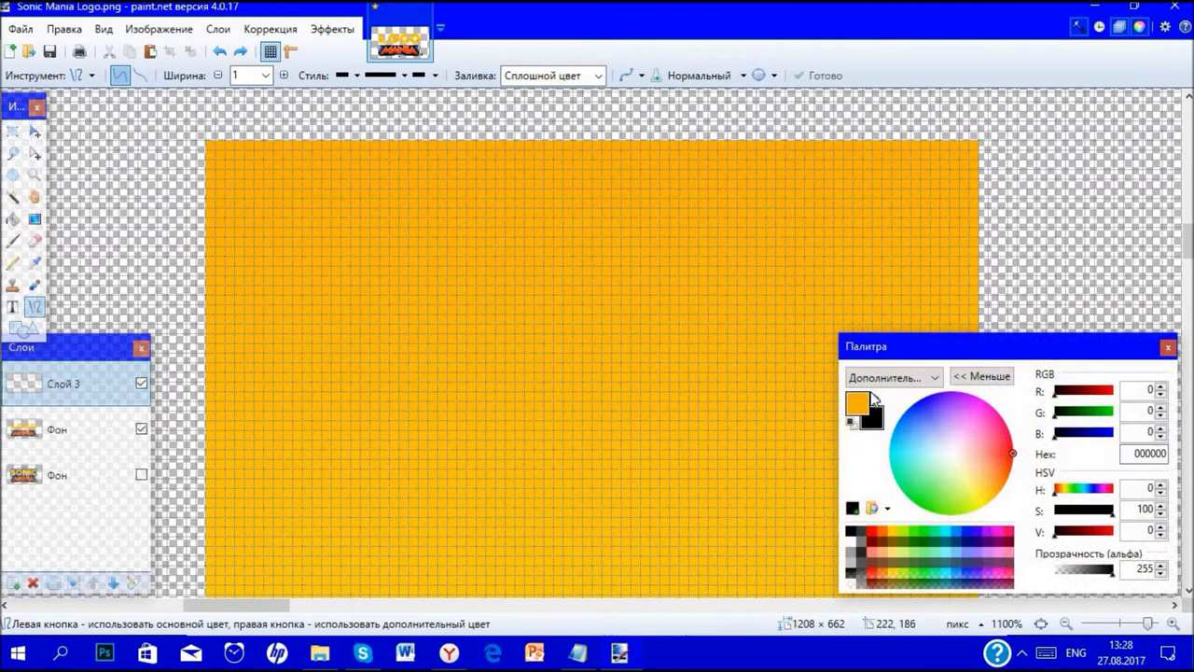
{"action": "left_click", "coordinate": [872, 399]}
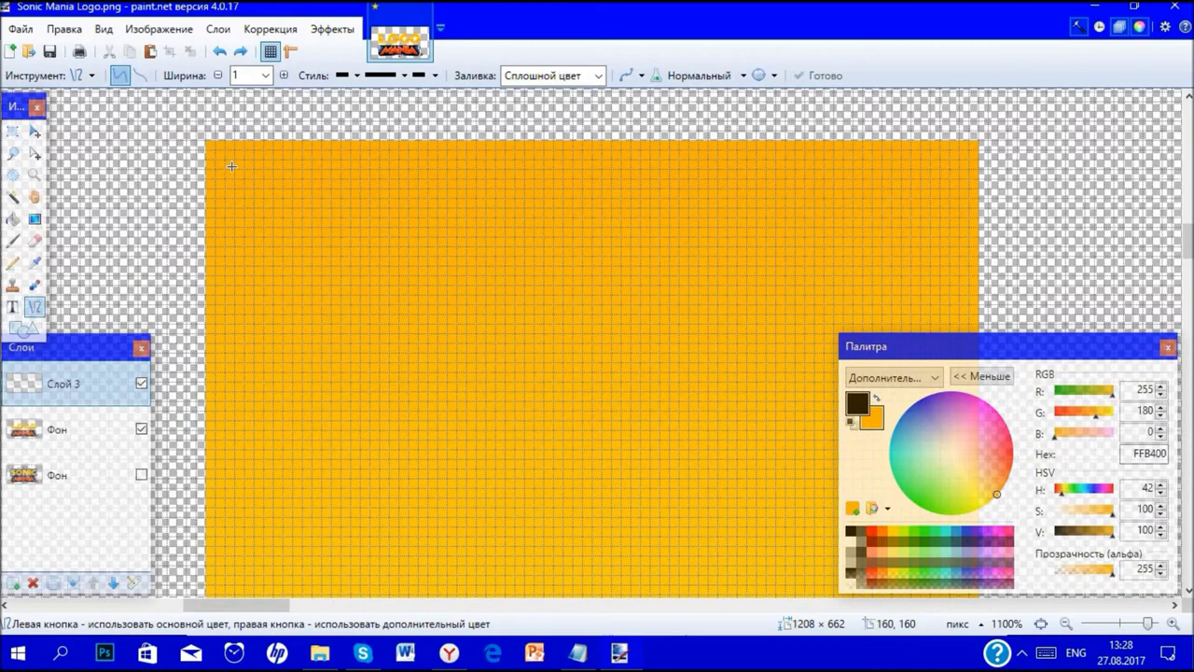
- Draw a horizontal black line about 74 px long just inside the upper edge of the letter L
{"action": "left_click_drag", "start_coordinate": [238, 174], "coordinate": [941, 191]}
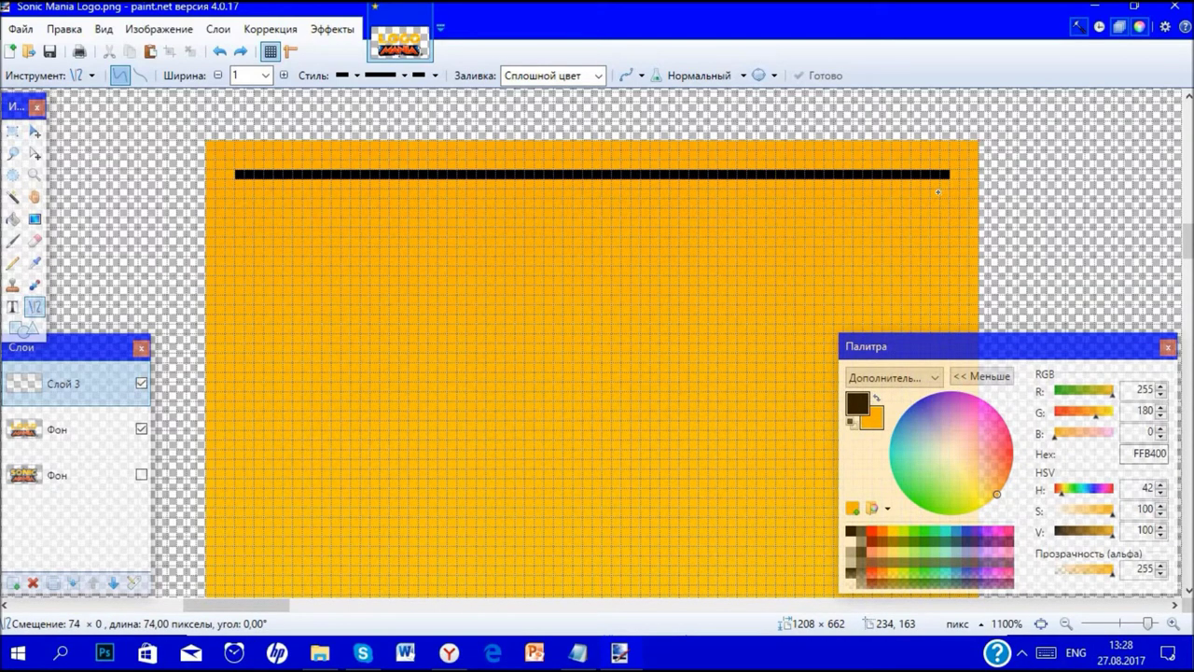
{"action": "left_click_drag", "start_coordinate": [945, 175], "coordinate": [945, 175]}
{"action": "scroll", "coordinate": [794, 234], "scroll_direction": "down", "scroll_amount": 5}
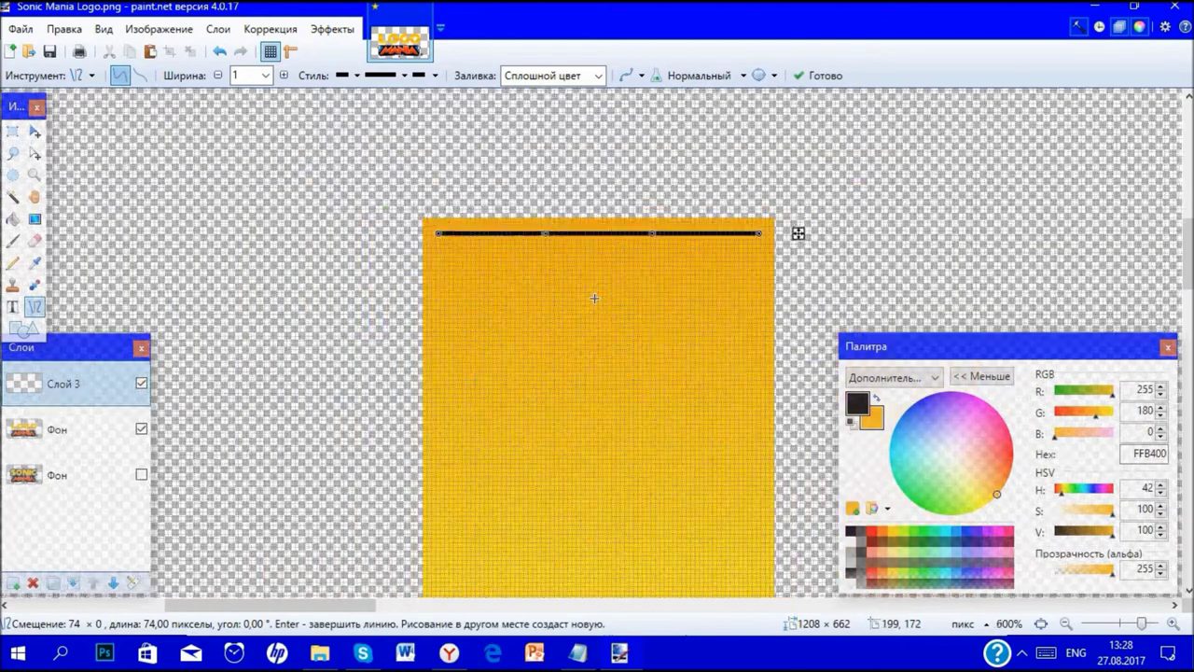
{"action": "scroll", "coordinate": [936, 171], "scroll_direction": "up", "scroll_amount": 3}
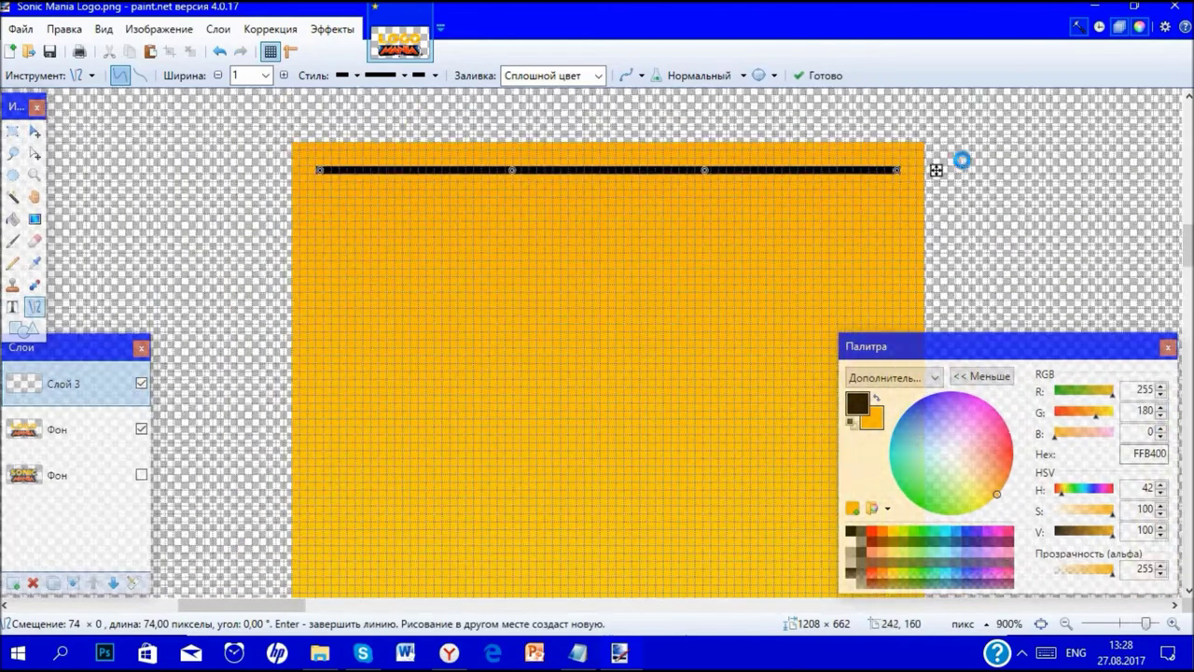
{"action": "key", "text": "m"}
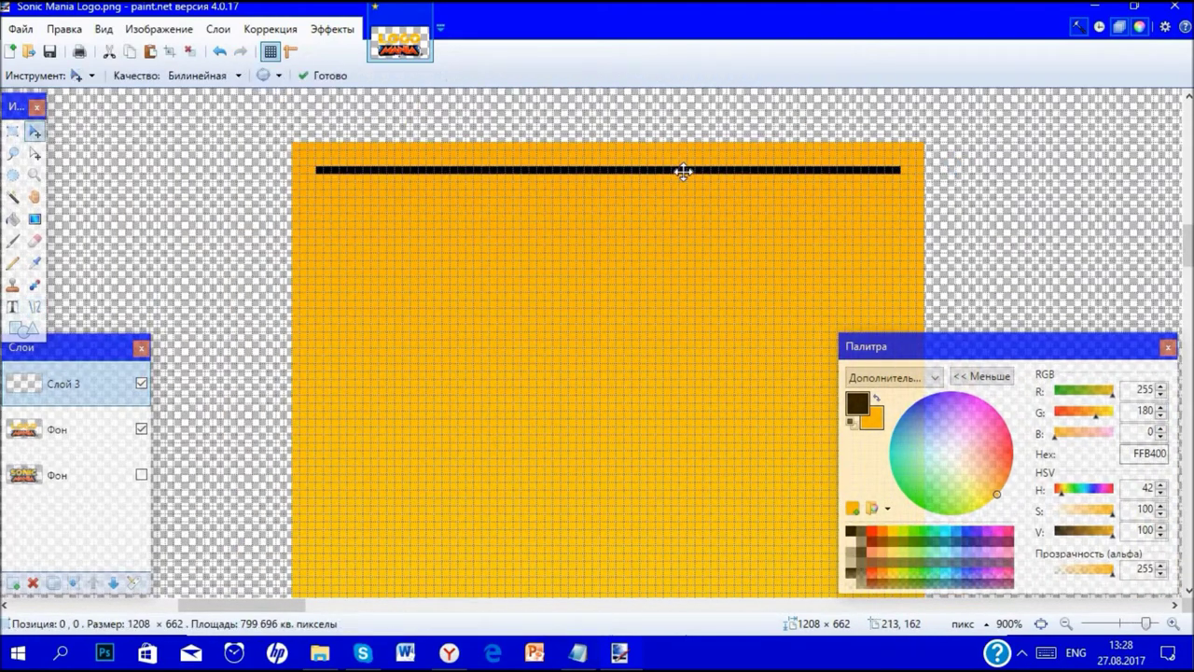
{"action": "scroll", "coordinate": [395, 181], "scroll_direction": "down", "scroll_amount": 4}
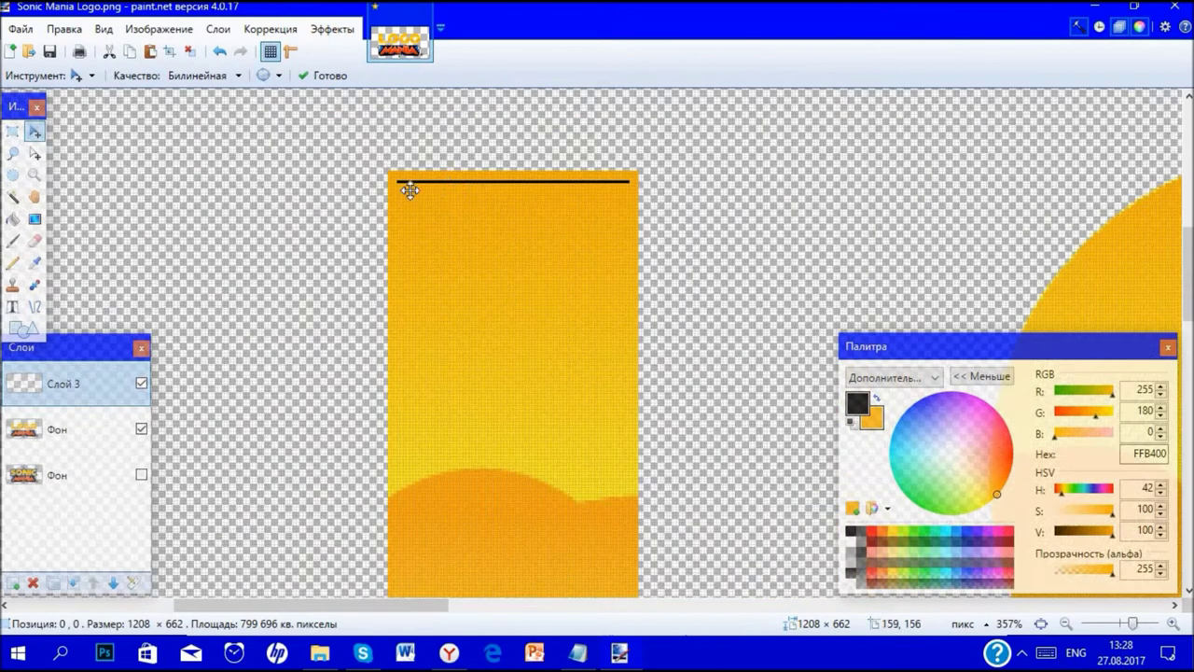
{"action": "scroll", "coordinate": [365, 175], "scroll_direction": "up", "scroll_amount": 3}
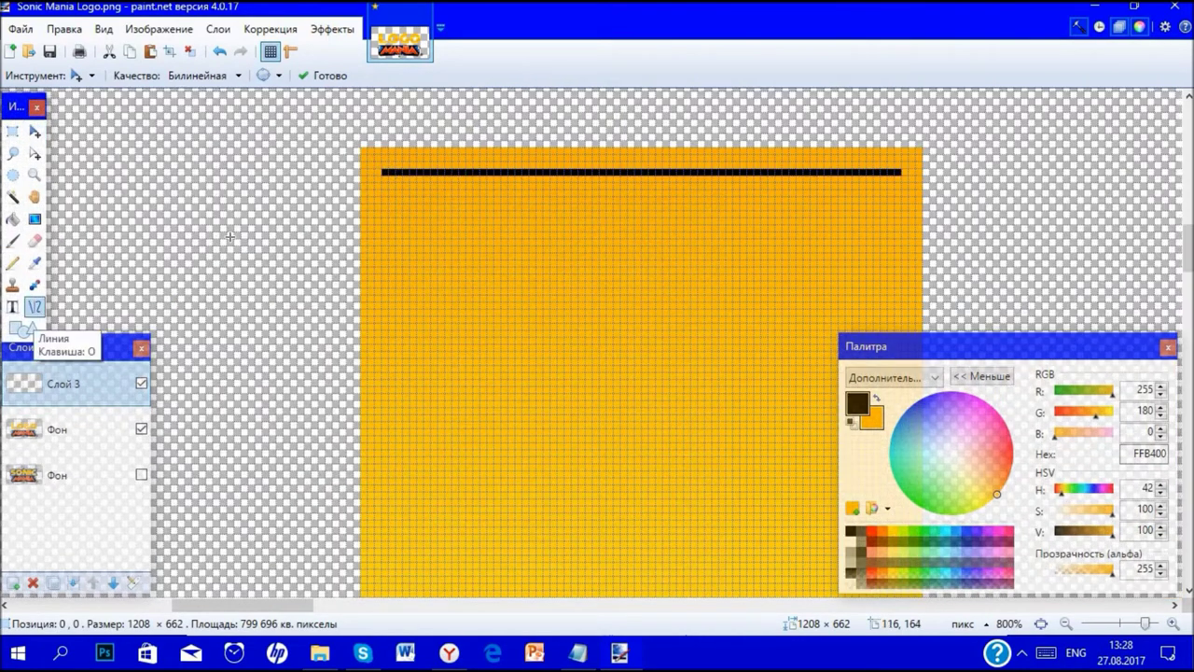
{"action": "left_click", "coordinate": [35, 306]}
{"action": "scroll", "coordinate": [384, 172], "scroll_direction": "up", "scroll_amount": 1}
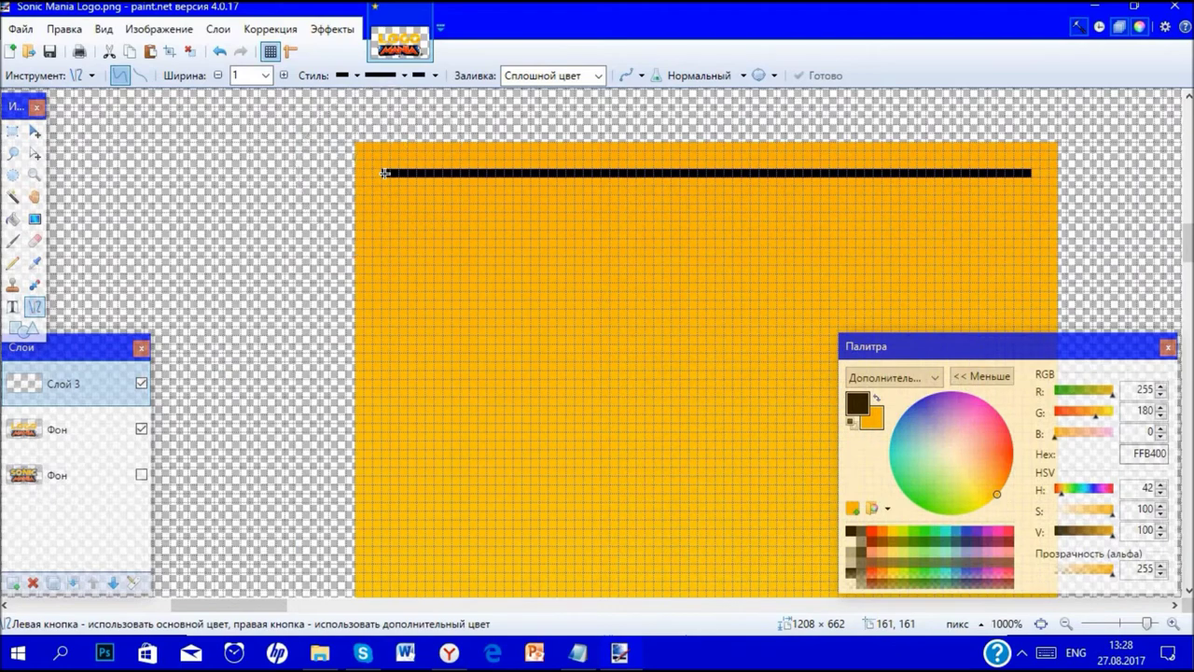
{"action": "left_click", "coordinate": [13, 198]}
{"action": "left_click", "coordinate": [489, 174]}
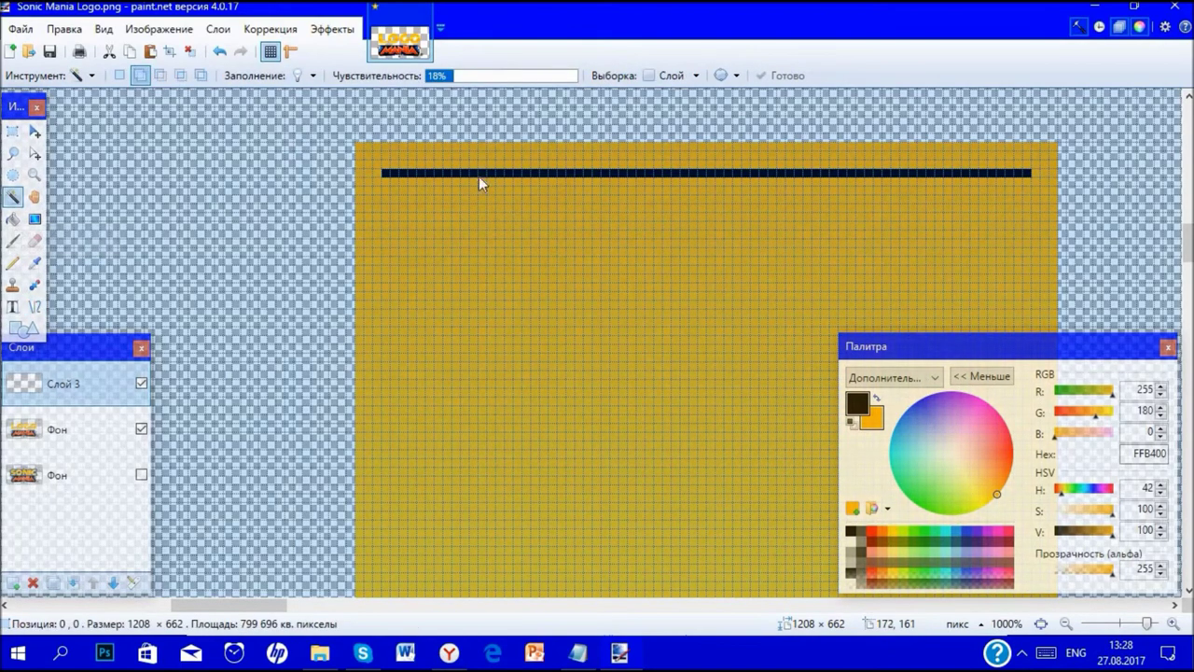
{"action": "key", "text": "ctrl+d"}
{"action": "left_click", "coordinate": [432, 174]}
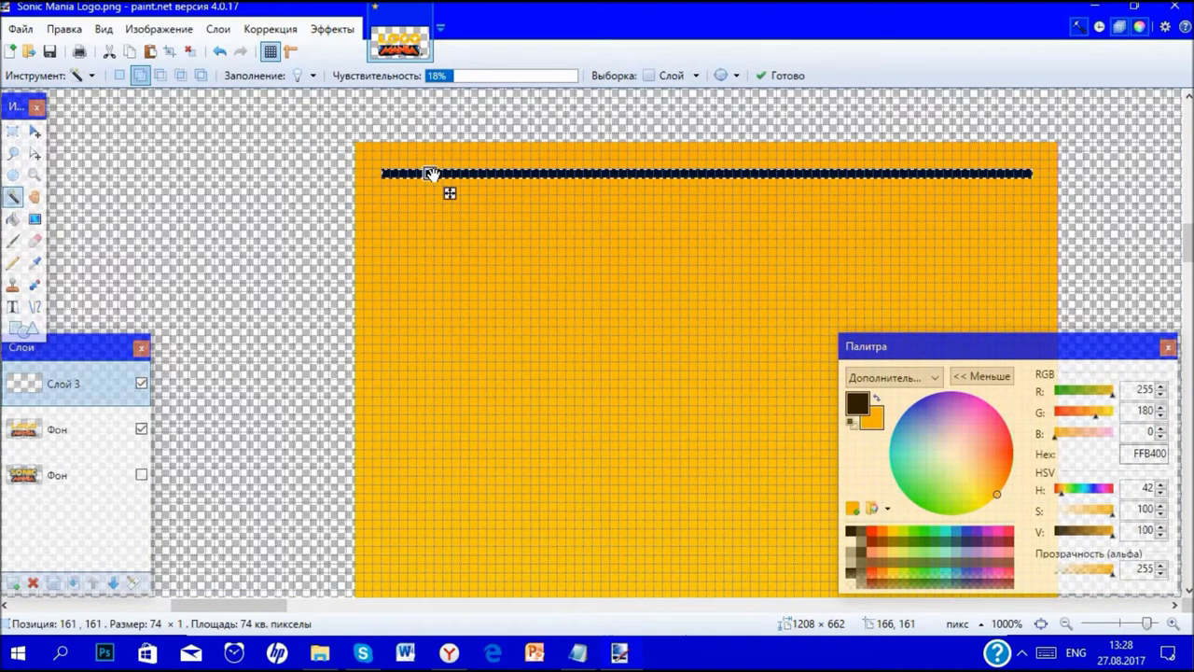
{"action": "key", "text": "ctrl+d"}
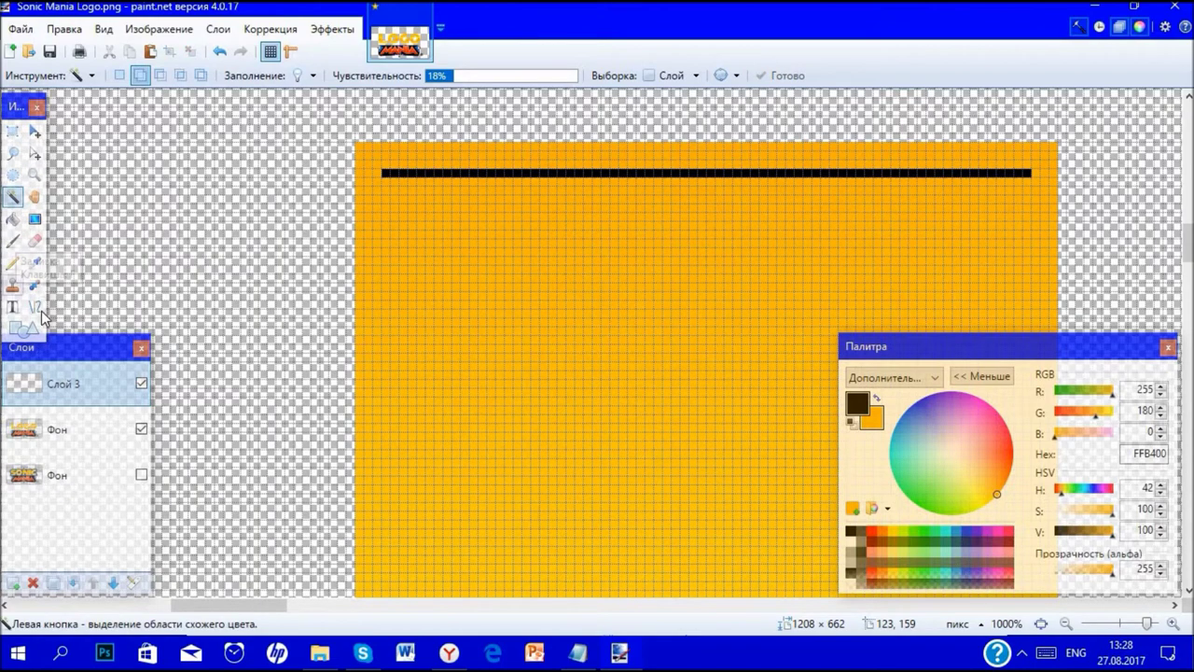
- Draw a vertical black line down the L's left side from the horizontal line's left end, about as long as that line
{"action": "key", "text": "o"}
{"action": "left_click_drag", "start_coordinate": [383, 172], "coordinate": [387, 404]}
{"action": "scroll", "coordinate": [385, 395], "scroll_direction": "down", "scroll_amount": 3}
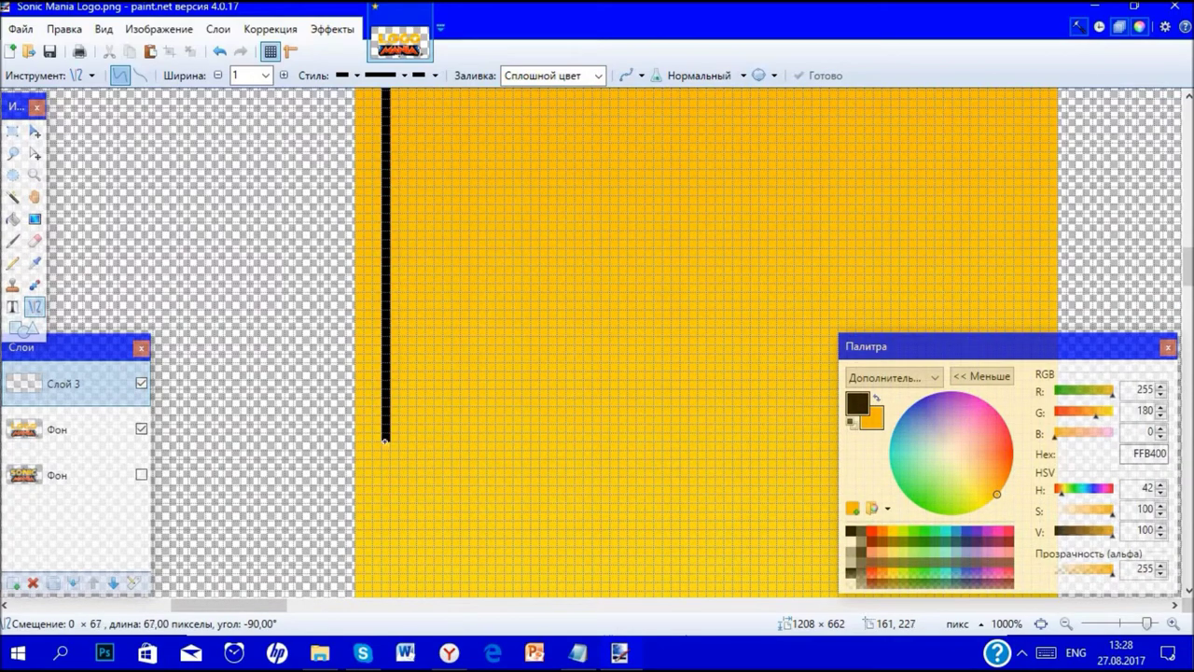
{"action": "left_click_drag", "start_coordinate": [392, 462], "coordinate": [388, 504]}
{"action": "scroll", "coordinate": [410, 358], "scroll_direction": "down", "scroll_amount": 3}
{"action": "key", "text": "Return"}
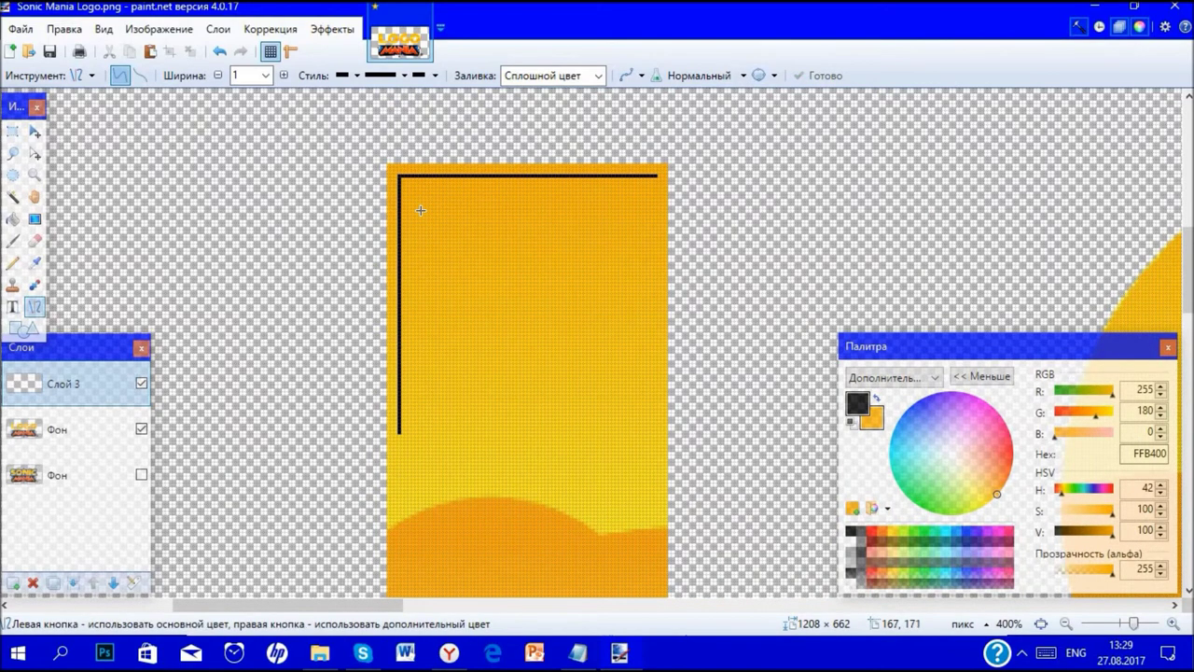
- Draw a slanted line about 67 px long from just inside the L's upper-left corner to the vertical line's lower end
{"action": "scroll", "coordinate": [421, 210], "scroll_direction": "up", "scroll_amount": 3}
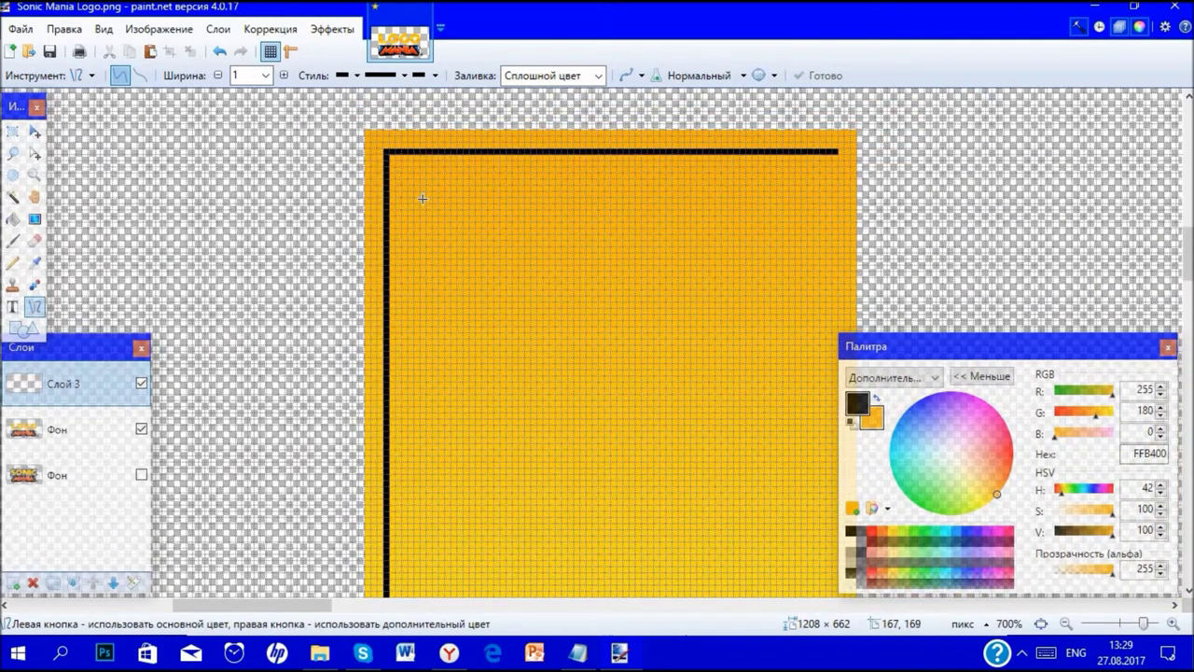
{"action": "left_click_drag", "start_coordinate": [422, 195], "coordinate": [387, 494]}
{"action": "scroll", "coordinate": [390, 588], "scroll_direction": "down", "scroll_amount": 1}
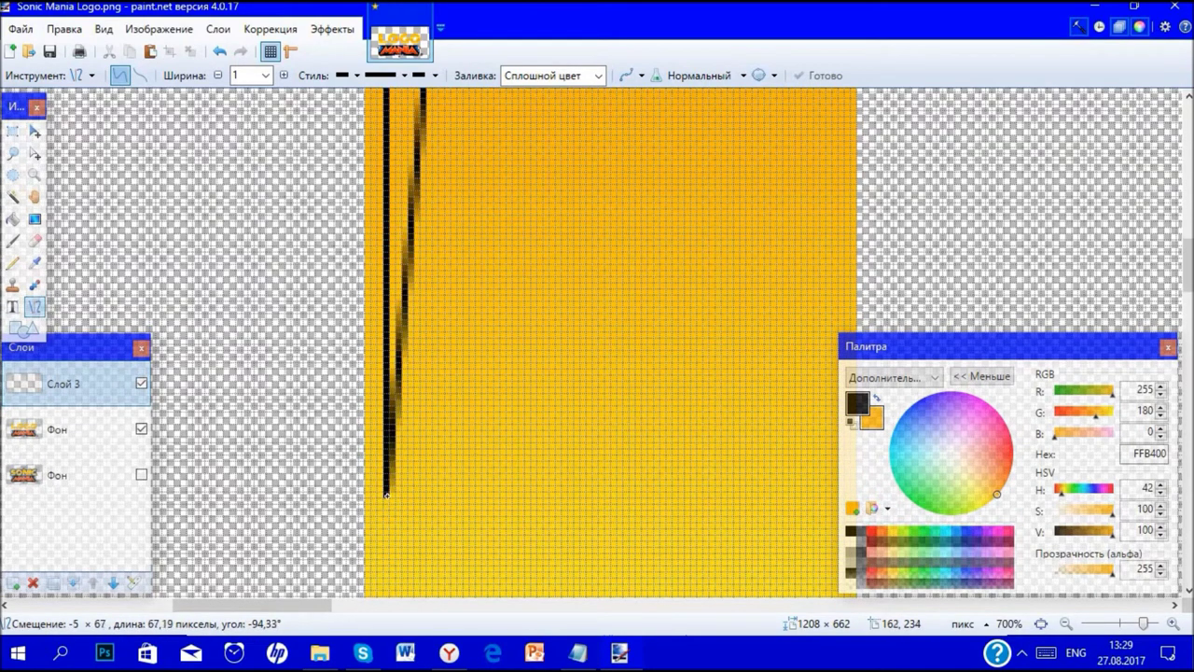
{"action": "scroll", "coordinate": [387, 496], "scroll_direction": "up", "scroll_amount": 2}
{"action": "scroll", "coordinate": [844, 362], "scroll_direction": "up", "scroll_amount": 1}
{"action": "scroll", "coordinate": [896, 348], "scroll_direction": "down", "scroll_amount": 1}
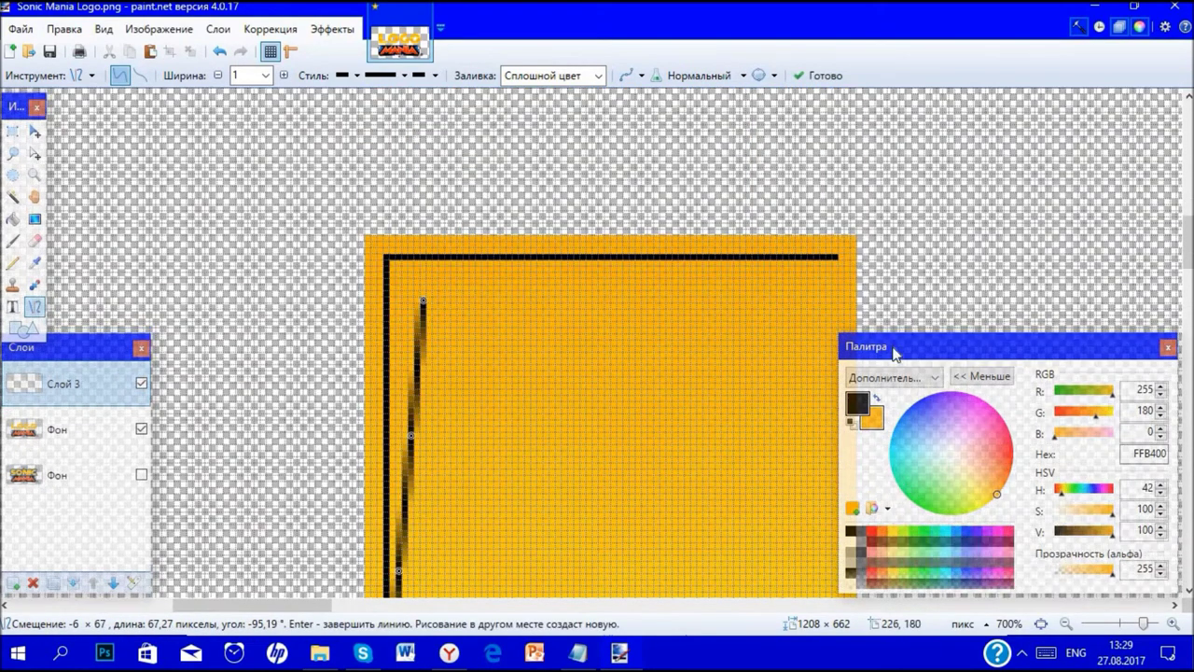
- Collapse the colour palette and draw a line about 68 px long from the horizontal line's right end to the slanted line's upper end
{"action": "left_click", "coordinate": [970, 377]}
{"action": "left_click_drag", "start_coordinate": [836, 258], "coordinate": [426, 300]}
{"action": "scroll", "coordinate": [427, 300], "scroll_direction": "down", "scroll_amount": 4}
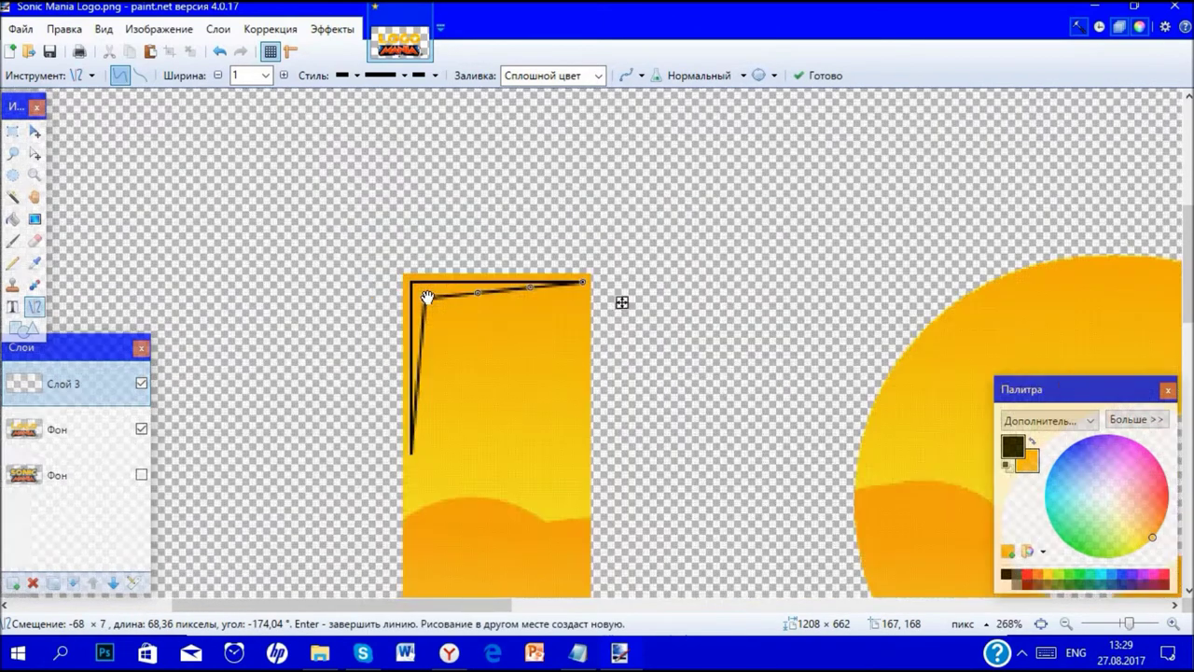
- Show the original logo's layer to compare its lettering with the outline on the L, and hide it again
{"action": "scroll", "coordinate": [426, 297], "scroll_direction": "down", "scroll_amount": 2}
{"action": "scroll", "coordinate": [569, 343], "scroll_direction": "down", "scroll_amount": 1}
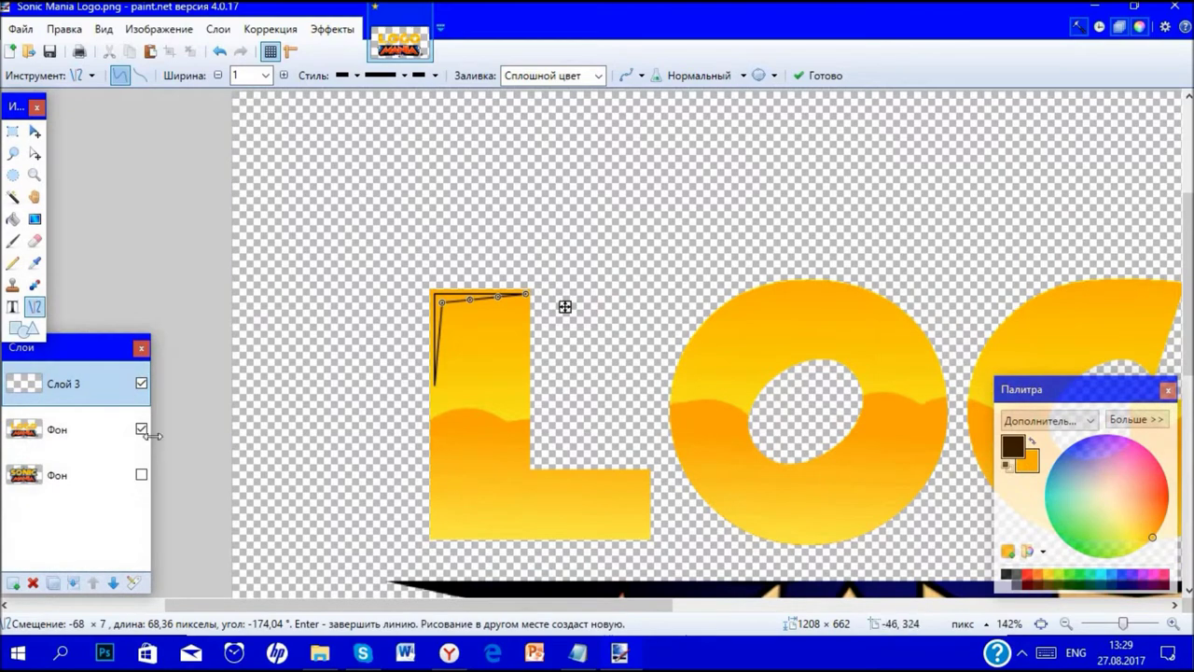
{"action": "left_click", "coordinate": [141, 475]}
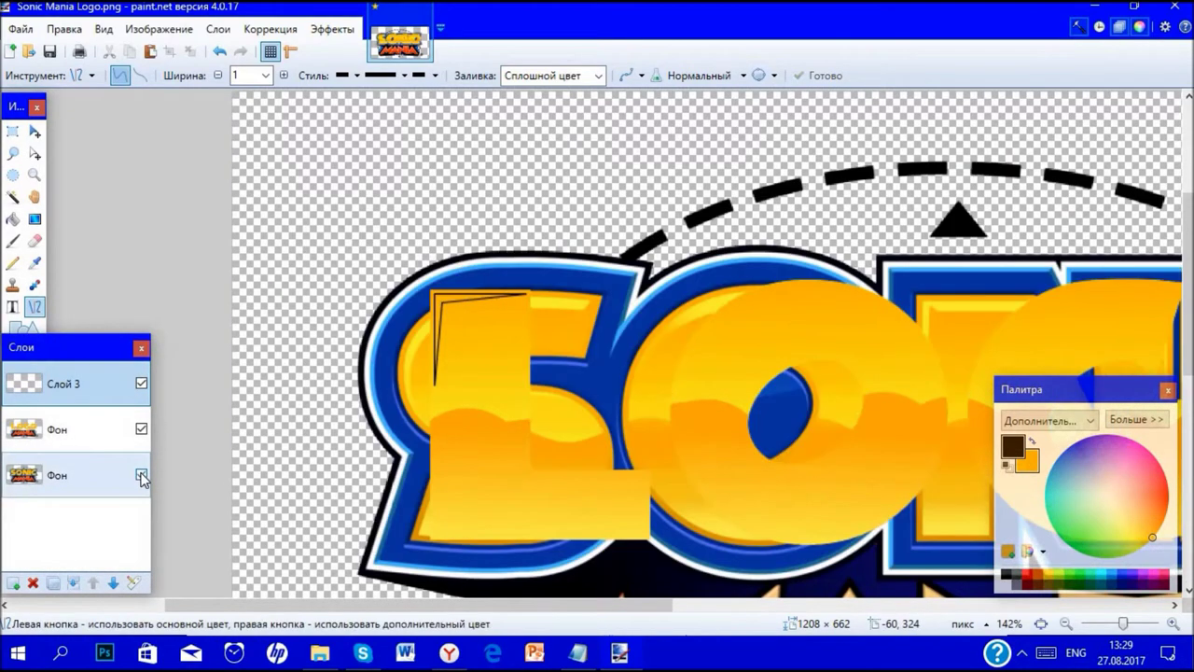
{"action": "key", "text": "ctrl+z"}
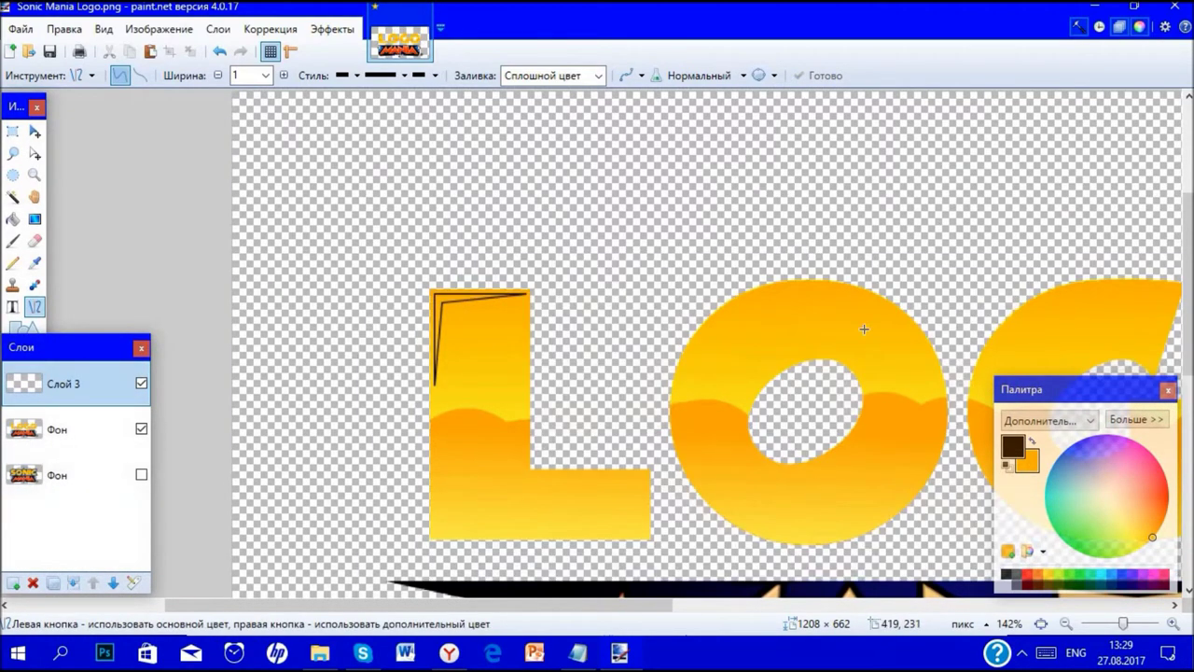
- Draw a black curve about 219 px long just inside the upper edge of the first O, bending it to follow the letter's outline
{"action": "scroll", "coordinate": [556, 327], "scroll_direction": "up", "scroll_amount": 4}
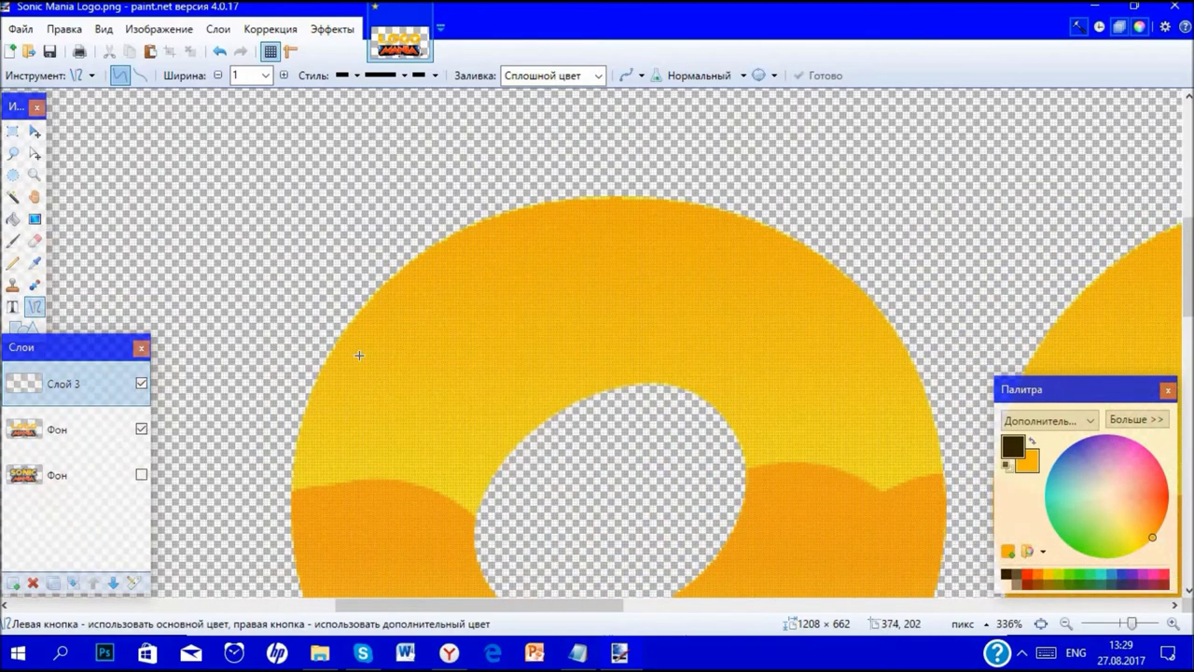
{"action": "left_click_drag", "start_coordinate": [337, 359], "coordinate": [891, 336]}
{"action": "left_click_drag", "start_coordinate": [711, 349], "coordinate": [721, 237]}
{"action": "left_click_drag", "start_coordinate": [521, 319], "coordinate": [499, 230]}
{"action": "left_click_drag", "start_coordinate": [718, 231], "coordinate": [740, 226]}
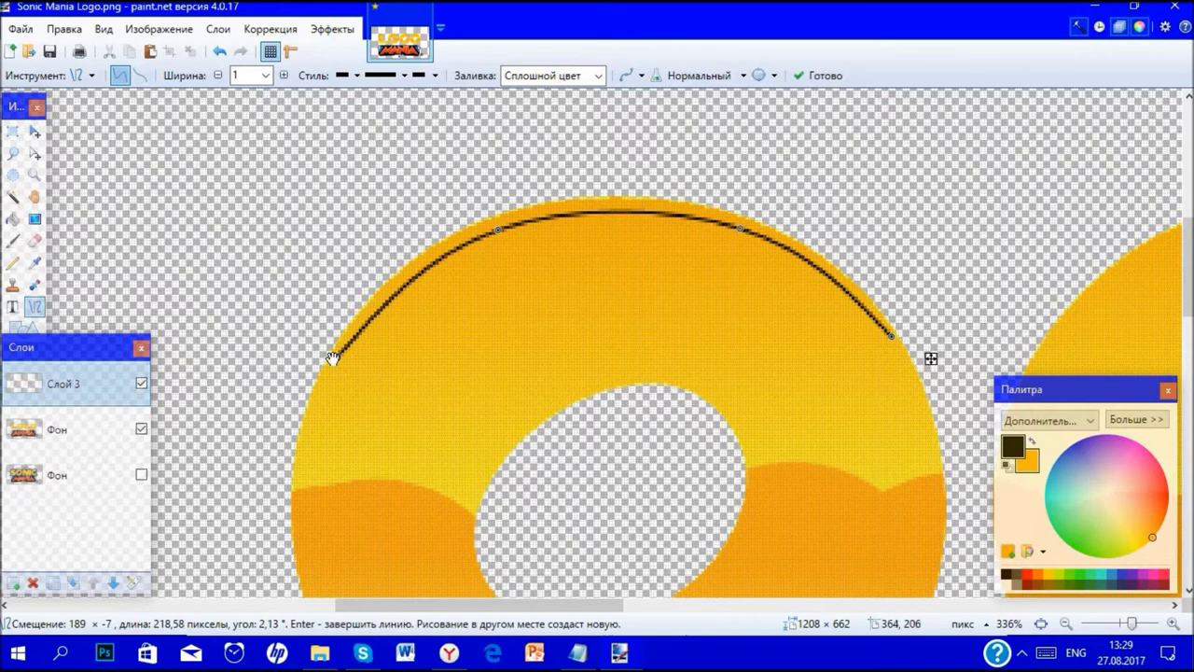
{"action": "key", "text": "Return"}
{"action": "key", "text": "Return"}
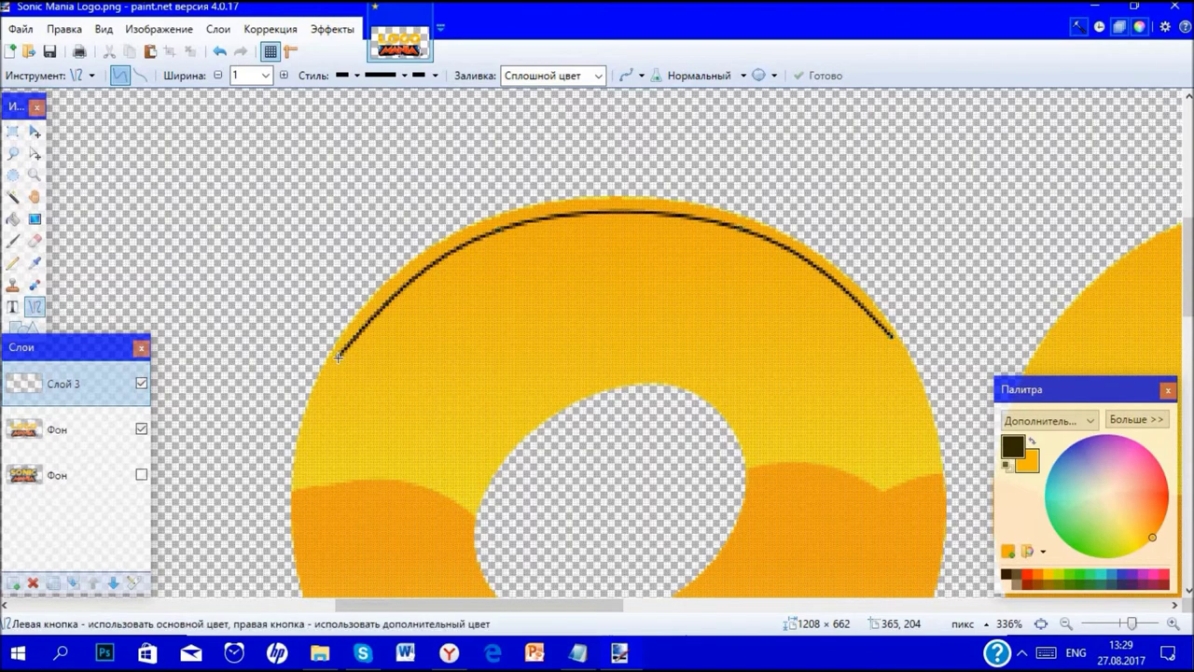
- Draw a flatter curve about 210 px long below the first one on the O, joining its ends to close a thin crescent
{"action": "left_click_drag", "start_coordinate": [338, 355], "coordinate": [893, 337]}
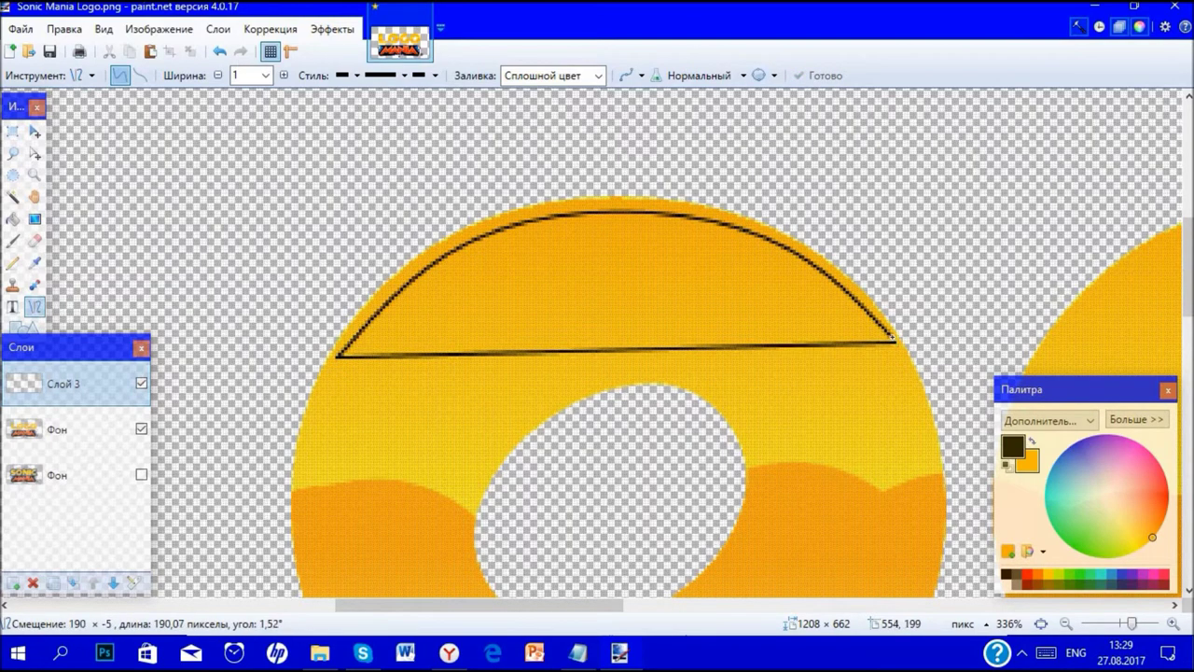
{"action": "left_click_drag", "start_coordinate": [711, 338], "coordinate": [687, 249]}
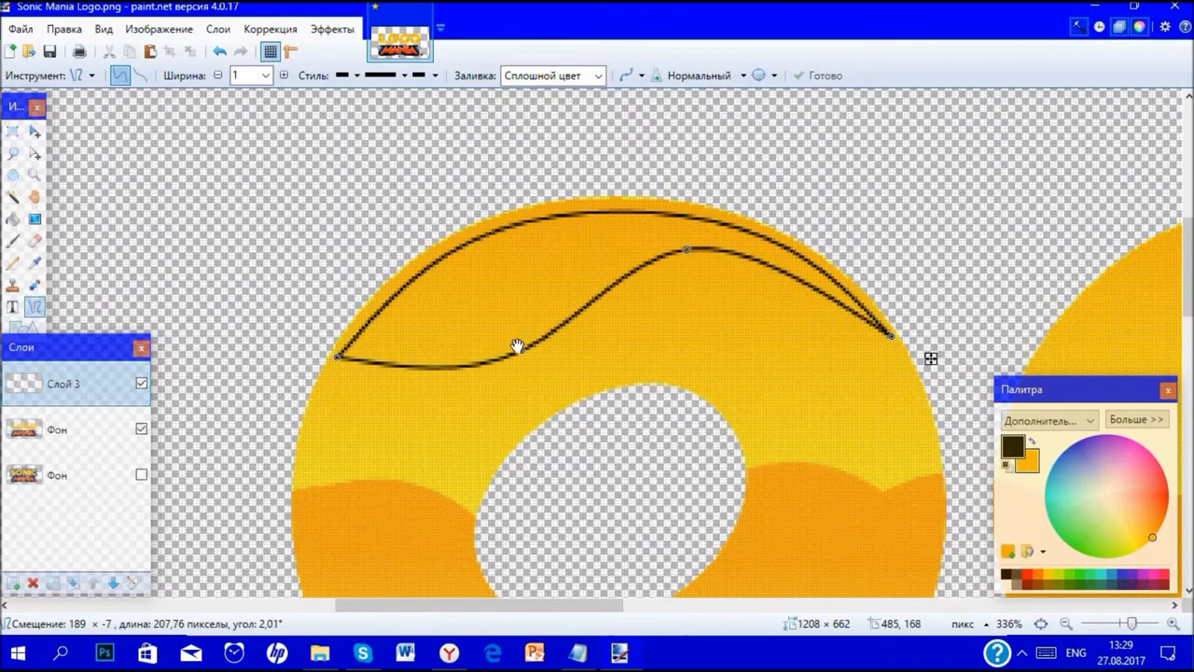
{"action": "left_click_drag", "start_coordinate": [526, 346], "coordinate": [521, 332]}
{"action": "left_click_drag", "start_coordinate": [533, 291], "coordinate": [525, 241]}
{"action": "left_click_drag", "start_coordinate": [716, 249], "coordinate": [727, 245]}
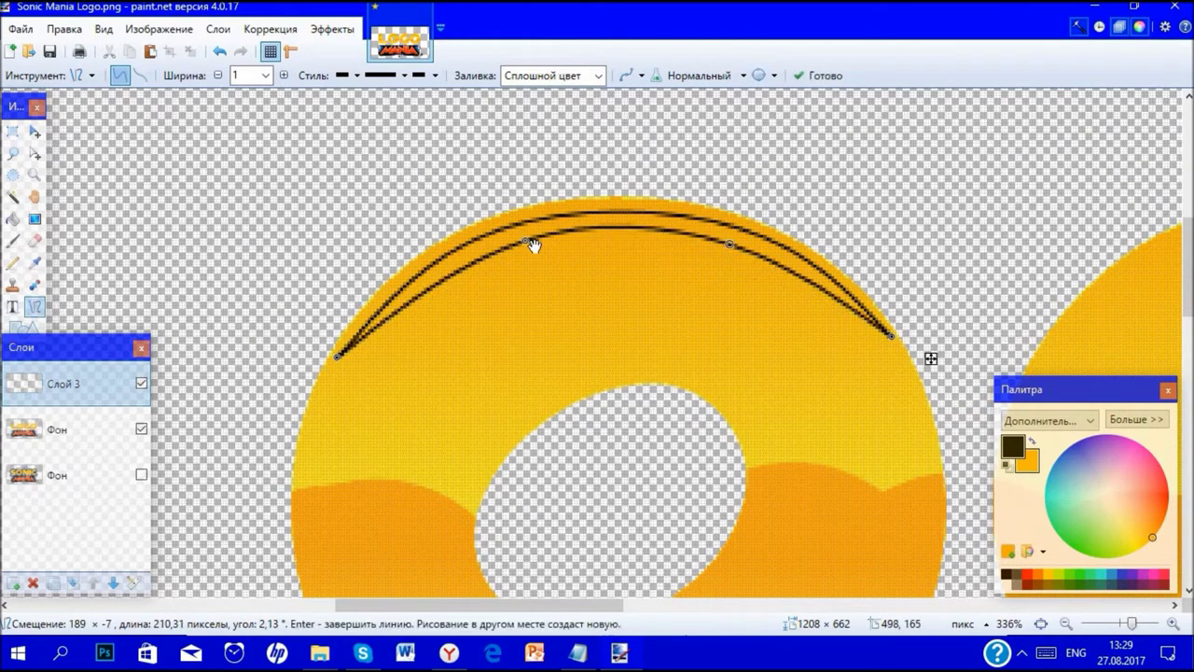
{"action": "left_click_drag", "start_coordinate": [529, 245], "coordinate": [523, 244]}
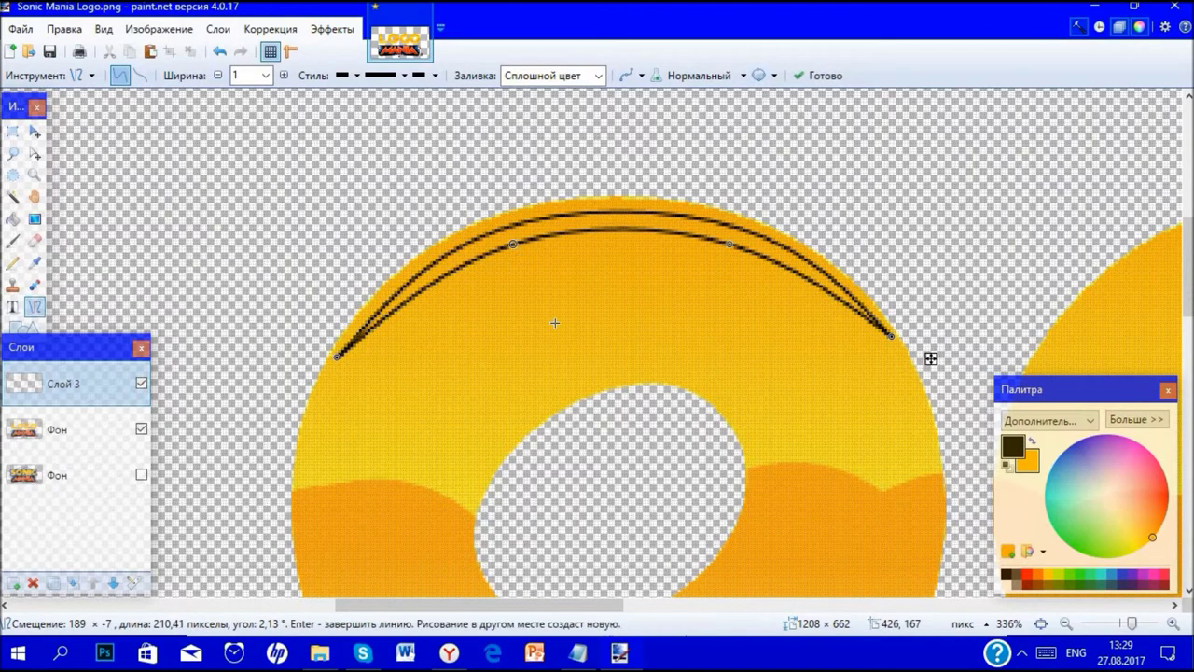
{"action": "scroll", "coordinate": [555, 324], "scroll_direction": "down", "scroll_amount": 3}
{"action": "scroll", "coordinate": [555, 323], "scroll_direction": "down", "scroll_amount": 2}
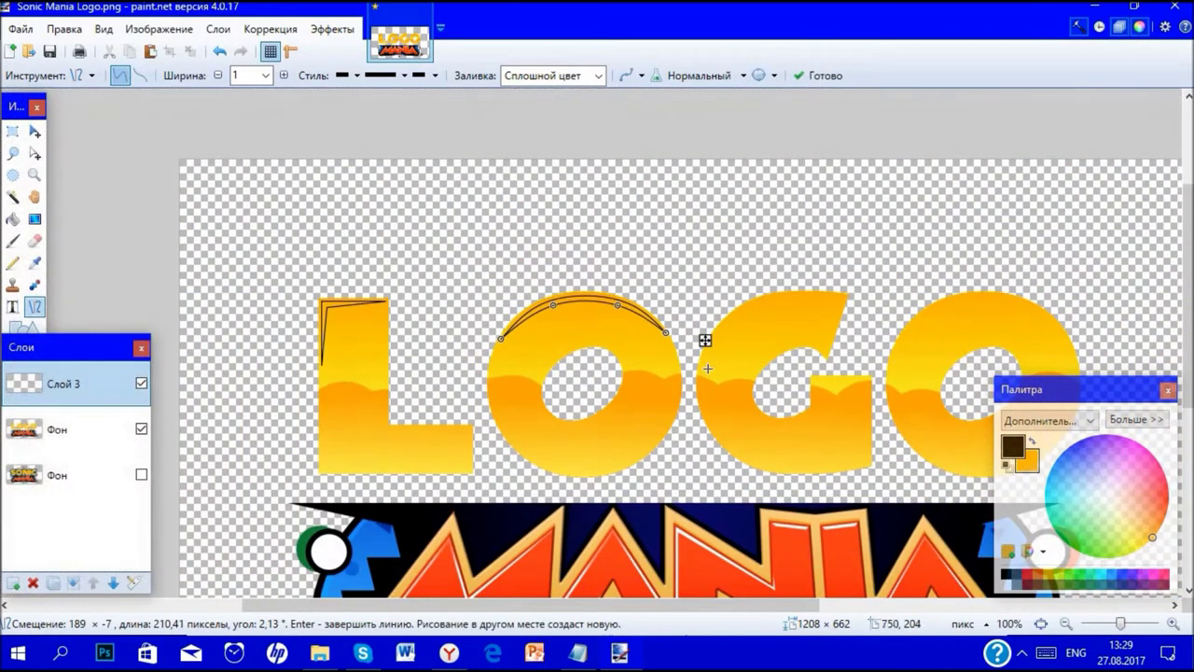
{"action": "scroll", "coordinate": [620, 326], "scroll_direction": "up", "scroll_amount": 5}
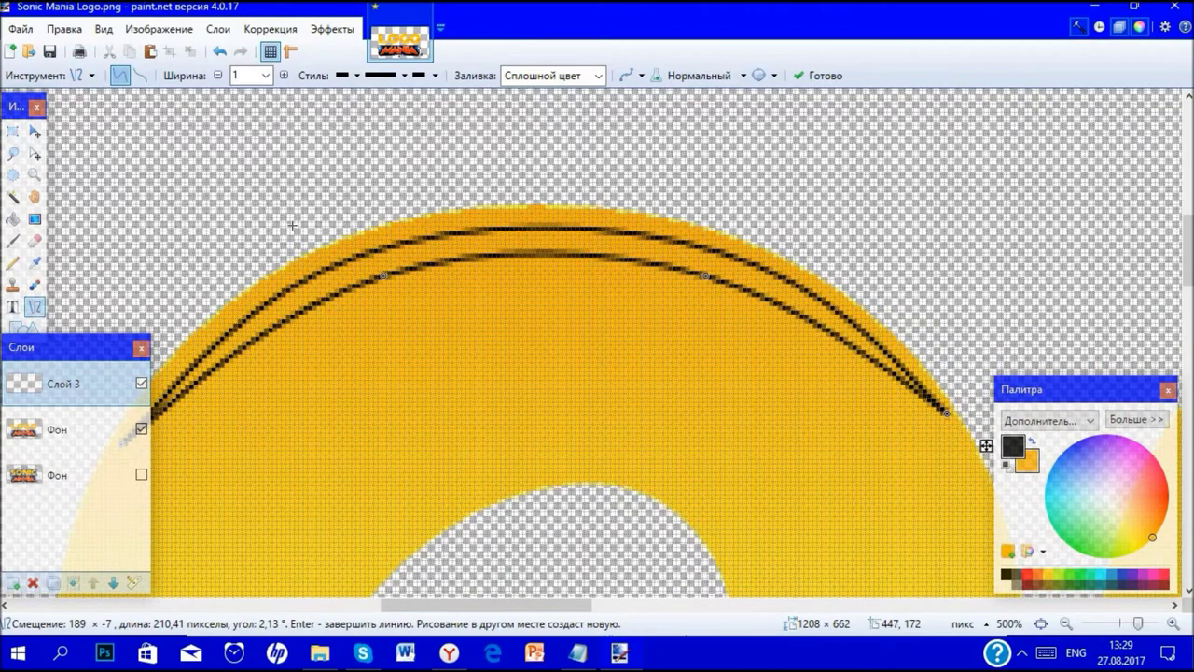
{"action": "key", "text": "Return"}
{"action": "left_click", "coordinate": [13, 197]}
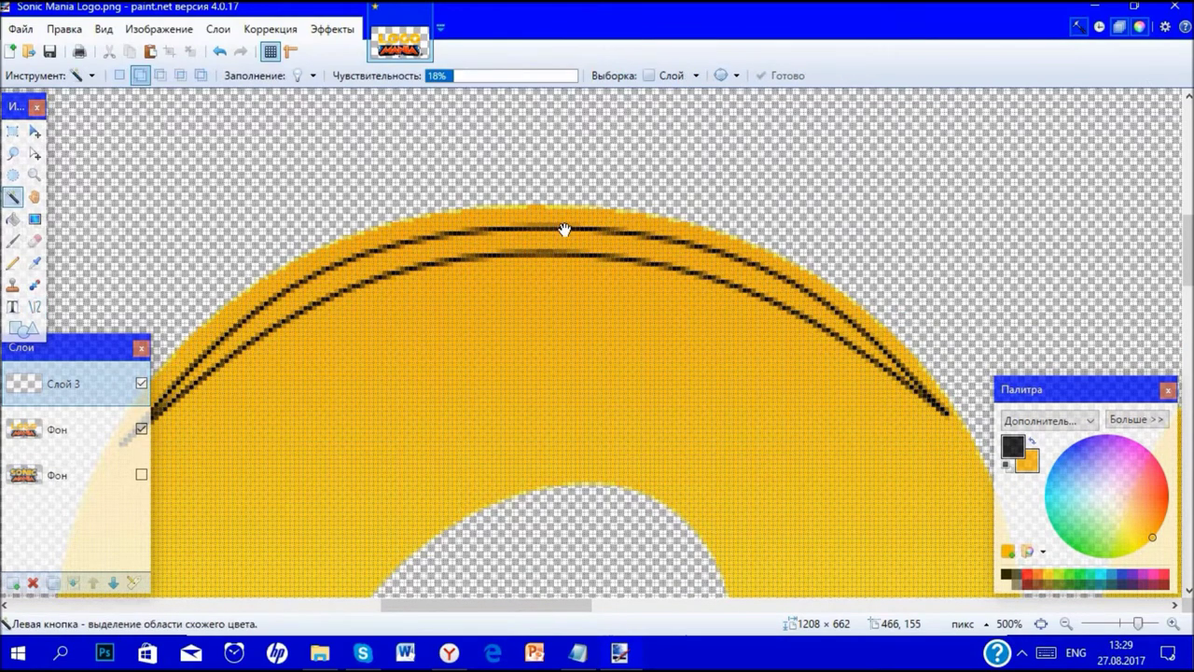
{"action": "left_click", "coordinate": [564, 230]}
{"action": "scroll", "coordinate": [714, 248], "scroll_direction": "up", "scroll_amount": 5}
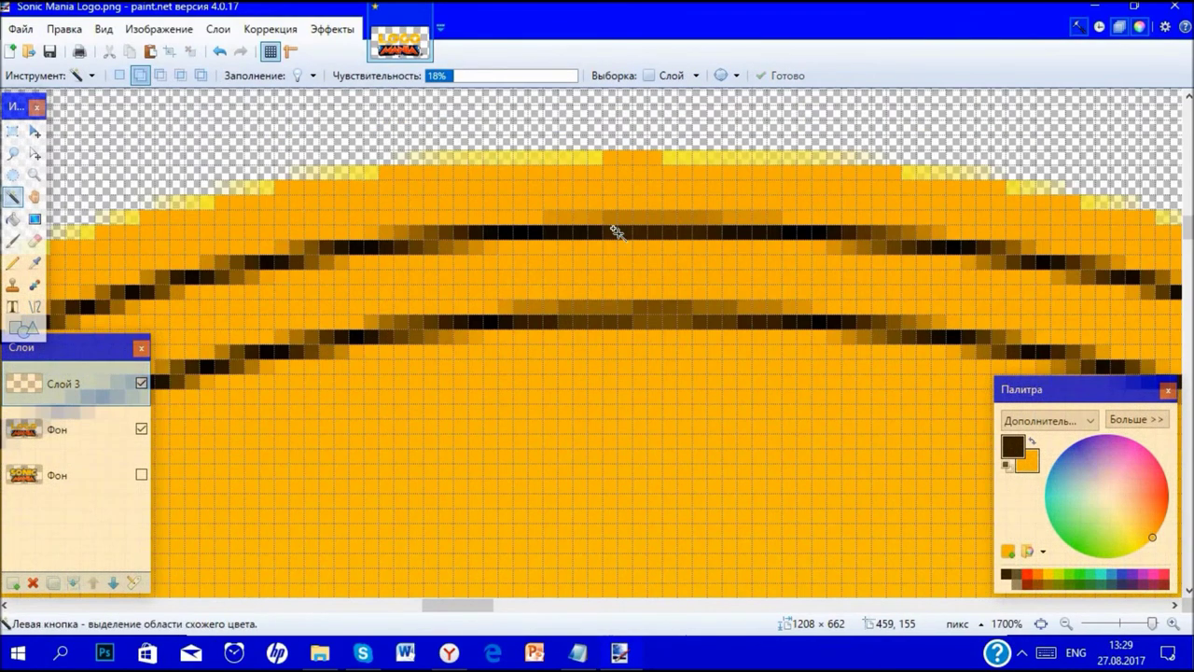
{"action": "key", "text": "ctrl+d"}
{"action": "scroll", "coordinate": [615, 231], "scroll_direction": "down", "scroll_amount": 10}
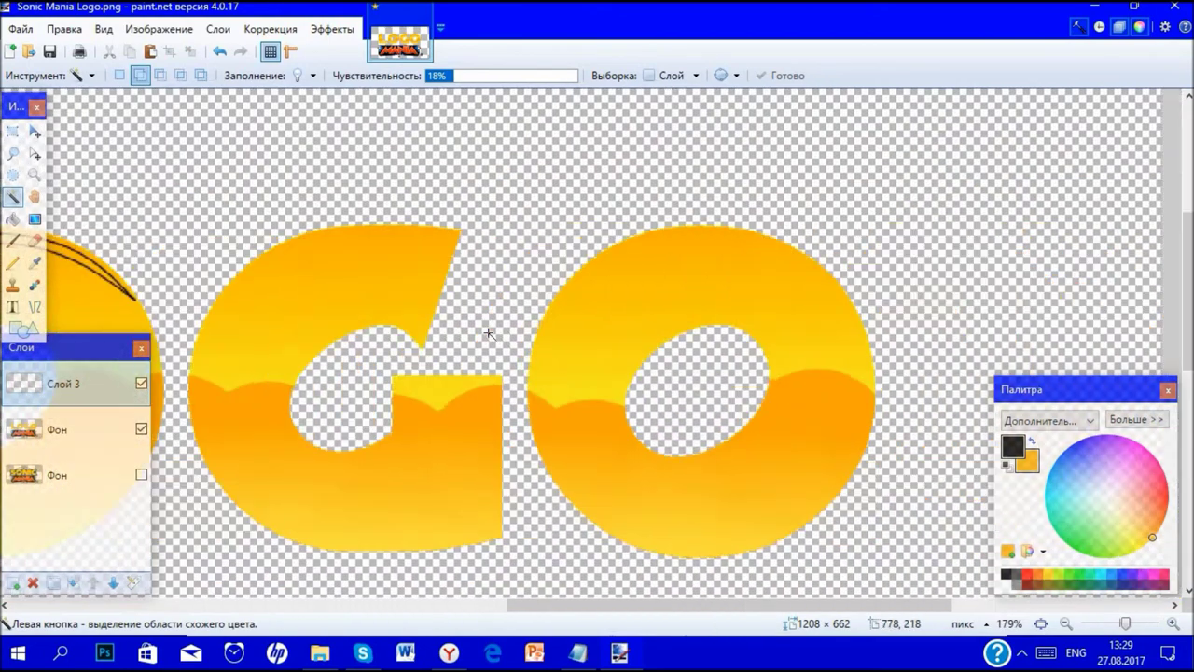
- Draw a black curve about 213 px long just inside the upper edge of the last O, bending it to follow the letter's outline
{"action": "scroll", "coordinate": [488, 333], "scroll_direction": "right", "scroll_amount": 5}
{"action": "left_click", "coordinate": [35, 306]}
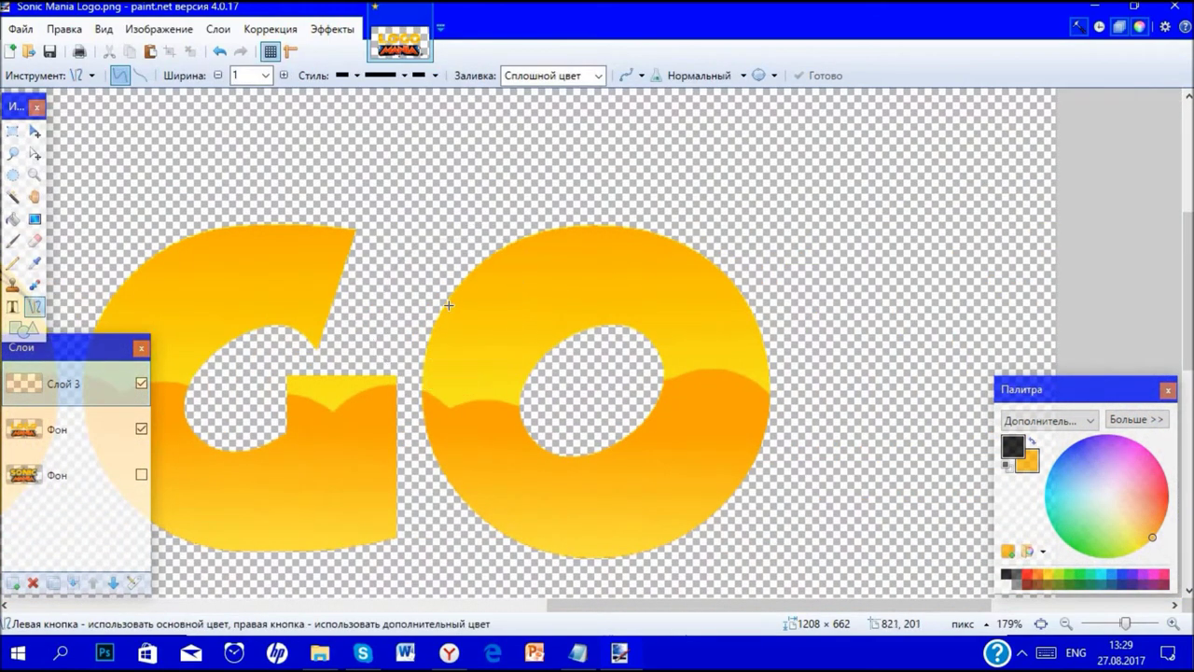
{"action": "mouse_move", "coordinate": [449, 305]}
{"action": "left_mouse_down"}
{"action": "mouse_move", "coordinate": [653, 278]}
{"action": "mouse_move", "coordinate": [740, 299]}
{"action": "left_mouse_up"}
{"action": "left_click_drag", "start_coordinate": [634, 303], "coordinate": [652, 246]}
{"action": "left_click_drag", "start_coordinate": [545, 303], "coordinate": [541, 240]}
{"action": "left_click_drag", "start_coordinate": [650, 245], "coordinate": [664, 243]}
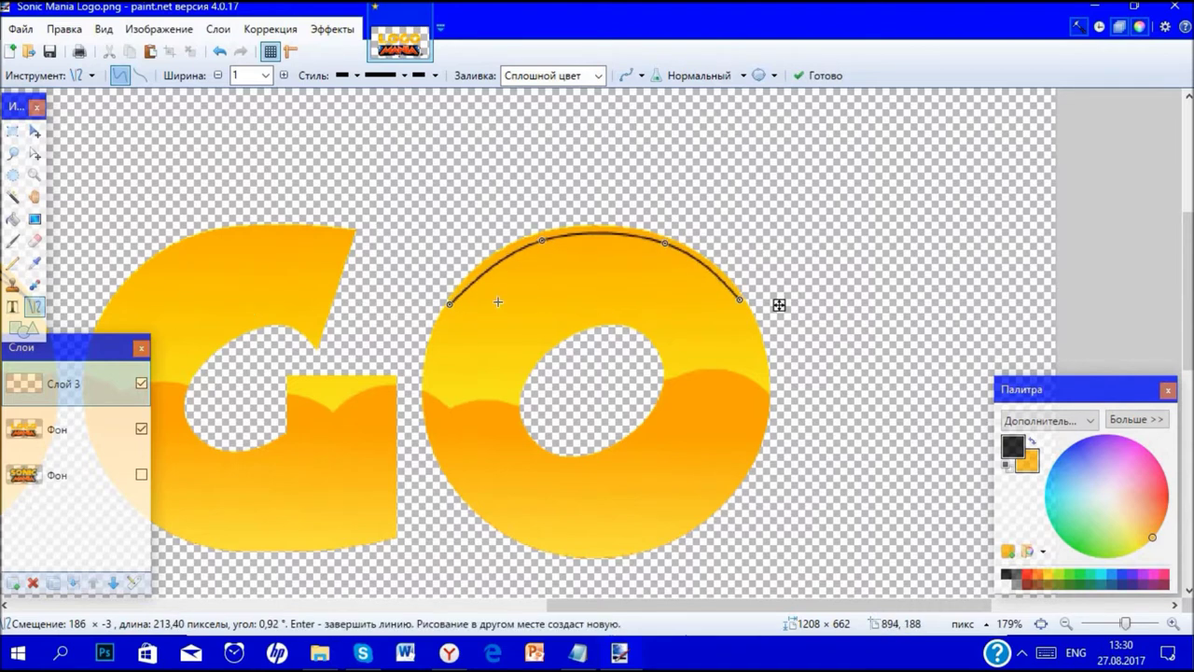
{"action": "key", "text": "Return"}
- Draw a flatter curve about 203 px long below the first one on the last O, joining its ends to close a thin crescent
{"action": "left_click_drag", "start_coordinate": [452, 302], "coordinate": [739, 301]}
{"action": "left_click_drag", "start_coordinate": [634, 310], "coordinate": [645, 259]}
{"action": "left_click_drag", "start_coordinate": [553, 279], "coordinate": [539, 254]}
{"action": "left_click_drag", "start_coordinate": [625, 256], "coordinate": [643, 253]}
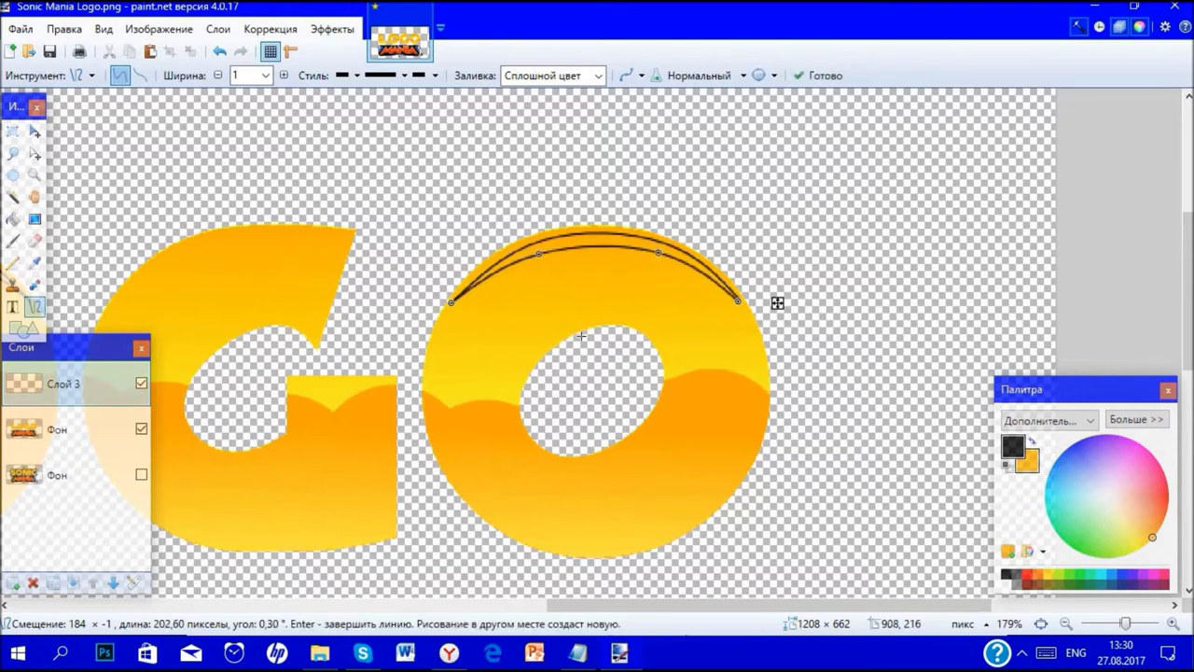
{"action": "scroll", "coordinate": [427, 436], "scroll_direction": "down", "scroll_amount": 3}
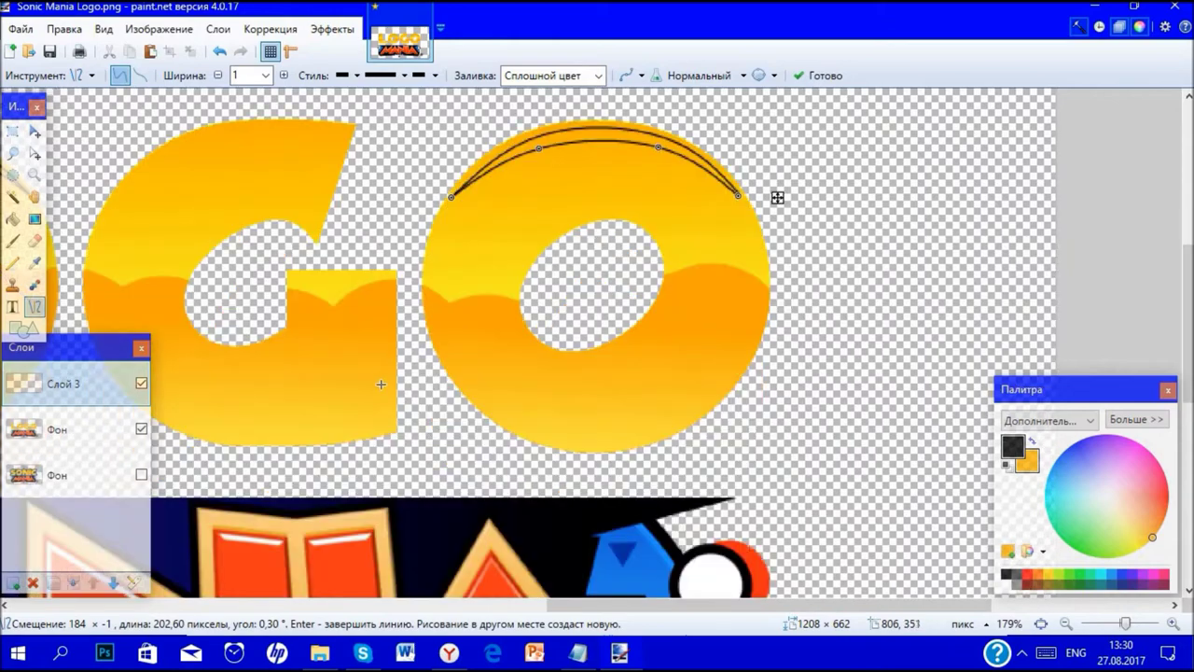
- Draw a vertical line about 10 px long and a horizontal line about 68 px long along the upper-left corner of the G's bar
{"action": "scroll", "coordinate": [376, 360], "scroll_direction": "left", "scroll_amount": 5}
{"action": "scroll", "coordinate": [622, 299], "scroll_direction": "up", "scroll_amount": 4}
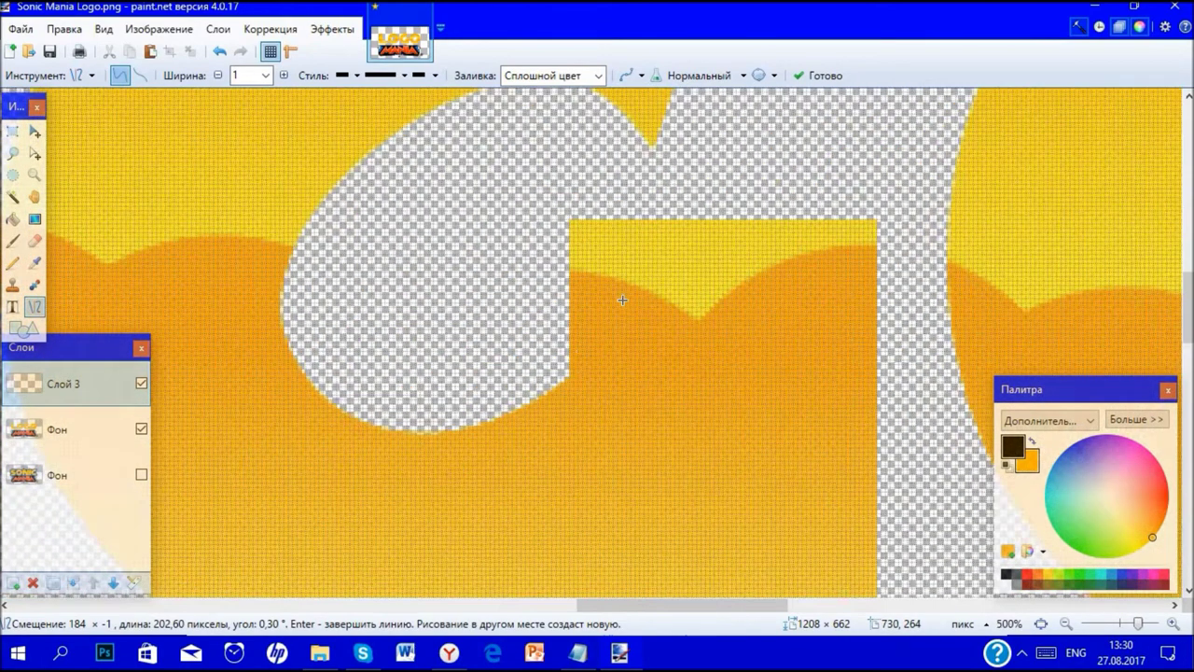
{"action": "scroll", "coordinate": [582, 349], "scroll_direction": "up", "scroll_amount": 2}
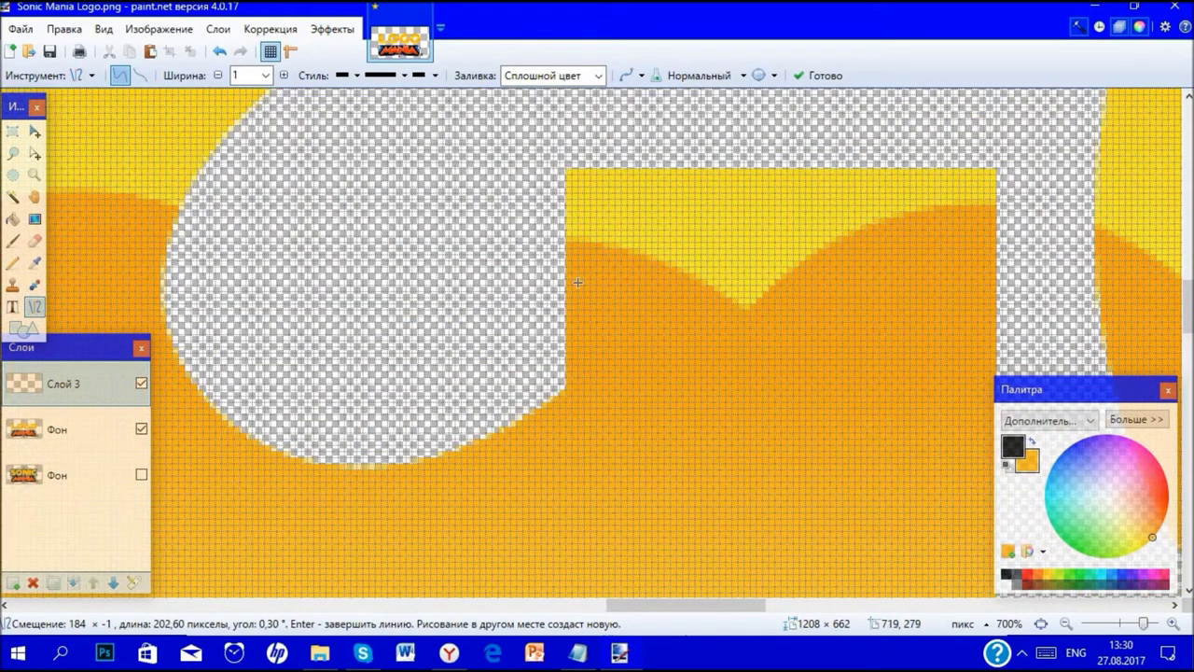
{"action": "left_click_drag", "start_coordinate": [575, 235], "coordinate": [574, 175]}
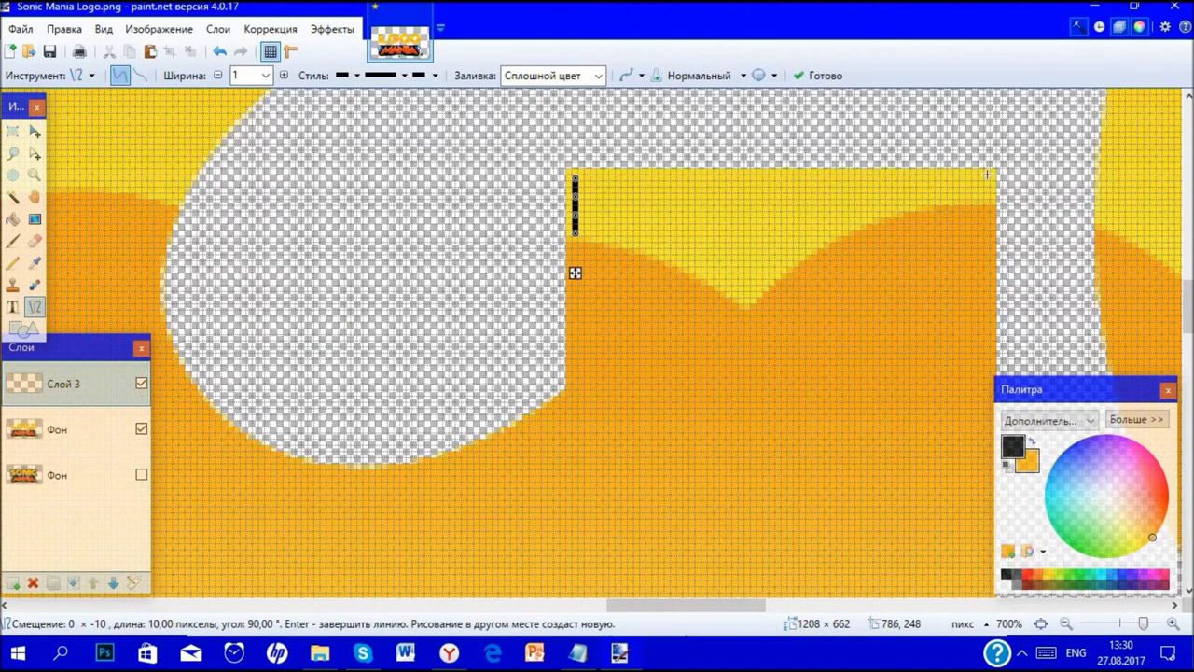
{"action": "left_click_drag", "start_coordinate": [989, 177], "coordinate": [575, 178]}
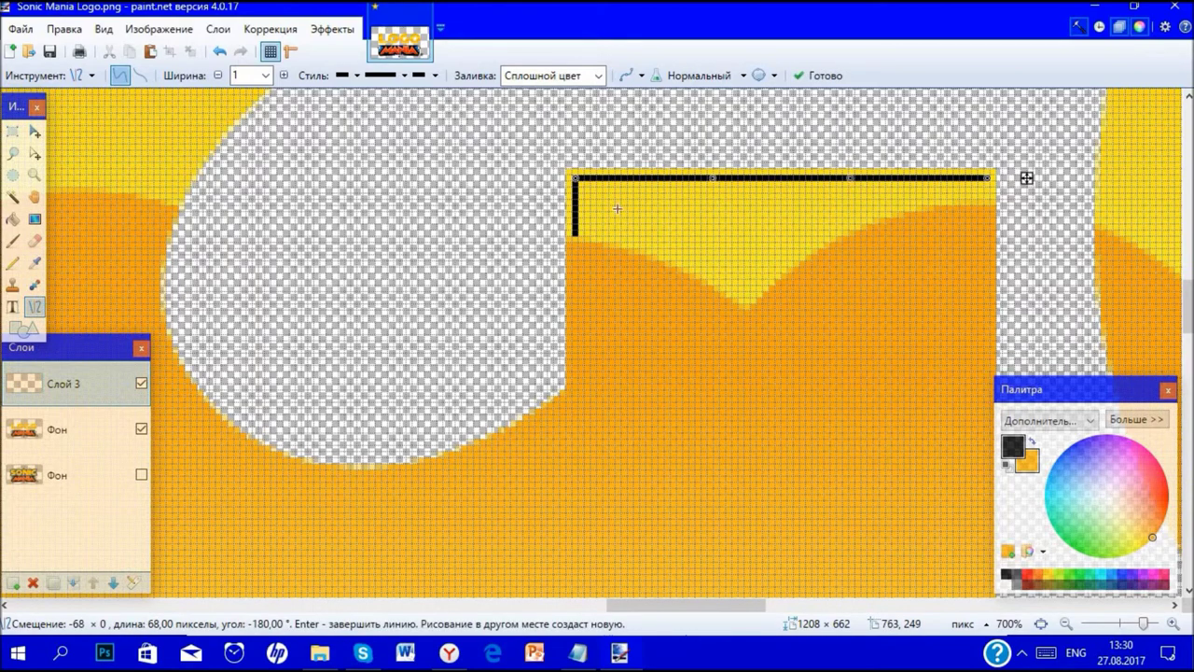
- Close the highlight on the G's bar with a slanted line about 62 px long and a short diagonal about 9 px long
{"action": "left_click_drag", "start_coordinate": [610, 201], "coordinate": [989, 184]}
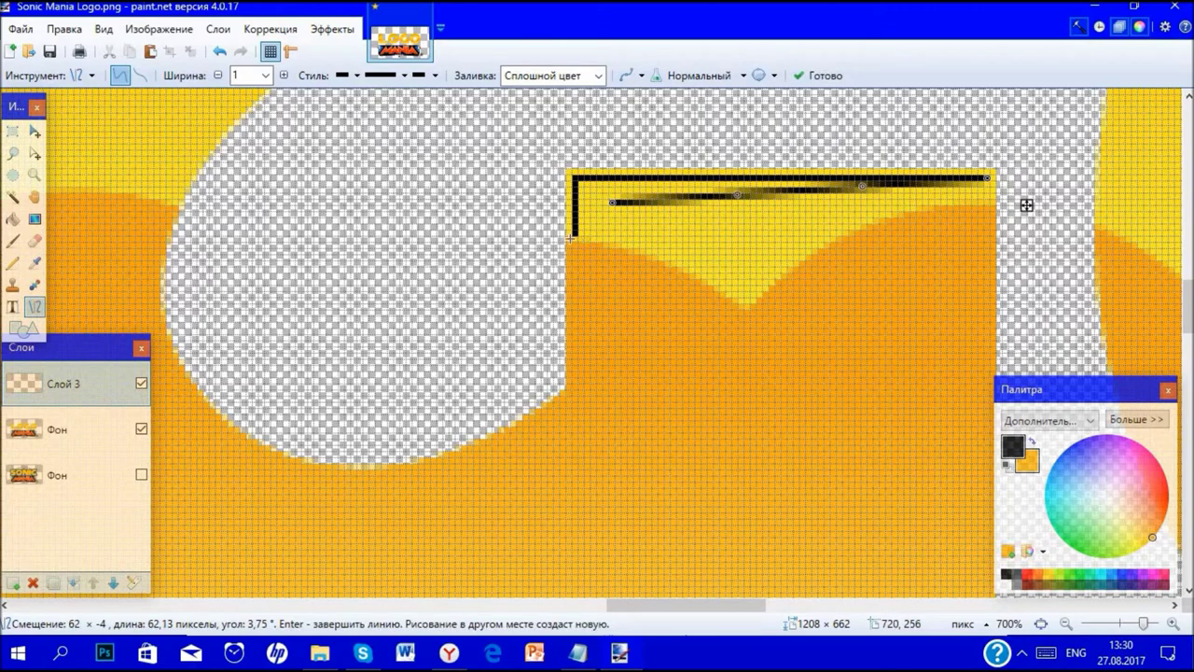
{"action": "left_click_drag", "start_coordinate": [575, 230], "coordinate": [618, 197]}
{"action": "scroll", "coordinate": [511, 270], "scroll_direction": "down", "scroll_amount": 2}
{"action": "scroll", "coordinate": [509, 272], "scroll_direction": "down", "scroll_amount": 2}
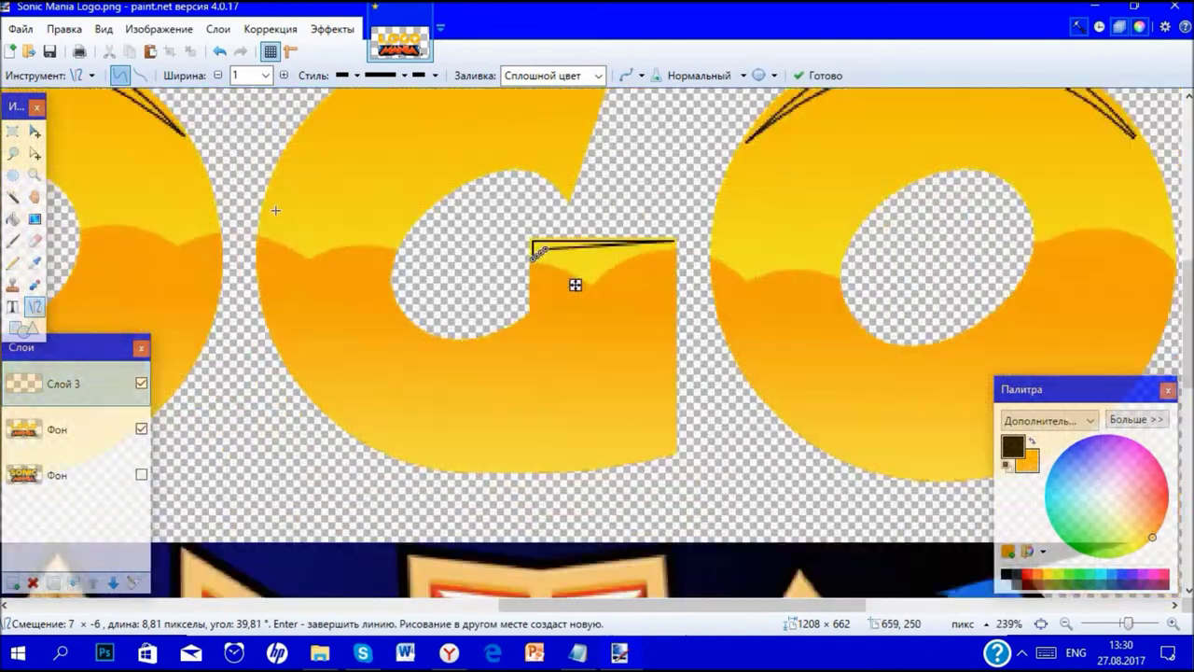
- Draw a black curve about 171 px long just inside the G's upper edge, bending it to follow the letter's outline
{"action": "left_click_drag", "start_coordinate": [293, 254], "coordinate": [613, 153]}
{"action": "mouse_move", "coordinate": [501, 172]}
{"action": "left_mouse_down"}
{"action": "mouse_move", "coordinate": [499, 155]}
{"action": "mouse_move", "coordinate": [486, 158]}
{"action": "left_mouse_up"}
{"action": "left_click_drag", "start_coordinate": [398, 224], "coordinate": [370, 183]}
{"action": "left_click_drag", "start_coordinate": [486, 156], "coordinate": [487, 152]}
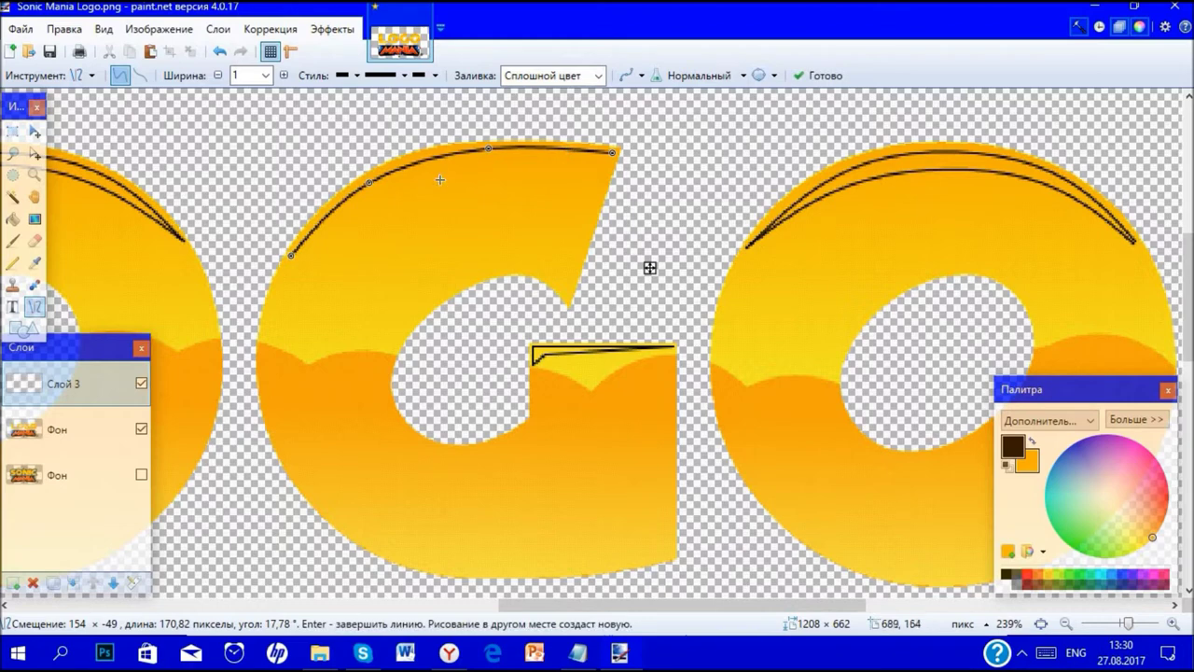
{"action": "key", "text": "Return"}
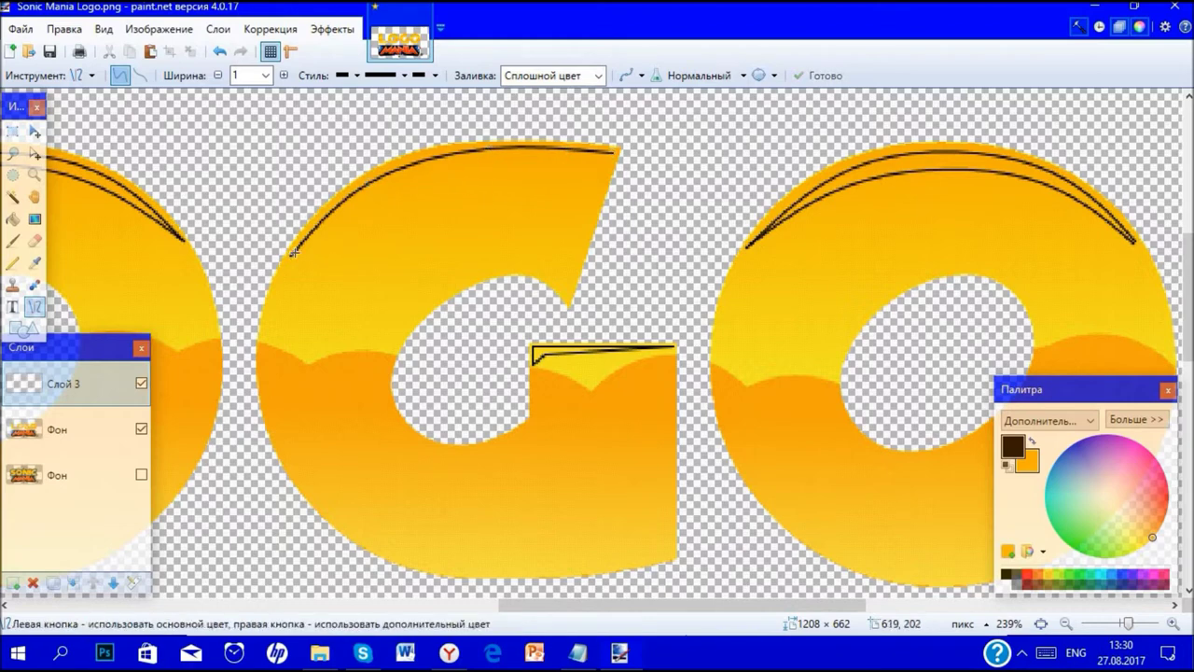
- Draw a flatter curve about 165 px long below the G's upper curve, joining its ends to close a thin crescent
{"action": "mouse_move", "coordinate": [292, 253]}
{"action": "left_mouse_down"}
{"action": "mouse_move", "coordinate": [594, 133]}
{"action": "mouse_move", "coordinate": [611, 153]}
{"action": "left_mouse_up"}
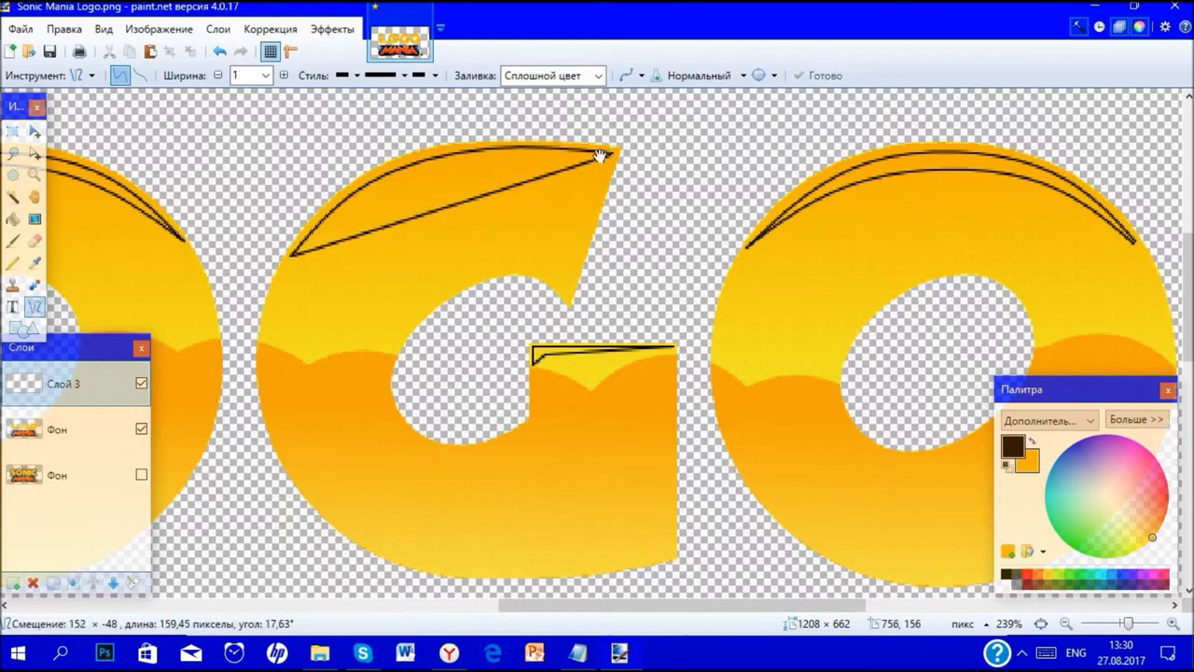
{"action": "left_click_drag", "start_coordinate": [508, 193], "coordinate": [459, 169]}
{"action": "left_click_drag", "start_coordinate": [397, 222], "coordinate": [375, 194]}
{"action": "left_click_drag", "start_coordinate": [461, 170], "coordinate": [480, 166]}
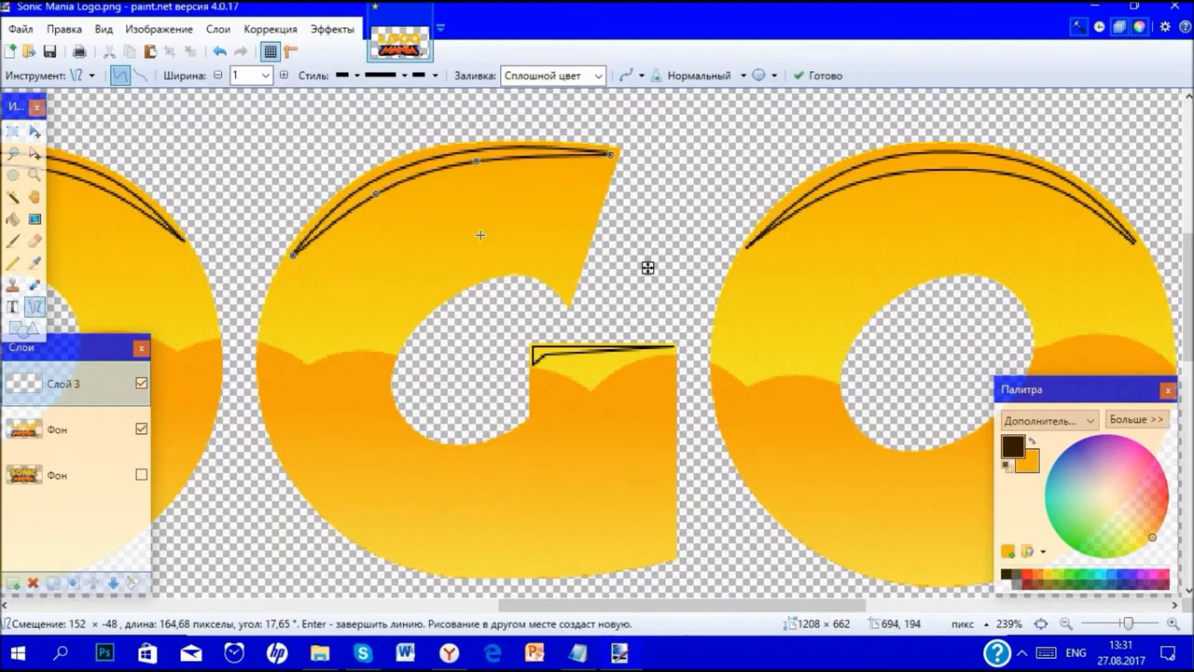
- Show the original logo's layer and sample its light yellow letter highlights as both the primary and the secondary colour
{"action": "scroll", "coordinate": [418, 327], "scroll_direction": "down", "scroll_amount": 5}
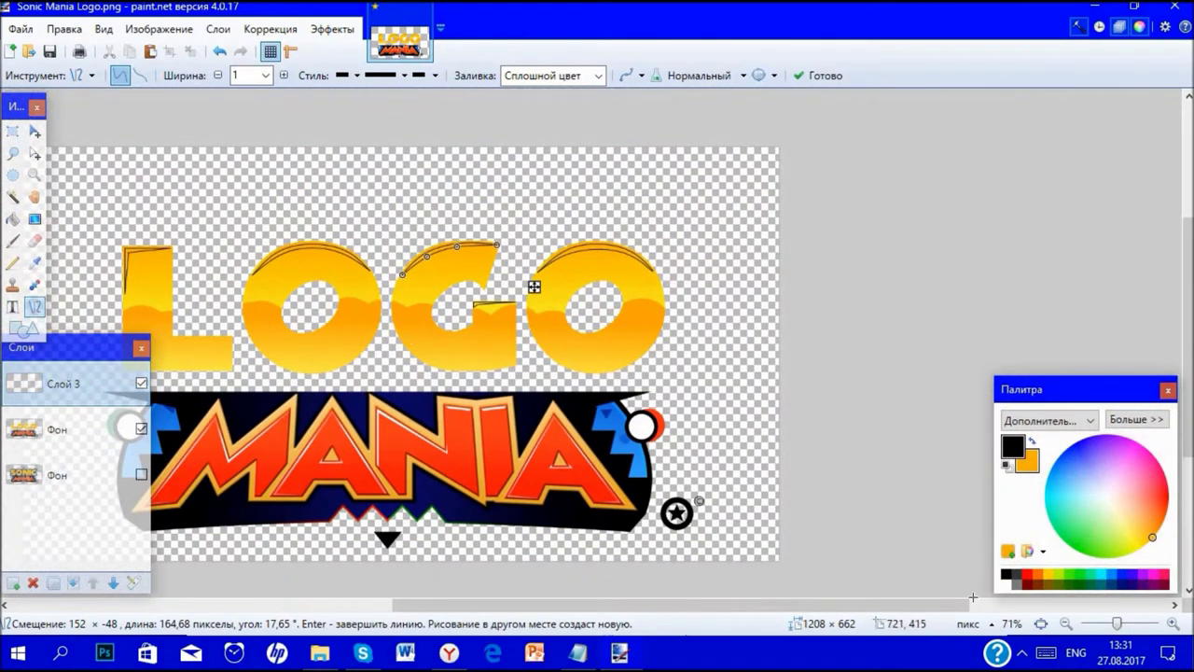
{"action": "left_click", "coordinate": [1042, 623]}
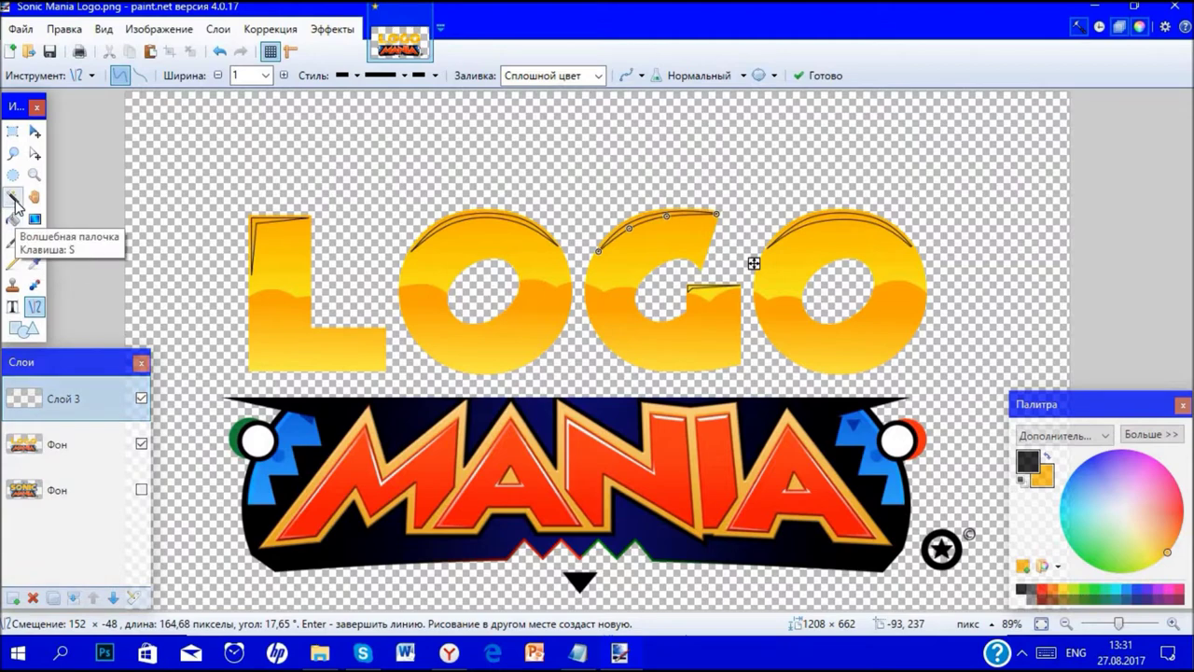
{"action": "left_click", "coordinate": [142, 490]}
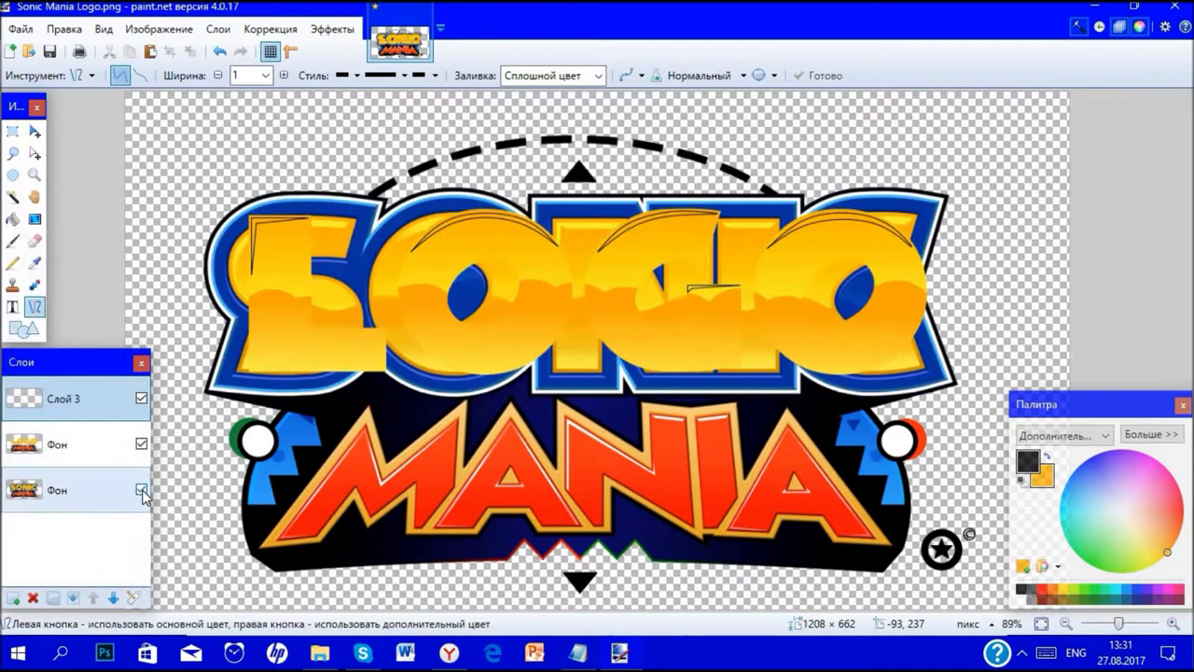
{"action": "scroll", "coordinate": [326, 214], "scroll_direction": "up", "scroll_amount": 3}
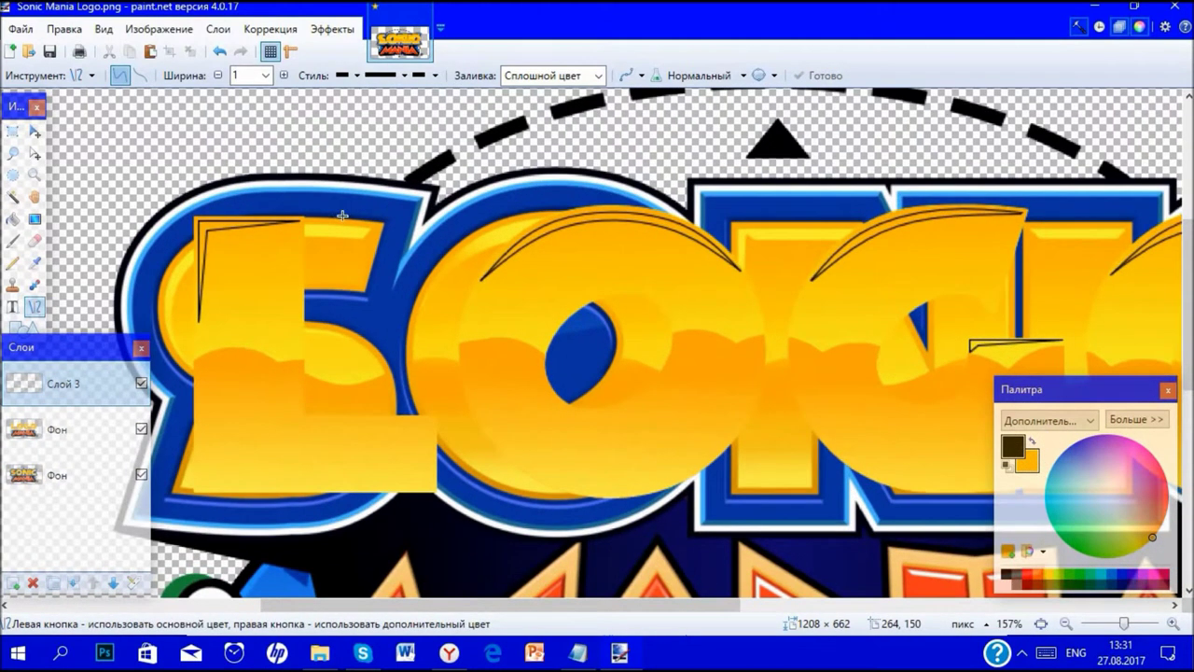
{"action": "scroll", "coordinate": [354, 229], "scroll_direction": "up", "scroll_amount": 4}
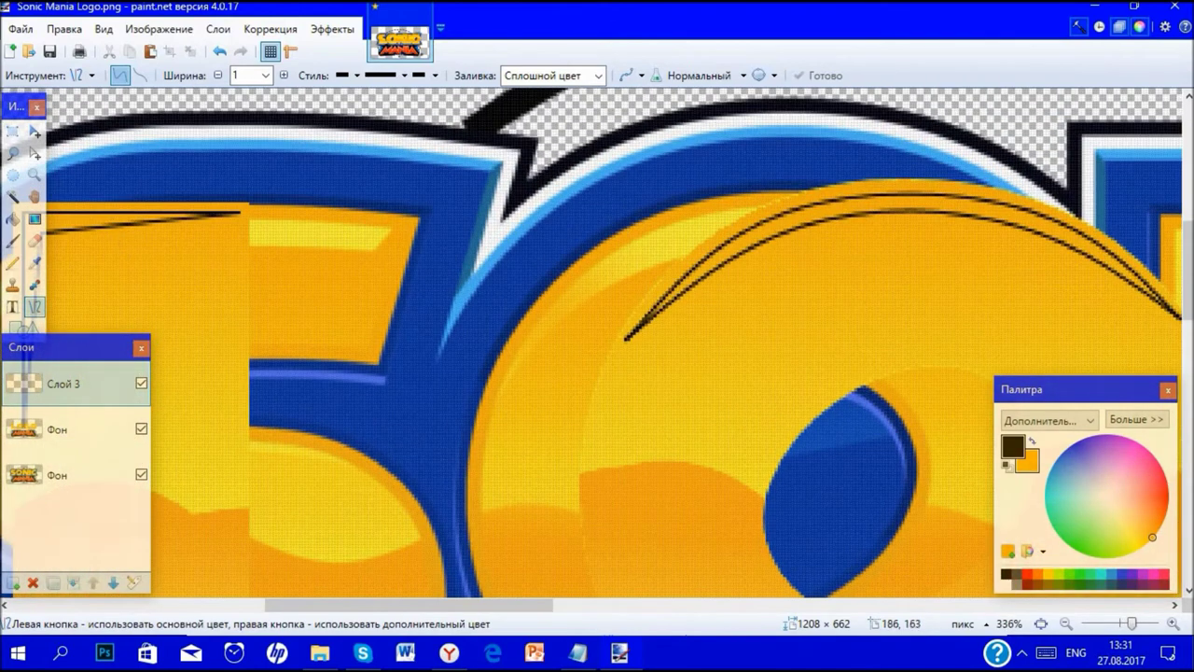
{"action": "left_click", "coordinate": [35, 263]}
{"action": "left_click", "coordinate": [354, 232]}
{"action": "scroll", "coordinate": [426, 467], "scroll_direction": "left", "scroll_amount": 5}
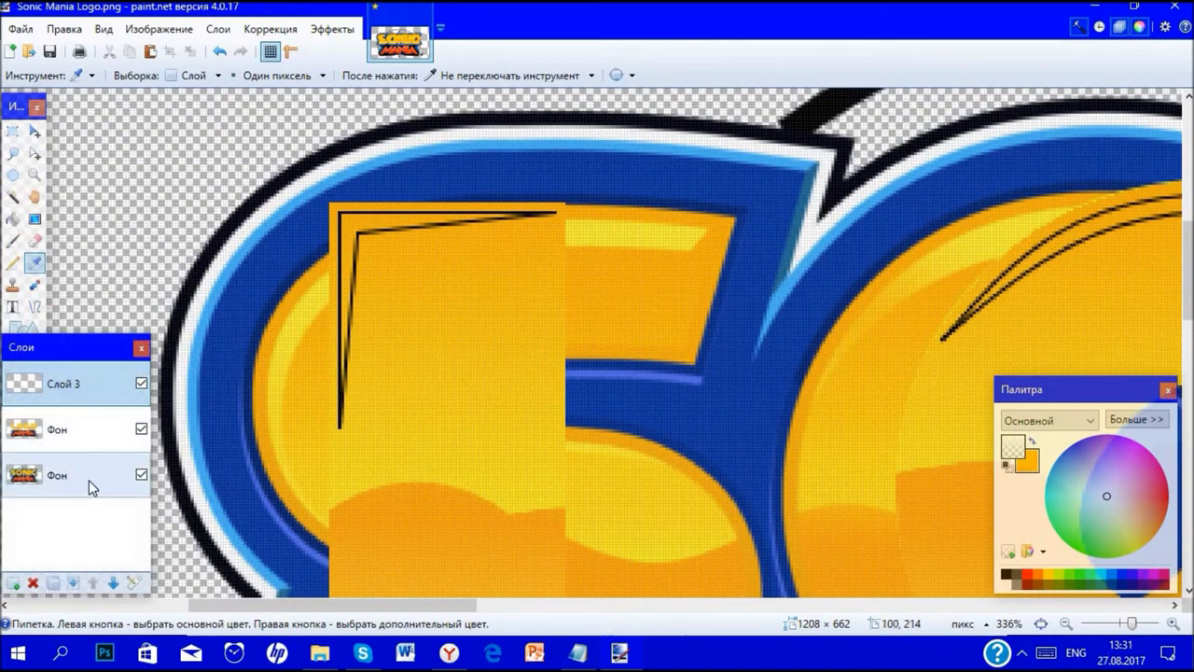
{"action": "left_click", "coordinate": [88, 480]}
{"action": "left_click", "coordinate": [680, 232]}
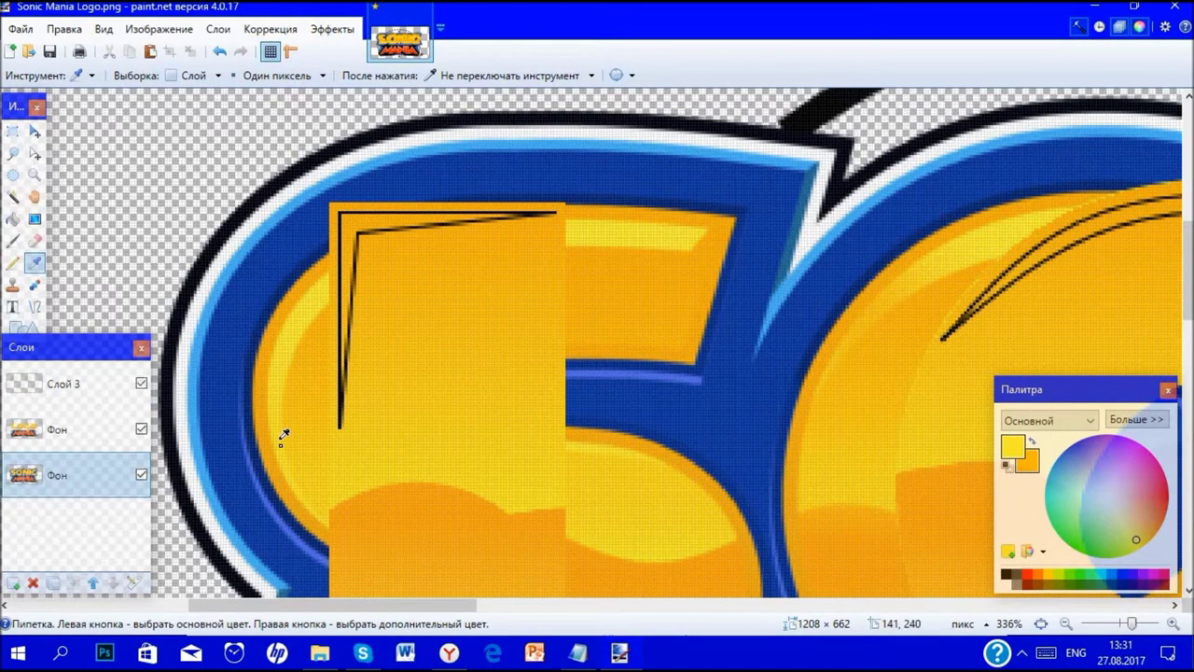
{"action": "right_click", "coordinate": [279, 434]}
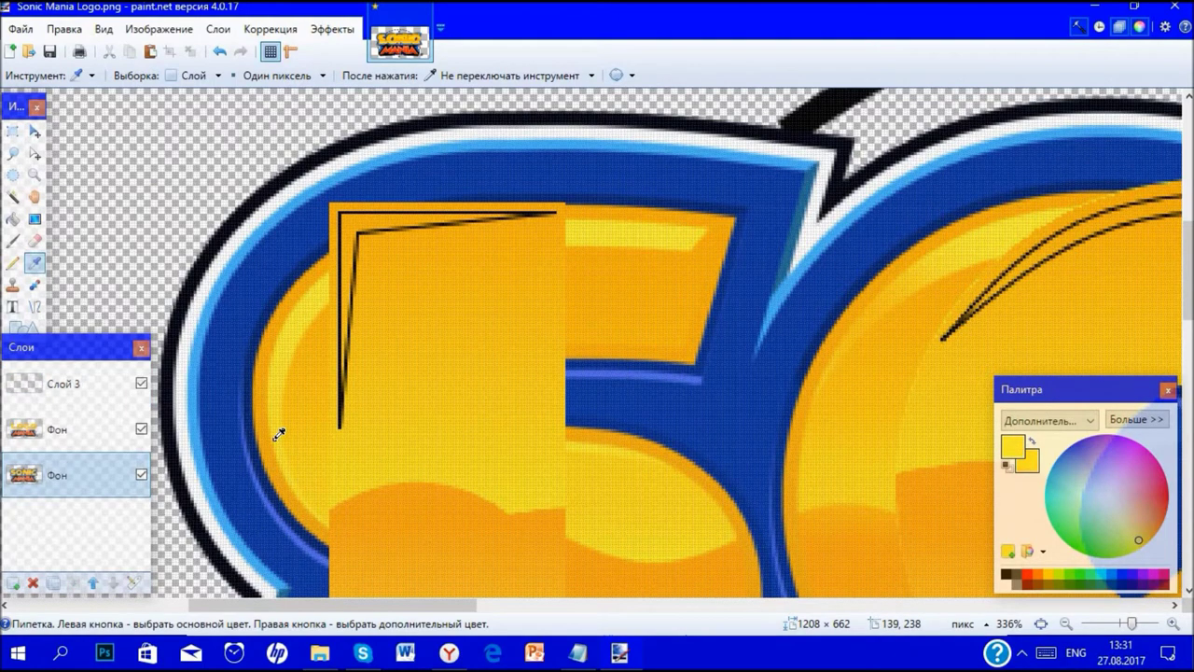
- On Слой 3, select the area inside the L's corner outline with the Magic Wand, leaving out the black lines
{"action": "scroll", "coordinate": [278, 433], "scroll_direction": "down", "scroll_amount": 3}
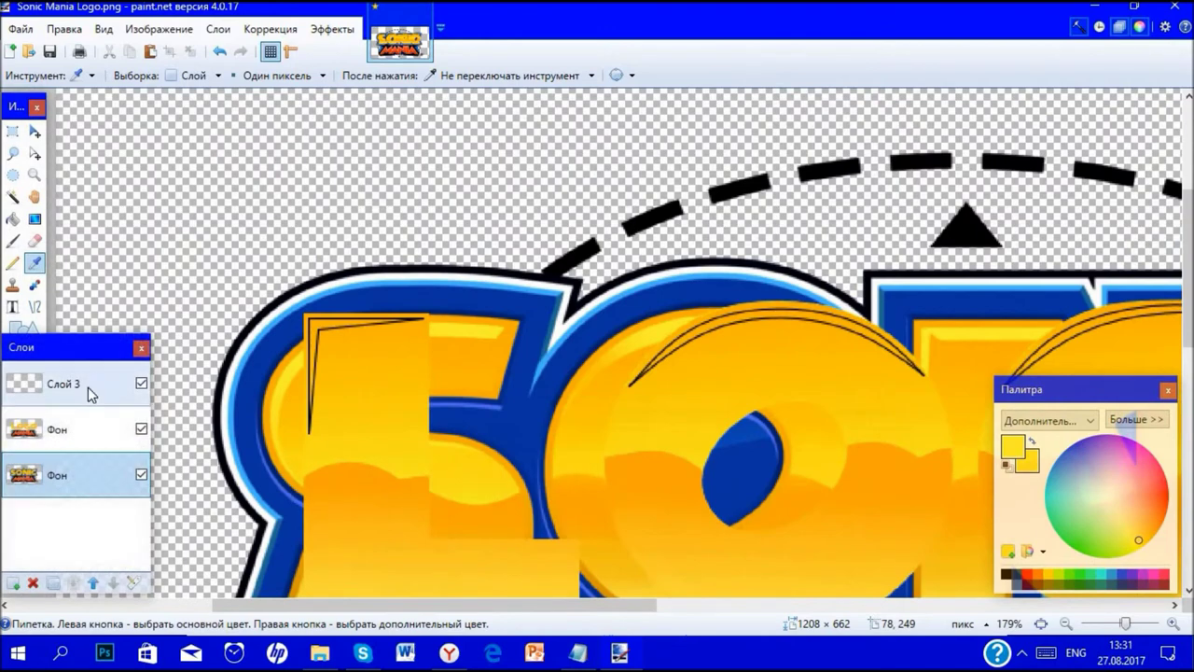
{"action": "left_click", "coordinate": [74, 383]}
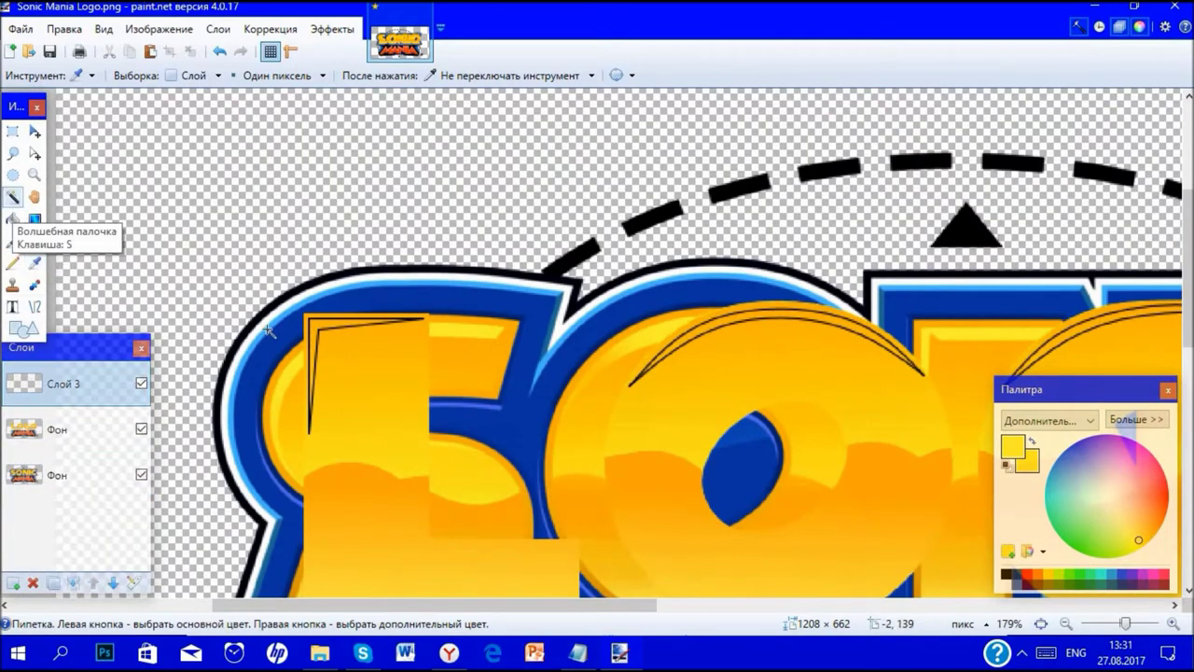
{"action": "left_click", "coordinate": [13, 196]}
{"action": "scroll", "coordinate": [340, 321], "scroll_direction": "up", "scroll_amount": 6}
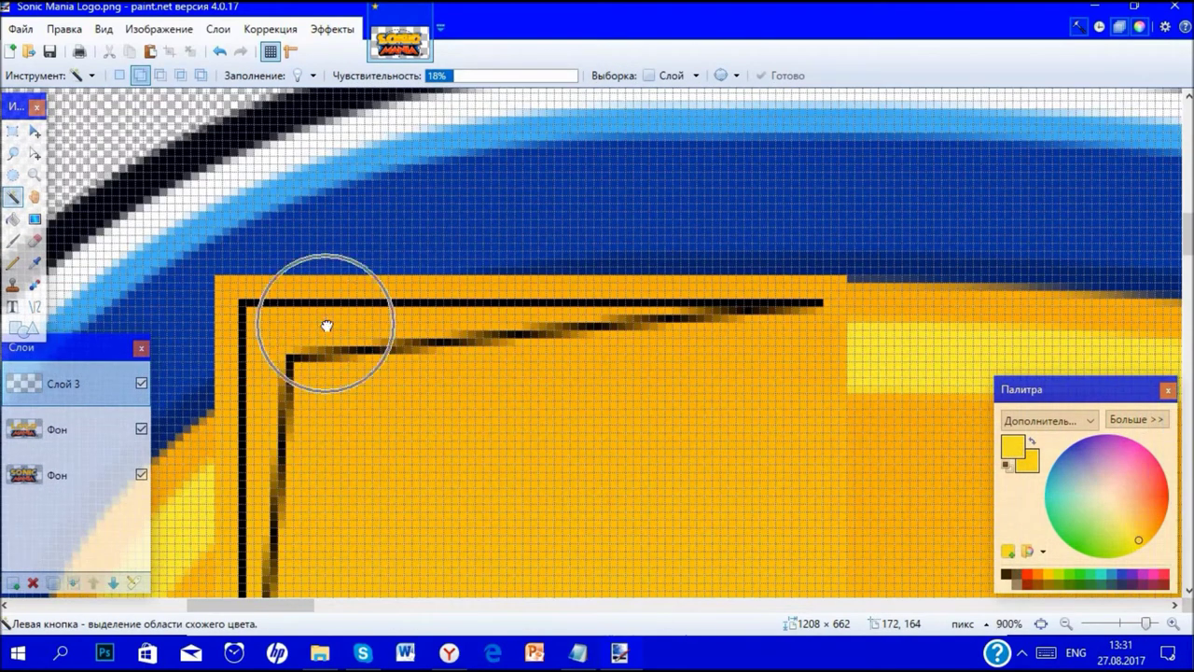
{"action": "left_click", "coordinate": [327, 324]}
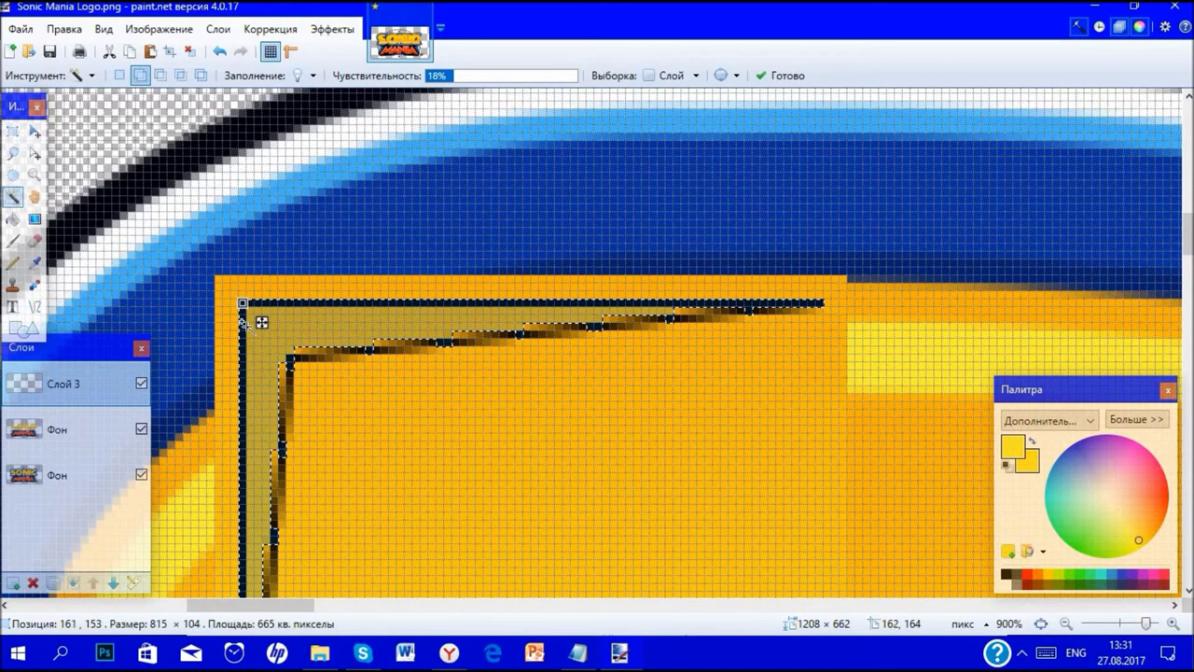
{"action": "scroll", "coordinate": [260, 327], "scroll_direction": "down", "scroll_amount": 1}
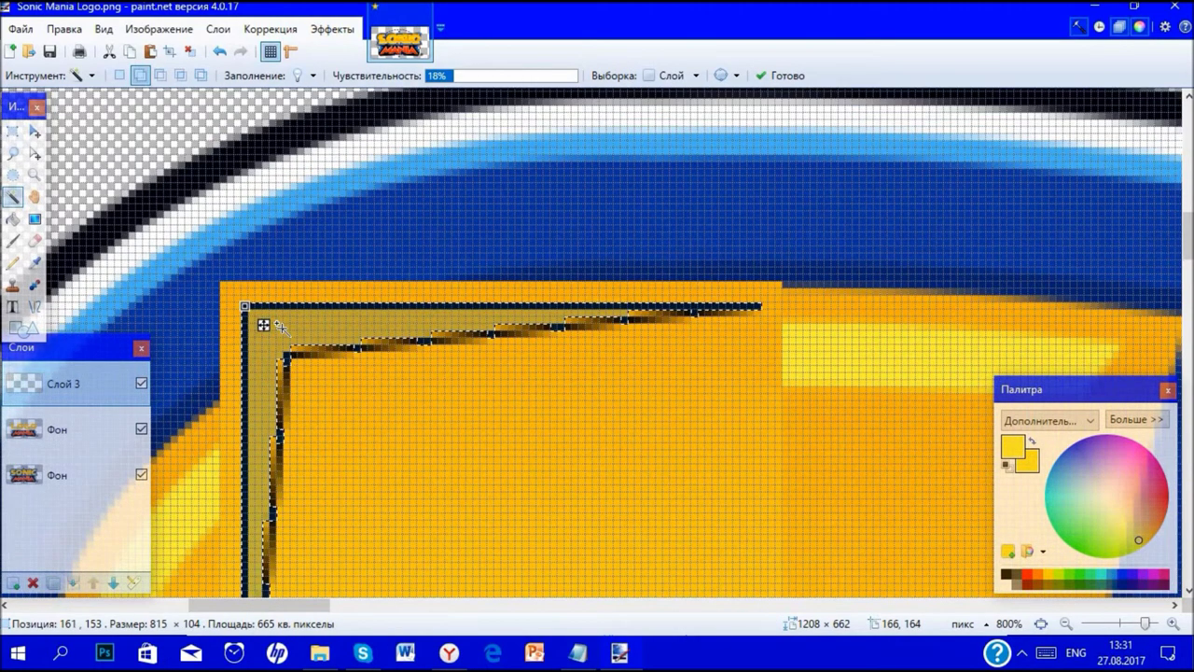
{"action": "left_click", "coordinate": [281, 328]}
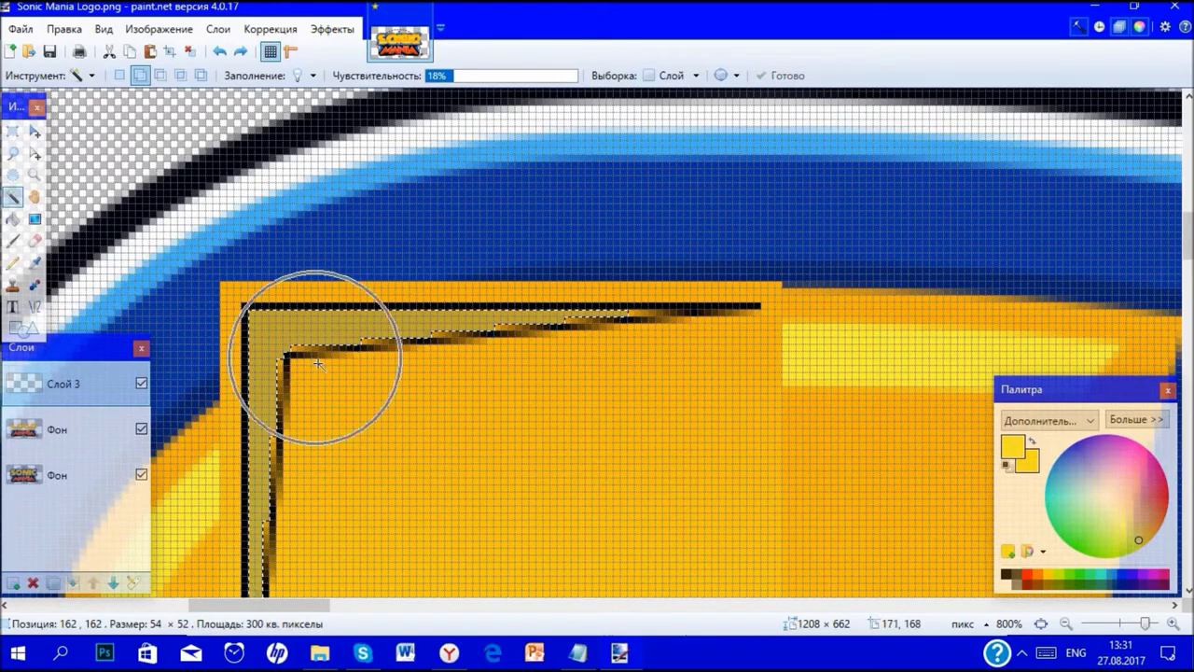
- Add the insides of the first O's crescent and the G's upper crescent to the selection
{"action": "scroll", "coordinate": [315, 359], "scroll_direction": "right", "scroll_amount": 10}
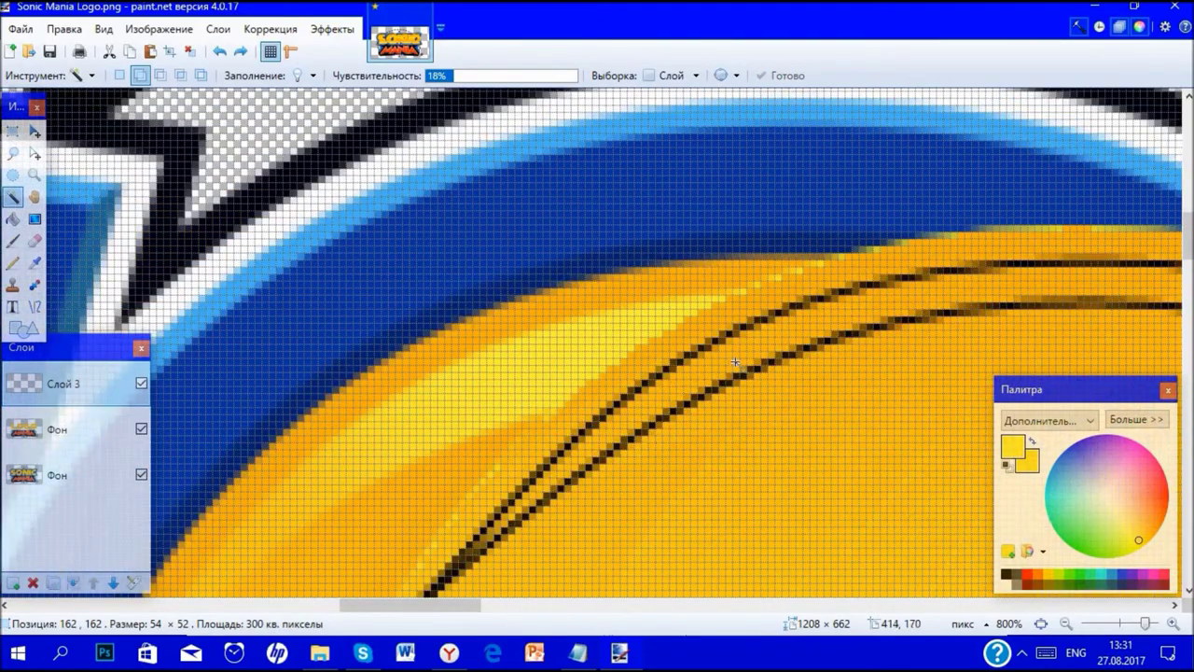
{"action": "left_click", "coordinate": [737, 366], "text": "ctrl"}
{"action": "scroll", "coordinate": [733, 362], "scroll_direction": "right", "scroll_amount": 12}
{"action": "left_click", "coordinate": [729, 359], "text": "ctrl"}
- Add the insides of the highlight on the G's bar and the last O's crescent to the selection
{"action": "scroll", "coordinate": [728, 356], "scroll_direction": "right", "scroll_amount": 10}
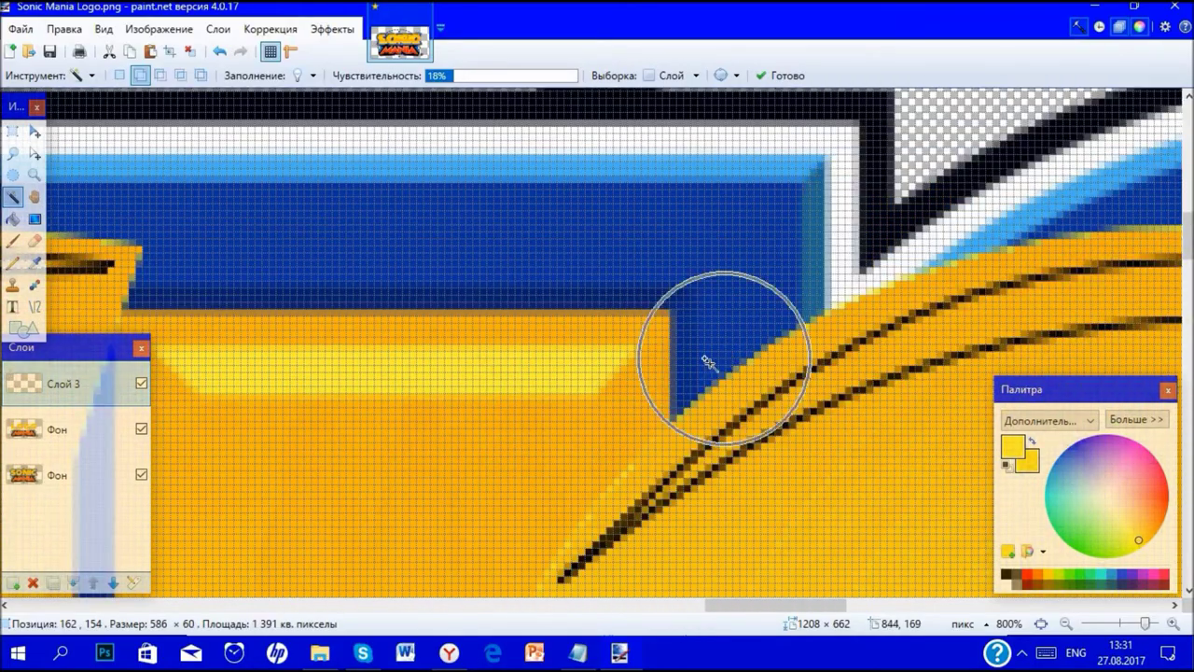
{"action": "scroll", "coordinate": [708, 361], "scroll_direction": "down", "scroll_amount": 6}
{"action": "scroll", "coordinate": [541, 511], "scroll_direction": "up", "scroll_amount": 6}
{"action": "left_click", "coordinate": [525, 410], "text": "ctrl"}
{"action": "scroll", "coordinate": [546, 346], "scroll_direction": "down", "scroll_amount": 4}
{"action": "scroll", "coordinate": [758, 250], "scroll_direction": "up", "scroll_amount": 2}
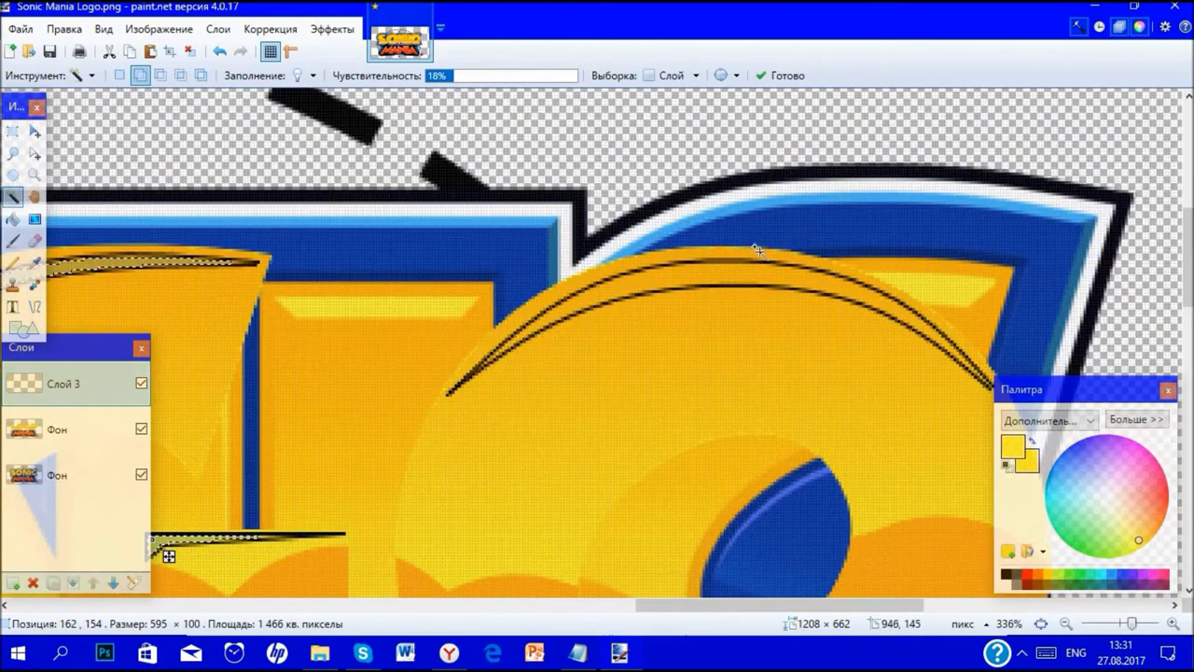
{"action": "left_click", "coordinate": [716, 280], "text": "ctrl"}
{"action": "scroll", "coordinate": [589, 342], "scroll_direction": "down", "scroll_amount": 5}
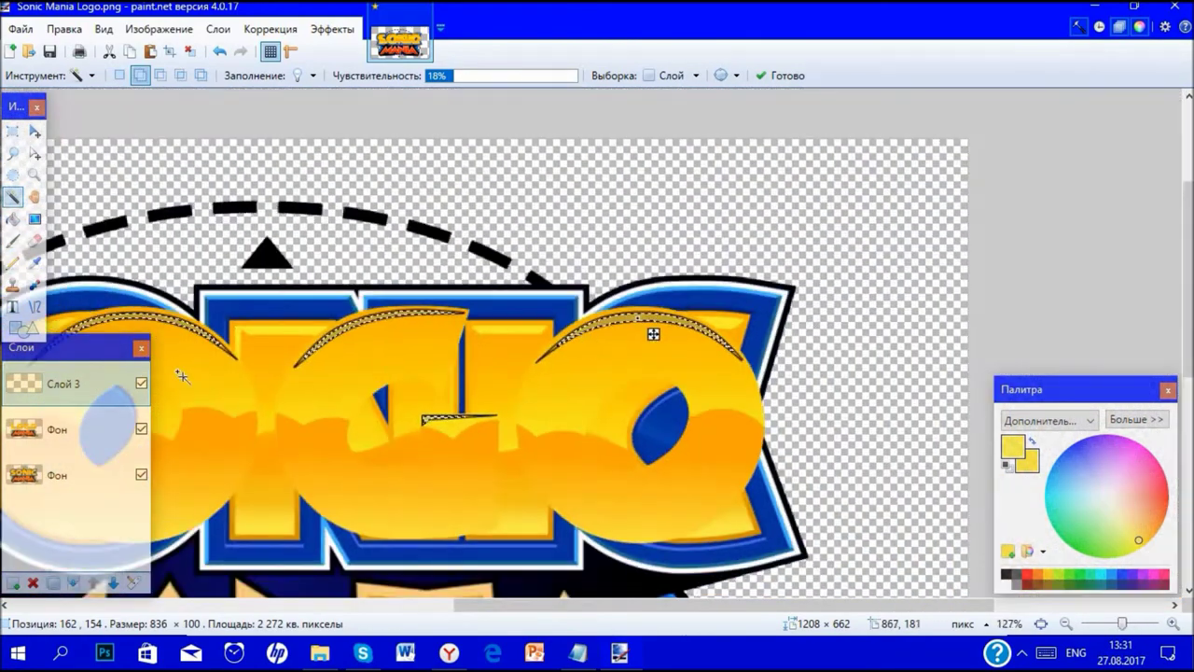
- Fill the selected highlight areas with the sampled light yellow on the LOGO letters' layer, using the Gradient tool
{"action": "left_click_drag", "start_coordinate": [488, 605], "coordinate": [257, 606]}
{"action": "left_click", "coordinate": [35, 219]}
{"action": "scroll", "coordinate": [459, 226], "scroll_direction": "up", "scroll_amount": 4}
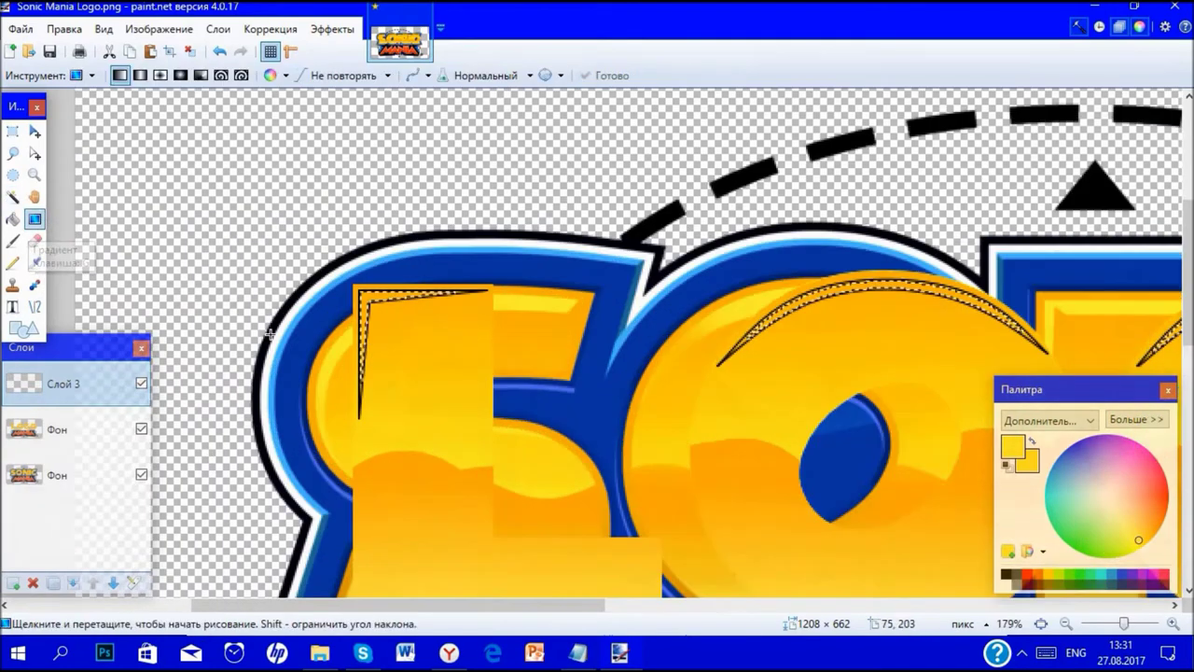
{"action": "scroll", "coordinate": [459, 242], "scroll_direction": "up", "scroll_amount": 4}
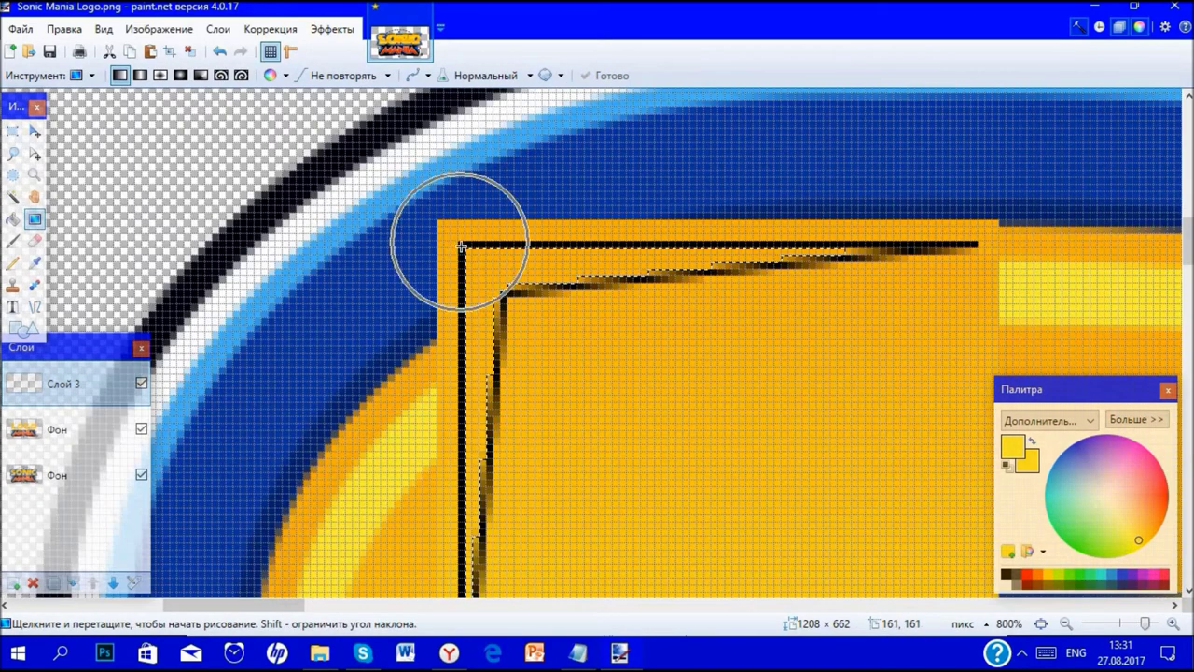
{"action": "left_click_drag", "start_coordinate": [460, 245], "coordinate": [462, 334]}
{"action": "scroll", "coordinate": [462, 334], "scroll_direction": "down", "scroll_amount": 8}
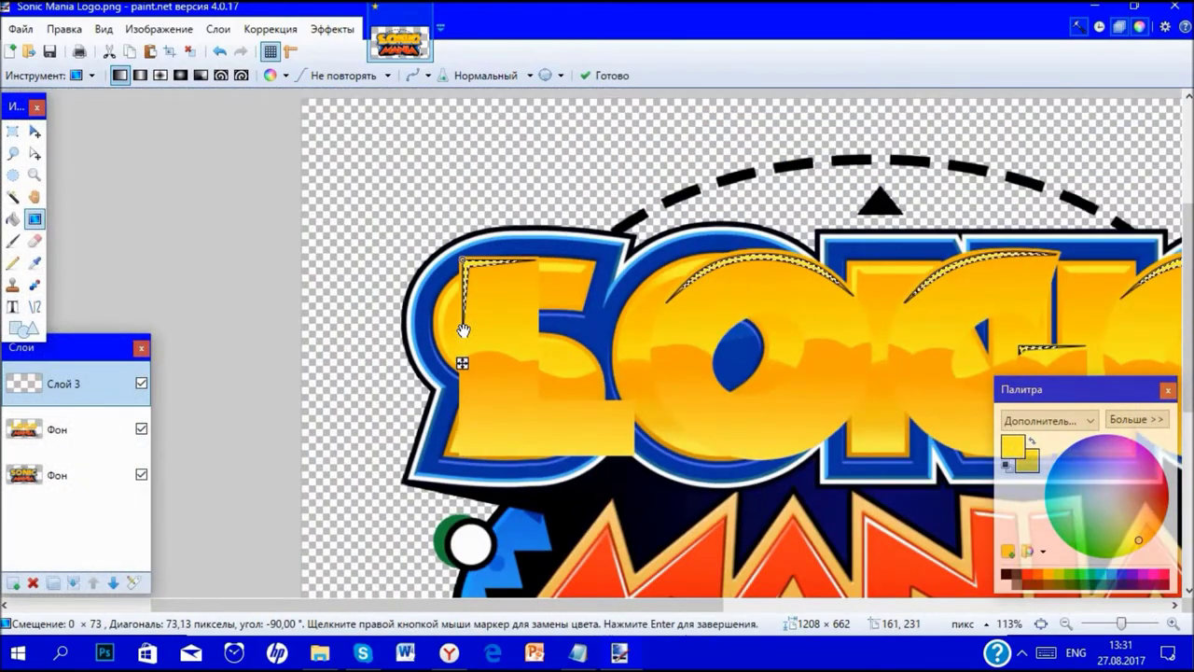
{"action": "scroll", "coordinate": [493, 333], "scroll_direction": "down", "scroll_amount": 1}
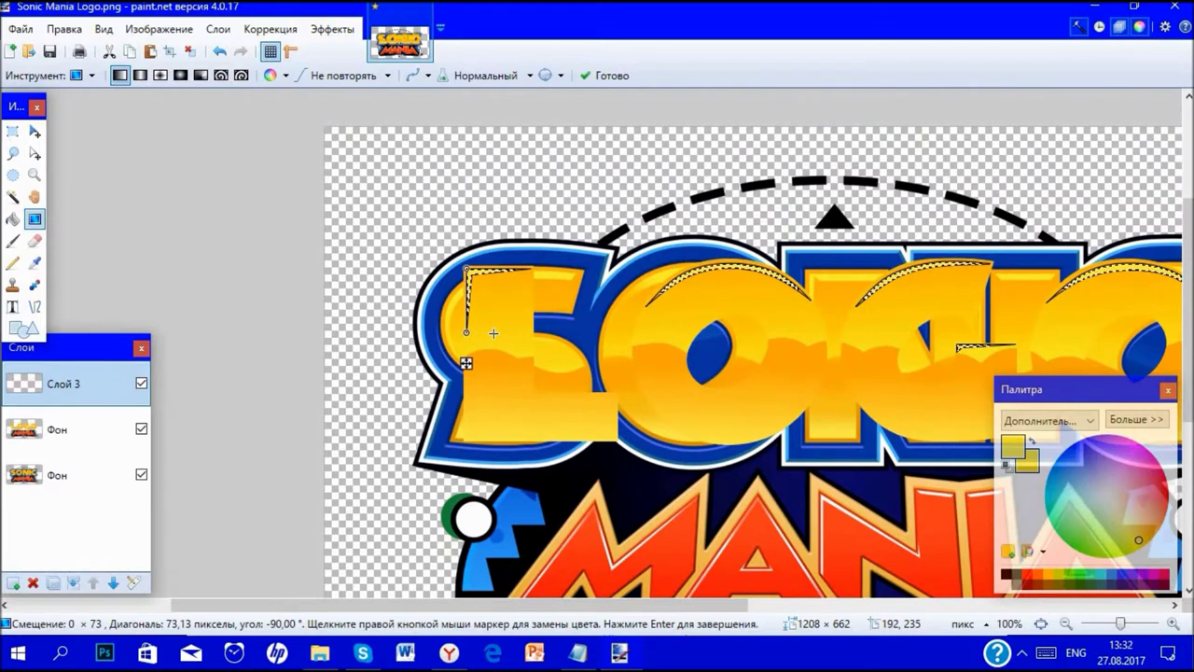
{"action": "left_click", "coordinate": [403, 359]}
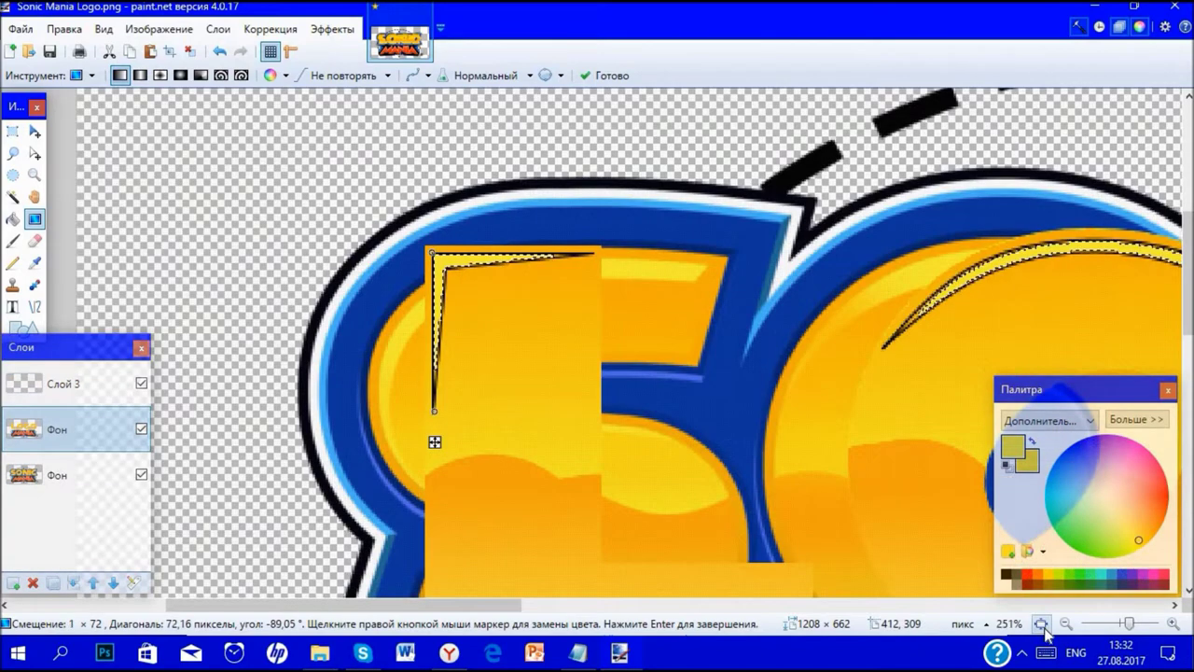
{"action": "left_click", "coordinate": [1041, 623]}
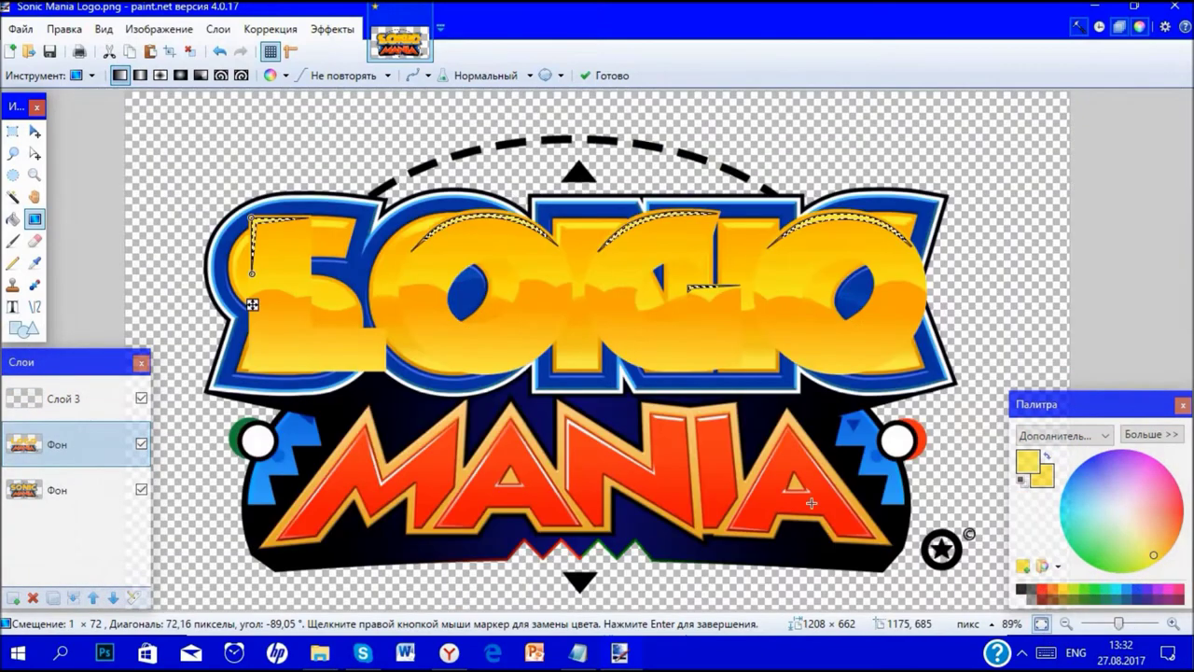
- Hide the original logo's layer and delete the outline layer Слой 3
{"action": "left_click", "coordinate": [141, 491]}
{"action": "left_click", "coordinate": [141, 399]}
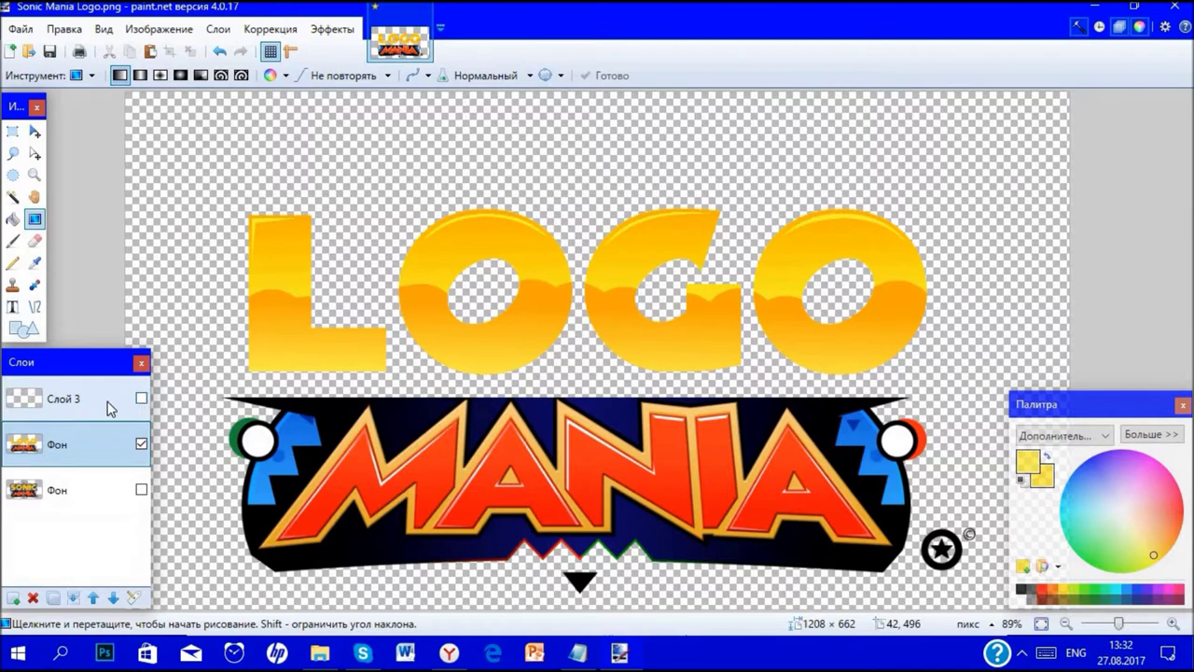
{"action": "left_click", "coordinate": [106, 407]}
{"action": "left_click", "coordinate": [32, 597]}
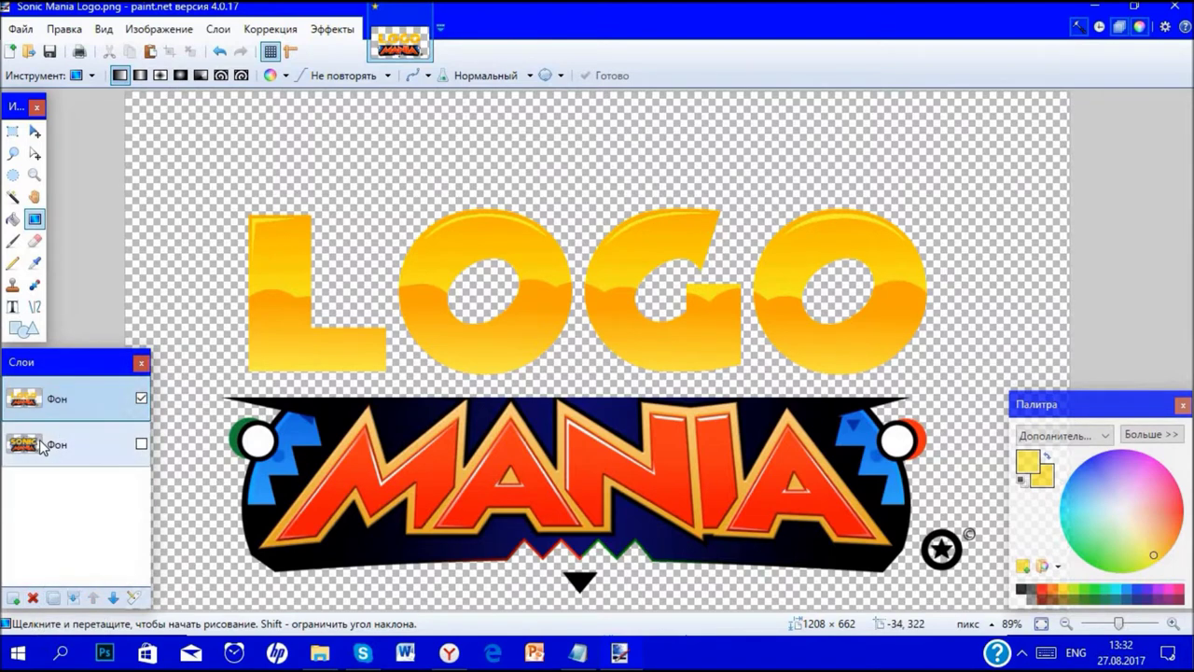
- With the original logo hidden, duplicate the LOGO layer and hide the lower copy
{"action": "left_click", "coordinate": [141, 445]}
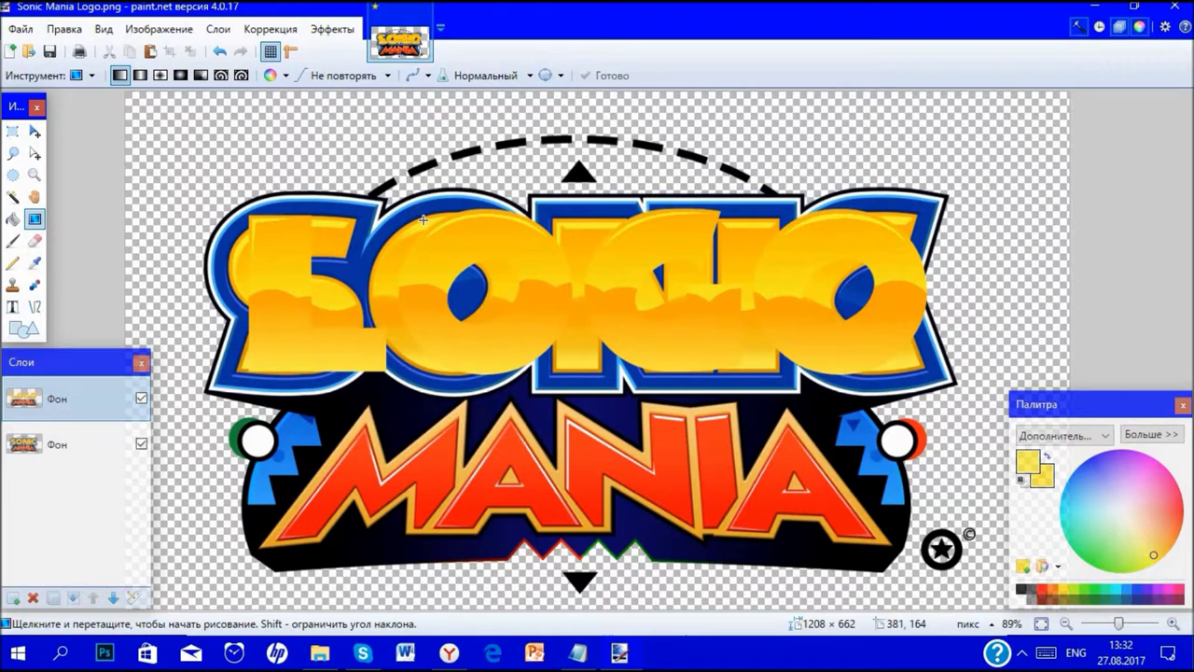
{"action": "left_click", "coordinate": [141, 444]}
{"action": "scroll", "coordinate": [317, 499], "scroll_direction": "down", "scroll_amount": 3}
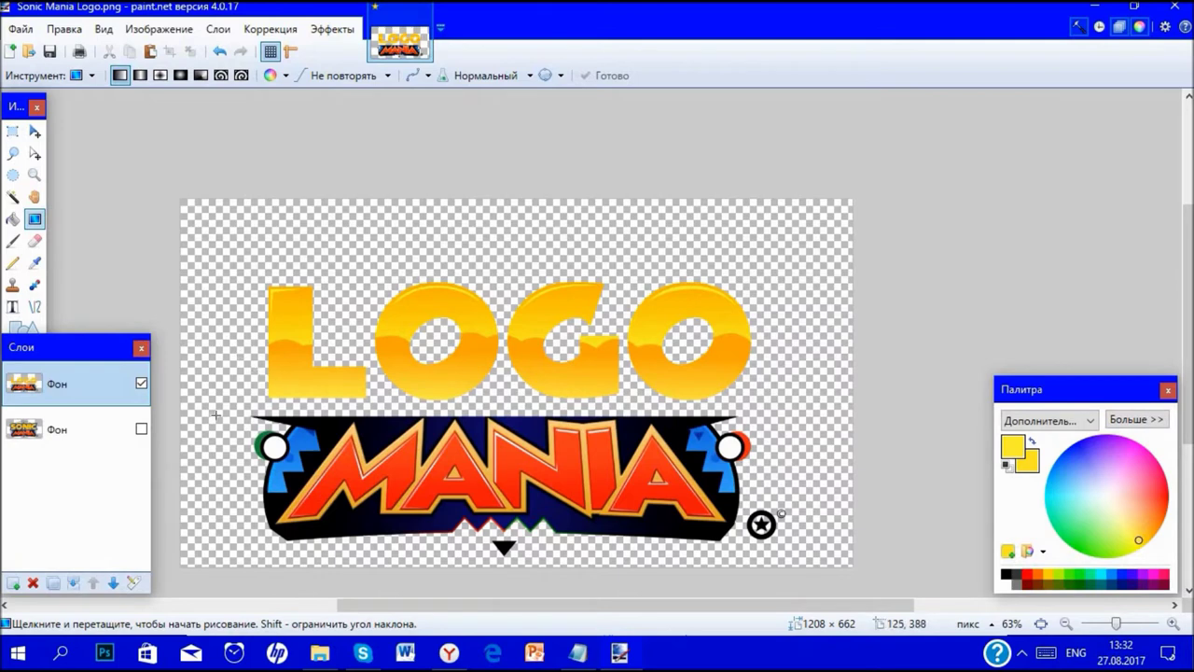
{"action": "left_click", "coordinate": [53, 583]}
{"action": "key", "text": "s"}
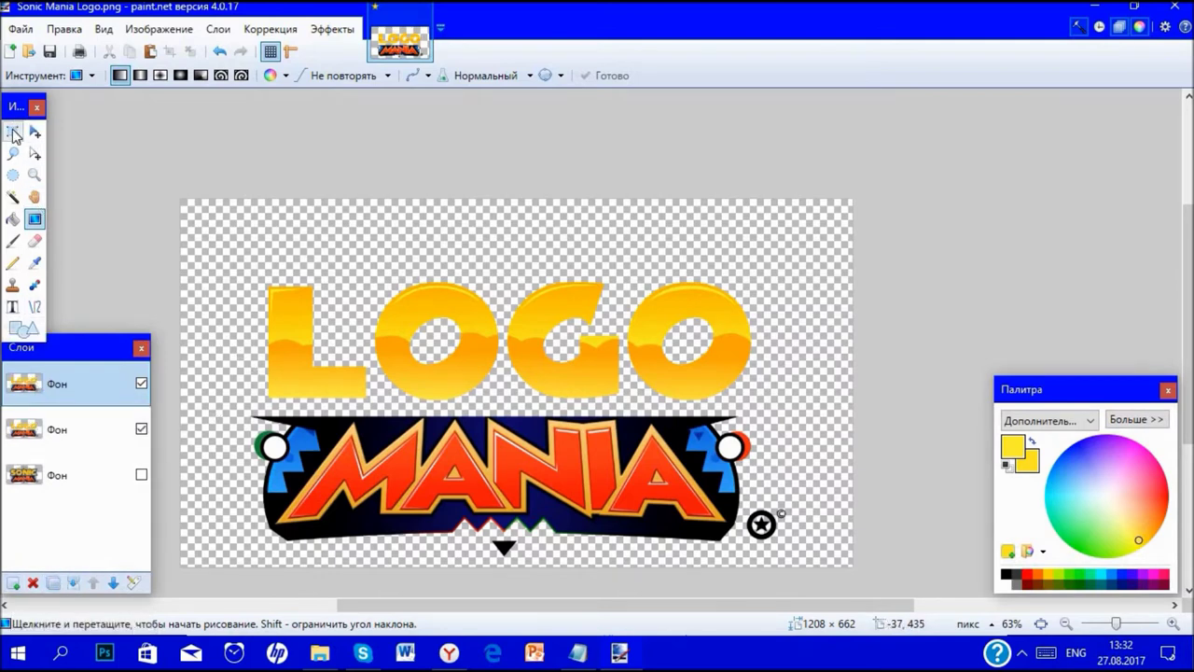
{"action": "left_click", "coordinate": [141, 428]}
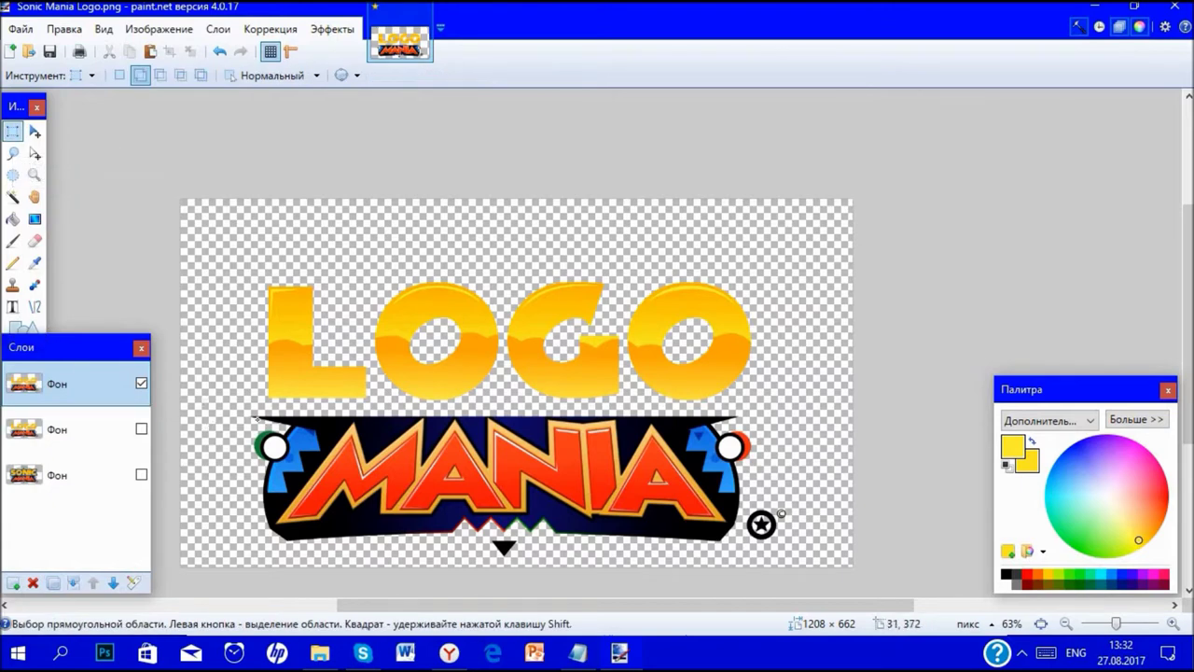
- Delete the MANIA artwork and the small star emblem below the LOGO letters from the duplicated layer
{"action": "left_click_drag", "start_coordinate": [202, 406], "coordinate": [533, 524]}
{"action": "left_click_drag", "start_coordinate": [746, 571], "coordinate": [836, 602]}
{"action": "key", "text": "Delete"}
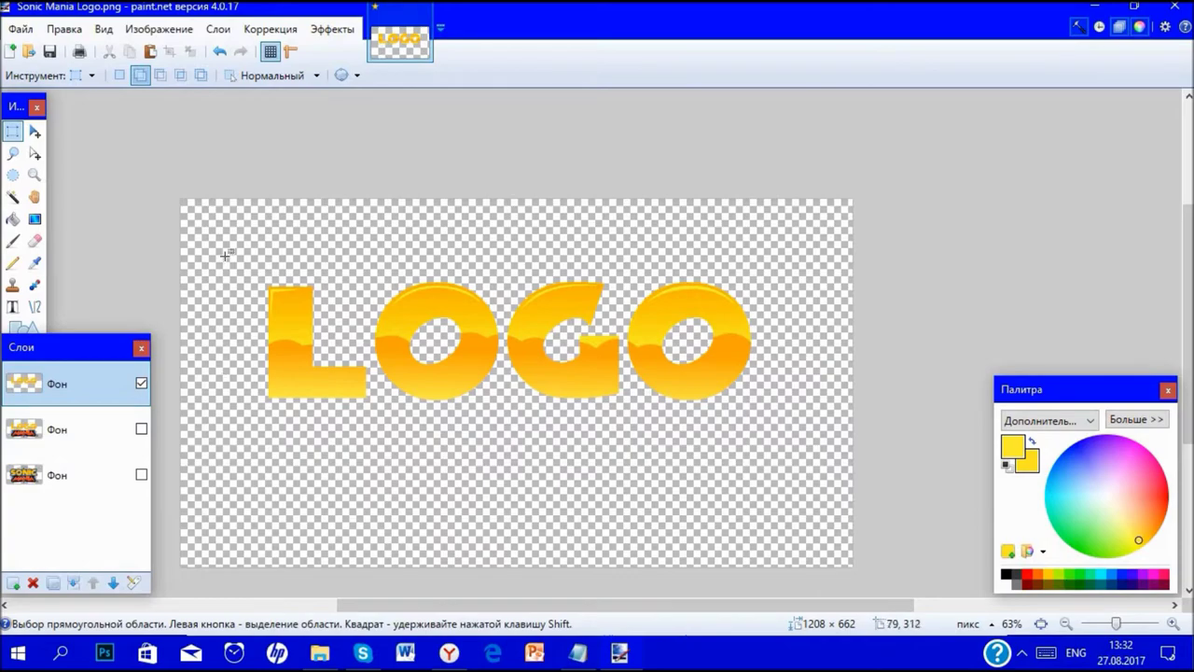
- Show only the original logo and measure the thickness of the dark blue edge above its first O
{"action": "left_click", "coordinate": [141, 474]}
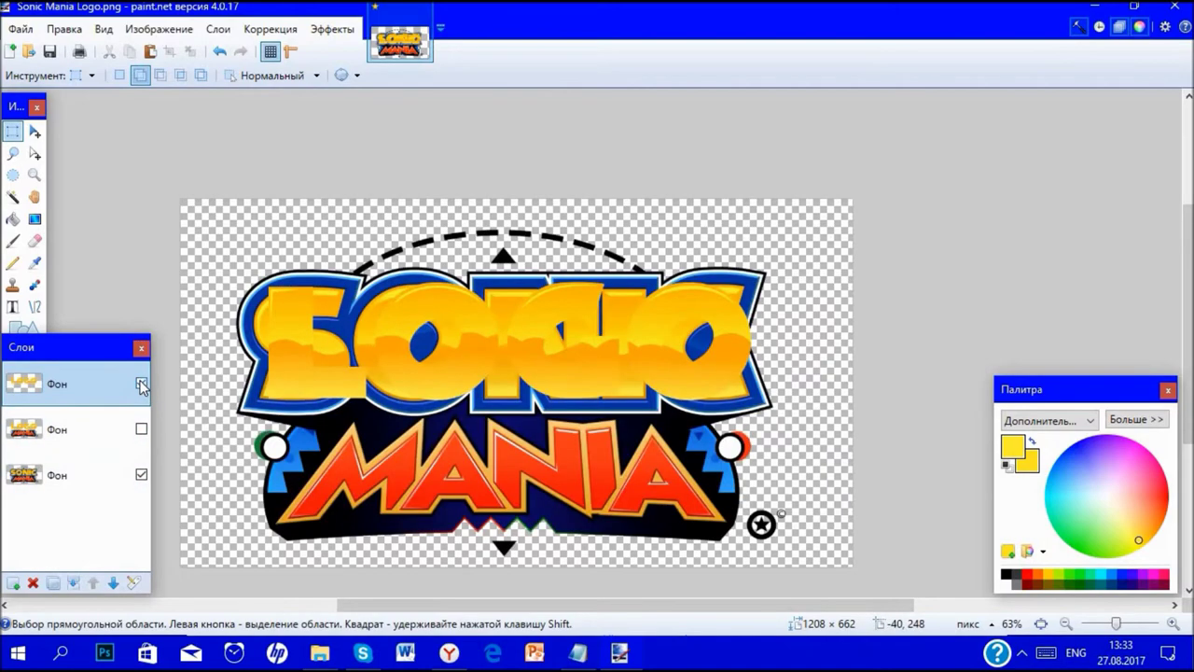
{"action": "left_click", "coordinate": [141, 385]}
{"action": "scroll", "coordinate": [392, 297], "scroll_direction": "up", "scroll_amount": 10}
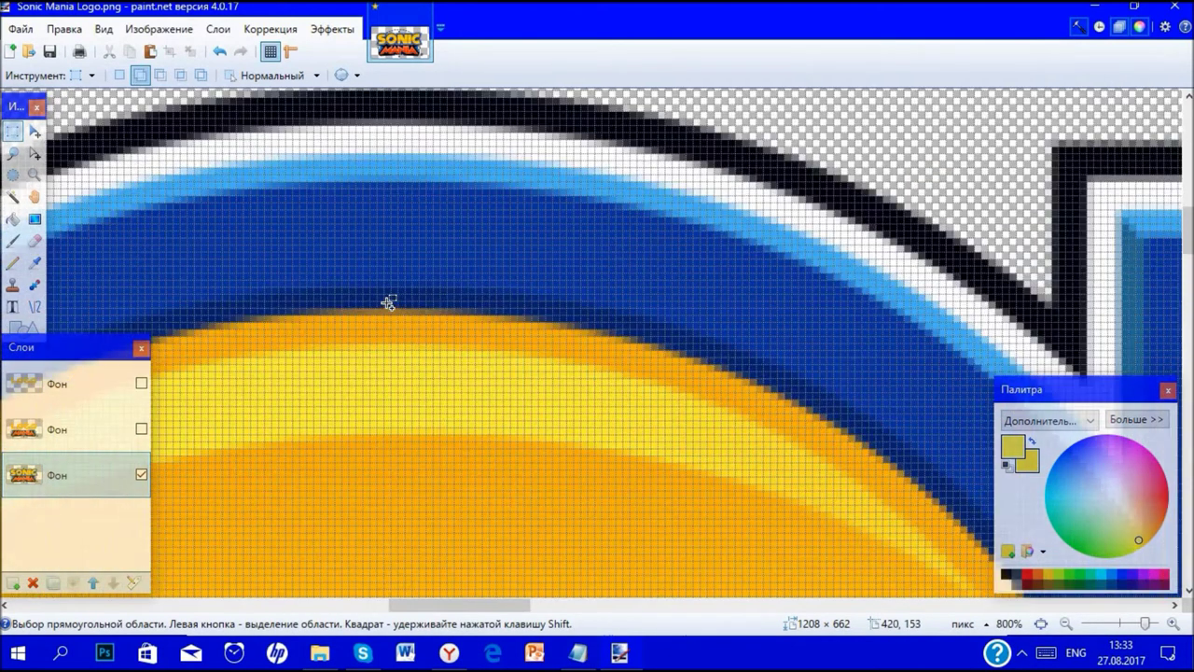
{"action": "scroll", "coordinate": [388, 299], "scroll_direction": "up", "scroll_amount": 3}
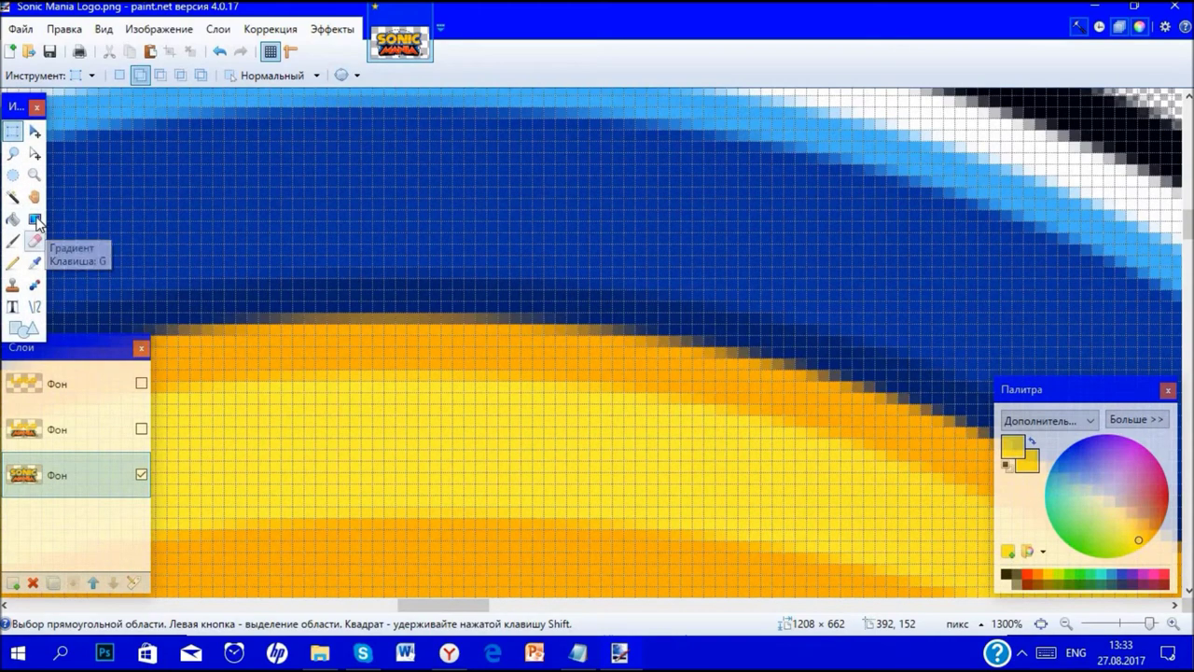
{"action": "scroll", "coordinate": [432, 280], "scroll_direction": "up", "scroll_amount": 4}
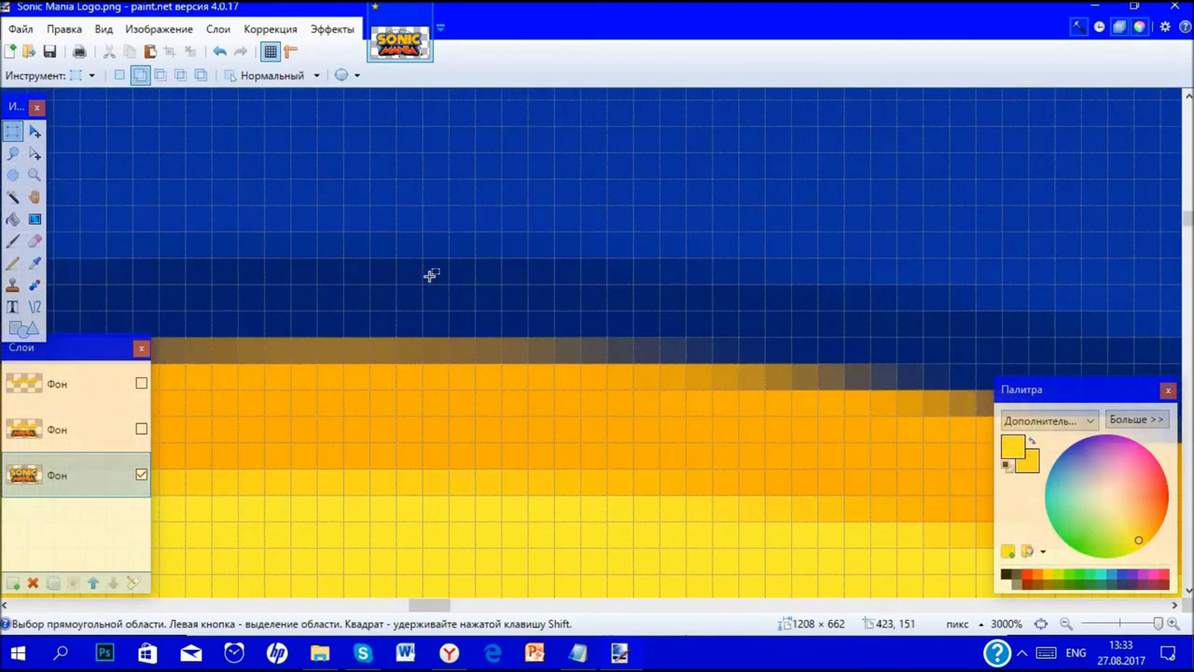
{"action": "left_click_drag", "start_coordinate": [434, 301], "coordinate": [437, 333]}
{"action": "scroll", "coordinate": [438, 331], "scroll_direction": "down", "scroll_amount": 4}
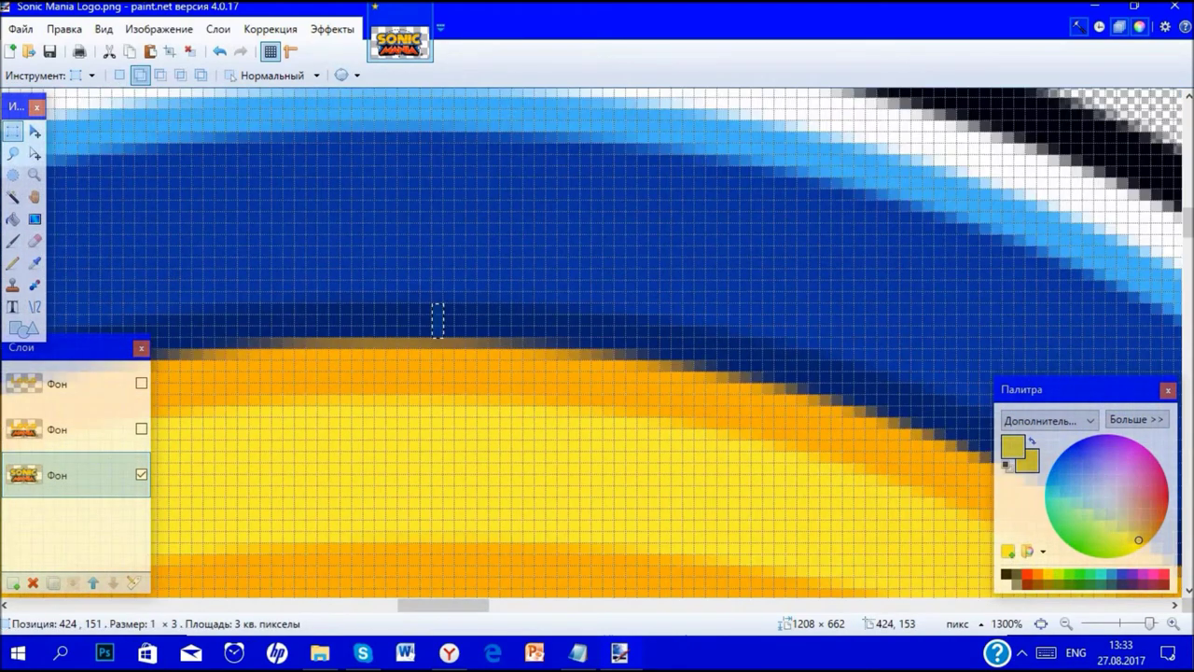
- Sample the dark blue edge above the original logo's first O as the primary colour
{"action": "left_click", "coordinate": [34, 263]}
{"action": "left_click", "coordinate": [462, 318]}
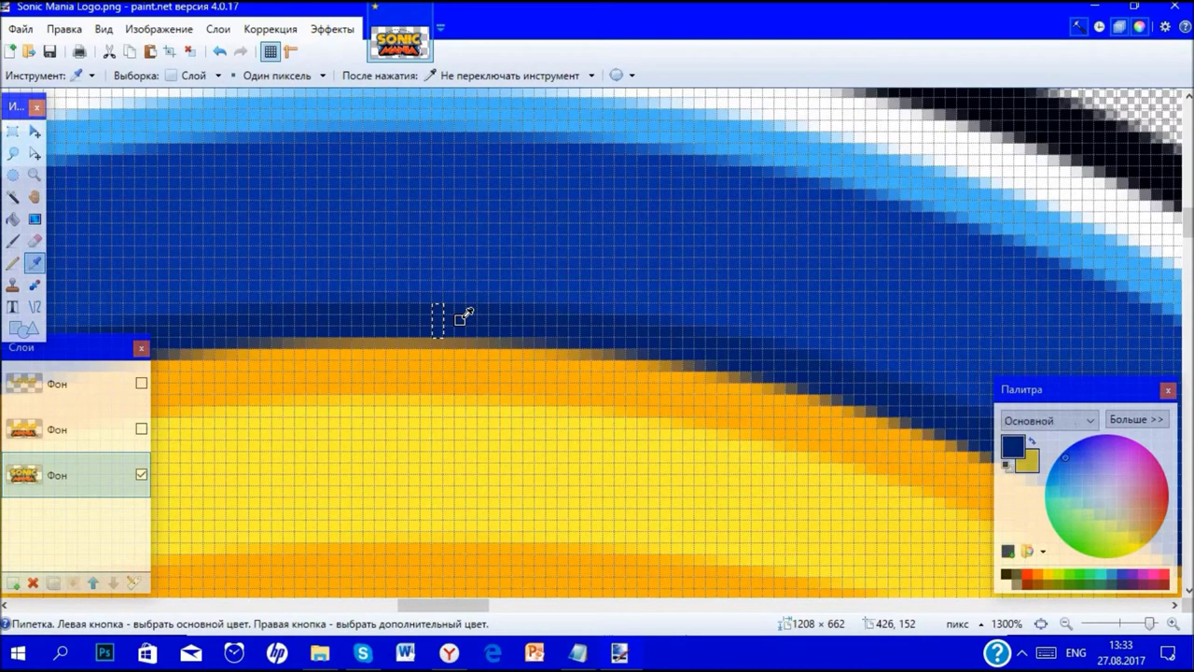
{"action": "scroll", "coordinate": [267, 311], "scroll_direction": "down", "scroll_amount": 4}
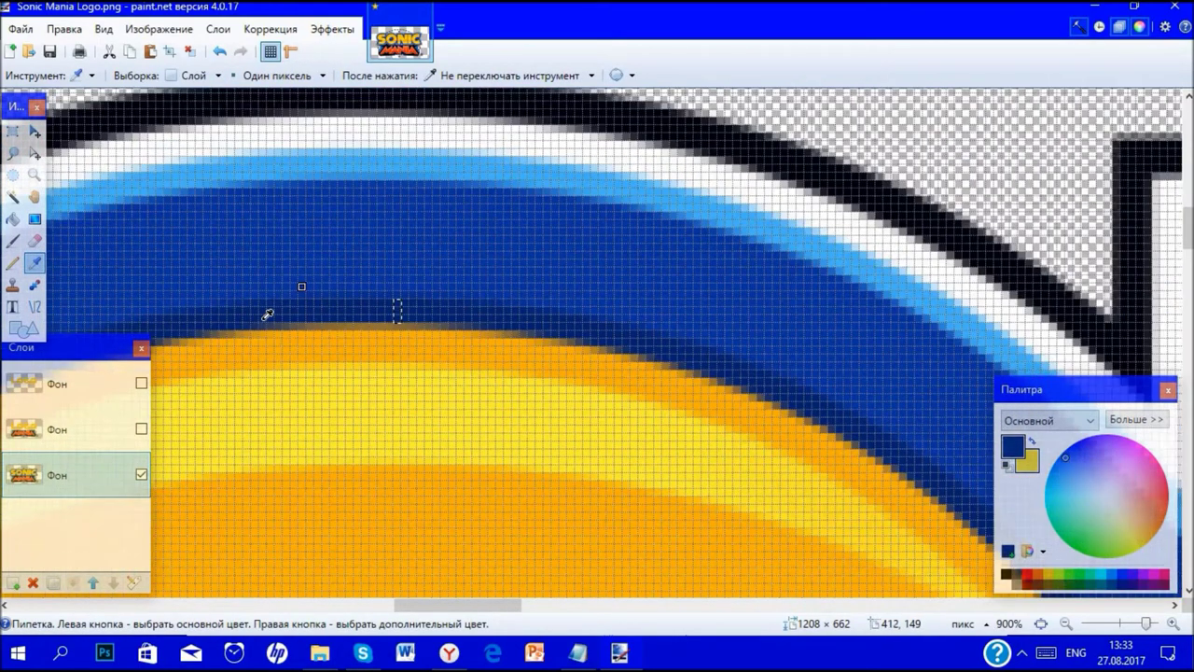
- Show and activate the LOGO letters' layer, and hide the original logo
{"action": "left_click", "coordinate": [142, 391]}
{"action": "left_click", "coordinate": [140, 383]}
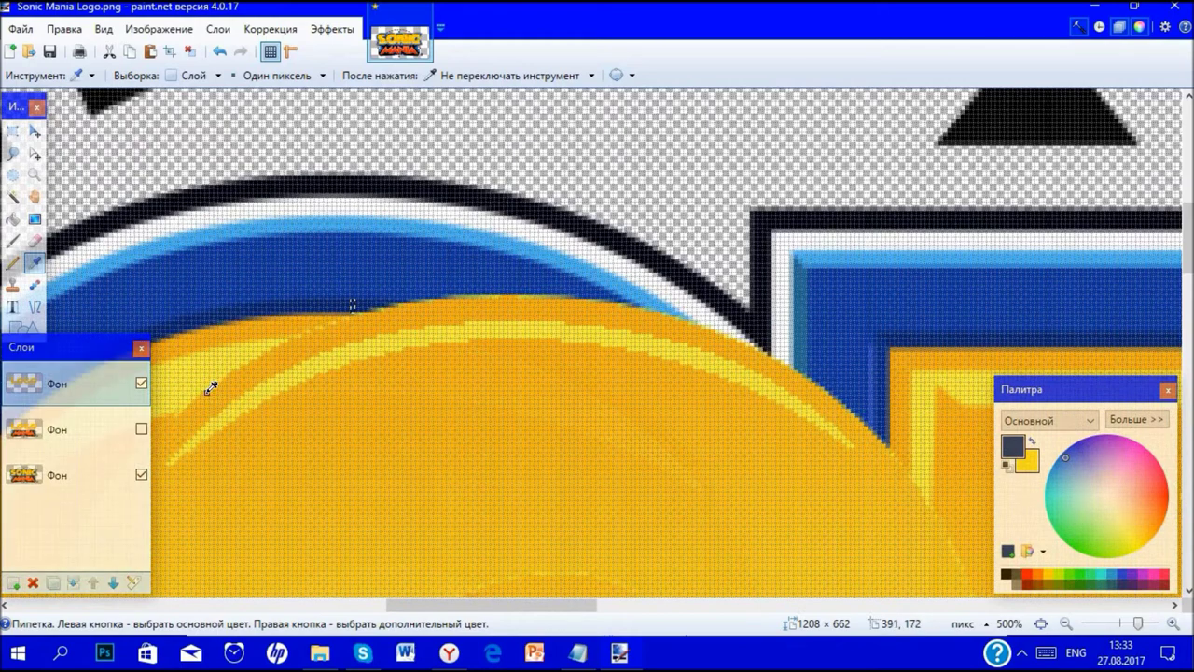
{"action": "left_click", "coordinate": [1042, 625]}
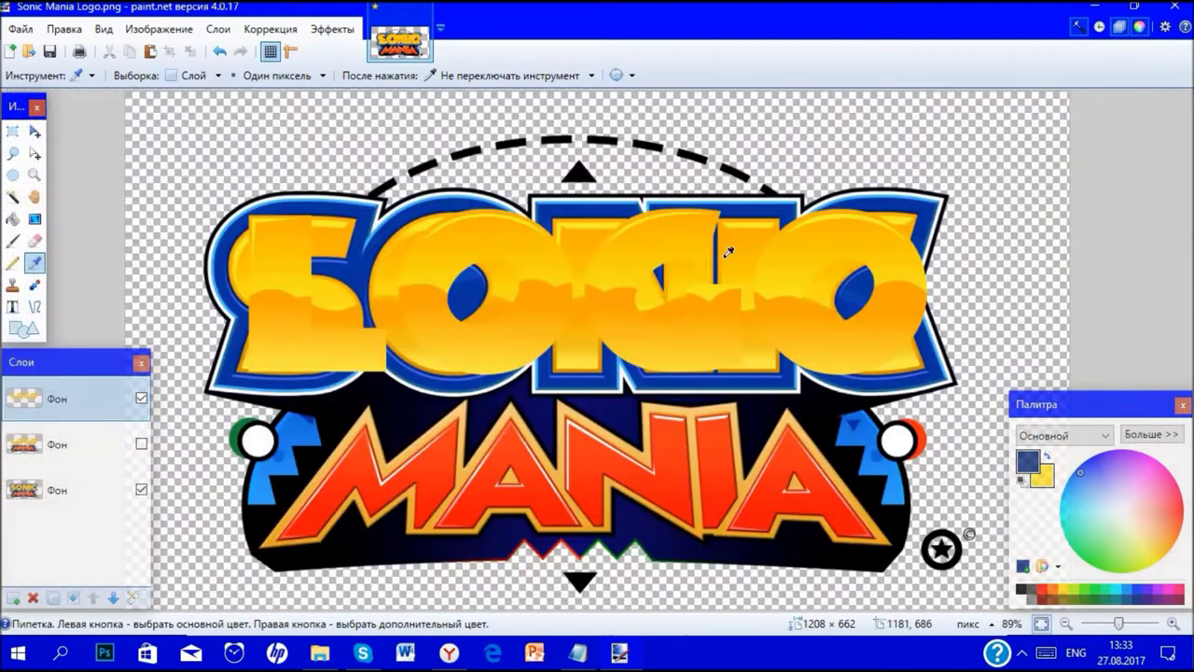
{"action": "left_click", "coordinate": [141, 489]}
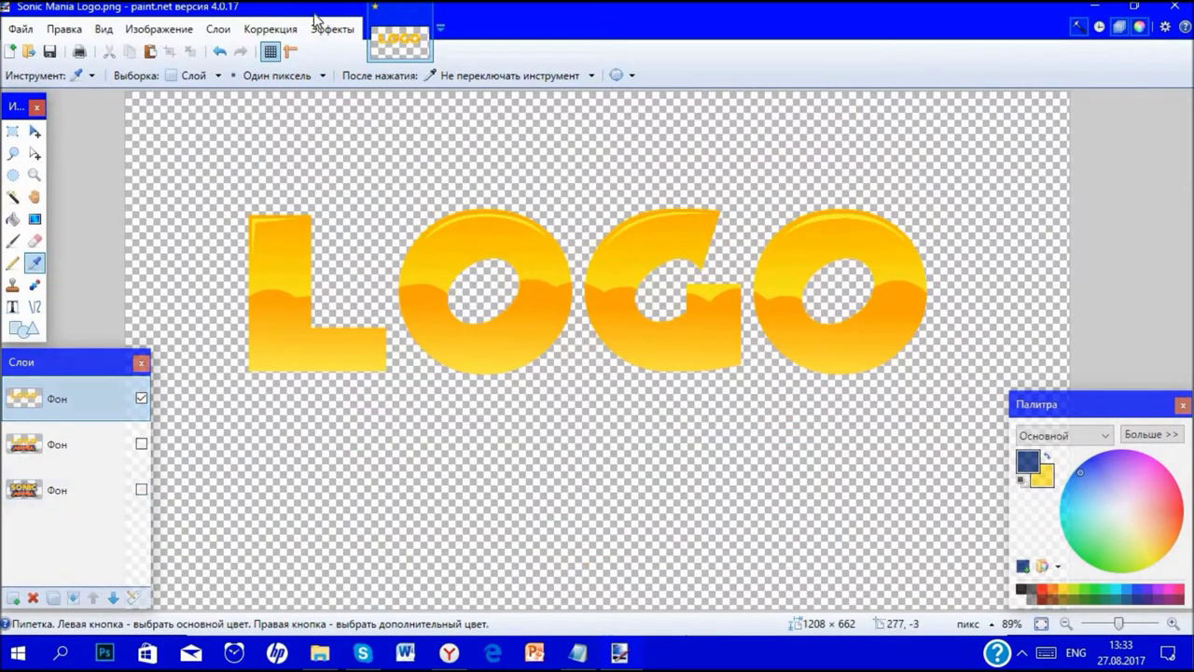
- Apply the Outline Object effect to the LOGO letters with width 3 in the sampled dark blue
{"action": "left_click", "coordinate": [333, 29]}
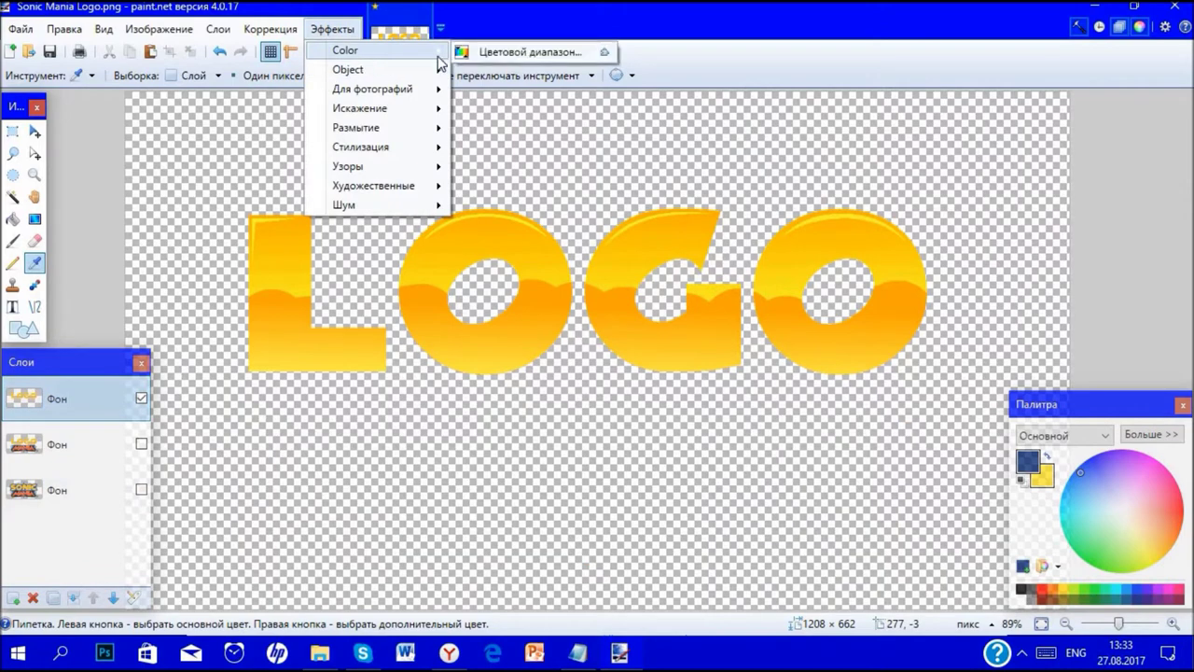
{"action": "mouse_move", "coordinate": [419, 73]}
{"action": "left_click", "coordinate": [504, 71]}
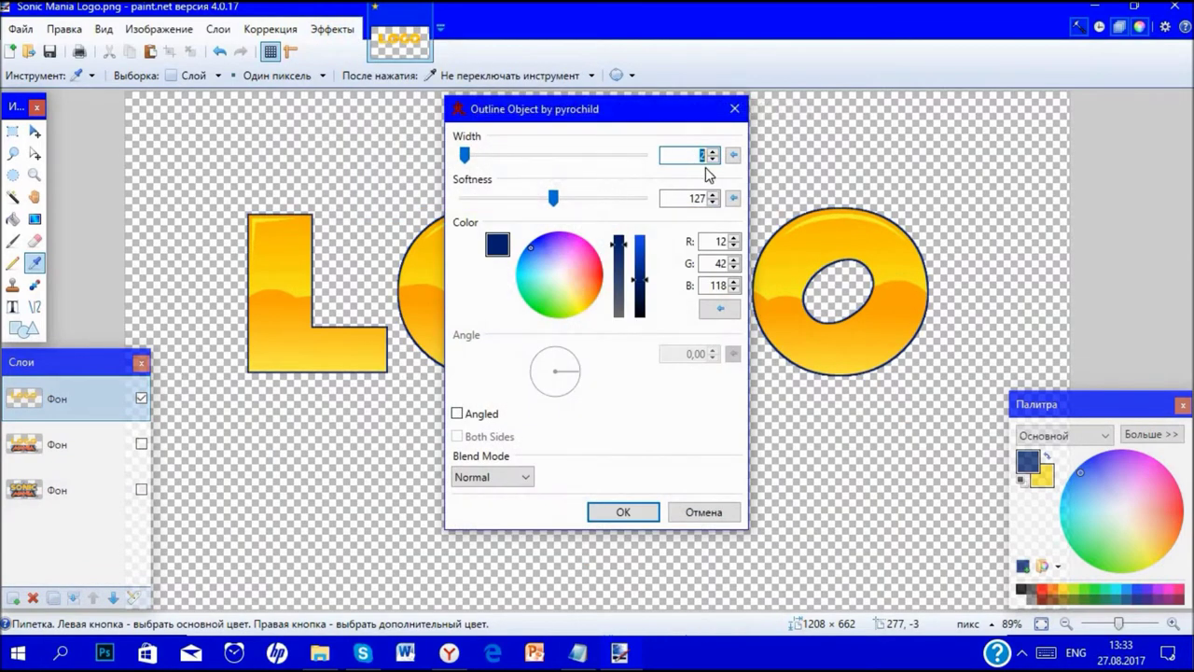
{"action": "left_click", "coordinate": [713, 150]}
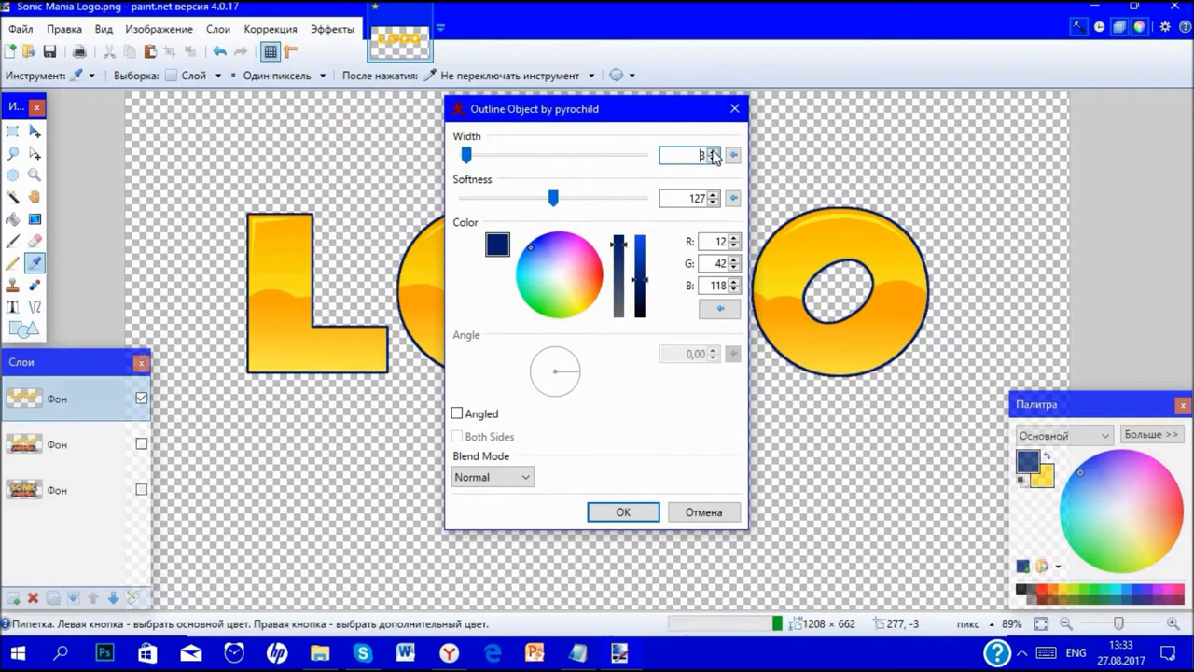
{"action": "left_click", "coordinate": [623, 513]}
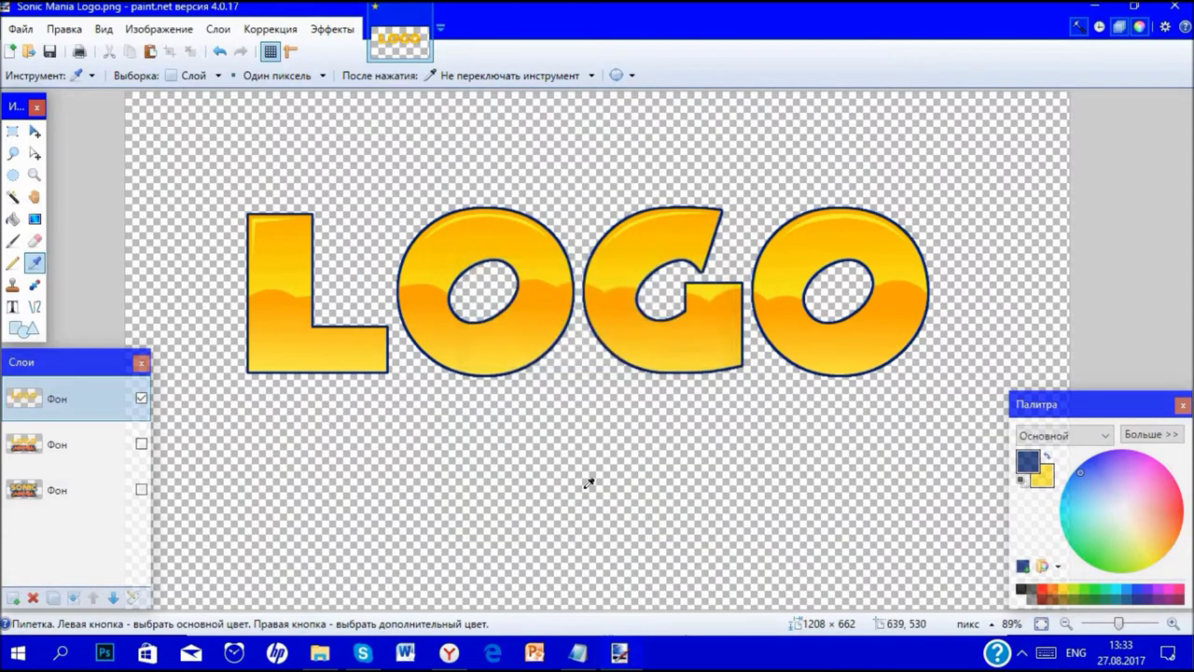
- Show only the original logo and measure the thickness of the medium blue band above its first O
{"action": "left_click", "coordinate": [147, 493]}
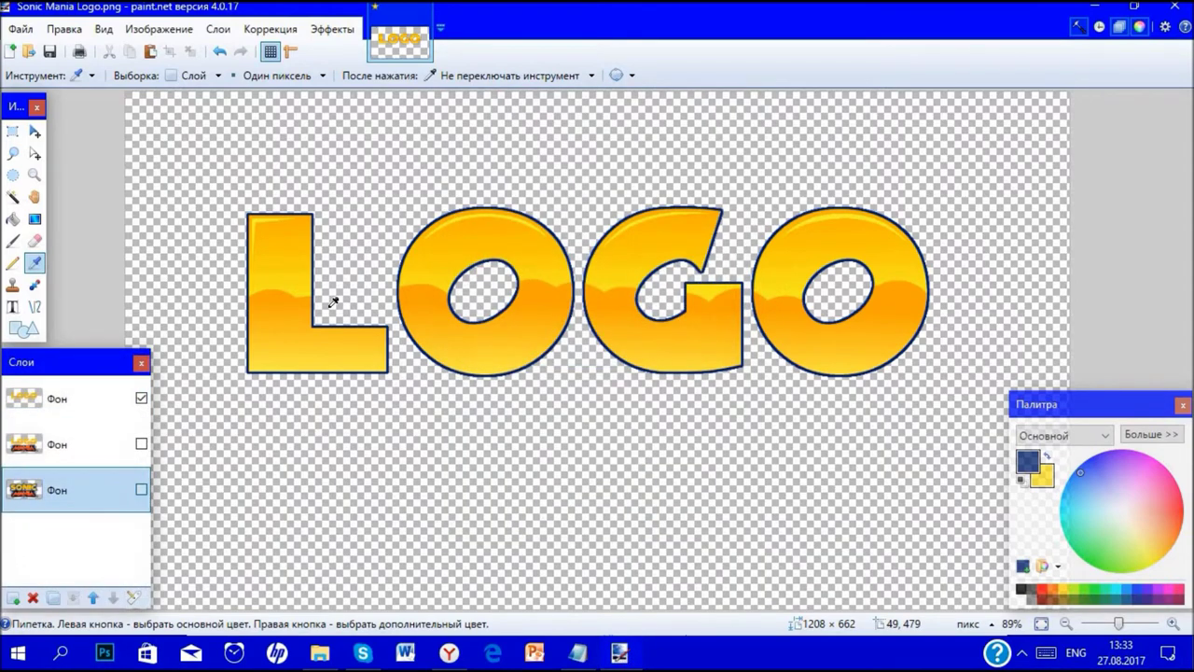
{"action": "left_click", "coordinate": [141, 489]}
{"action": "scroll", "coordinate": [415, 234], "scroll_direction": "up", "scroll_amount": 10}
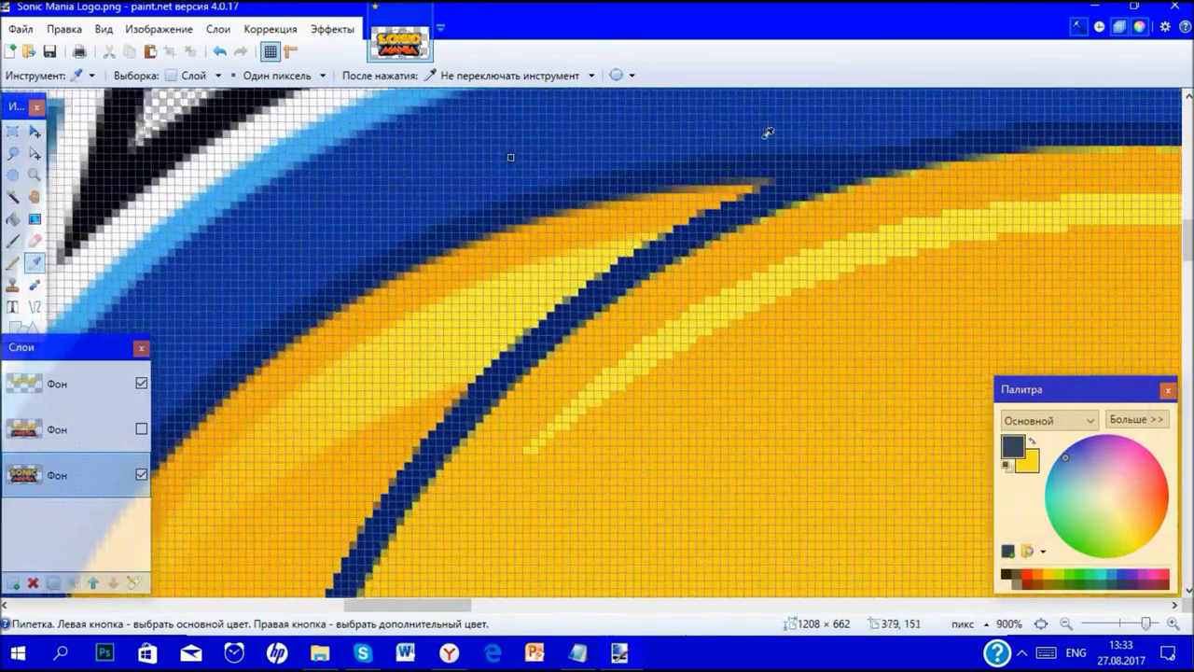
{"action": "scroll", "coordinate": [802, 149], "scroll_direction": "up", "scroll_amount": 3}
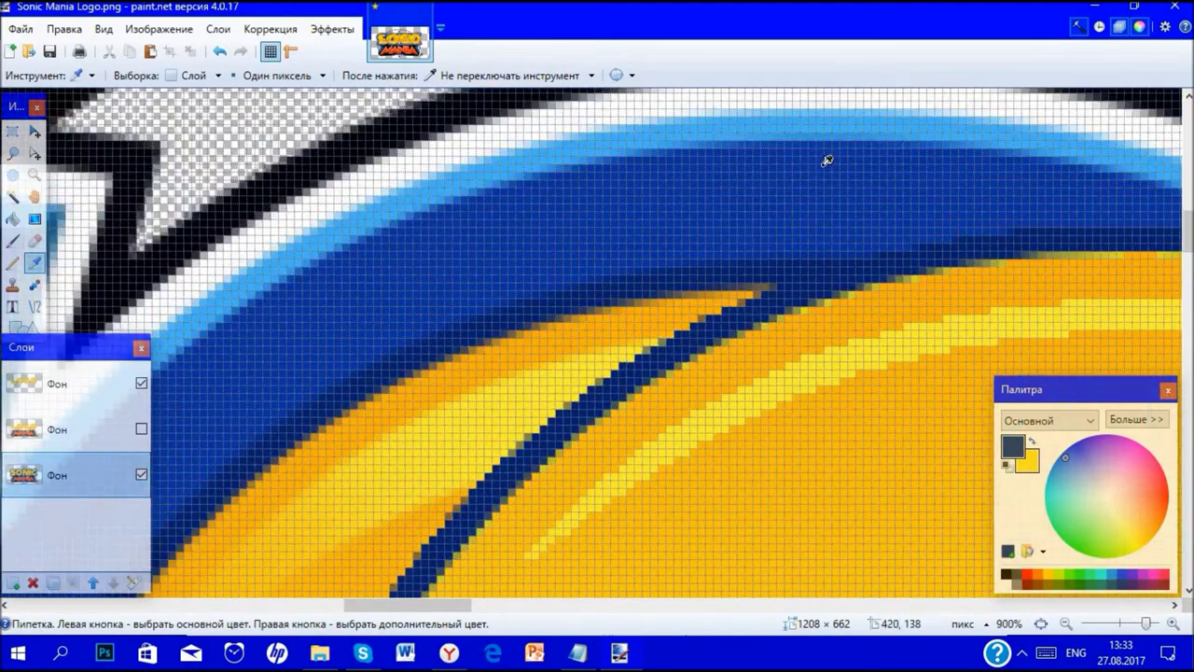
{"action": "left_click", "coordinate": [141, 383]}
{"action": "scroll", "coordinate": [560, 266], "scroll_direction": "right", "scroll_amount": 5}
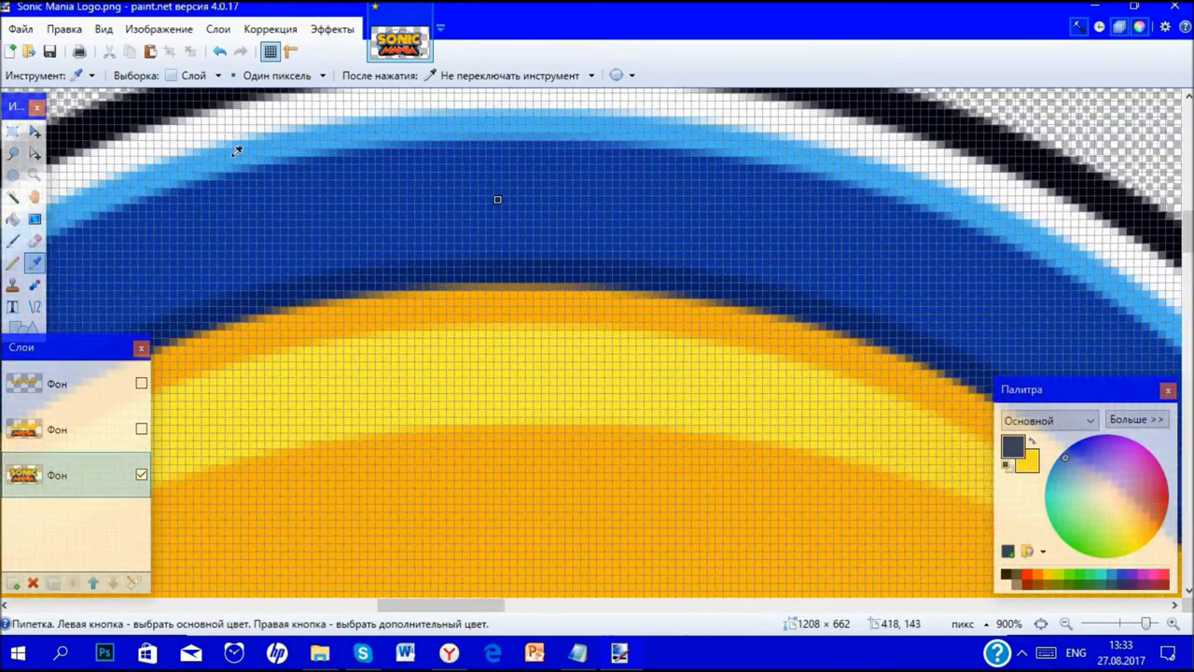
{"action": "left_click", "coordinate": [13, 130]}
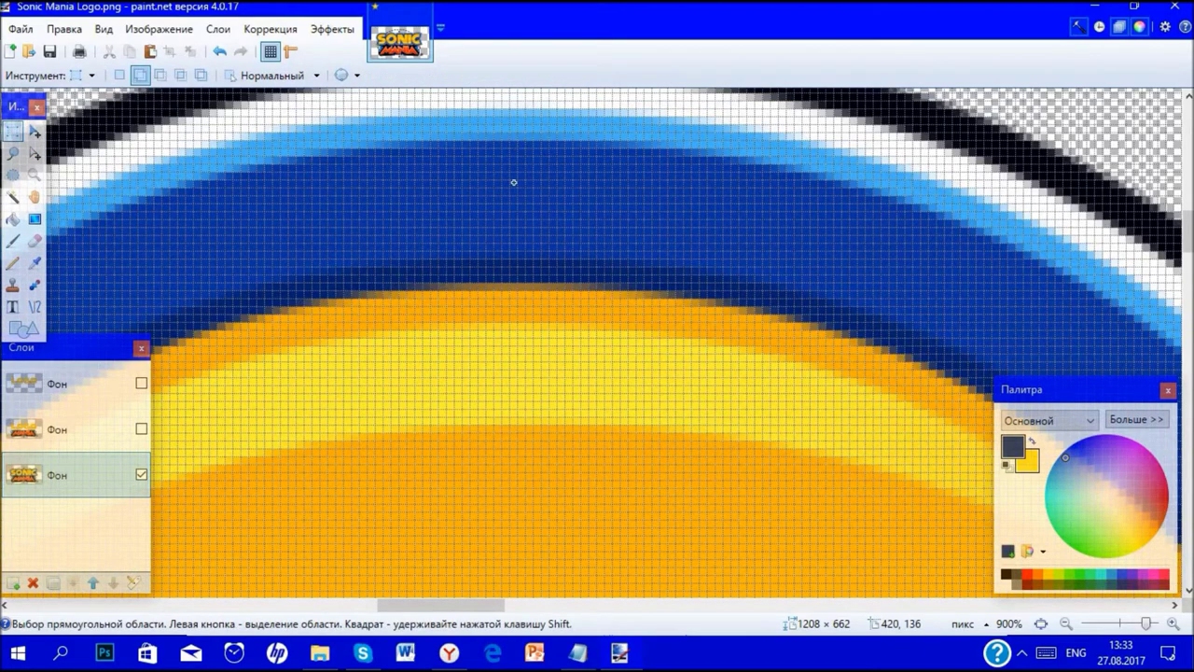
{"action": "left_click_drag", "start_coordinate": [513, 182], "coordinate": [512, 261]}
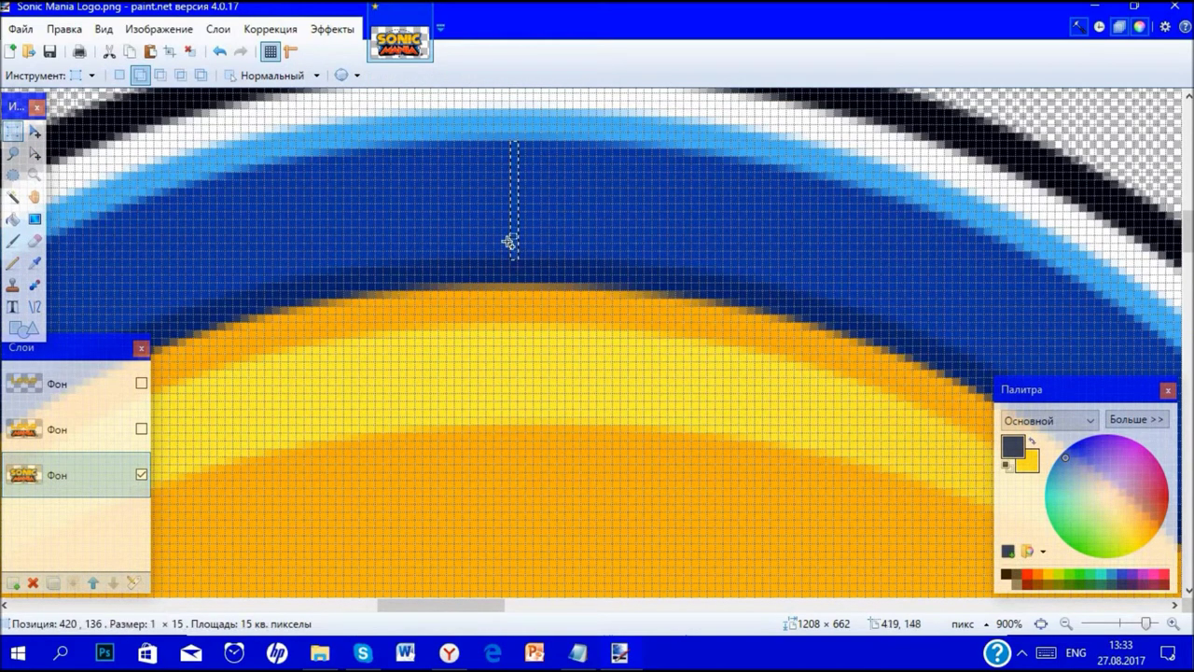
{"action": "left_click", "coordinate": [439, 192]}
- Show the LOGO letters over the original logo, and ready the Color Picker on the original logo's layer
{"action": "scroll", "coordinate": [437, 191], "scroll_direction": "down", "scroll_amount": 5}
{"action": "scroll", "coordinate": [437, 191], "scroll_direction": "down", "scroll_amount": 2}
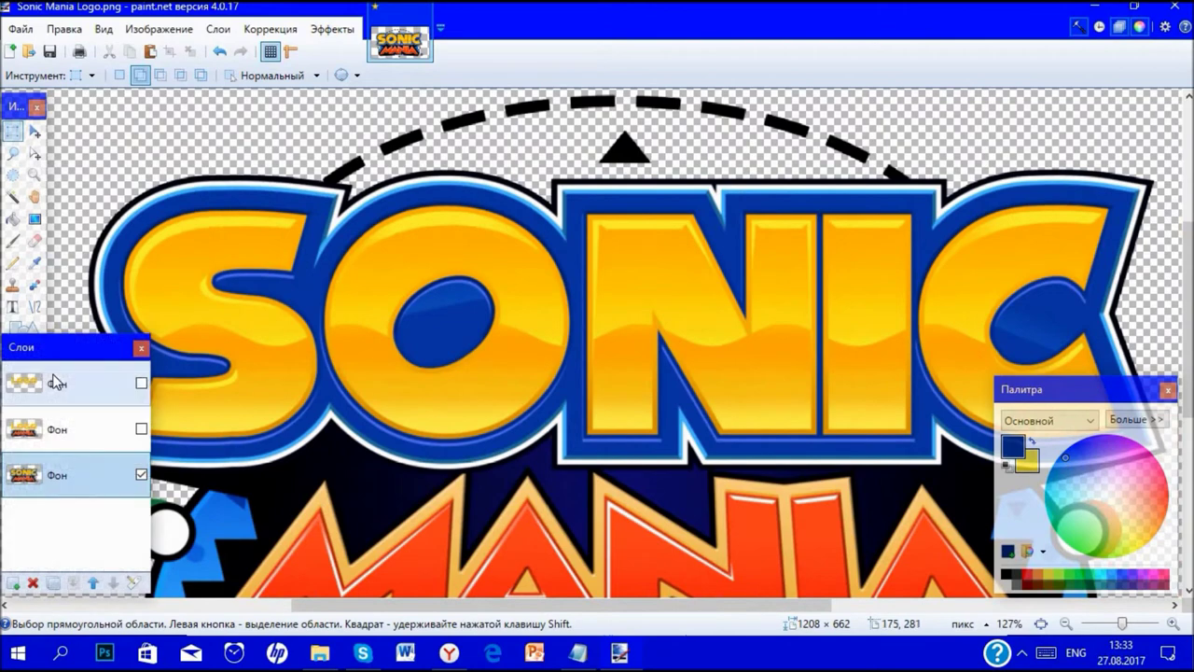
{"action": "left_click", "coordinate": [146, 384]}
{"action": "left_click", "coordinate": [105, 477]}
{"action": "left_click", "coordinate": [34, 265]}
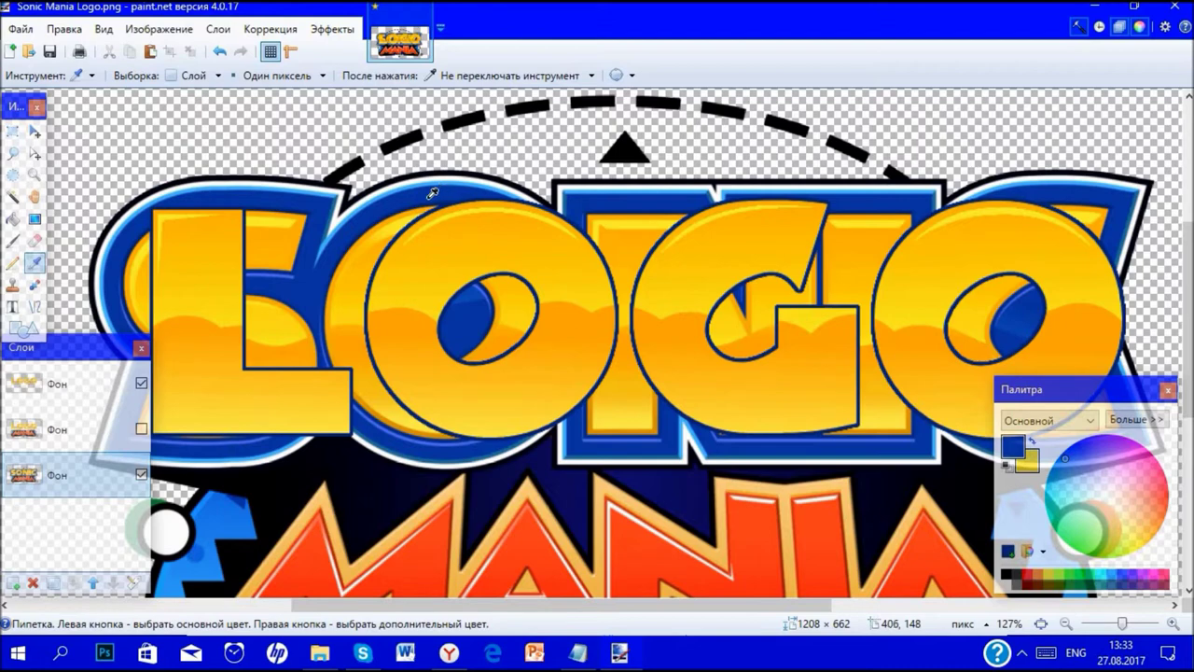
{"action": "left_click", "coordinate": [332, 29]}
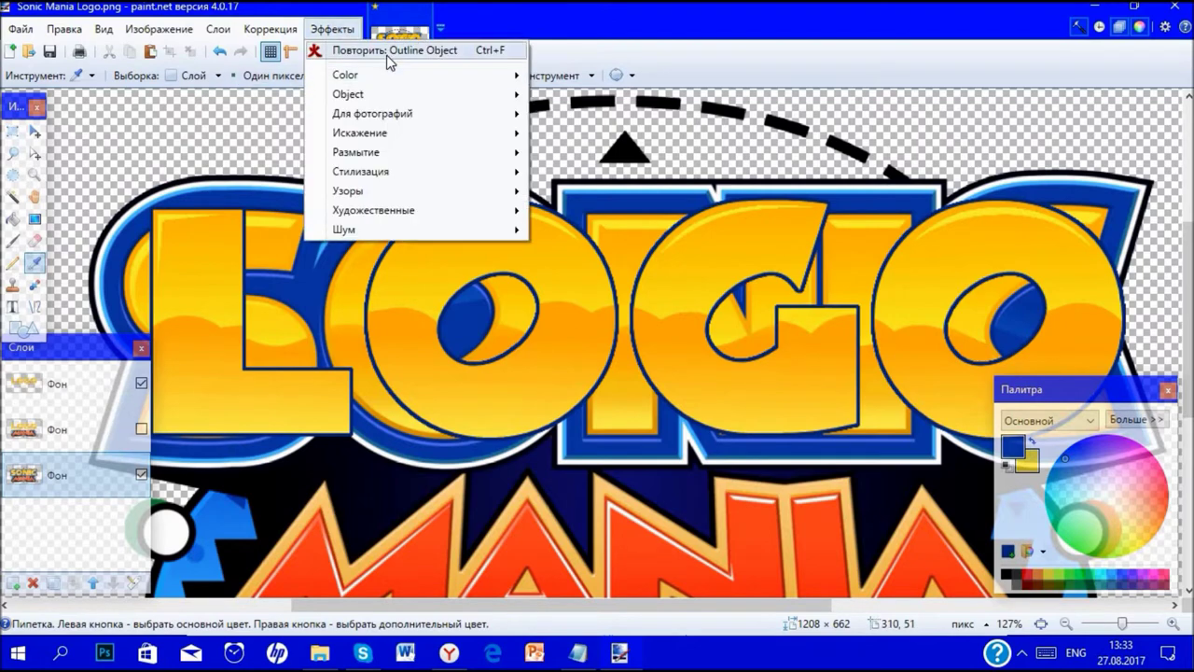
{"action": "mouse_move", "coordinate": [403, 93]}
{"action": "left_click", "coordinate": [581, 97]}
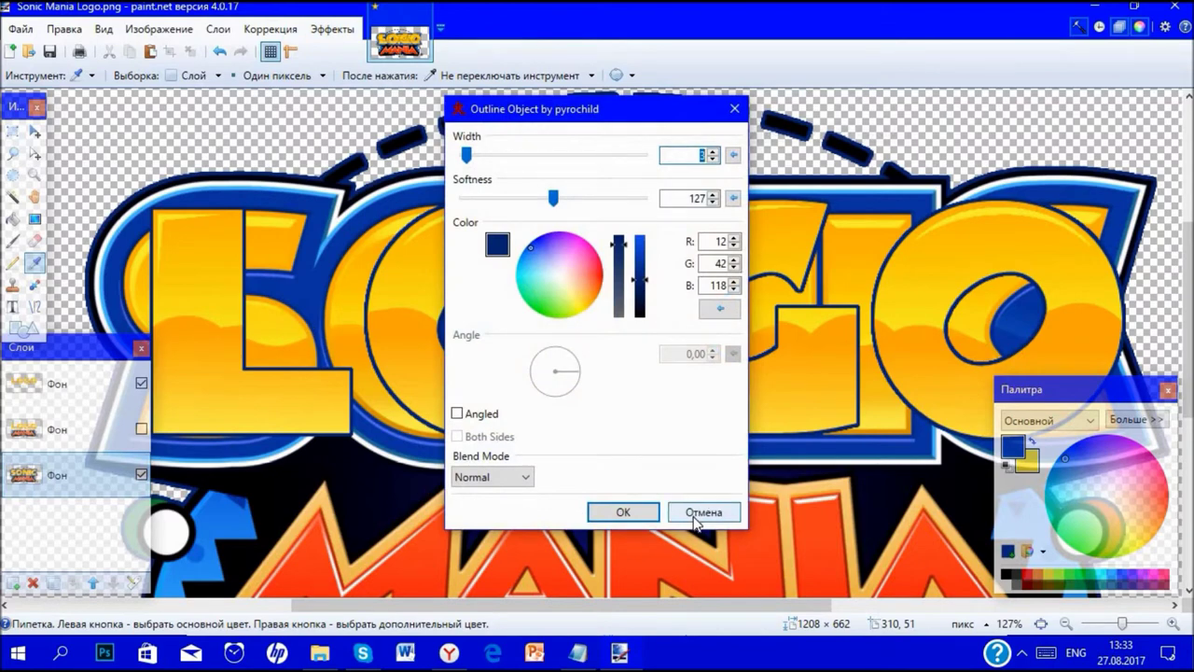
{"action": "left_click", "coordinate": [623, 512]}
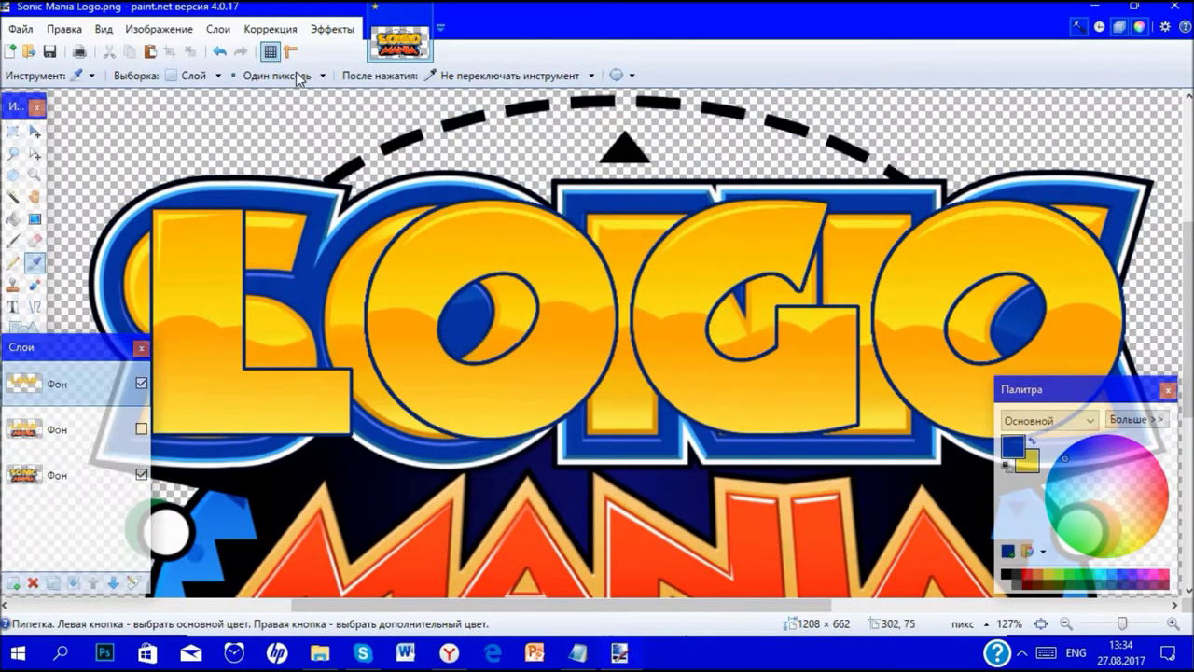
- Try the Outline Object effect on the LOGO letters with width 15 in the previous dark blue, and undo it
{"action": "left_click", "coordinate": [332, 29]}
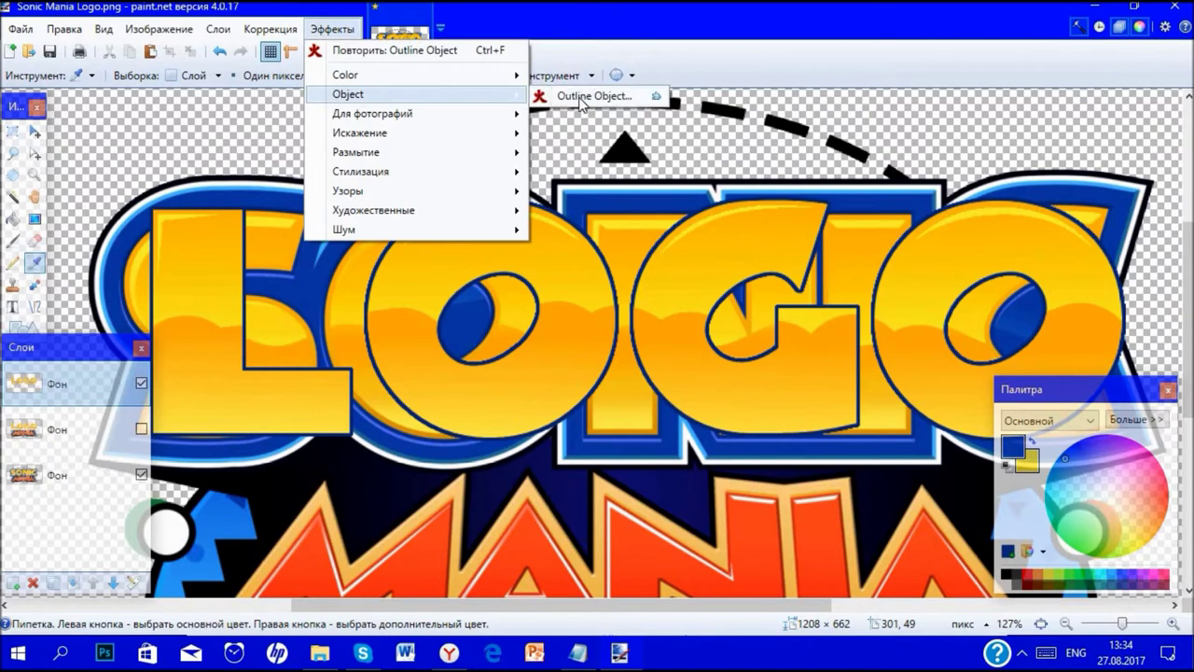
{"action": "left_click", "coordinate": [597, 97]}
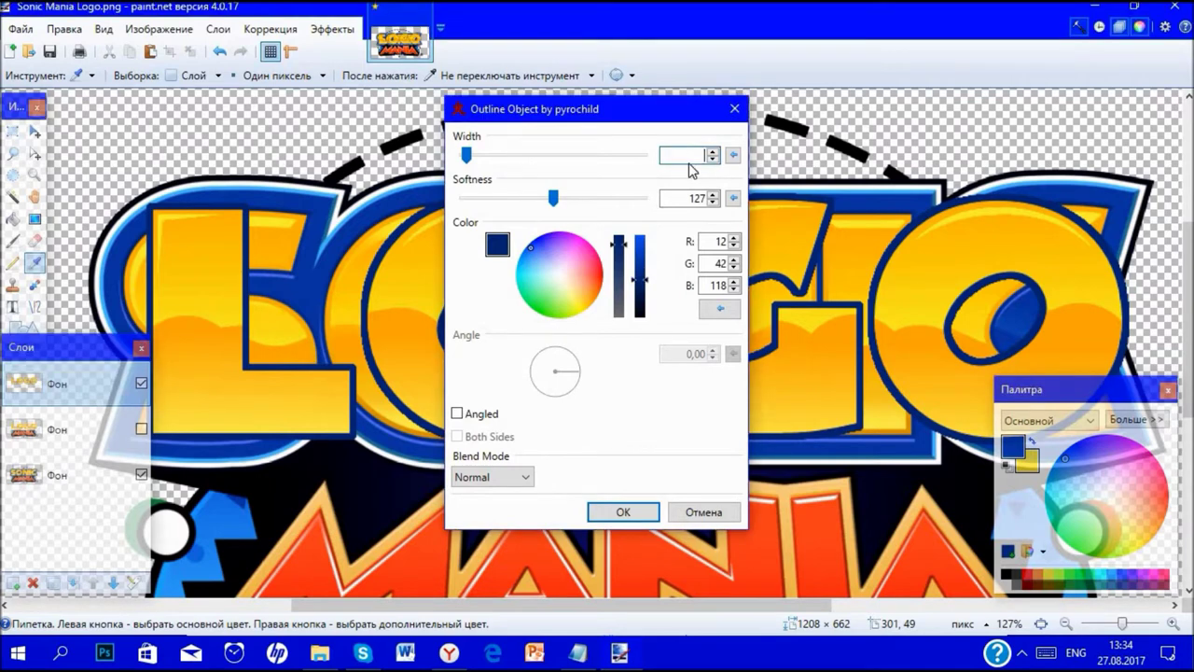
{"action": "type", "text": "15"}
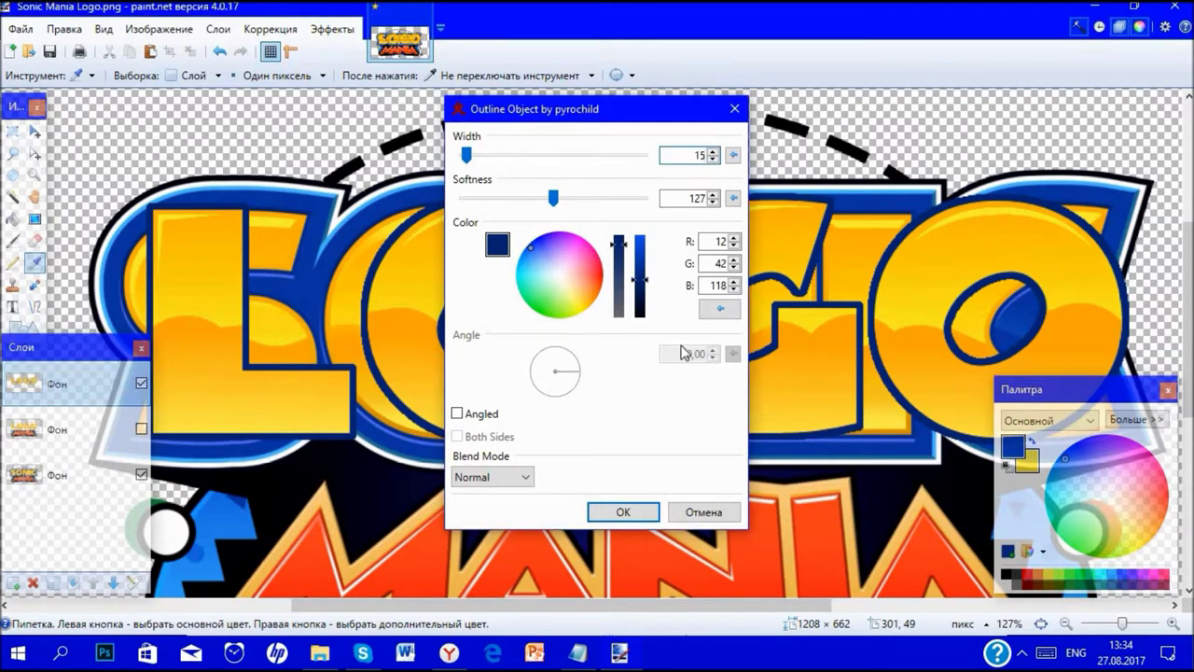
{"action": "left_click", "coordinate": [619, 513]}
{"action": "scroll", "coordinate": [381, 247], "scroll_direction": "up", "scroll_amount": 3}
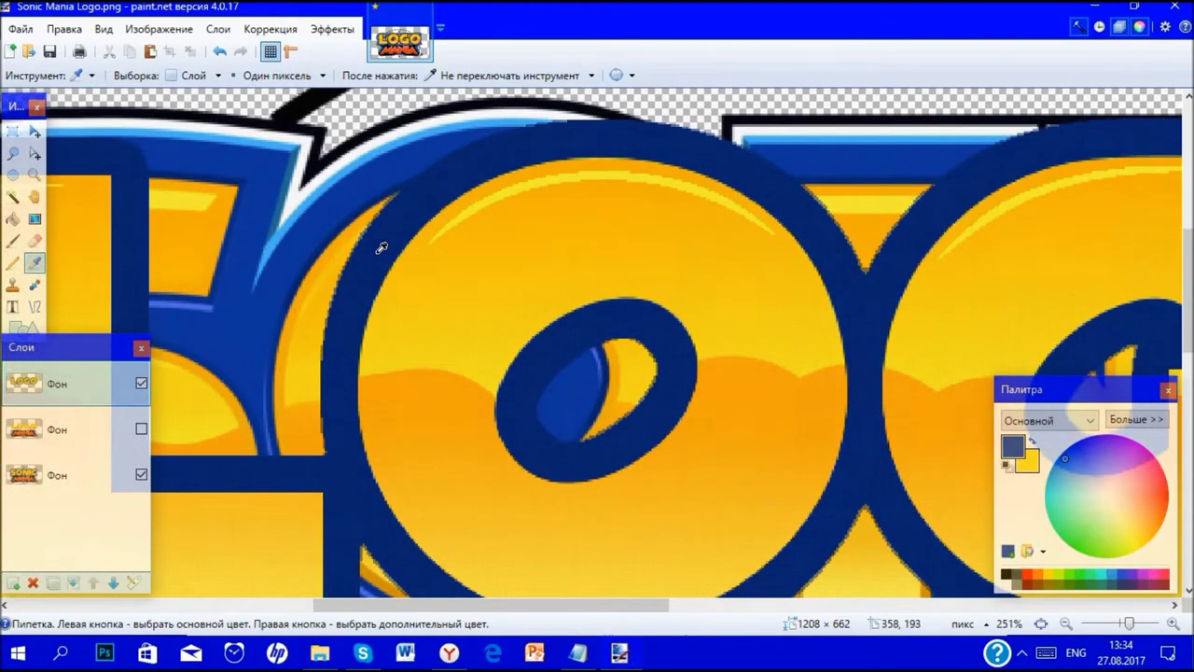
{"action": "scroll", "coordinate": [382, 247], "scroll_direction": "up", "scroll_amount": 3}
{"action": "scroll", "coordinate": [381, 247], "scroll_direction": "down", "scroll_amount": 2}
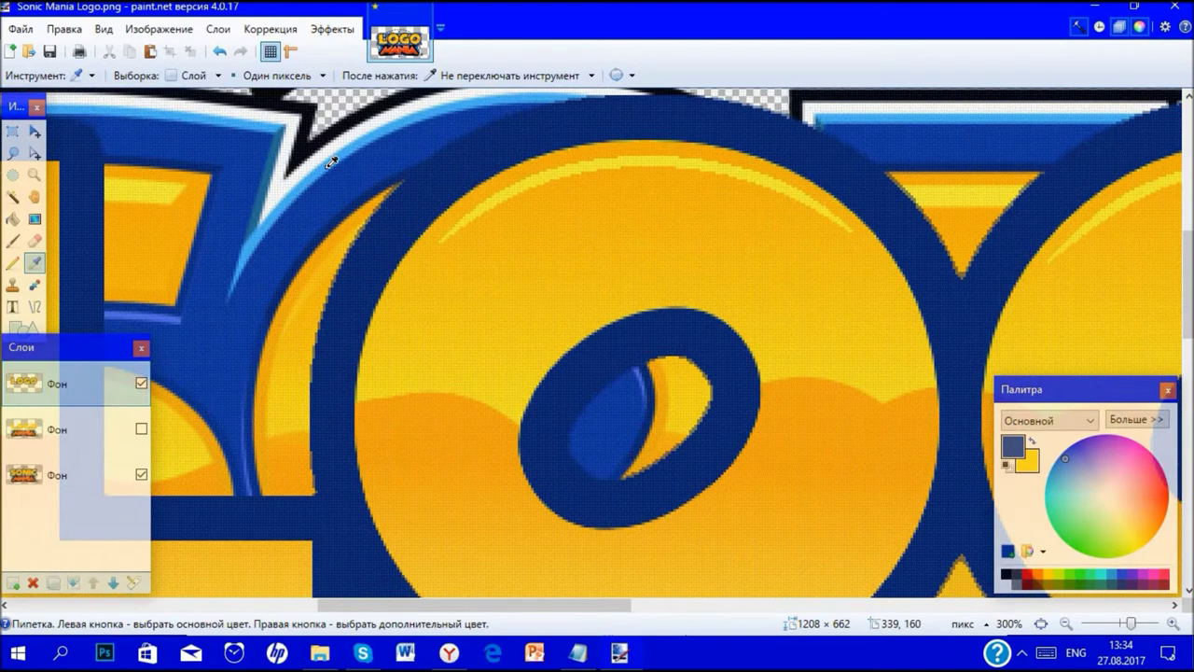
{"action": "key", "text": "ctrl+z"}
- Sample the medium blue band around the original logo's first O as the primary colour, and expand the palette's numeric values
{"action": "left_click", "coordinate": [344, 183]}
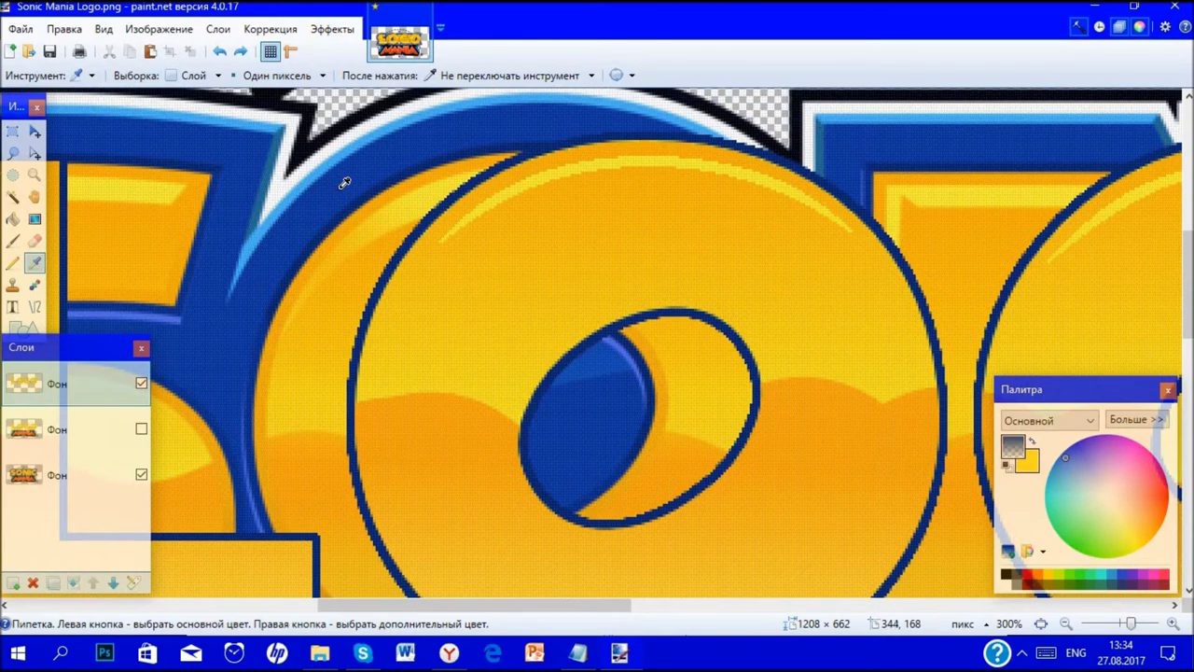
{"action": "left_click", "coordinate": [70, 477]}
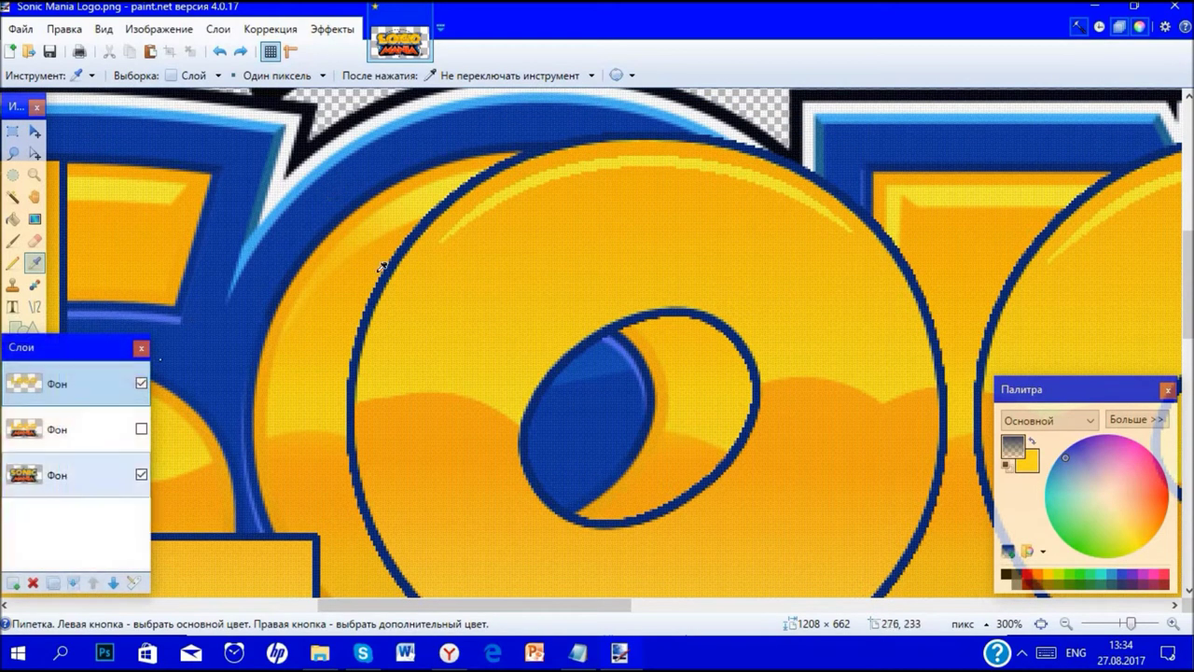
{"action": "left_click", "coordinate": [344, 186]}
{"action": "left_click", "coordinate": [1136, 419]}
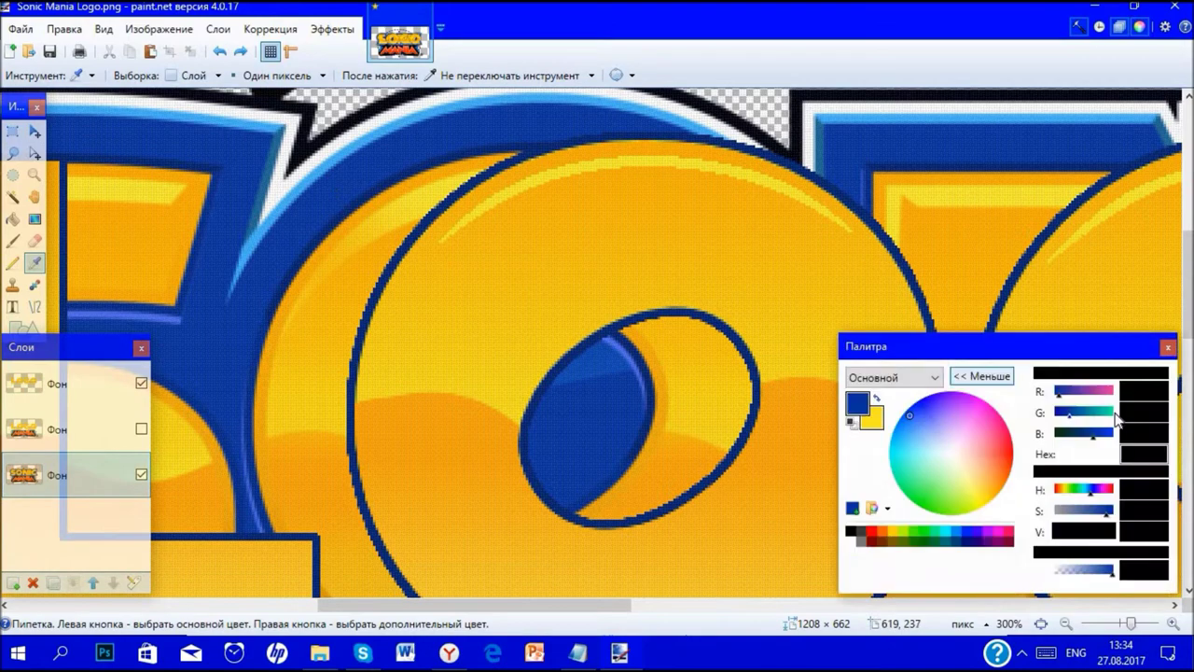
- Try the Outline Object effect on the original logo's layer with width 15 and colour RGB 19, 62, 168
{"action": "left_click", "coordinate": [332, 29]}
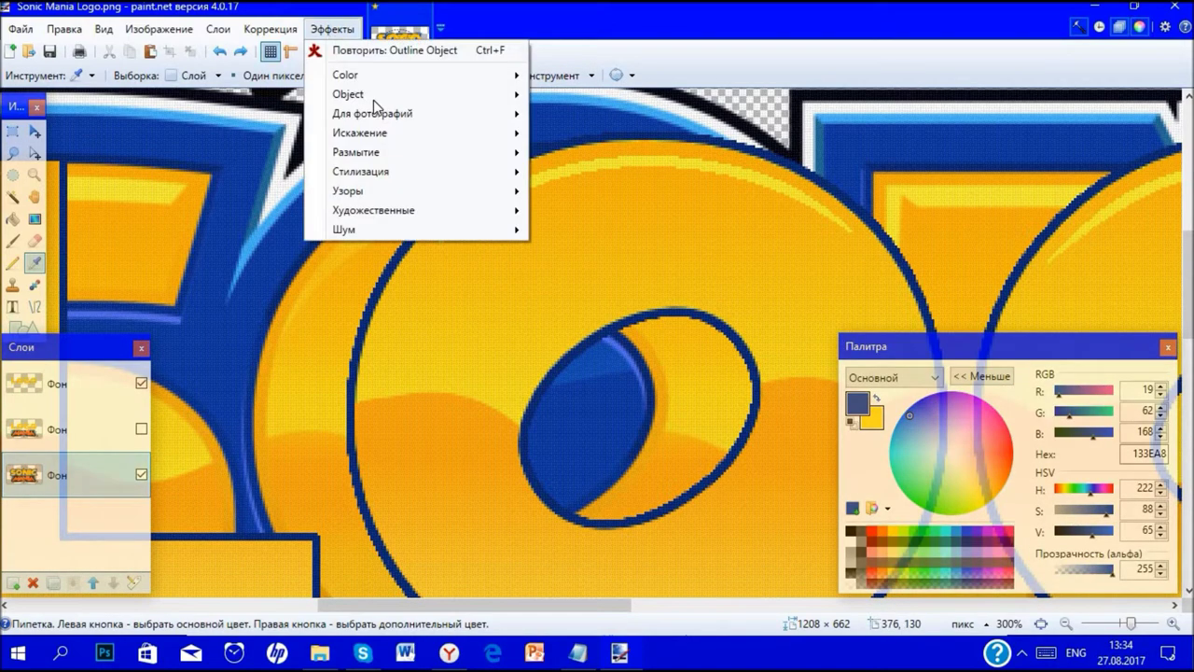
{"action": "left_click", "coordinate": [611, 132]}
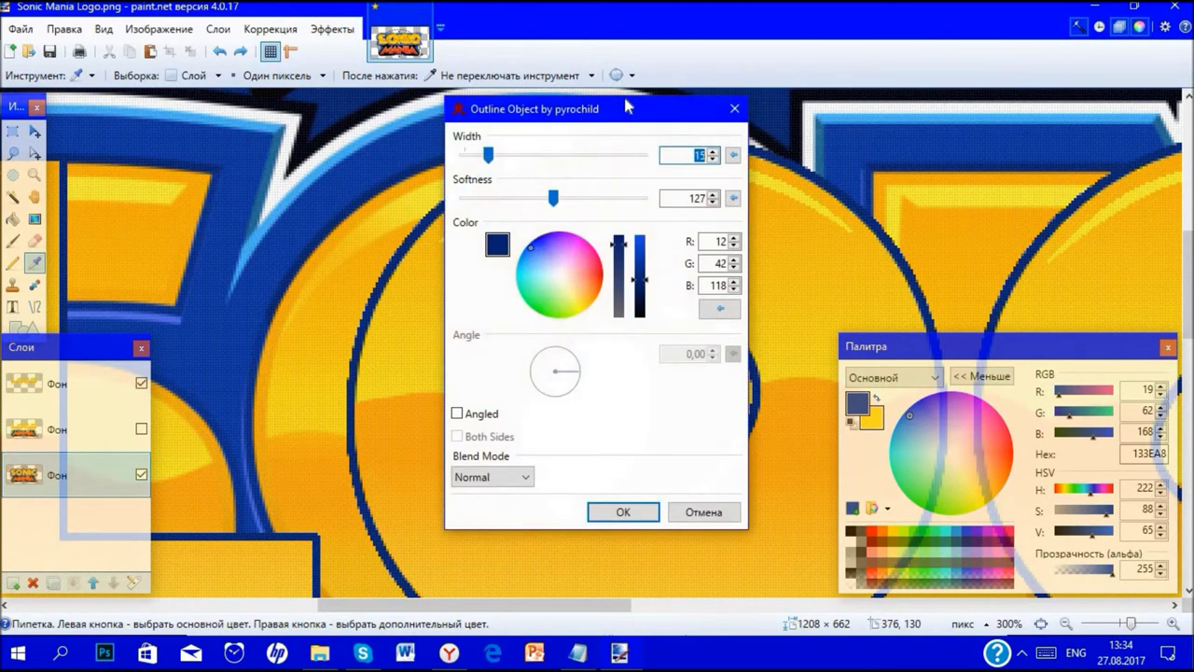
{"action": "left_click", "coordinate": [726, 241]}
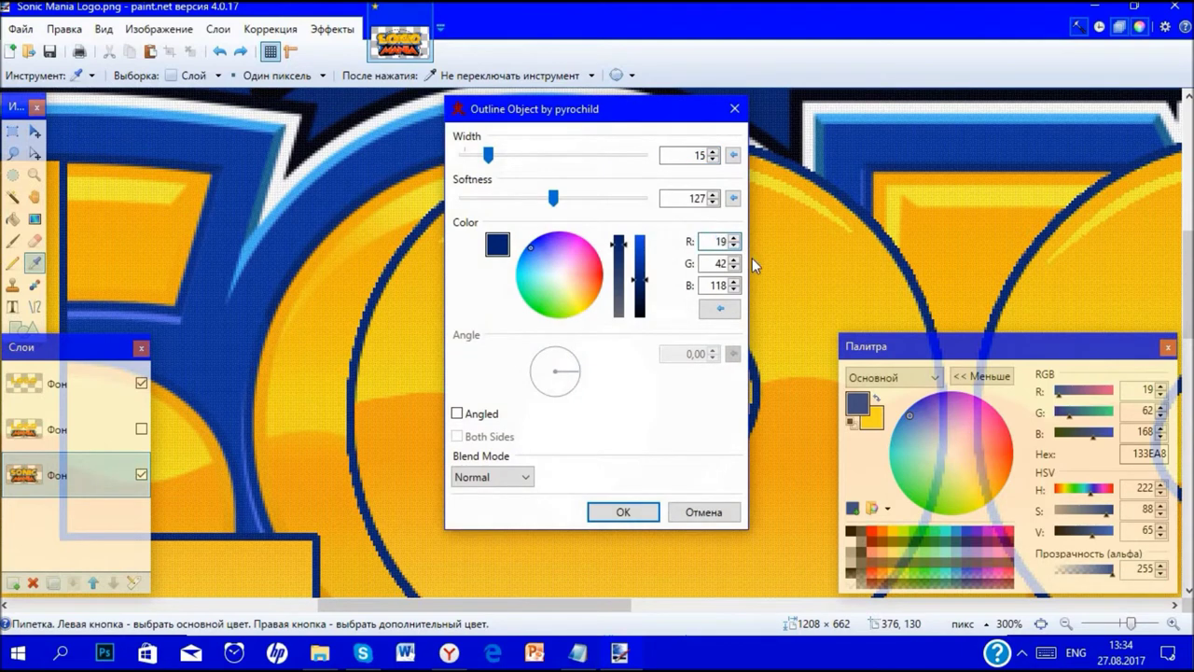
{"action": "left_click", "coordinate": [728, 264]}
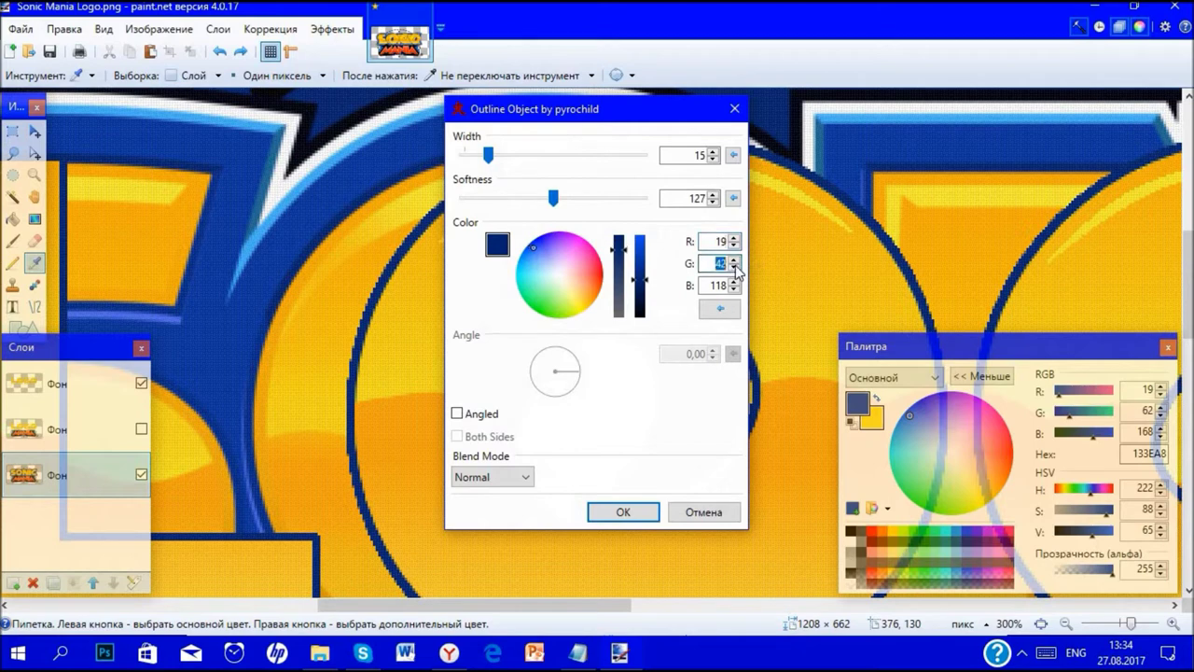
{"action": "type", "text": "62"}
{"action": "key", "text": "Tab"}
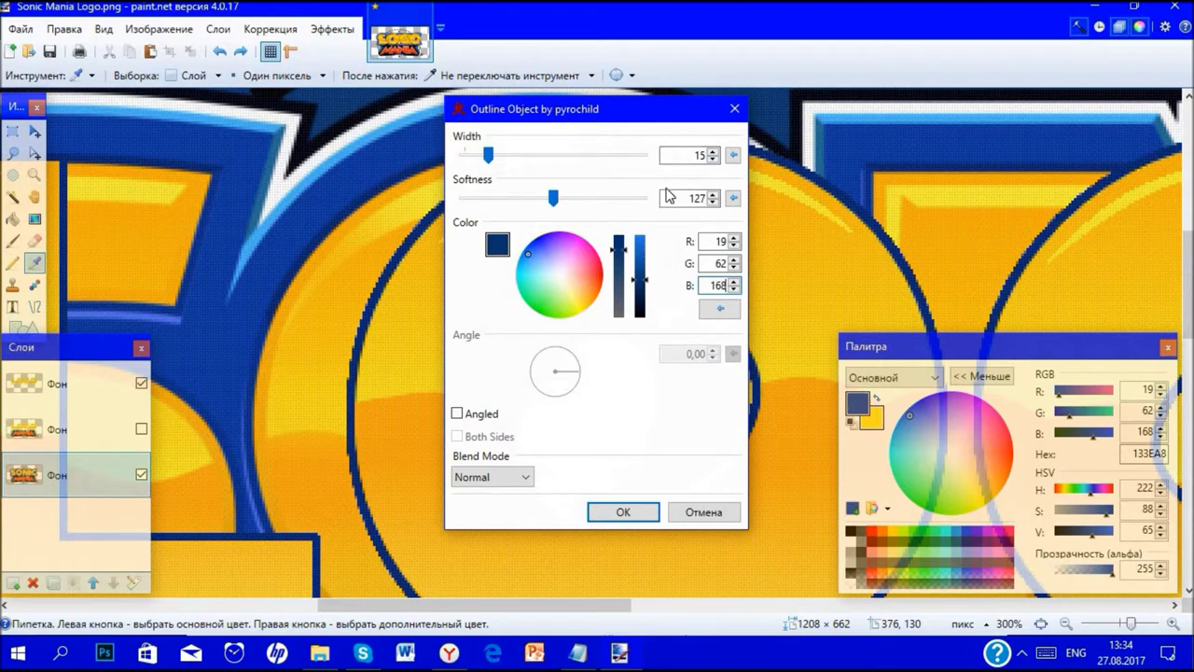
{"action": "left_click", "coordinate": [627, 514]}
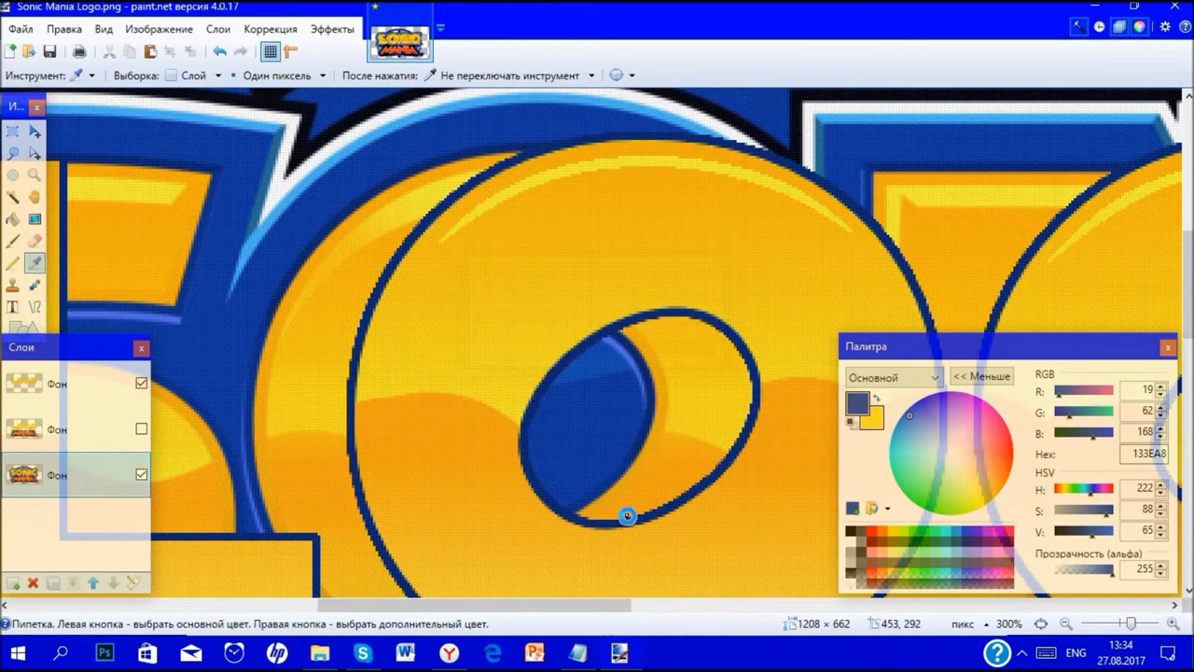
- Apply the Outline Object effect to the LOGO letters with width 15 and colour RGB 19, 62, 168
{"action": "left_click", "coordinate": [332, 29]}
{"action": "mouse_move", "coordinate": [398, 96]}
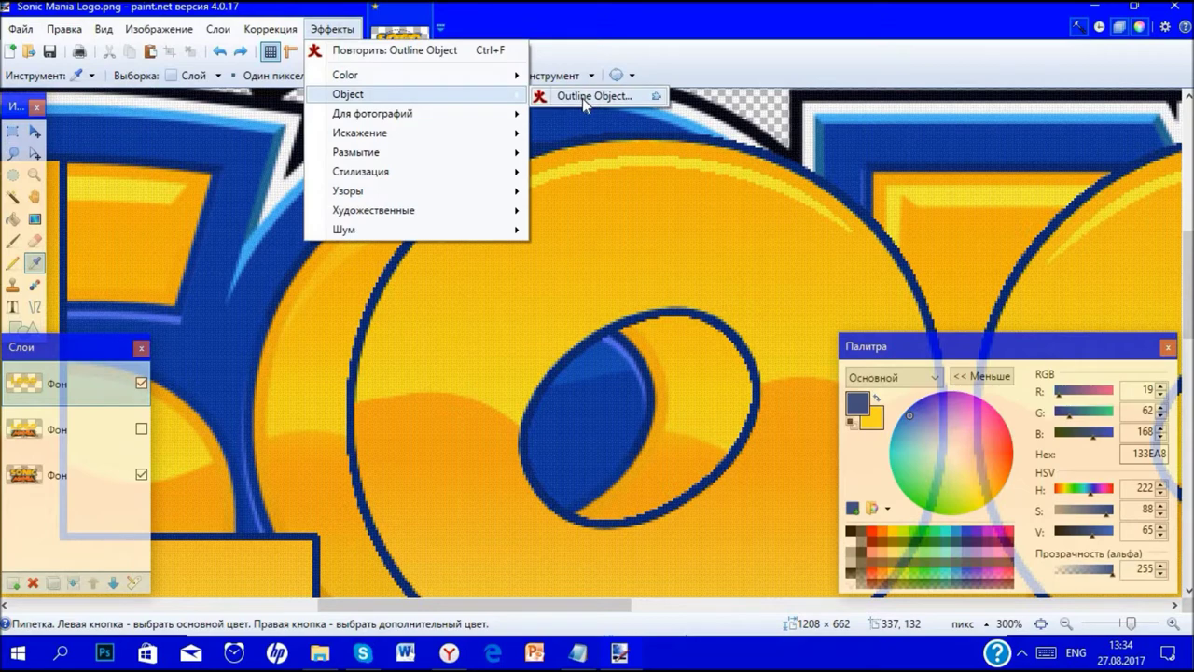
{"action": "left_click", "coordinate": [597, 95]}
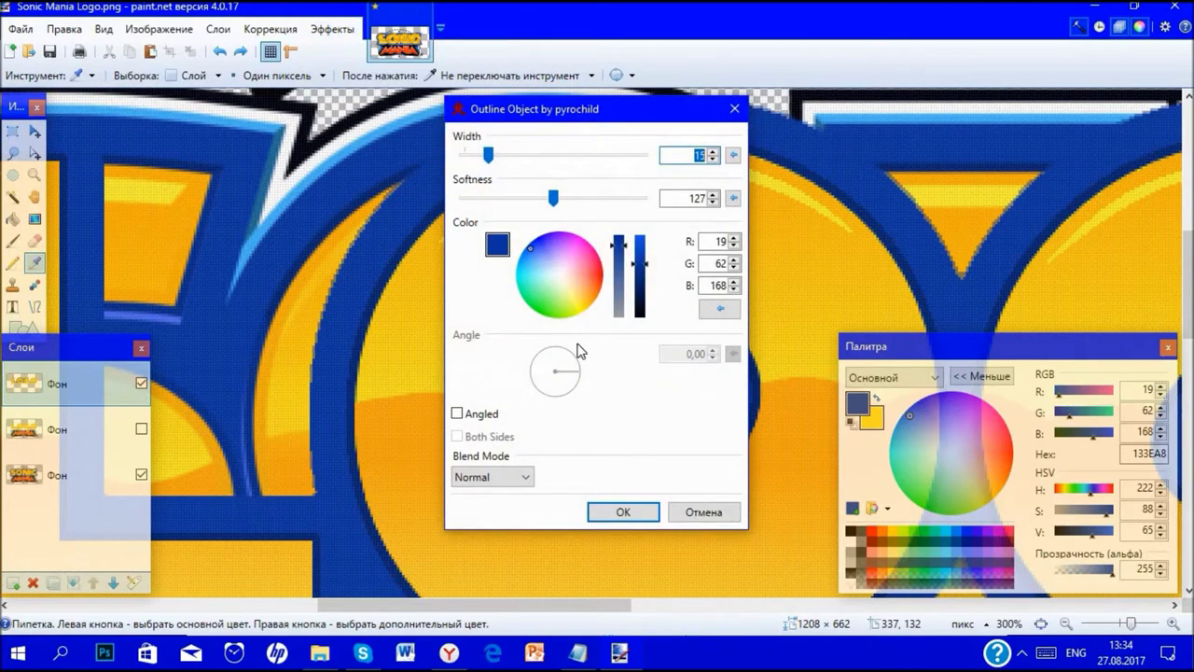
{"action": "left_click", "coordinate": [602, 516]}
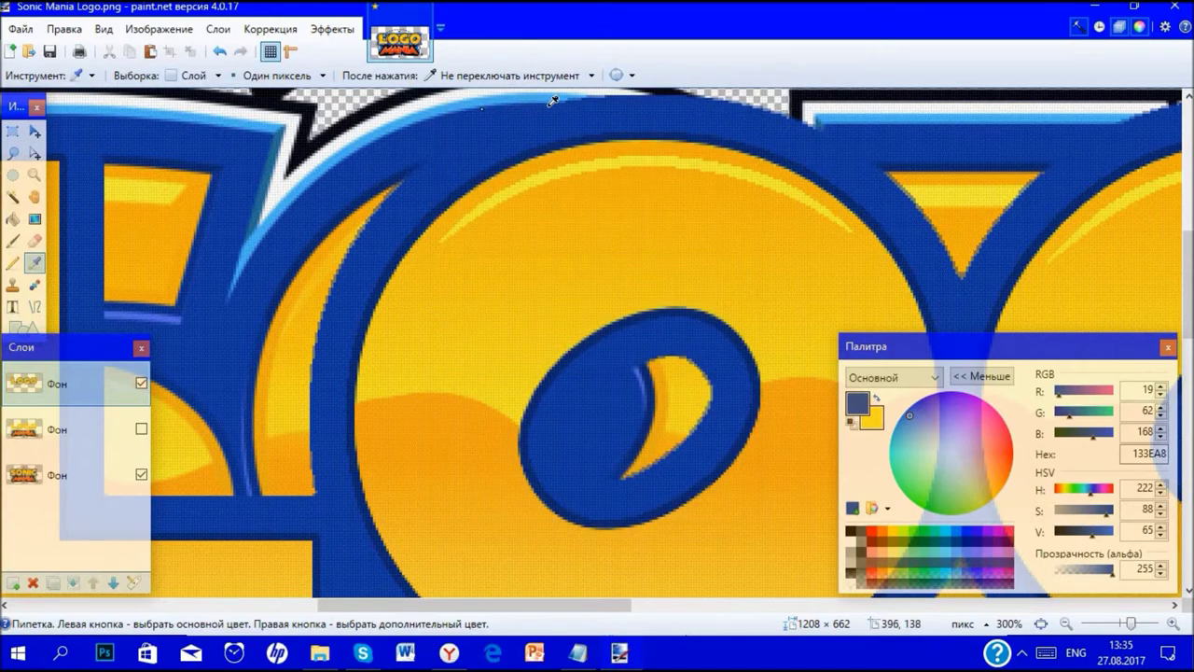
- Hide the LOGO letters and sample the light blue band above the original logo's first O as the primary colour
{"action": "scroll", "coordinate": [553, 101], "scroll_direction": "up", "scroll_amount": 3}
{"action": "left_click", "coordinate": [141, 383]}
{"action": "left_click", "coordinate": [56, 475]}
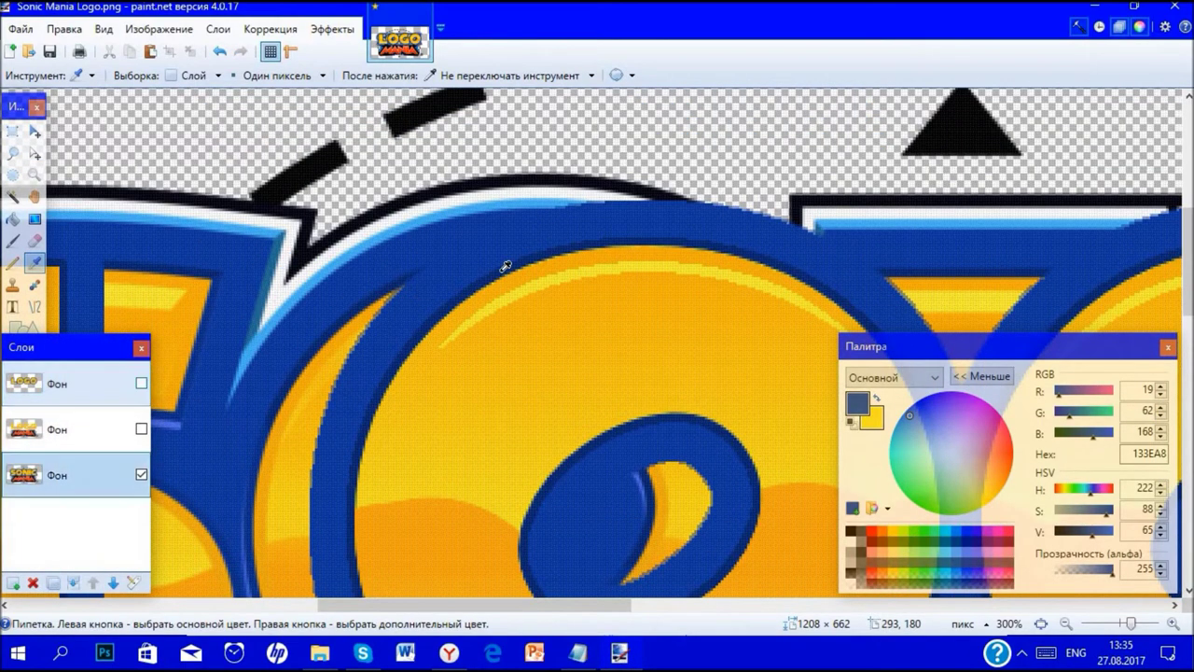
{"action": "scroll", "coordinate": [570, 214], "scroll_direction": "up", "scroll_amount": 7}
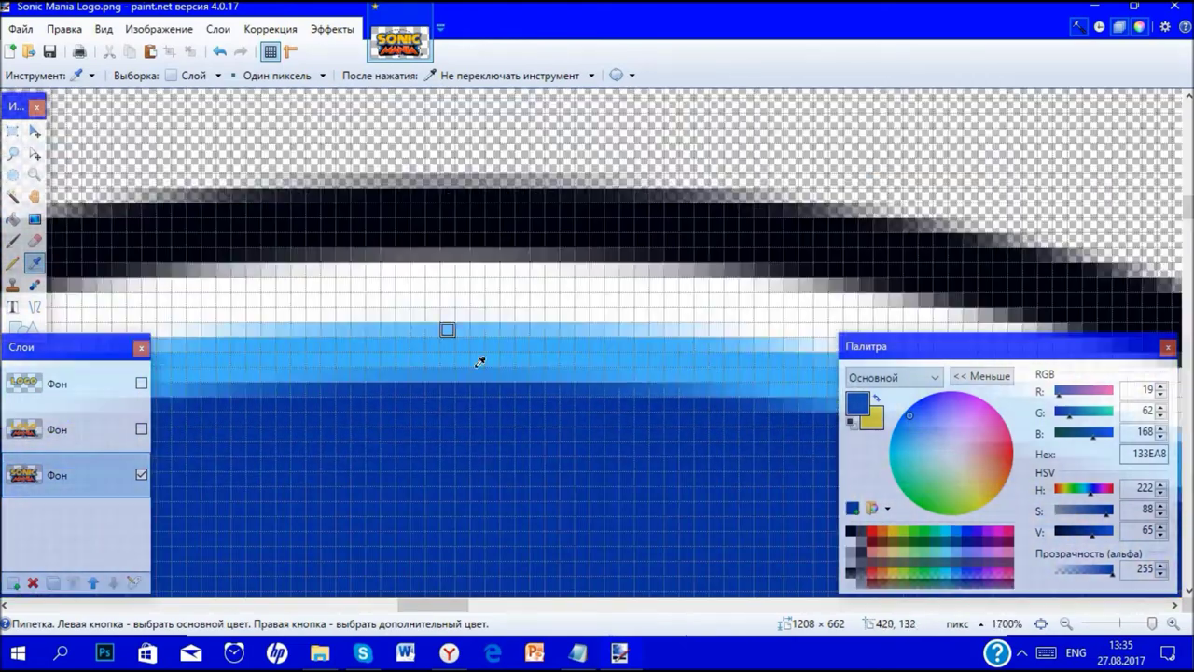
{"action": "scroll", "coordinate": [479, 362], "scroll_direction": "up", "scroll_amount": 3}
{"action": "left_click", "coordinate": [490, 347]}
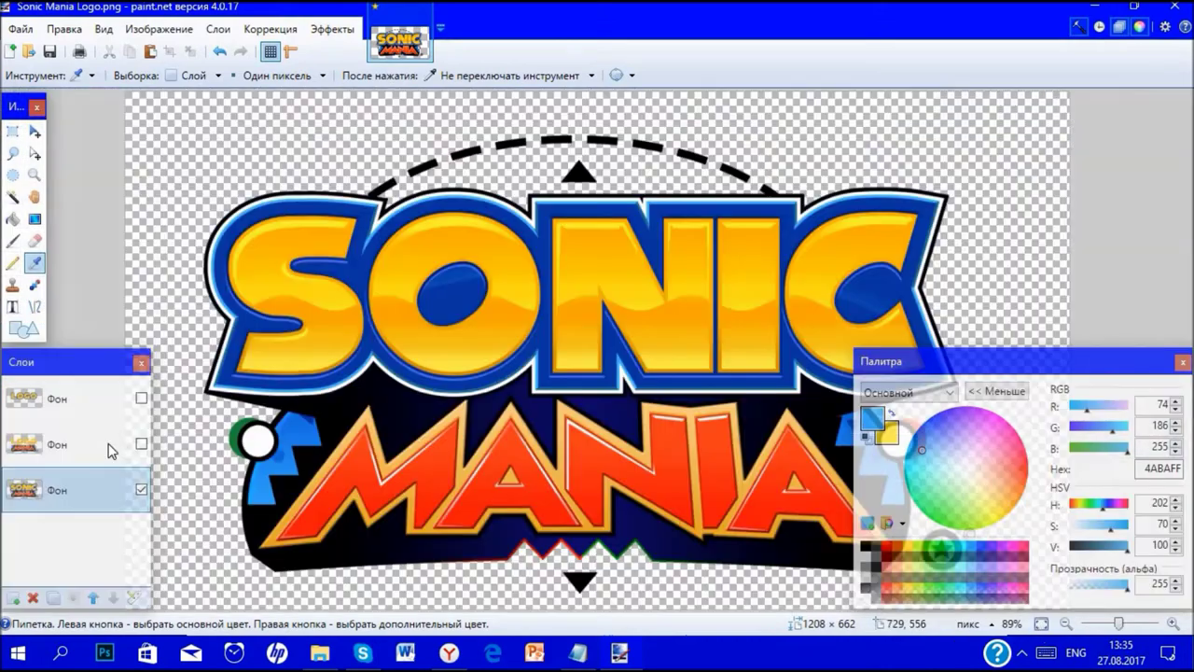
- Fit the whole image in view, show and activate the LOGO letters' layer, and hide the original logo
{"action": "left_click", "coordinate": [1041, 624]}
{"action": "left_click", "coordinate": [145, 399]}
{"action": "left_click", "coordinate": [142, 398]}
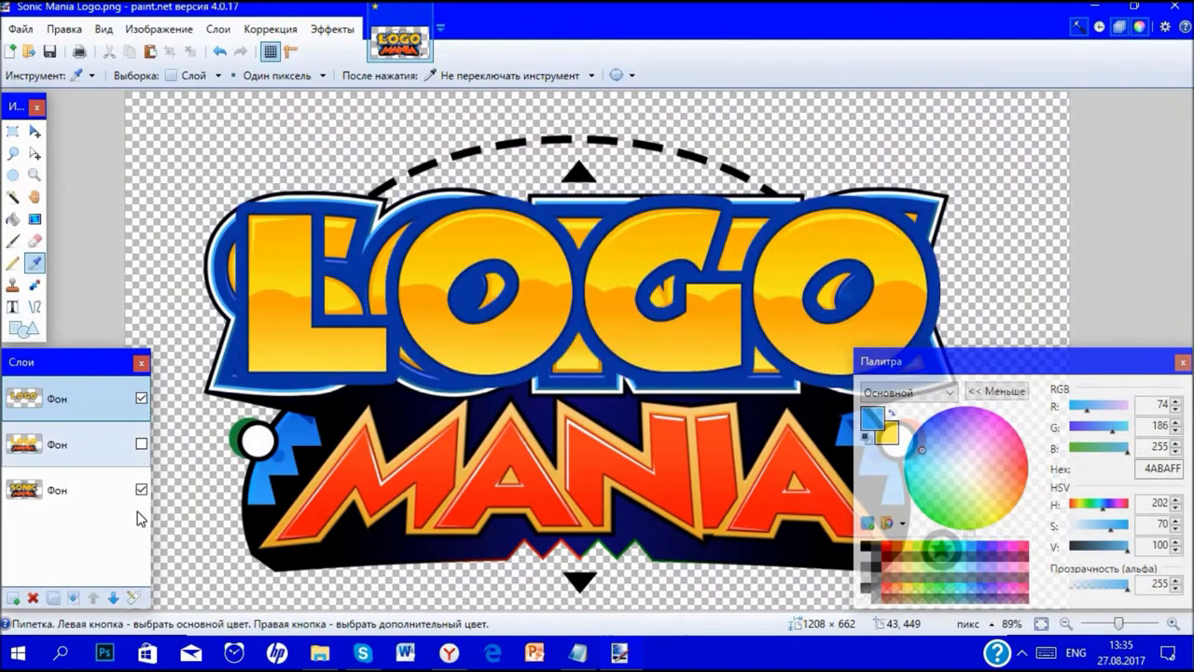
{"action": "left_click", "coordinate": [140, 489]}
- Set up the Outline Object effect on the LOGO letters with width 3 and colour RGB 202, 70, 100
{"action": "left_click", "coordinate": [317, 36]}
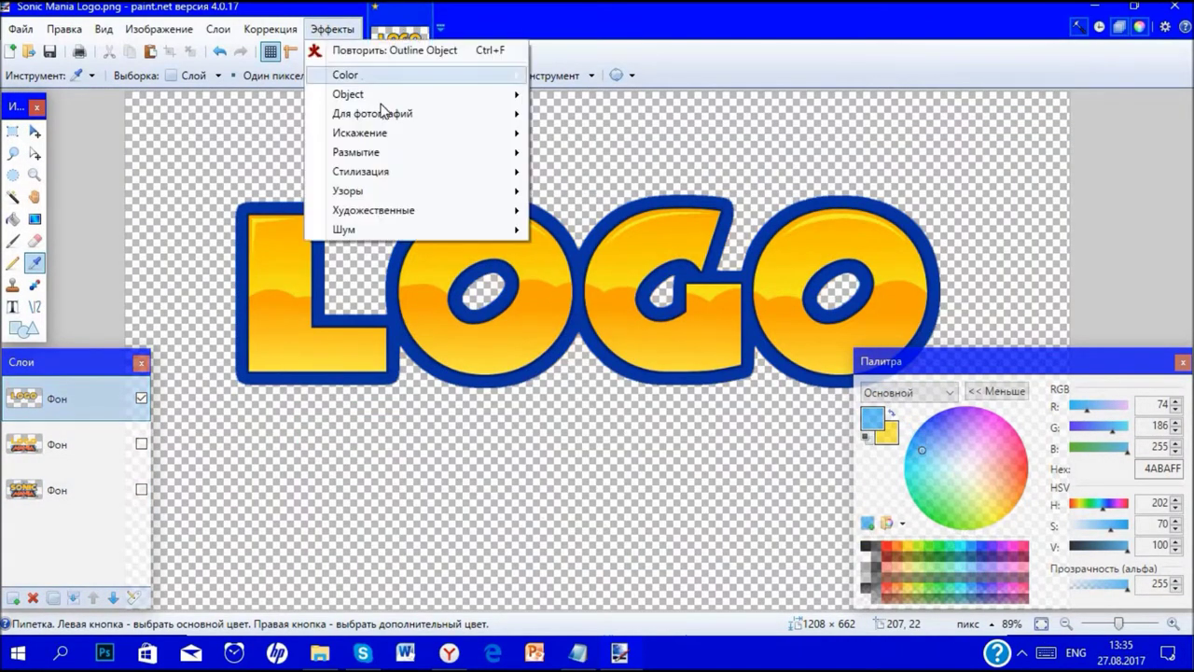
{"action": "mouse_move", "coordinate": [364, 93]}
{"action": "left_click", "coordinate": [567, 98]}
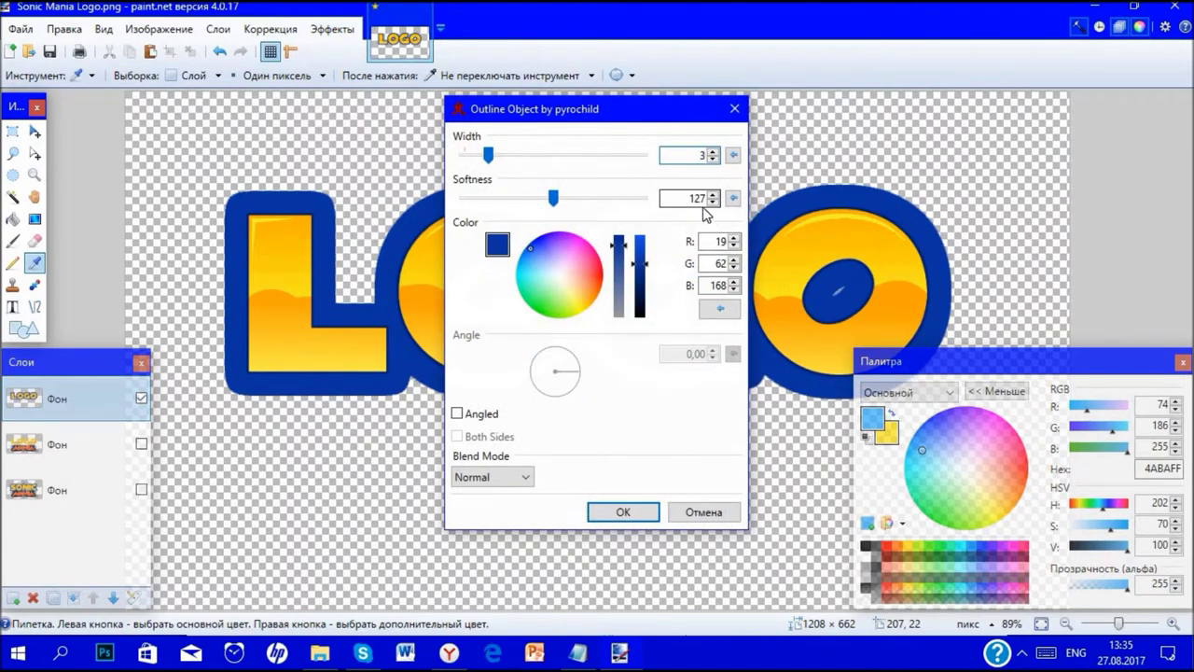
{"action": "left_click", "coordinate": [724, 242]}
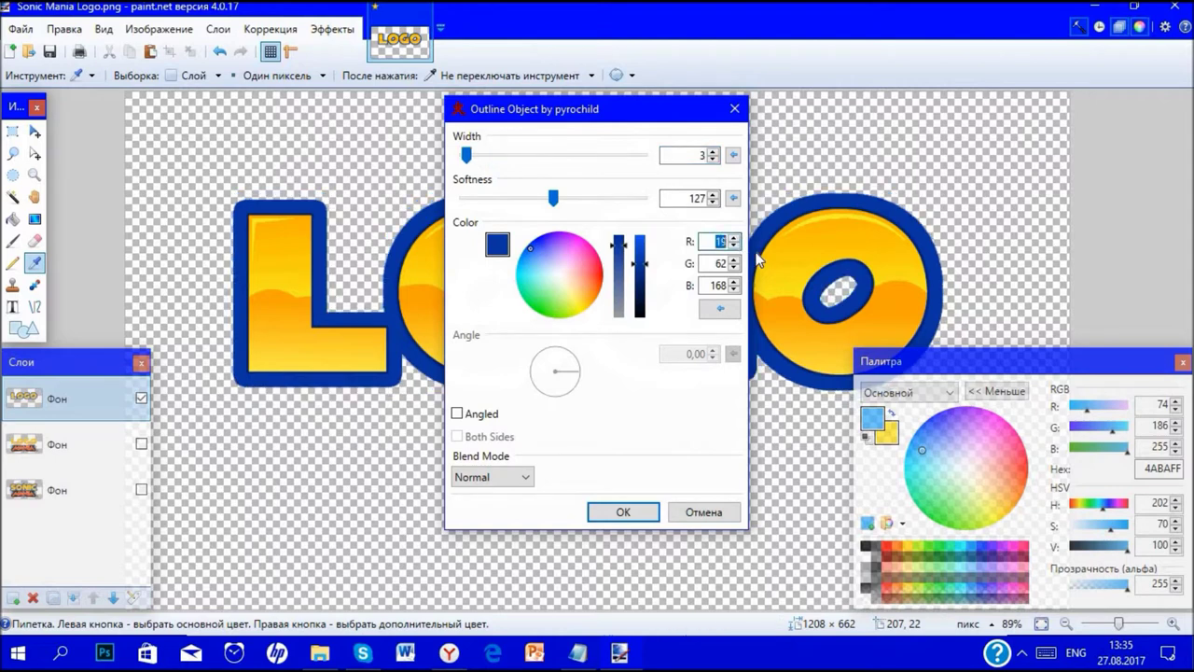
{"action": "key", "text": "Tab"}
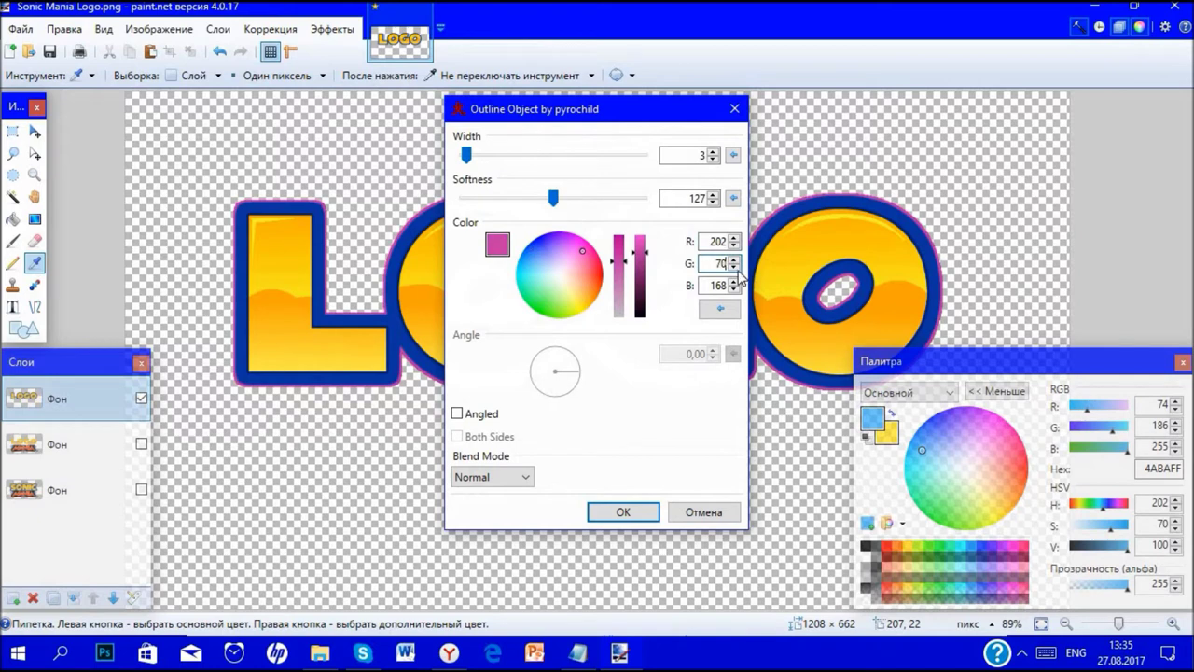
{"action": "key", "text": "Tab"}
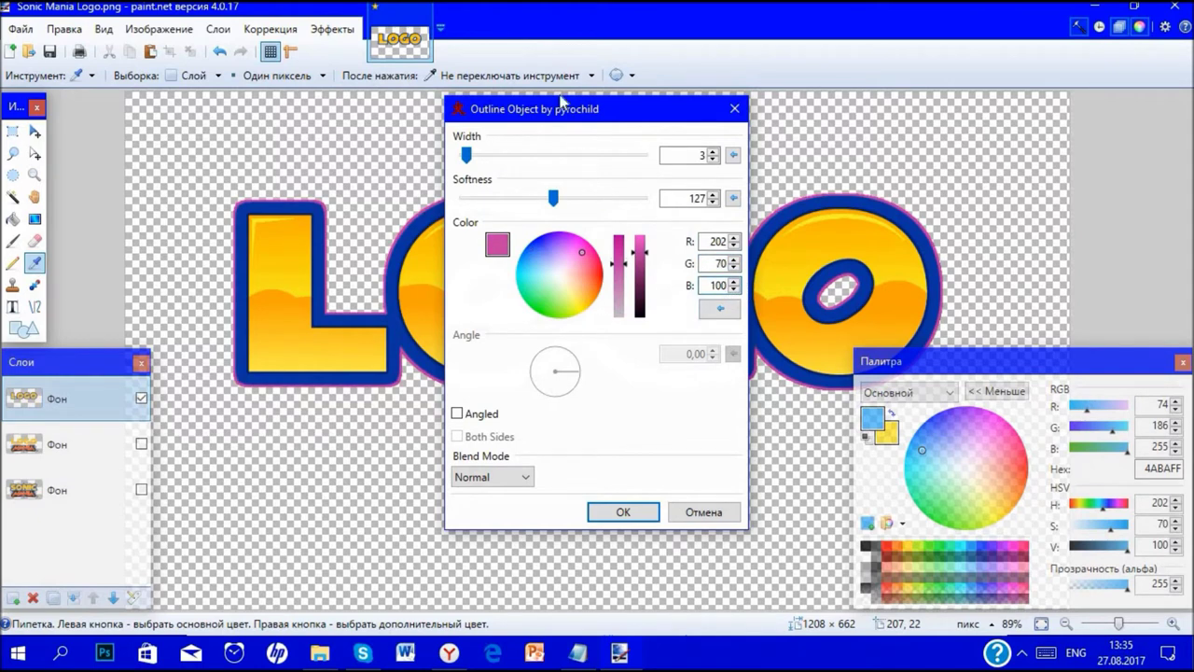
- Apply the Outline Object effect to the LOGO letters with width 3 and colour RGB 74, 186, 255
{"action": "left_click", "coordinate": [711, 154]}
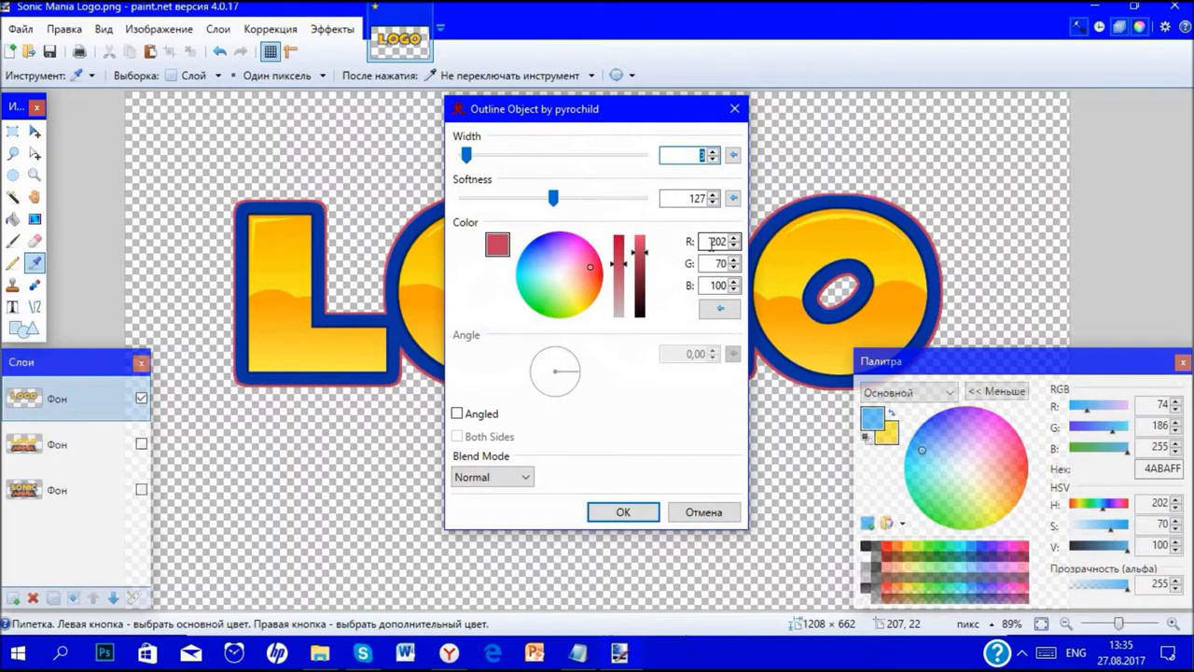
{"action": "left_click", "coordinate": [712, 242]}
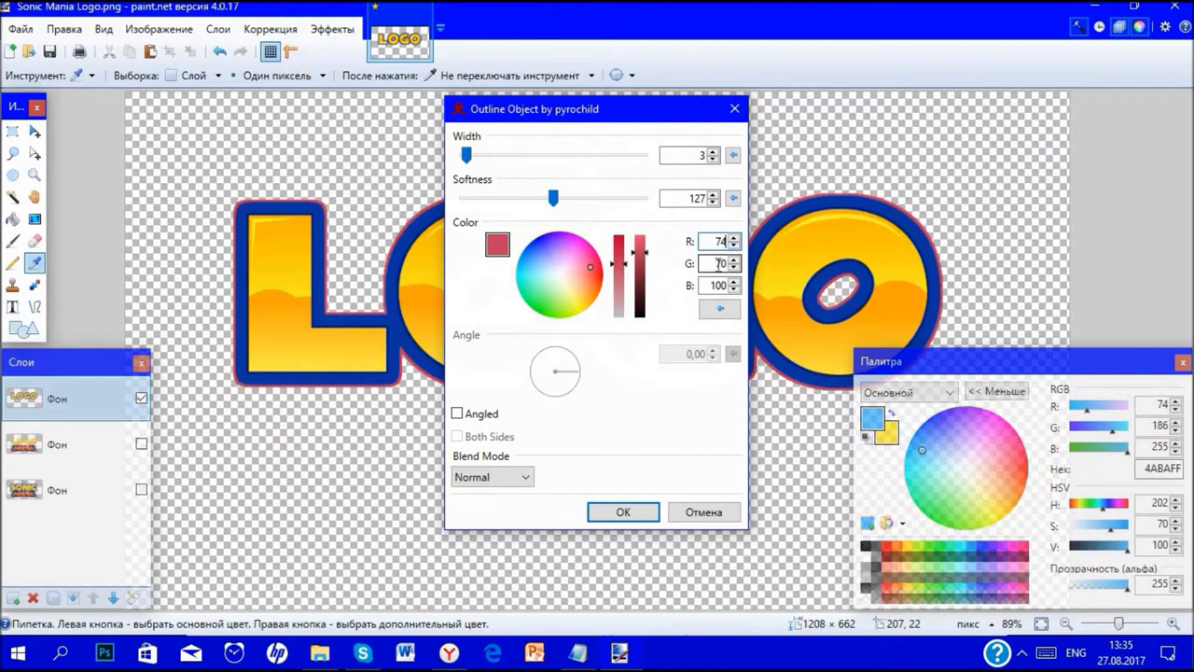
{"action": "type", "text": "74"}
{"action": "key", "text": "Tab"}
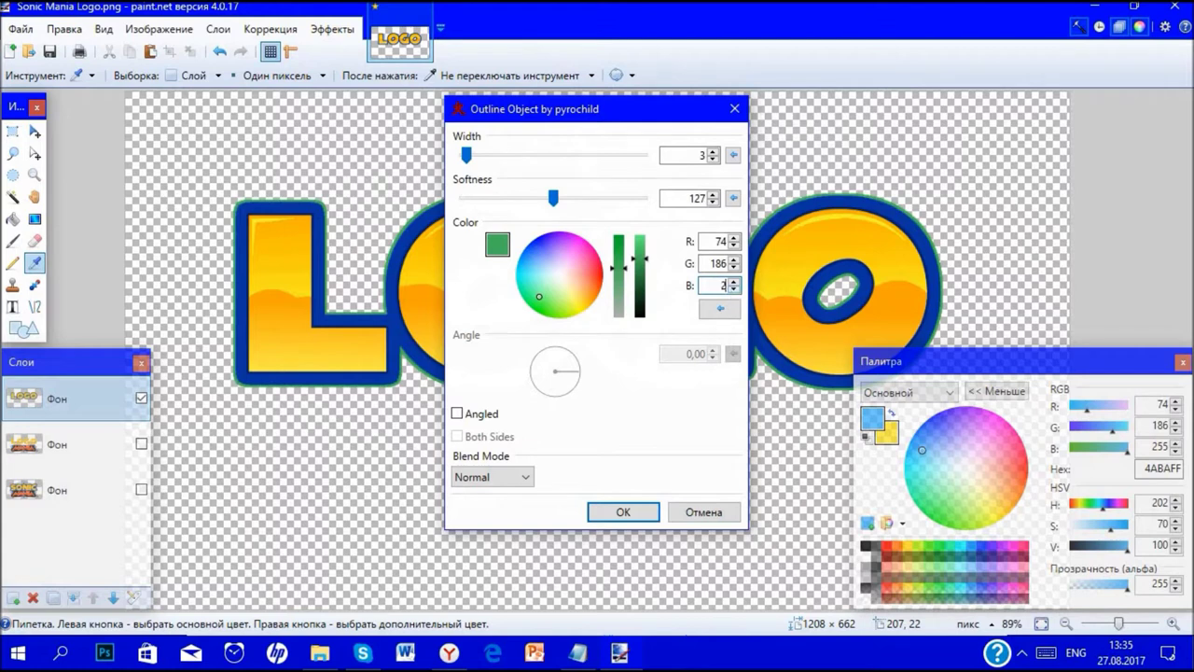
{"action": "left_click", "coordinate": [734, 289]}
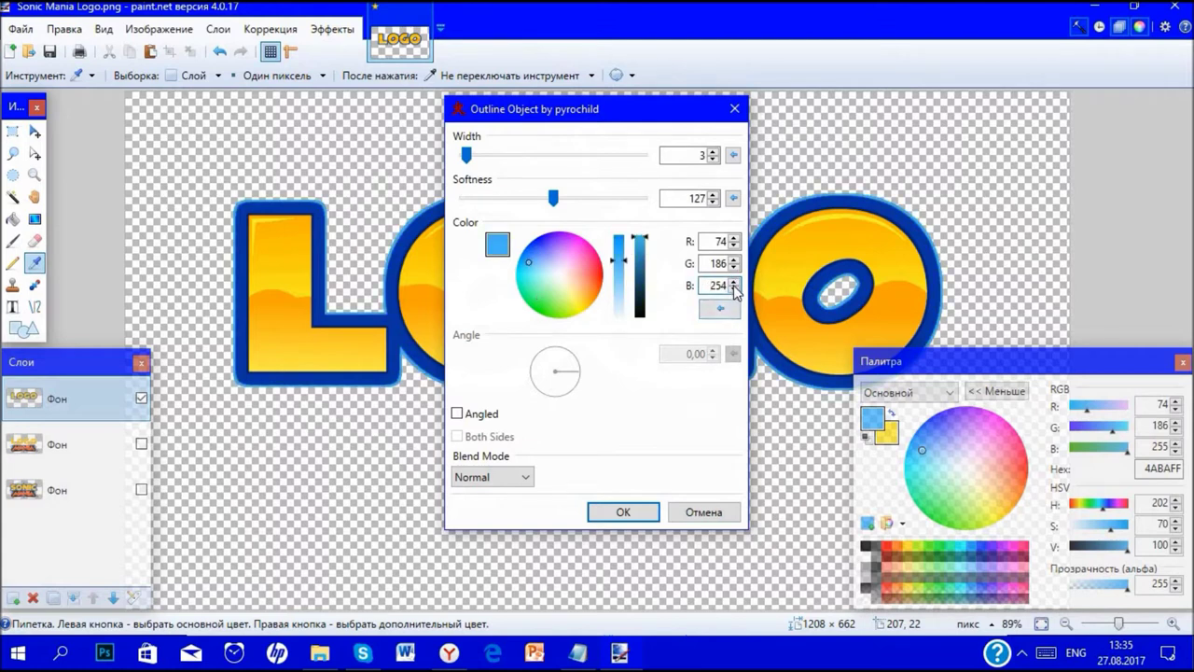
{"action": "left_click", "coordinate": [623, 512]}
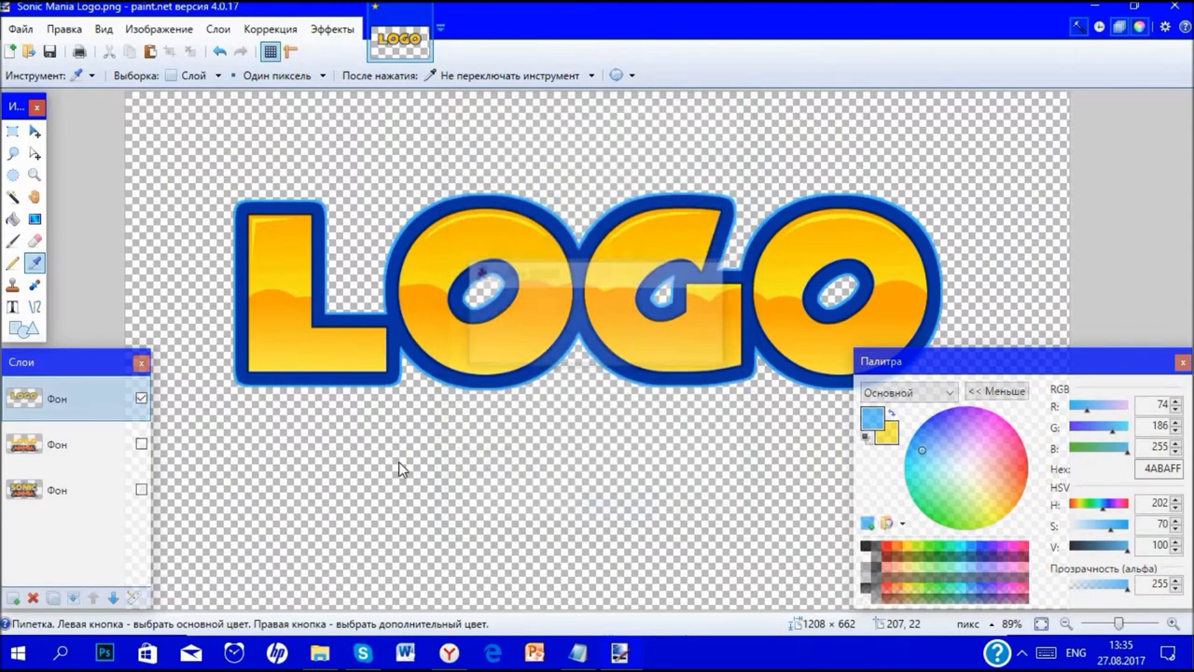
- Show only the original logo's layer and examine the white and black bands along its upper outer edge
{"action": "left_click", "coordinate": [141, 444]}
{"action": "scroll", "coordinate": [373, 408], "scroll_direction": "down", "scroll_amount": 2}
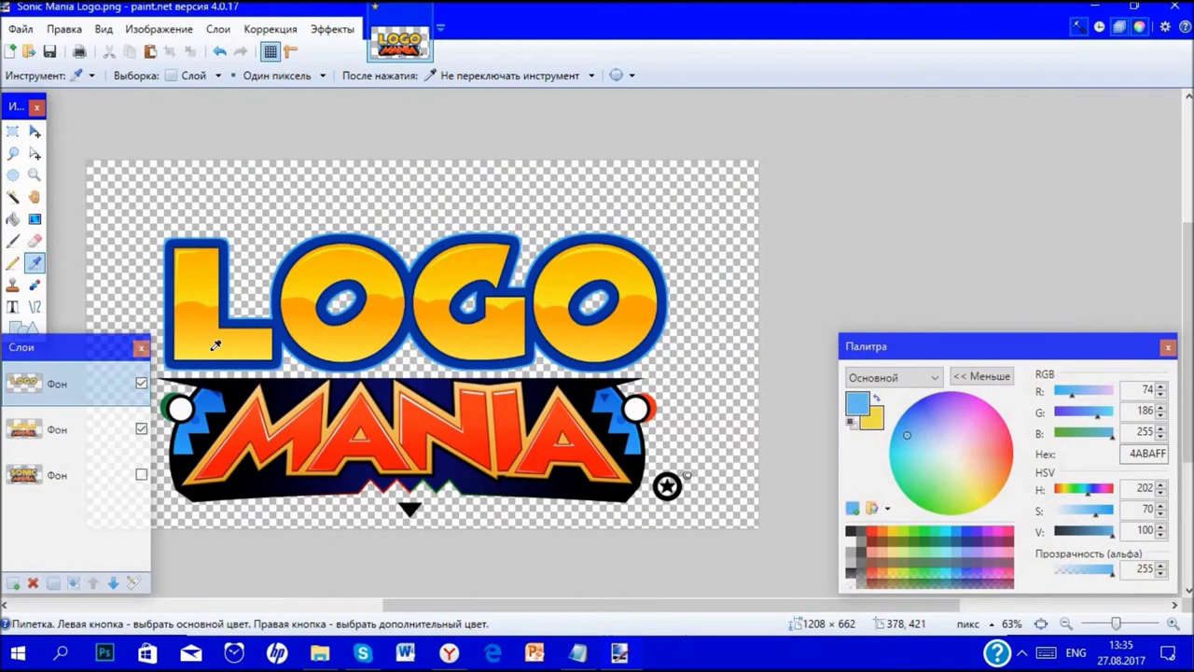
{"action": "left_click", "coordinate": [141, 474]}
{"action": "left_click", "coordinate": [141, 383]}
{"action": "left_click", "coordinate": [140, 428]}
{"action": "left_click", "coordinate": [75, 474]}
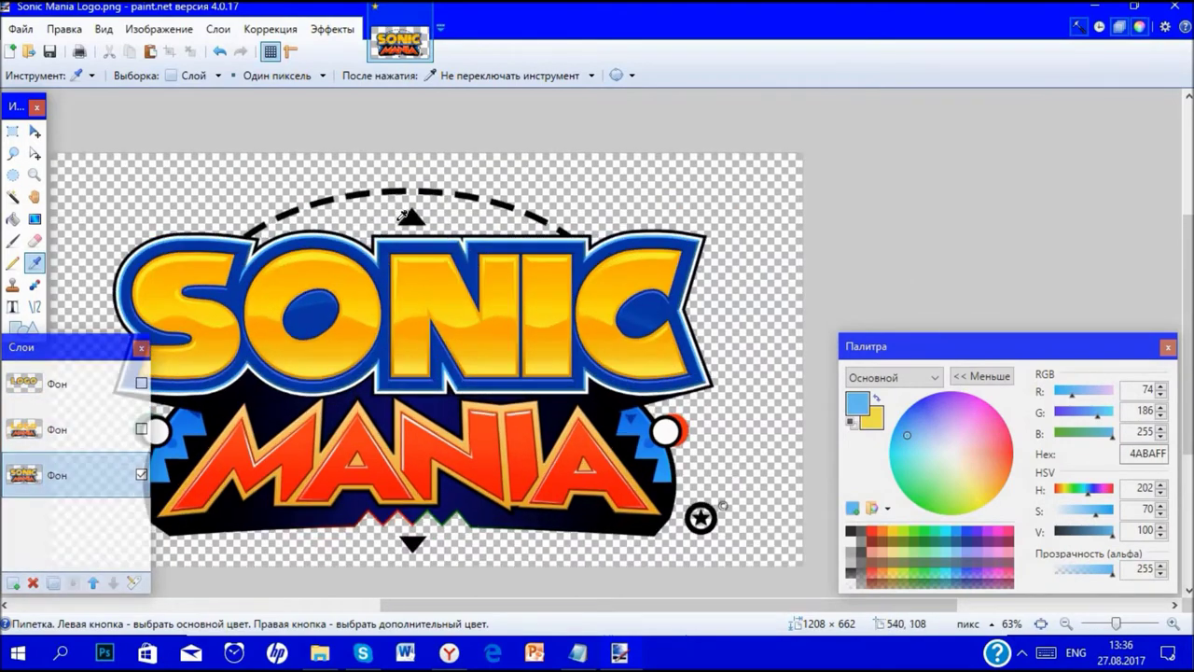
{"action": "scroll", "coordinate": [456, 302], "scroll_direction": "up", "scroll_amount": 5}
{"action": "scroll", "coordinate": [456, 302], "scroll_direction": "up", "scroll_amount": 4}
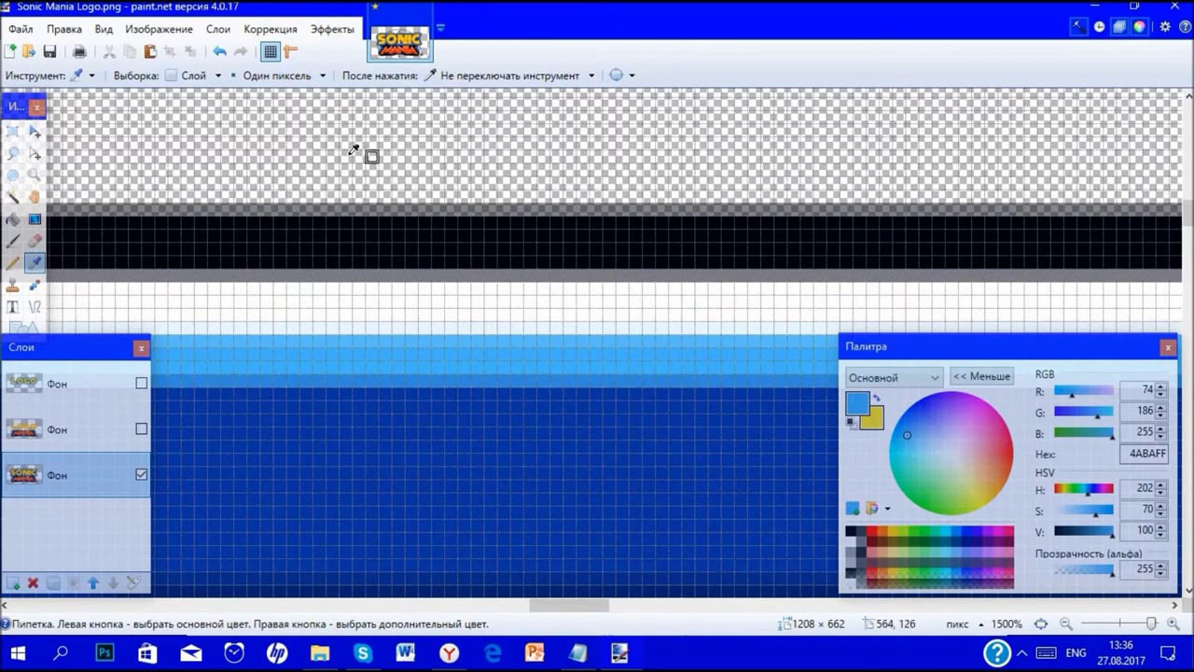
- Fit the whole image in view, activate the LOGO letters' layer and make it the only visible layer
{"action": "left_click", "coordinate": [336, 29]}
{"action": "left_click", "coordinate": [31, 384]}
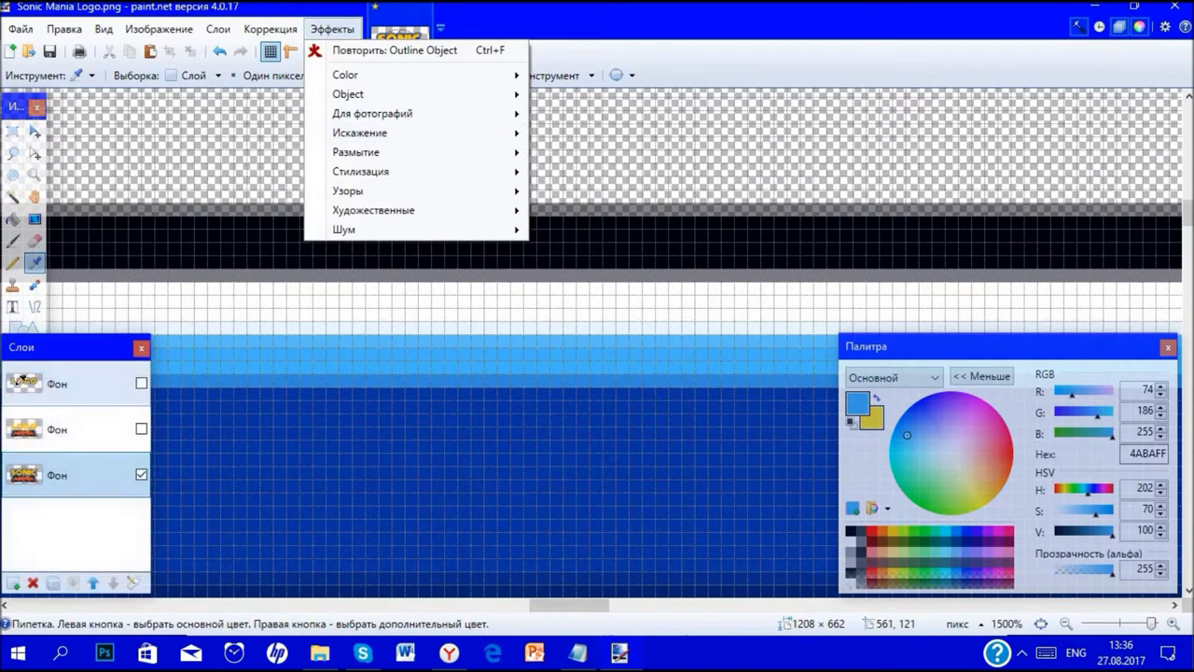
{"action": "left_click", "coordinate": [1041, 623]}
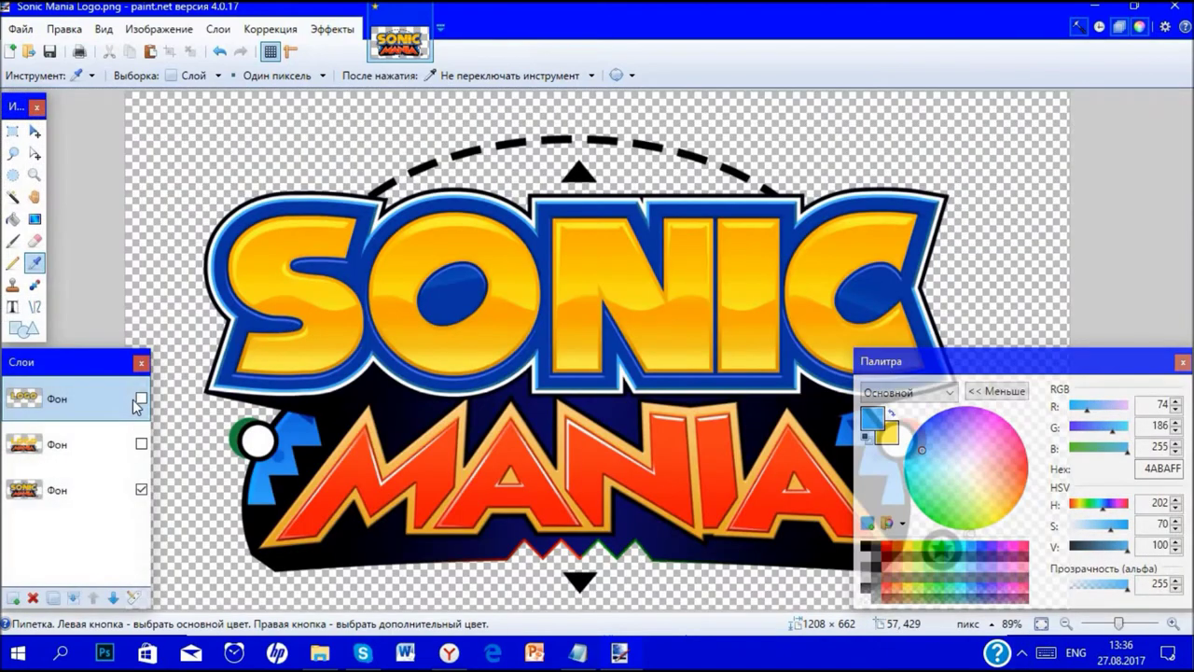
{"action": "left_click", "coordinate": [141, 397]}
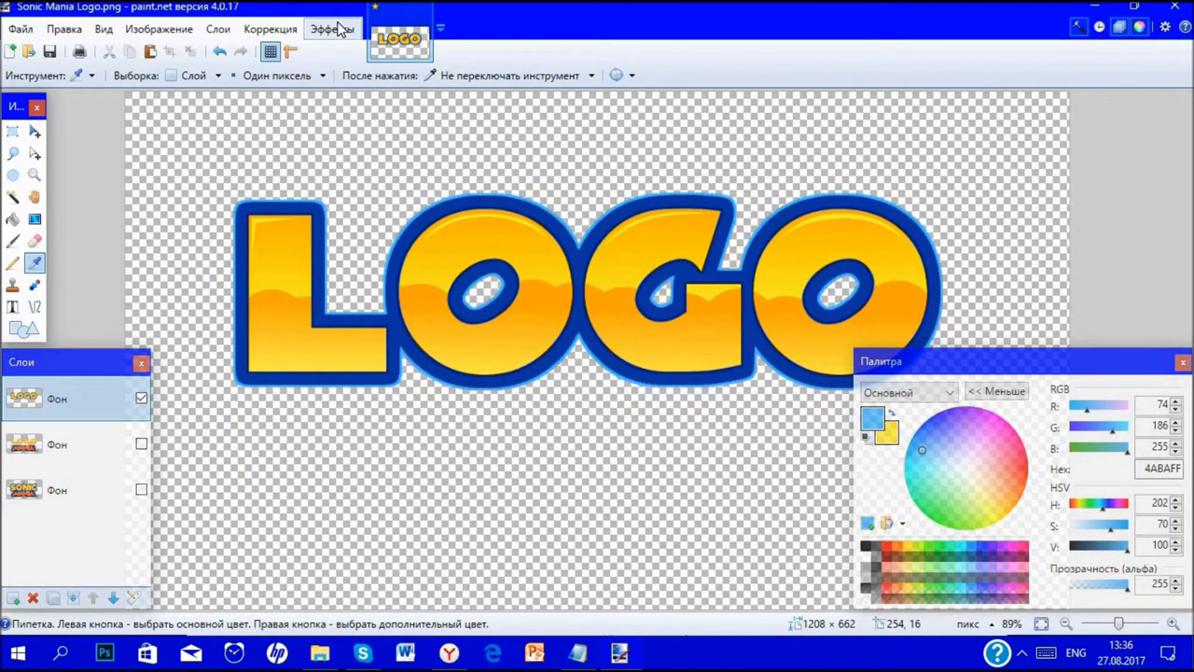
- Apply a white Outline Object effect to the LOGO letters with width 4 and colour RGB 255, 255, 255
{"action": "left_click", "coordinate": [332, 29]}
{"action": "mouse_move", "coordinate": [490, 94]}
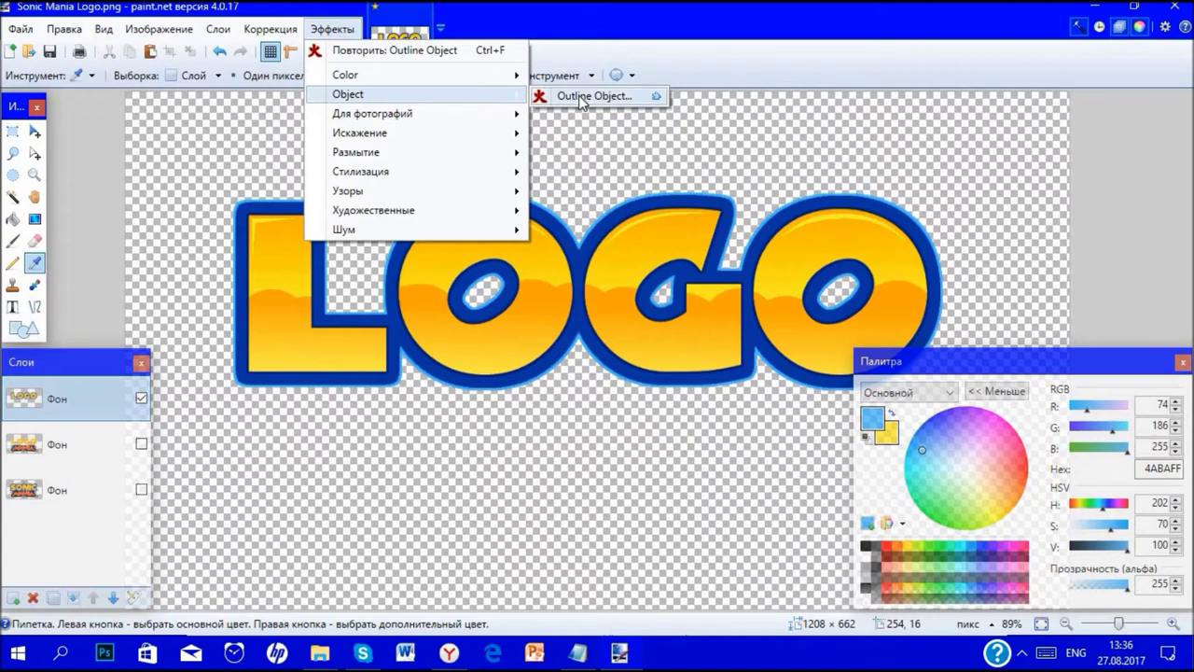
{"action": "left_click", "coordinate": [598, 94]}
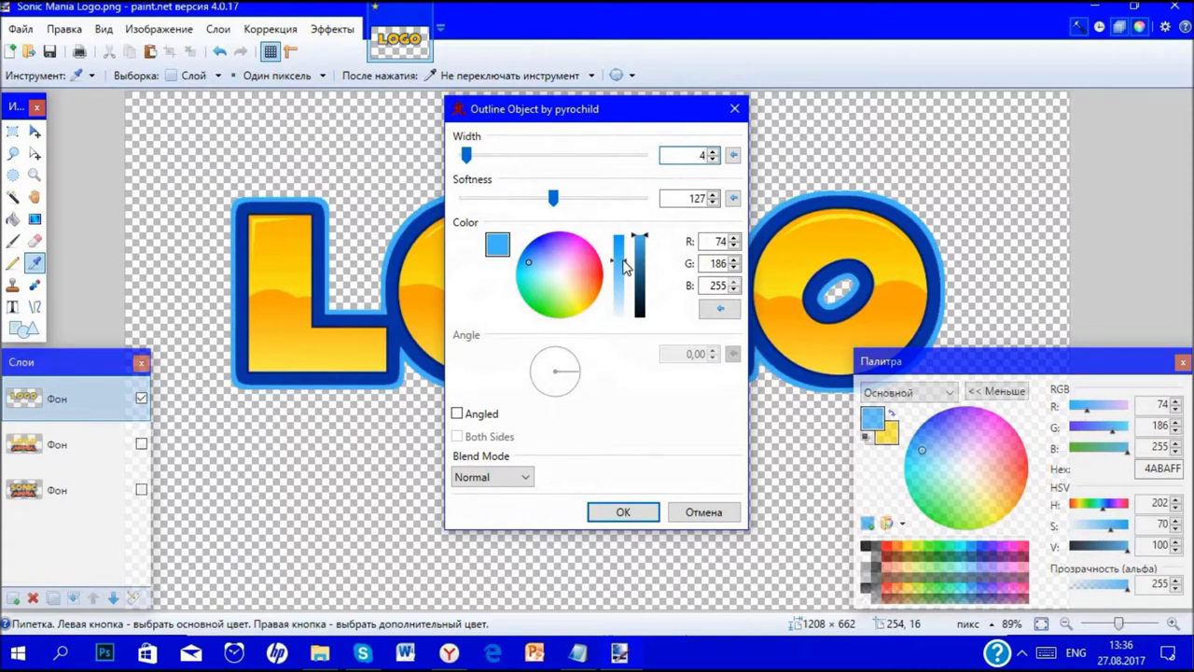
{"action": "left_click_drag", "start_coordinate": [623, 265], "coordinate": [621, 385]}
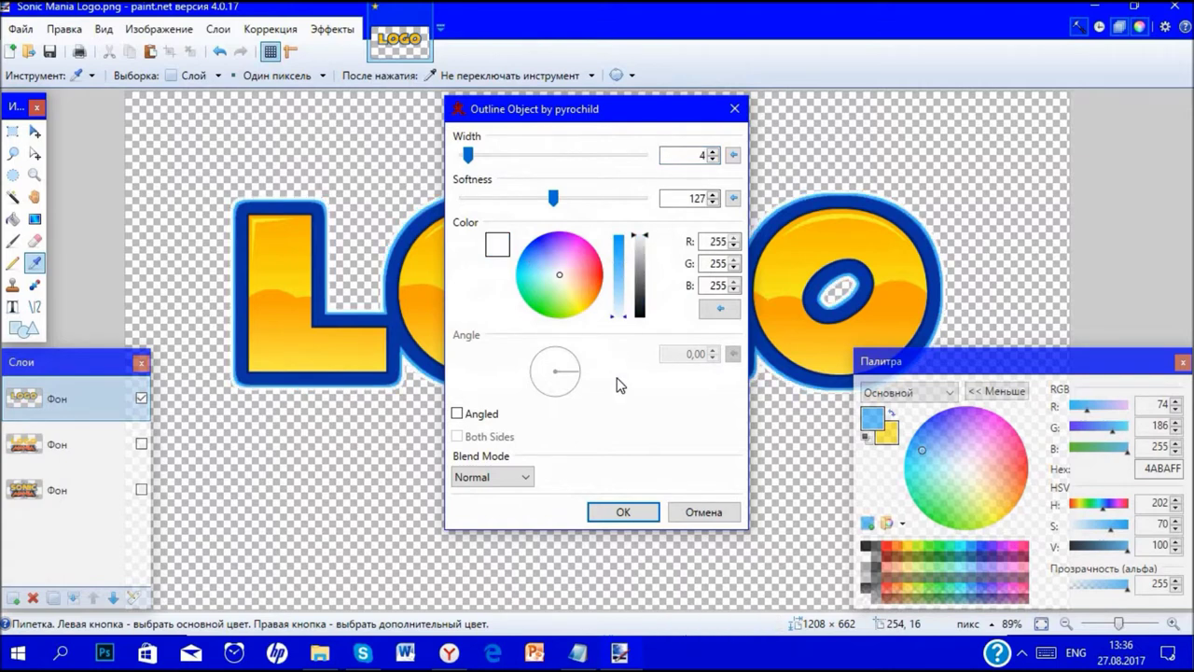
{"action": "left_click", "coordinate": [616, 512]}
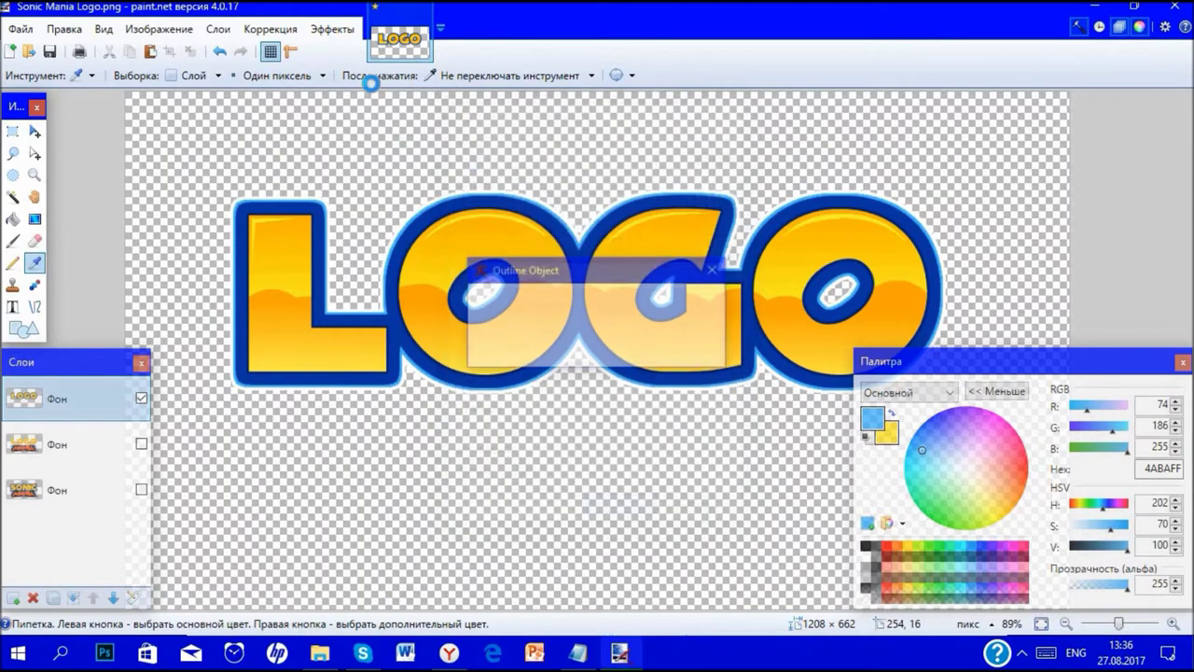
- Apply a black Outline Object effect to the LOGO letters with width 4 and colour RGB 0, 0, 0
{"action": "left_click", "coordinate": [332, 29]}
{"action": "mouse_move", "coordinate": [478, 95]}
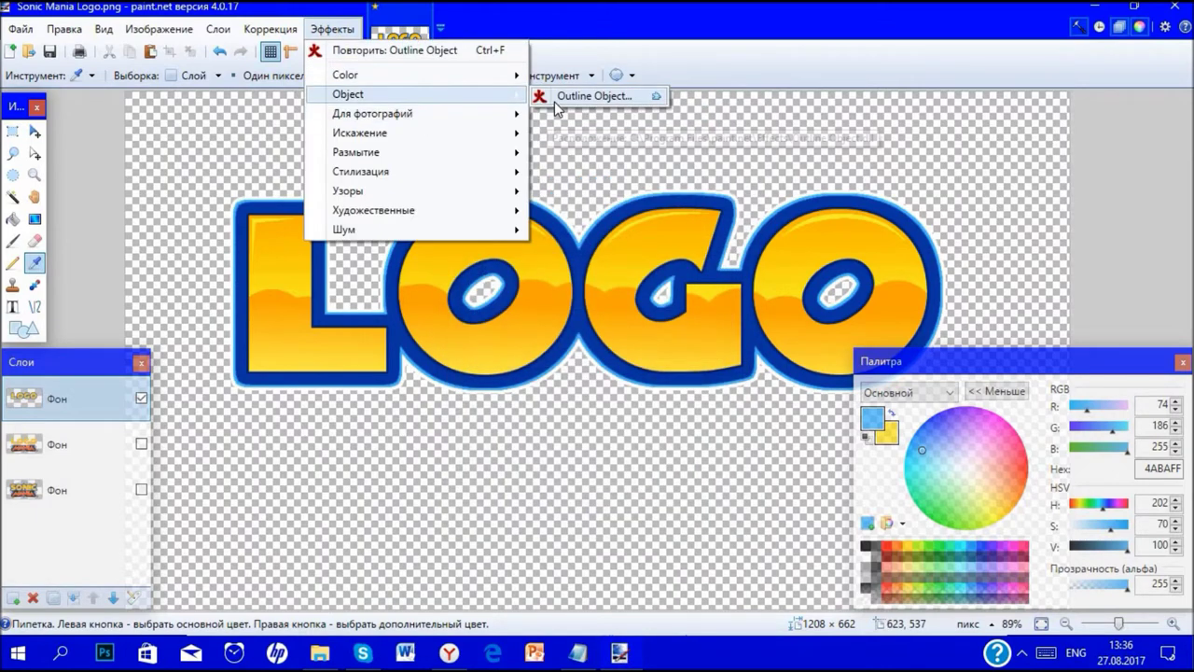
{"action": "left_click", "coordinate": [554, 102]}
{"action": "left_click_drag", "start_coordinate": [640, 241], "coordinate": [657, 456]}
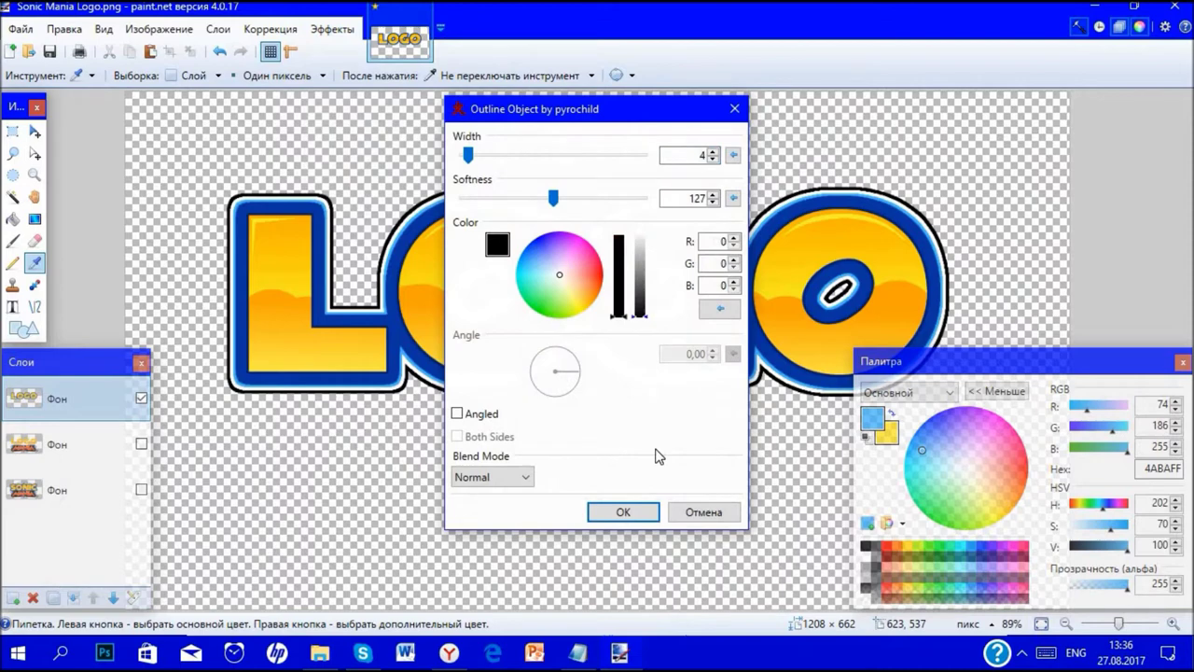
{"action": "left_click", "coordinate": [623, 513]}
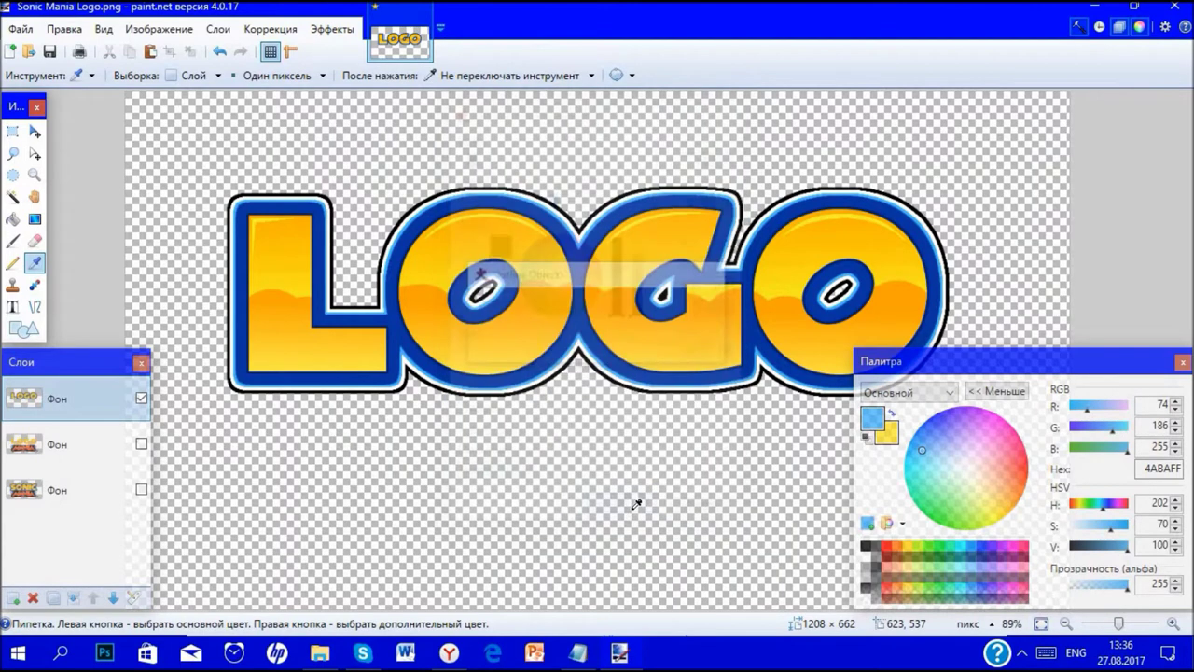
- Show only the original logo and select the black triangle above it with a rectangle of about 58 × 38 pixels
{"action": "left_click", "coordinate": [141, 489]}
{"action": "left_click", "coordinate": [141, 398]}
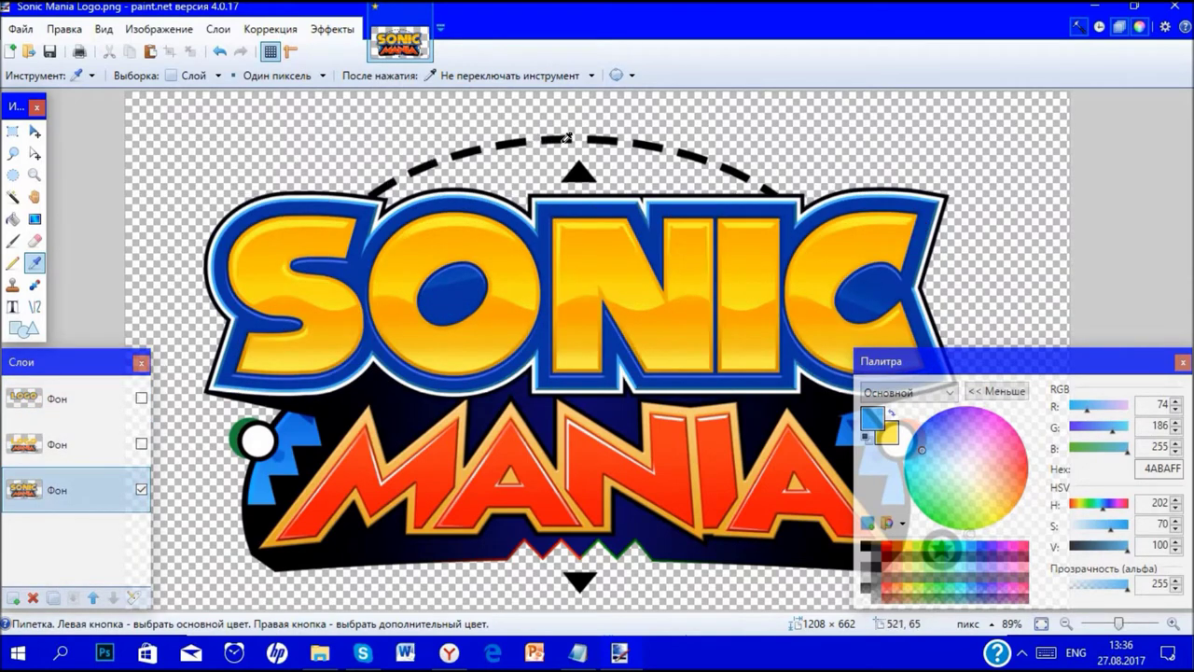
{"action": "scroll", "coordinate": [590, 169], "scroll_direction": "up", "scroll_amount": 8, "text": "ctrl"}
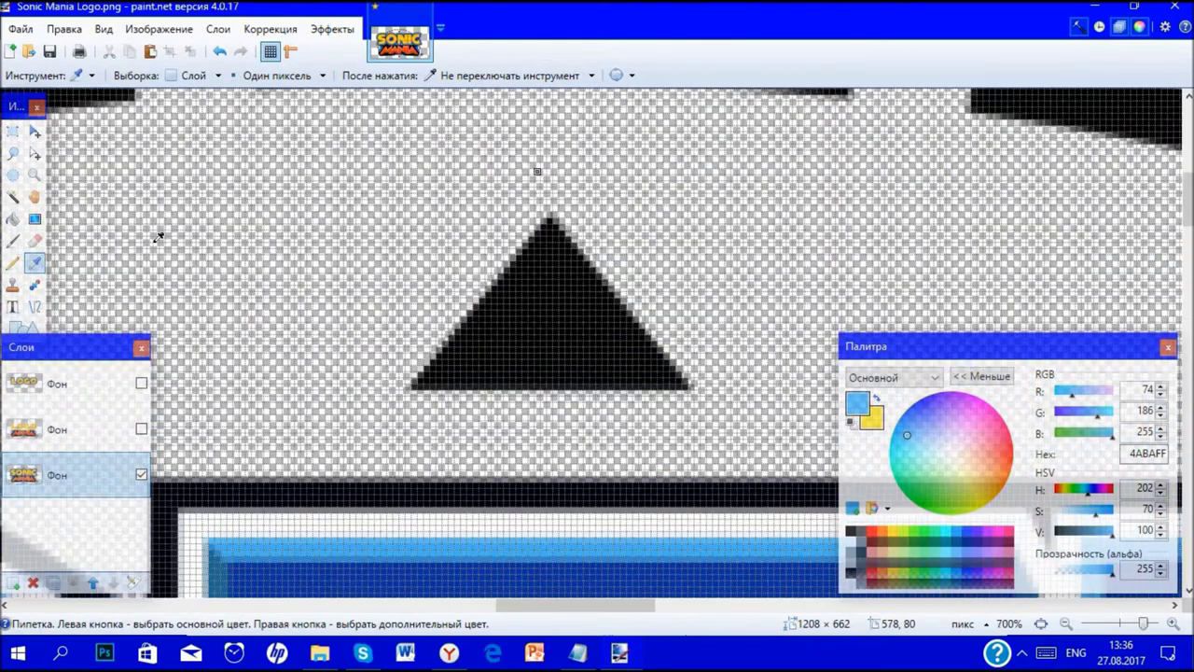
{"action": "left_click", "coordinate": [12, 131]}
{"action": "left_click_drag", "start_coordinate": [364, 182], "coordinate": [717, 410]}
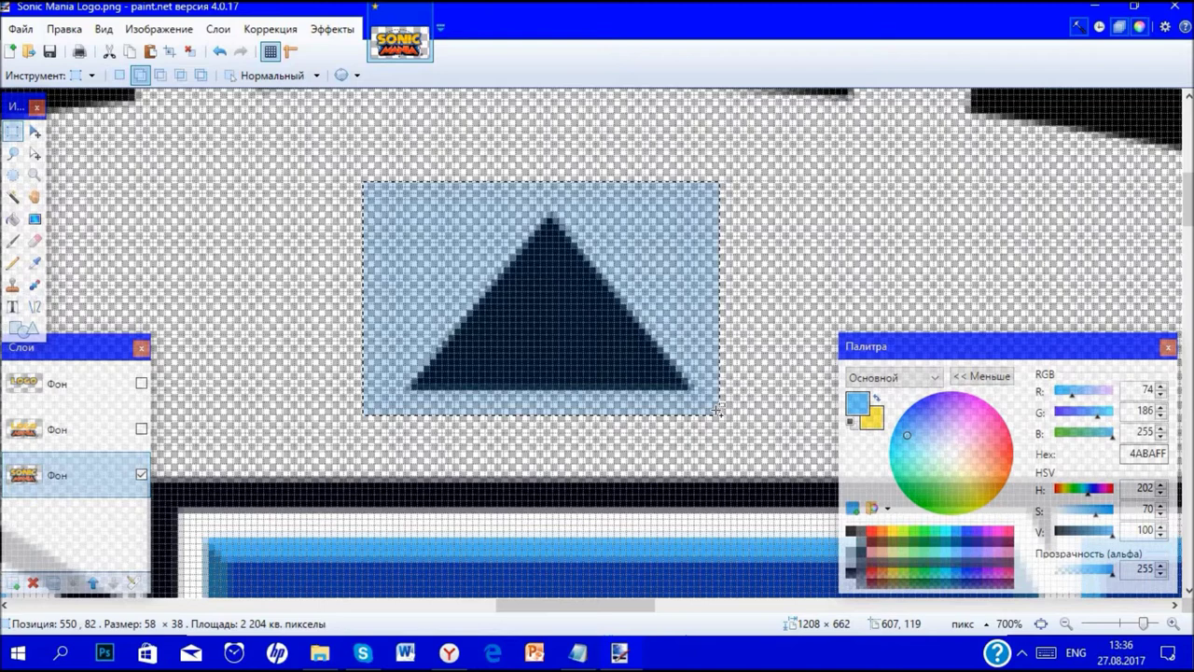
- Copy the selected triangle onto the LOGO letters' layer at its original position and hide the original logo
{"action": "left_click", "coordinate": [51, 384]}
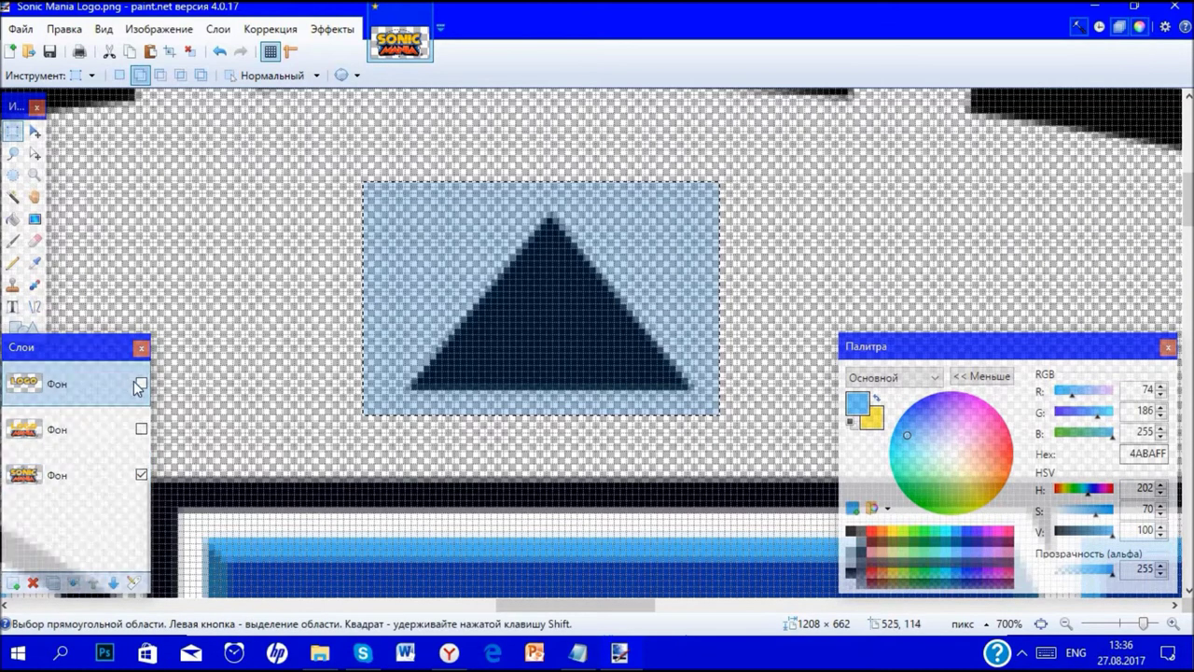
{"action": "left_click", "coordinate": [141, 382]}
{"action": "left_click", "coordinate": [141, 474]}
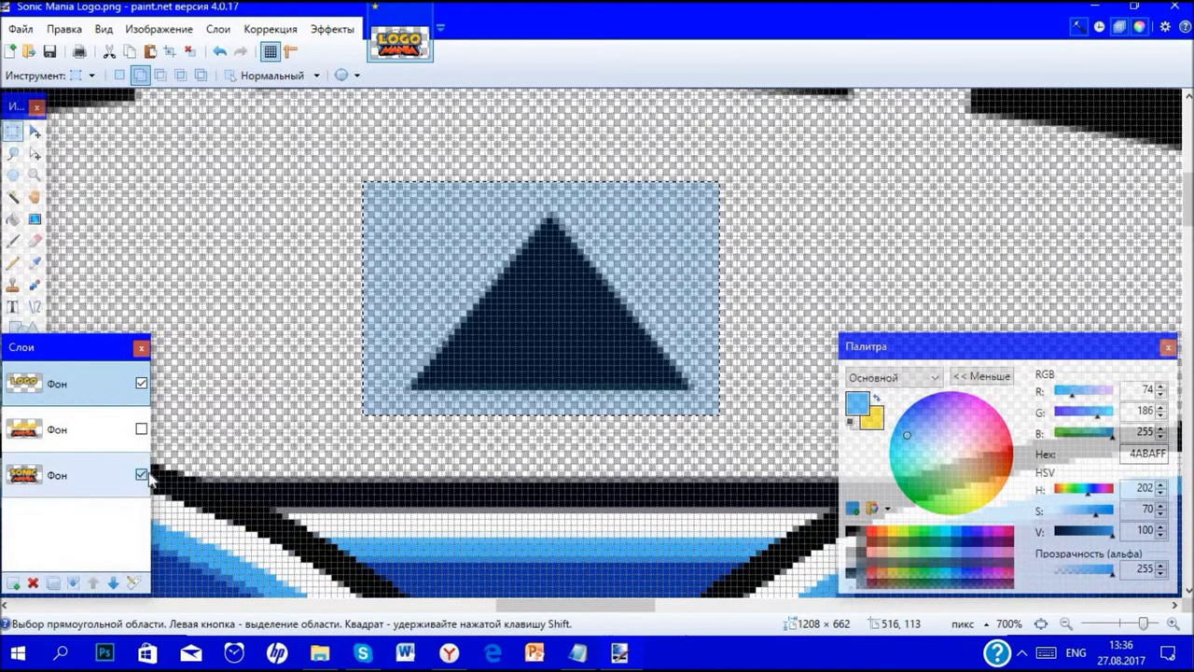
{"action": "scroll", "coordinate": [381, 472], "scroll_direction": "down", "scroll_amount": 8}
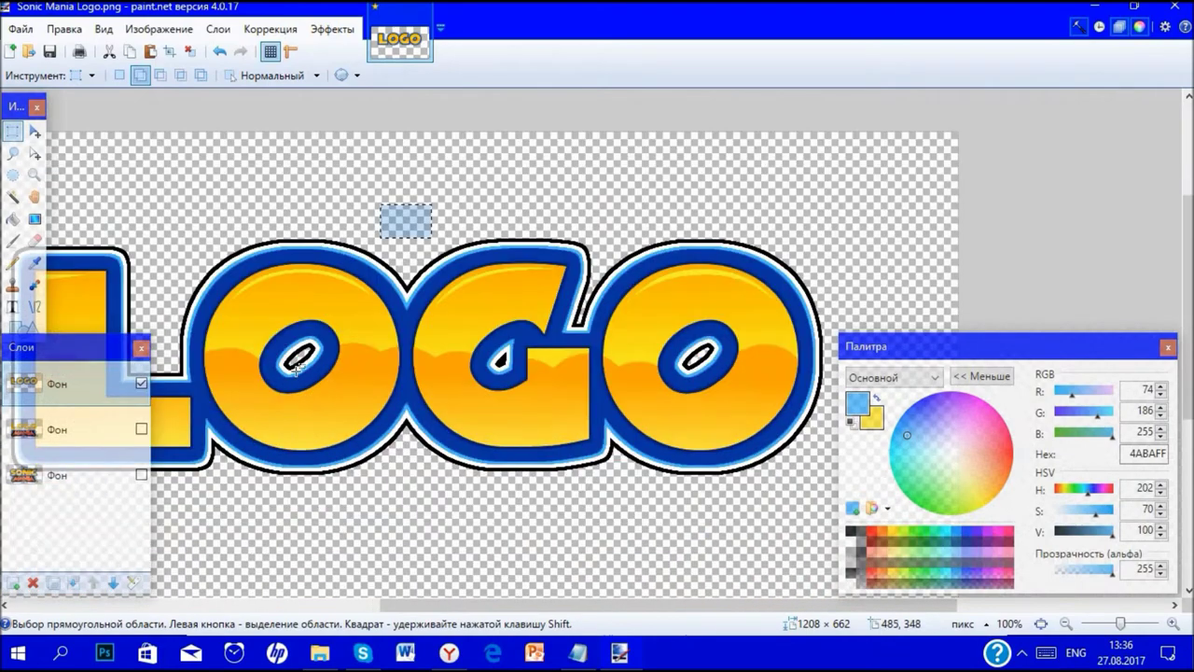
{"action": "key", "text": "m"}
{"action": "scroll", "coordinate": [288, 384], "scroll_direction": "down", "scroll_amount": 1}
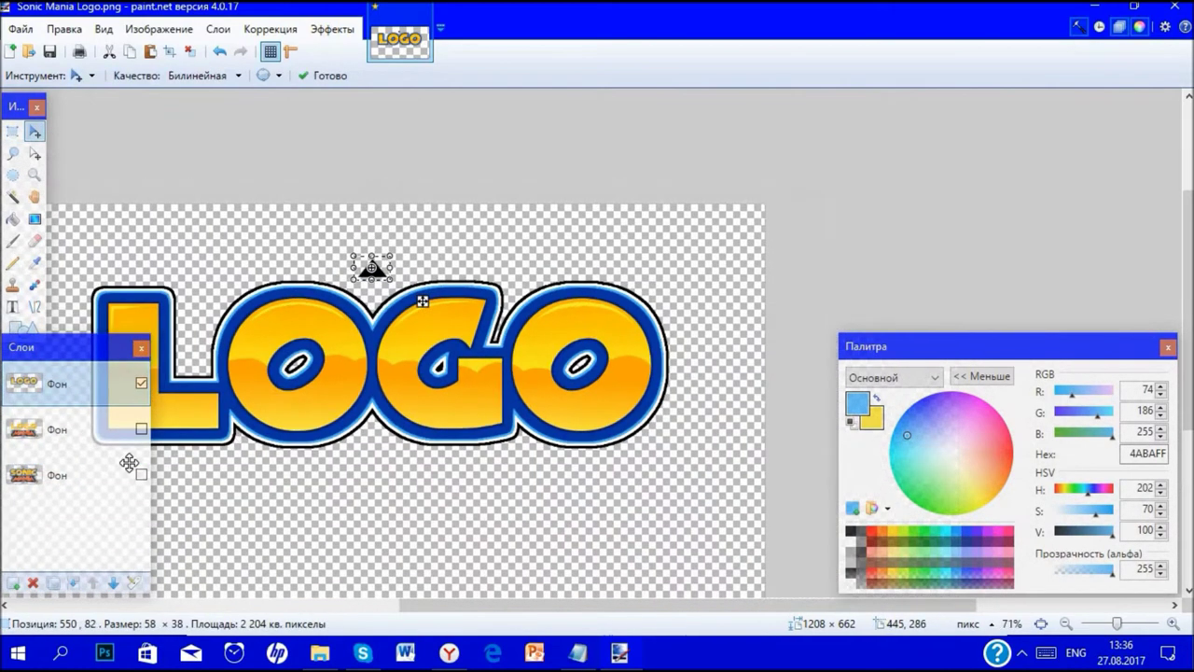
- Show the MANIA layer beneath the LOGO letters and deselect the pasted triangle
{"action": "left_click", "coordinate": [141, 429]}
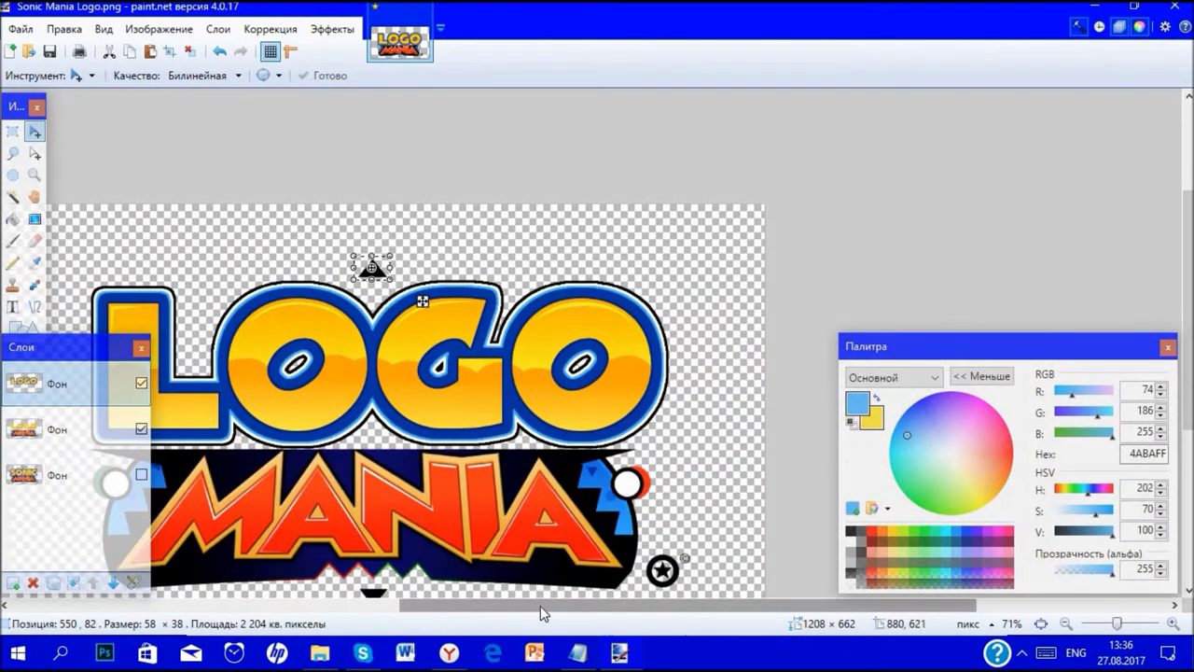
{"action": "left_click_drag", "start_coordinate": [583, 604], "coordinate": [509, 605]}
{"action": "key", "text": "ctrl+d"}
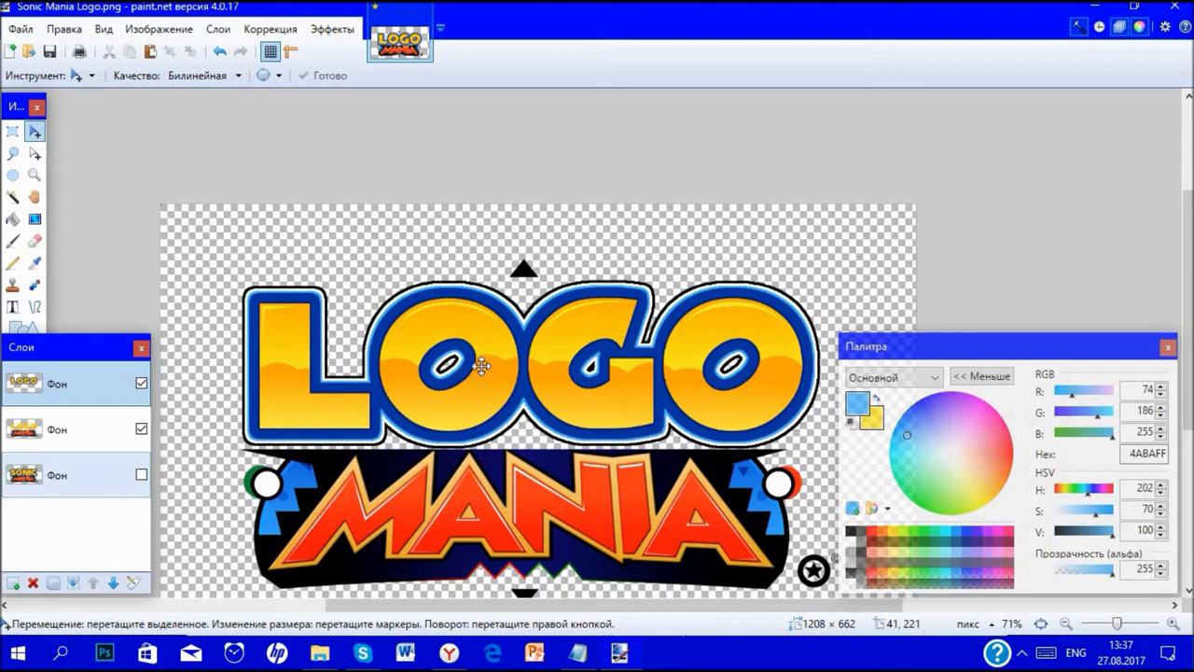
- Set the Shapes tool to an ellipse with a dashed line style and try it above the LOGO letters
{"action": "left_click", "coordinate": [23, 328]}
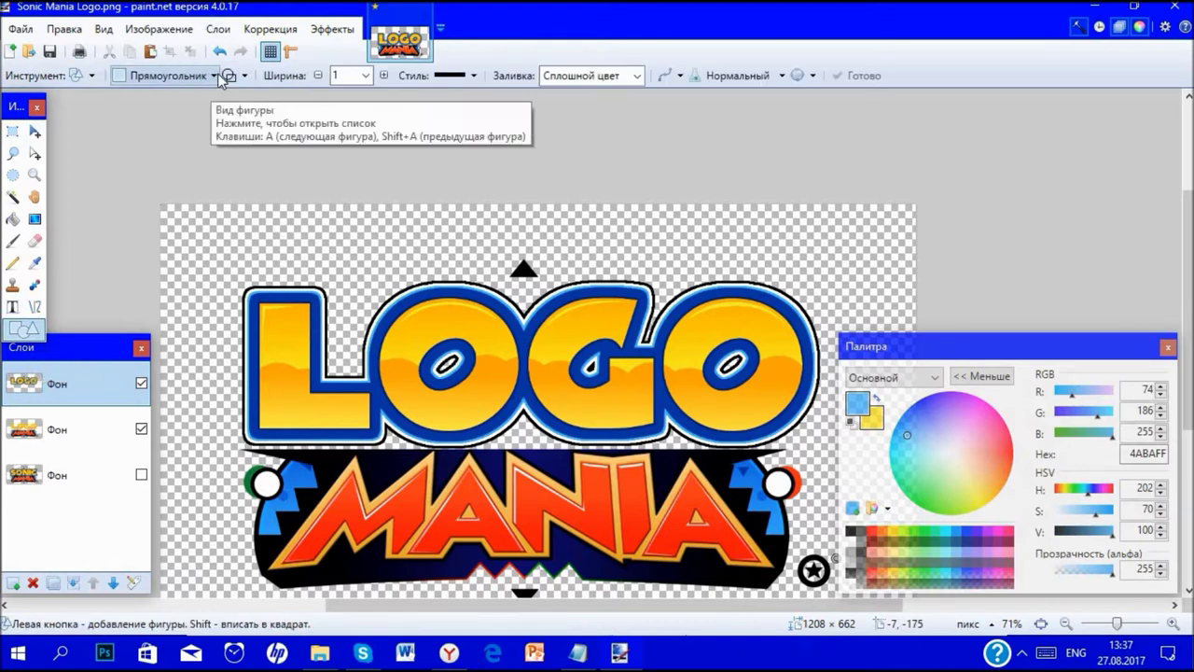
{"action": "left_click", "coordinate": [215, 75]}
{"action": "left_click", "coordinate": [184, 120]}
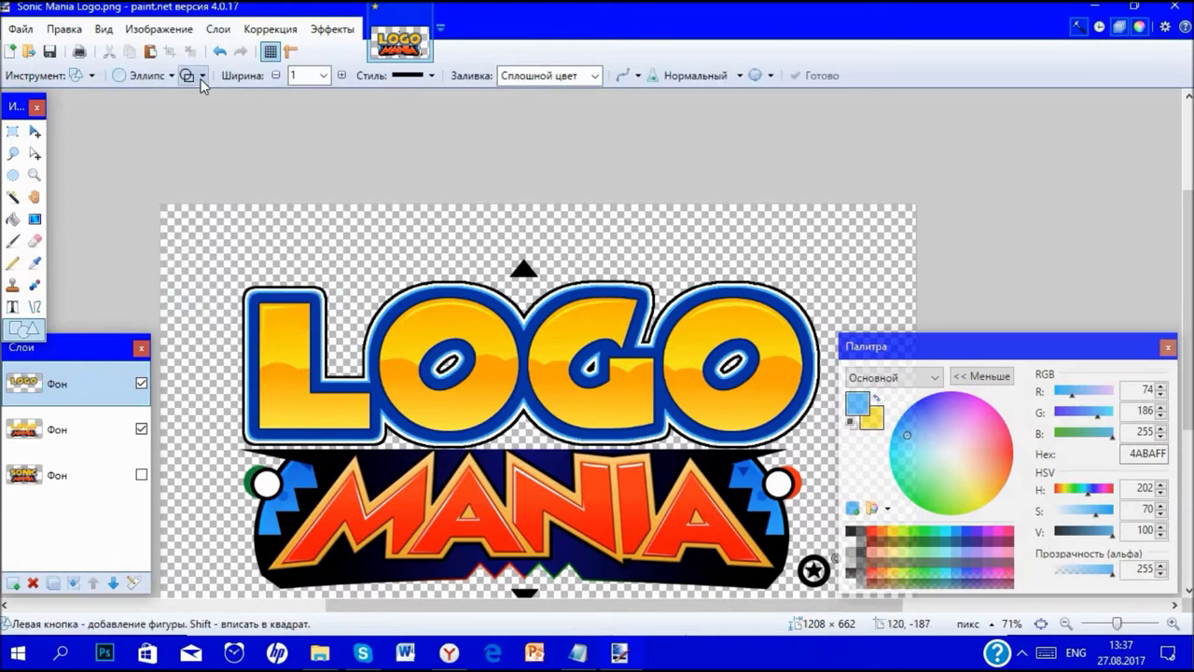
{"action": "left_click", "coordinate": [201, 78]}
{"action": "left_click", "coordinate": [408, 77]}
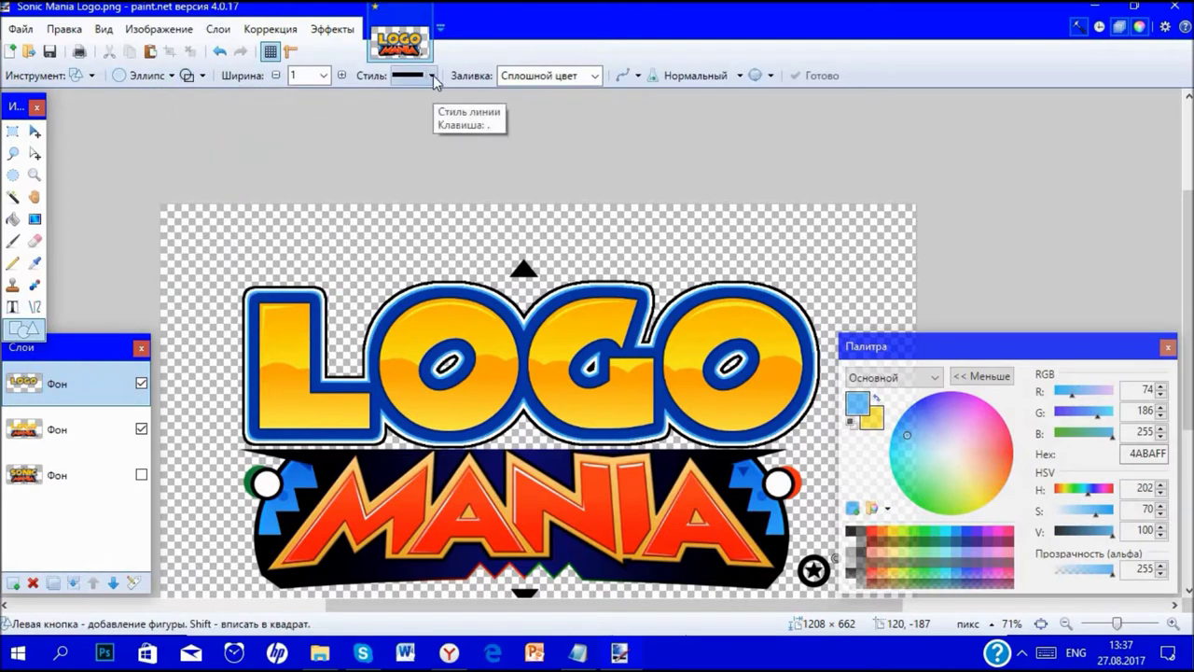
{"action": "left_click", "coordinate": [415, 76]}
{"action": "left_click", "coordinate": [455, 116]}
{"action": "left_click_drag", "start_coordinate": [429, 230], "coordinate": [523, 336]}
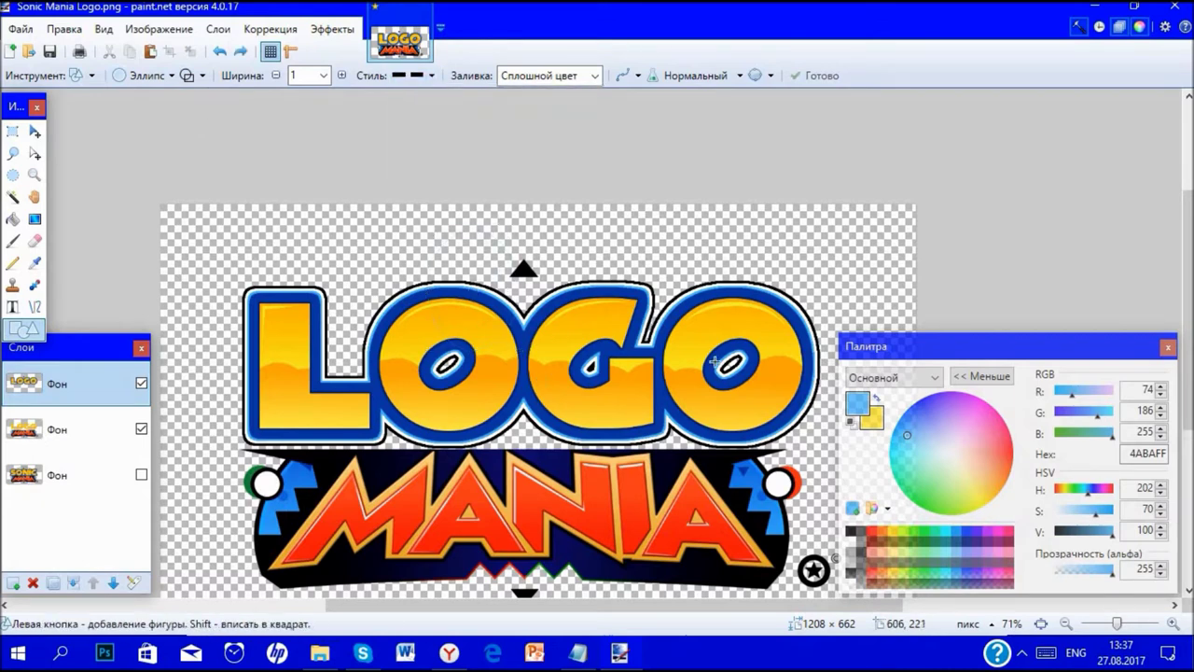
- Set the primary colour to black and add a new layer above the LOGO letters
{"action": "left_click", "coordinate": [1061, 530]}
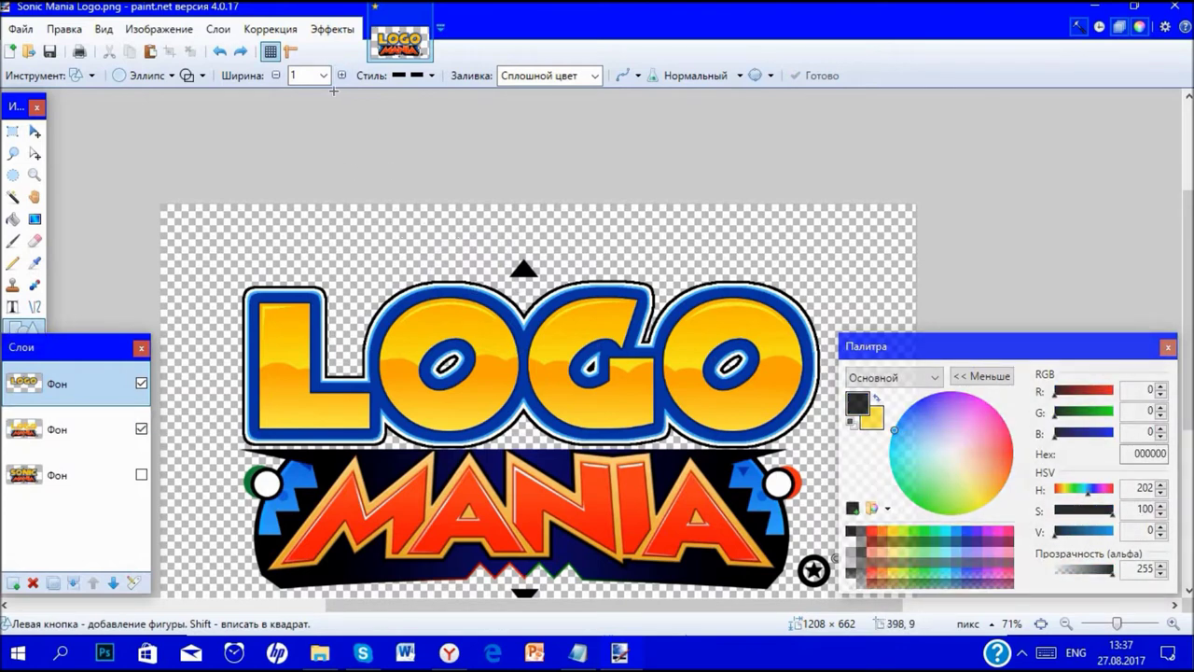
{"action": "left_click_drag", "start_coordinate": [343, 241], "coordinate": [691, 586]}
{"action": "key", "text": "Escape"}
{"action": "left_click", "coordinate": [12, 583]}
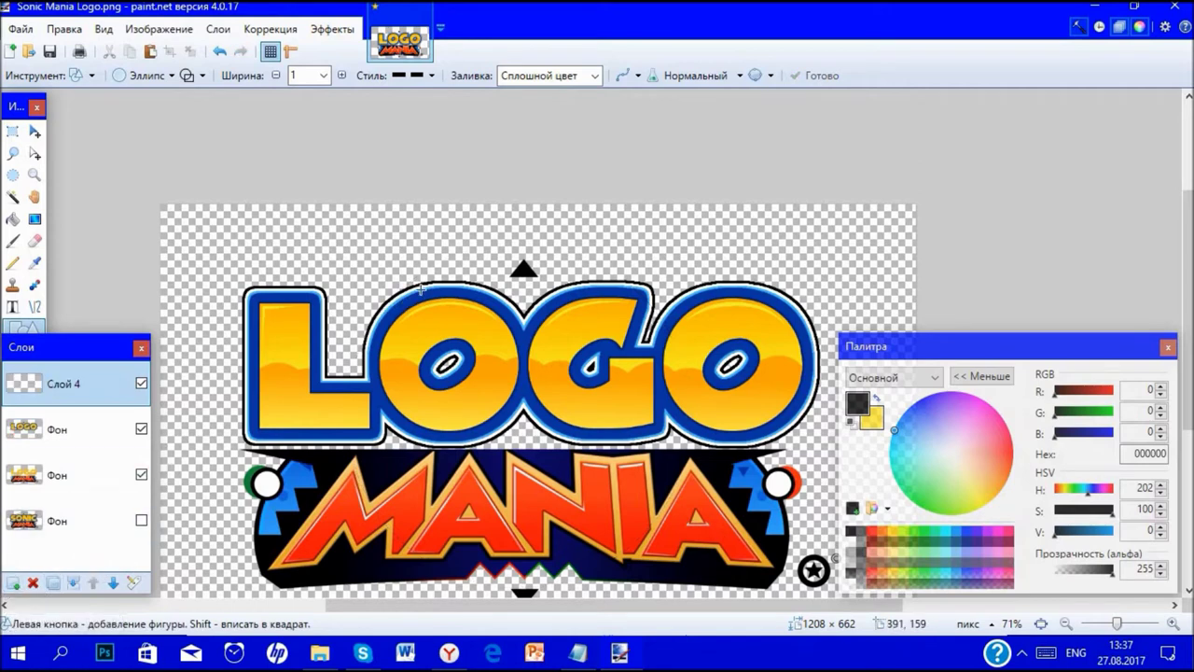
- Draw a black dashed circle about 511 × 511 pixels over the logo on the new layer and set its line width to 17
{"action": "left_click_drag", "start_coordinate": [396, 233], "coordinate": [715, 552]}
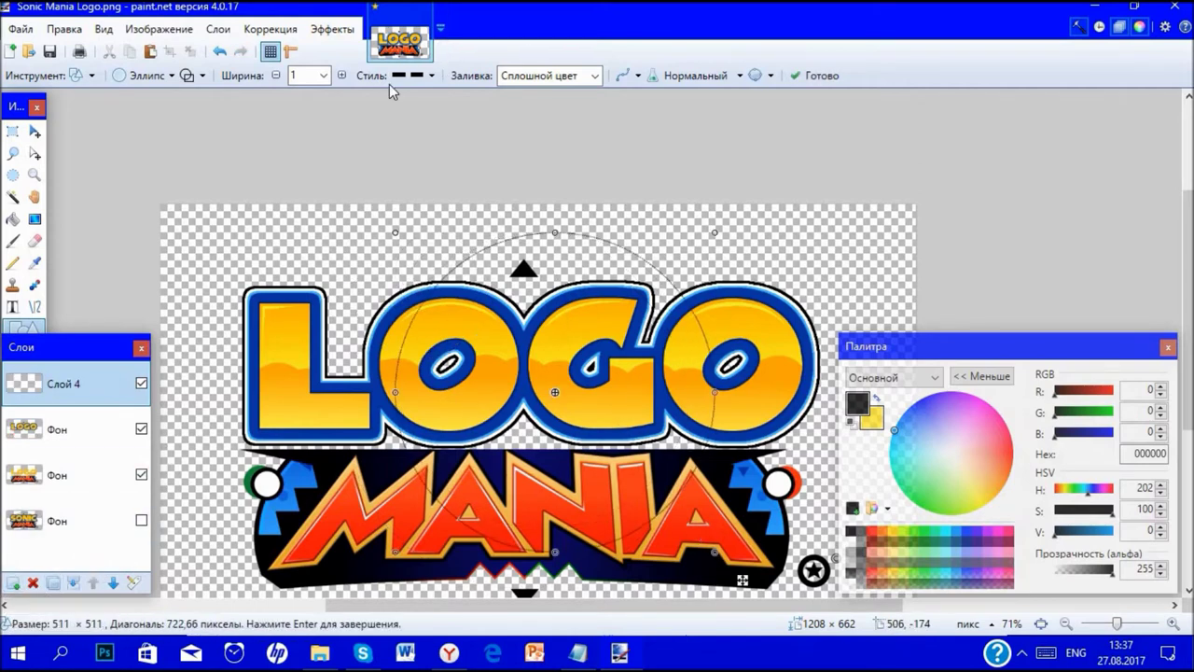
{"action": "left_click", "coordinate": [341, 76]}
{"action": "left_click", "coordinate": [342, 75]}
{"action": "left_click", "coordinate": [341, 76]}
{"action": "left_click", "coordinate": [341, 75]}
{"action": "left_click", "coordinate": [341, 76]}
{"action": "left_click", "coordinate": [341, 76]}
{"action": "left_click", "coordinate": [342, 76]}
{"action": "left_click", "coordinate": [341, 75]}
{"action": "left_click", "coordinate": [342, 76]}
{"action": "left_click", "coordinate": [341, 75]}
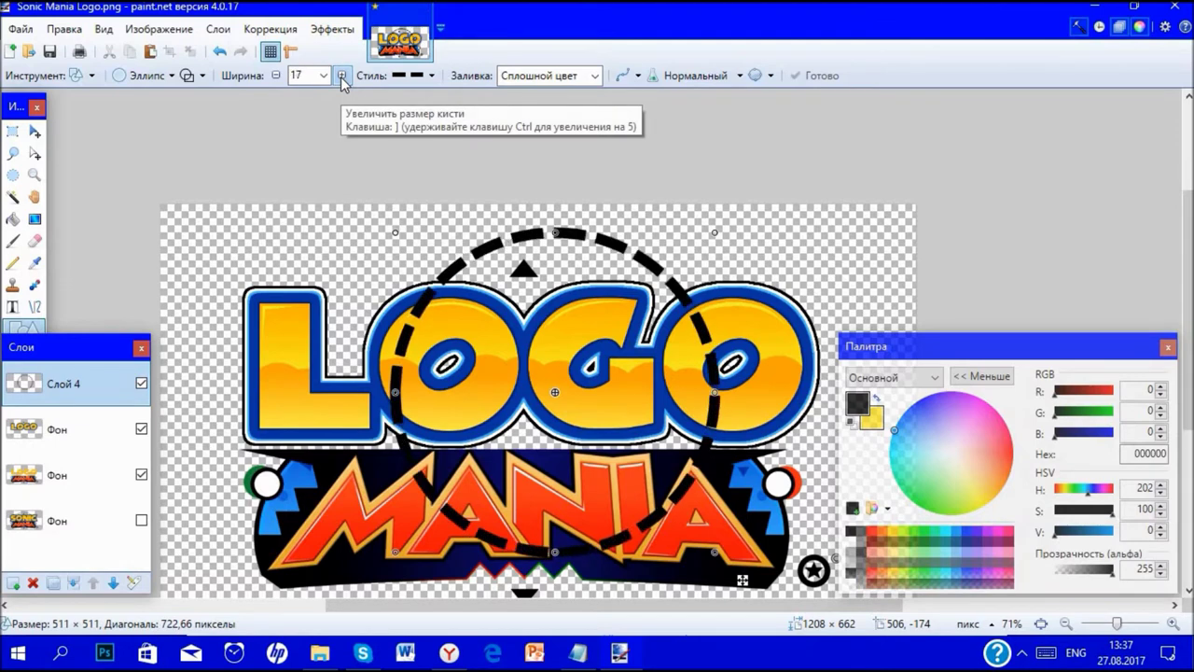
- Set the dashed circle's line width to 18, resize it to about 547 × 511 pixels and centre it on the black triangle
{"action": "left_click", "coordinate": [341, 75]}
{"action": "left_click_drag", "start_coordinate": [535, 459], "coordinate": [502, 450]}
{"action": "left_click_drag", "start_coordinate": [363, 378], "coordinate": [317, 379]}
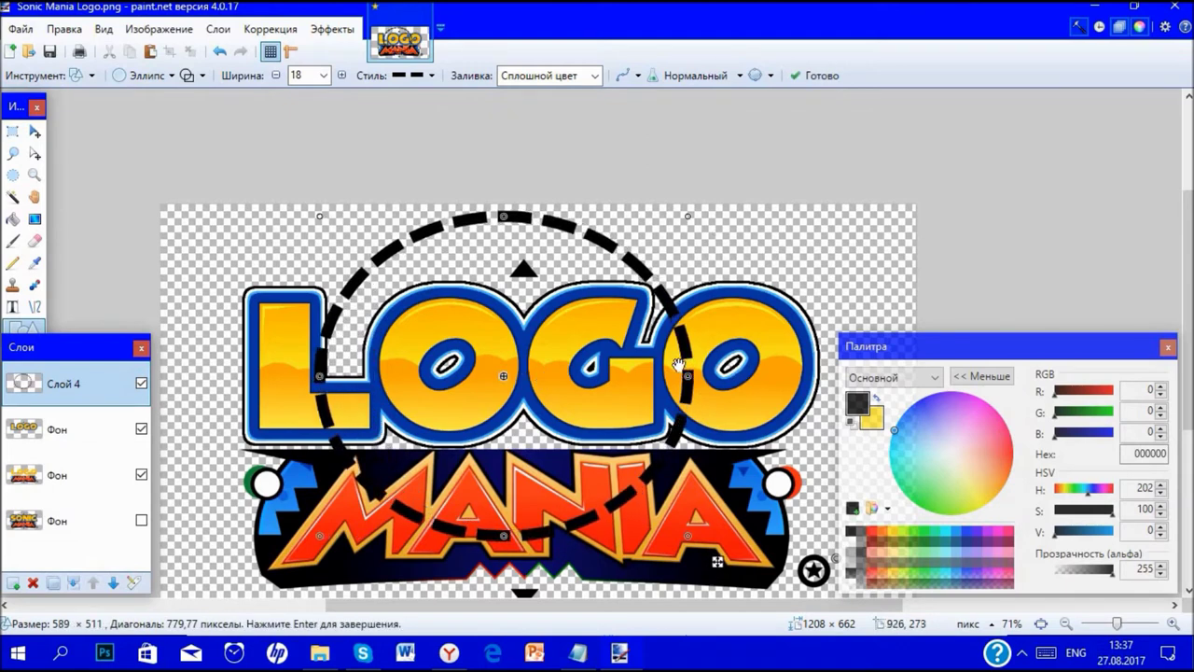
{"action": "left_click_drag", "start_coordinate": [686, 375], "coordinate": [713, 362]}
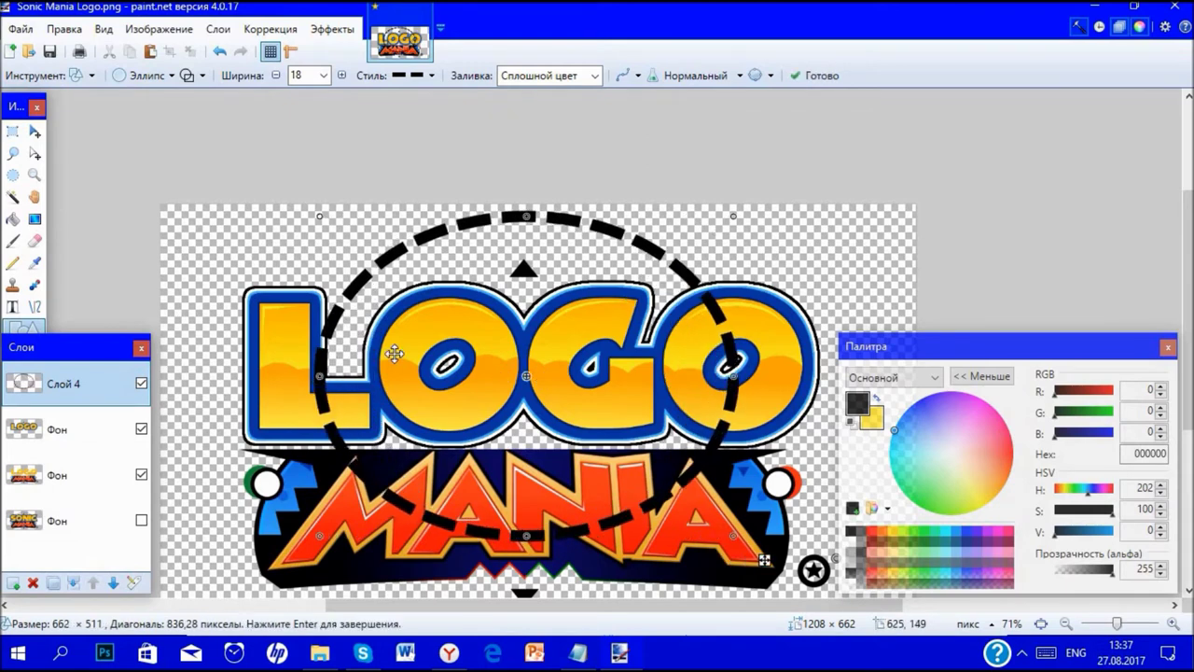
{"action": "left_click_drag", "start_coordinate": [321, 376], "coordinate": [371, 376]}
{"action": "mouse_move", "coordinate": [707, 378]}
{"action": "left_mouse_down"}
{"action": "mouse_move", "coordinate": [689, 375]}
{"action": "mouse_move", "coordinate": [707, 376]}
{"action": "left_mouse_up"}
{"action": "left_click_drag", "start_coordinate": [373, 376], "coordinate": [364, 378]}
{"action": "left_click_drag", "start_coordinate": [546, 366], "coordinate": [536, 362]}
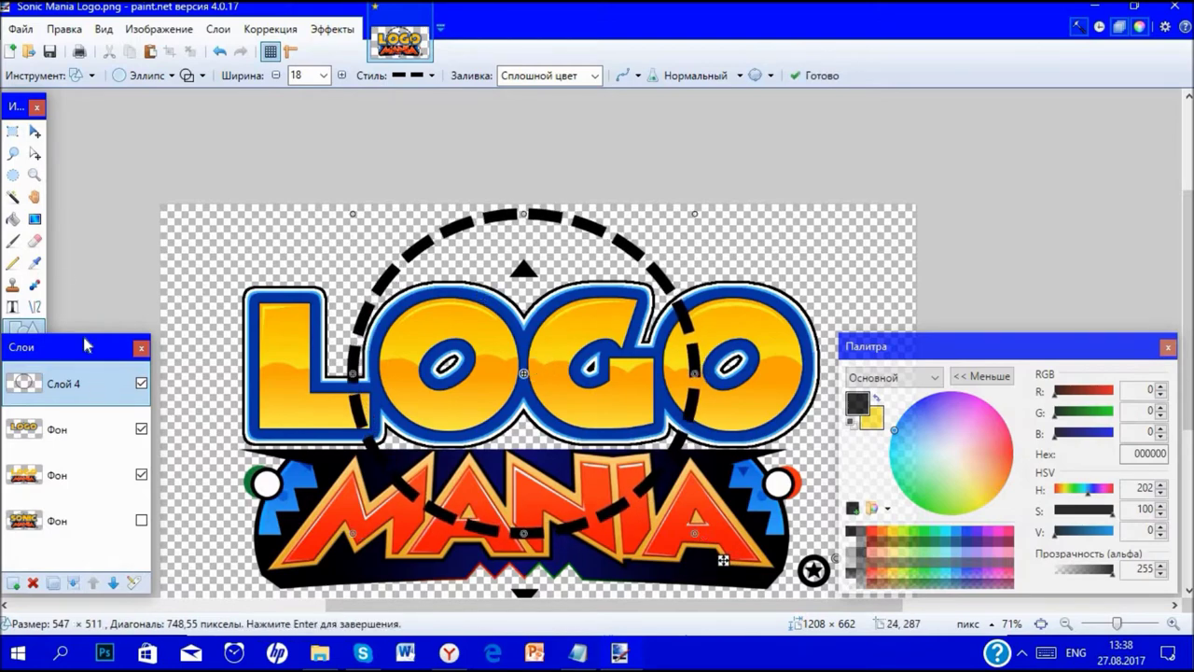
- Erase the dashes of the circle that overlap the L and the gap before the first O, using an 18-pixel eraser
{"action": "left_click", "coordinate": [34, 240]}
{"action": "scroll", "coordinate": [396, 331], "scroll_direction": "up", "scroll_amount": 3}
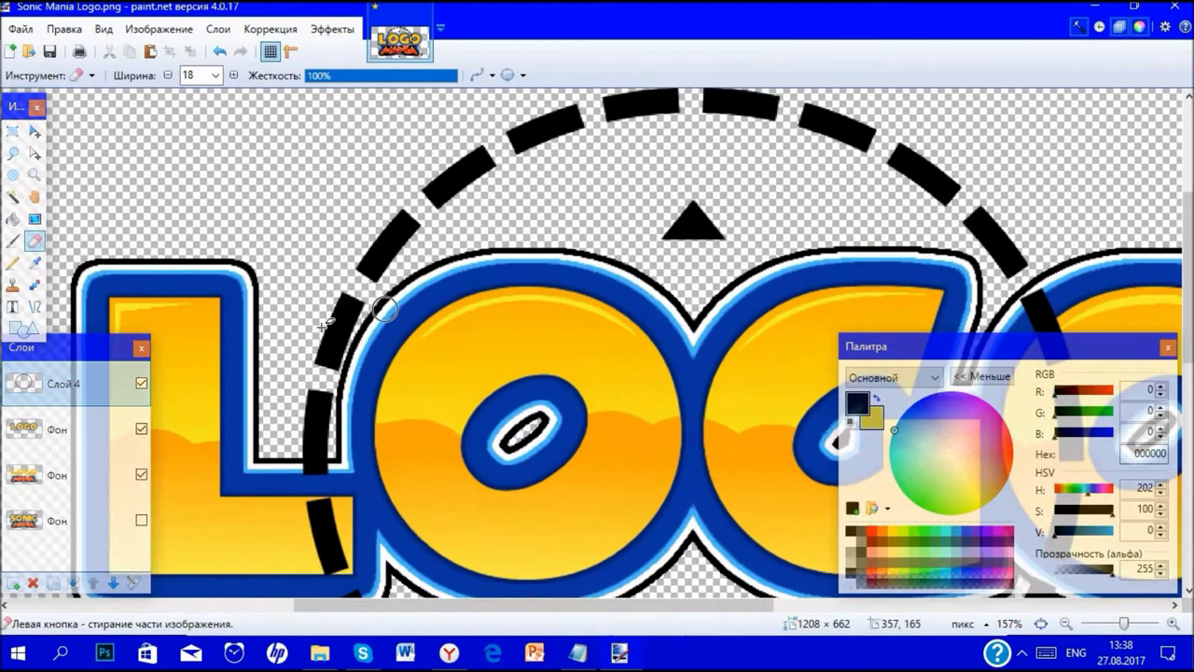
{"action": "scroll", "coordinate": [353, 304], "scroll_direction": "up", "scroll_amount": 2}
{"action": "mouse_move", "coordinate": [349, 302]}
{"action": "left_mouse_down"}
{"action": "mouse_move", "coordinate": [371, 323]}
{"action": "mouse_move", "coordinate": [342, 309]}
{"action": "mouse_move", "coordinate": [362, 346]}
{"action": "mouse_move", "coordinate": [323, 342]}
{"action": "mouse_move", "coordinate": [283, 370]}
{"action": "mouse_move", "coordinate": [376, 387]}
{"action": "mouse_move", "coordinate": [314, 427]}
{"action": "mouse_move", "coordinate": [293, 461]}
{"action": "mouse_move", "coordinate": [247, 459]}
{"action": "mouse_move", "coordinate": [303, 451]}
{"action": "mouse_move", "coordinate": [320, 508]}
{"action": "mouse_move", "coordinate": [302, 547]}
{"action": "left_mouse_up"}
{"action": "scroll", "coordinate": [317, 522], "scroll_direction": "down", "scroll_amount": 5}
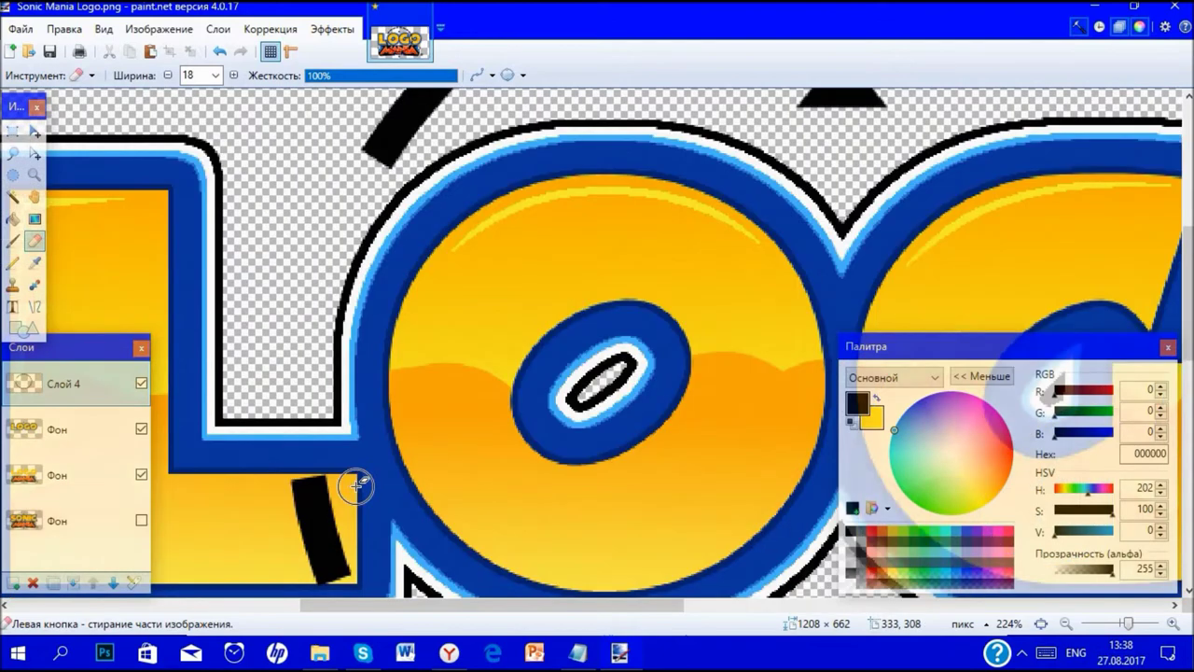
{"action": "mouse_move", "coordinate": [288, 386]}
{"action": "left_mouse_down"}
{"action": "mouse_move", "coordinate": [267, 400]}
{"action": "mouse_move", "coordinate": [397, 383]}
{"action": "mouse_move", "coordinate": [392, 458]}
{"action": "mouse_move", "coordinate": [307, 499]}
{"action": "mouse_move", "coordinate": [392, 536]}
{"action": "left_mouse_up"}
- Erase the circle's dashes crossing the M, the first A and the left part of the N in MANIA
{"action": "scroll", "coordinate": [393, 536], "scroll_direction": "down", "scroll_amount": 3}
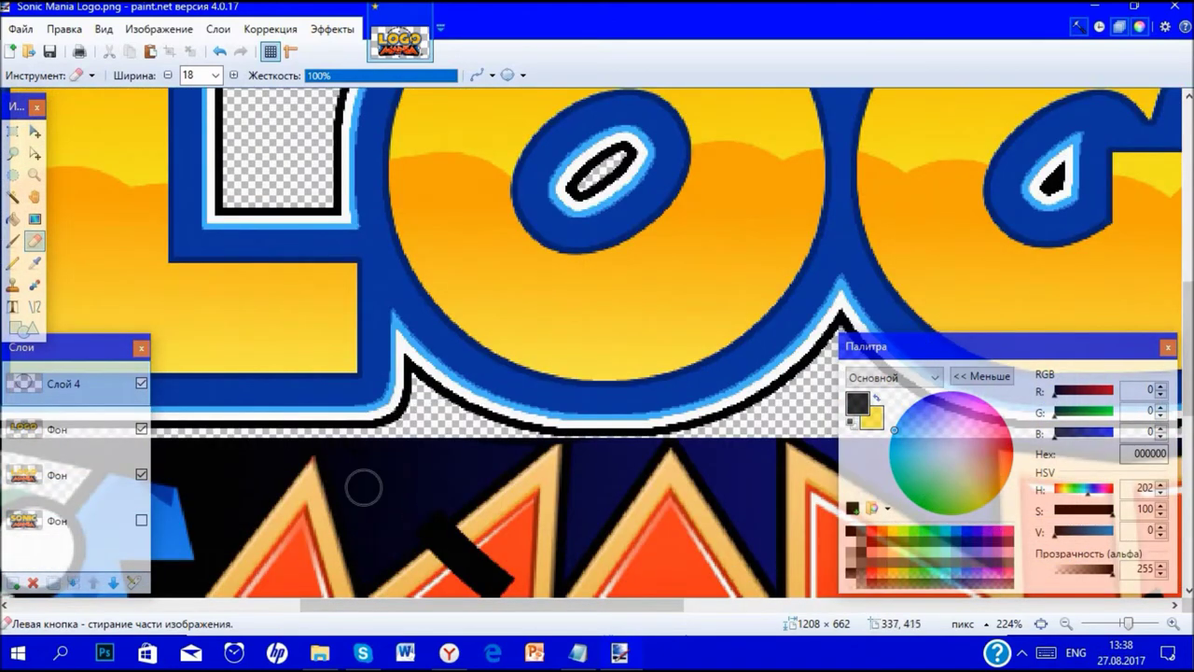
{"action": "left_click_drag", "start_coordinate": [364, 490], "coordinate": [494, 564]}
{"action": "scroll", "coordinate": [457, 571], "scroll_direction": "down", "scroll_amount": 3}
{"action": "mouse_move", "coordinate": [424, 459]}
{"action": "left_mouse_down"}
{"action": "mouse_move", "coordinate": [524, 522]}
{"action": "mouse_move", "coordinate": [624, 536]}
{"action": "mouse_move", "coordinate": [526, 501]}
{"action": "left_mouse_up"}
{"action": "scroll", "coordinate": [653, 548], "scroll_direction": "down", "scroll_amount": 3}
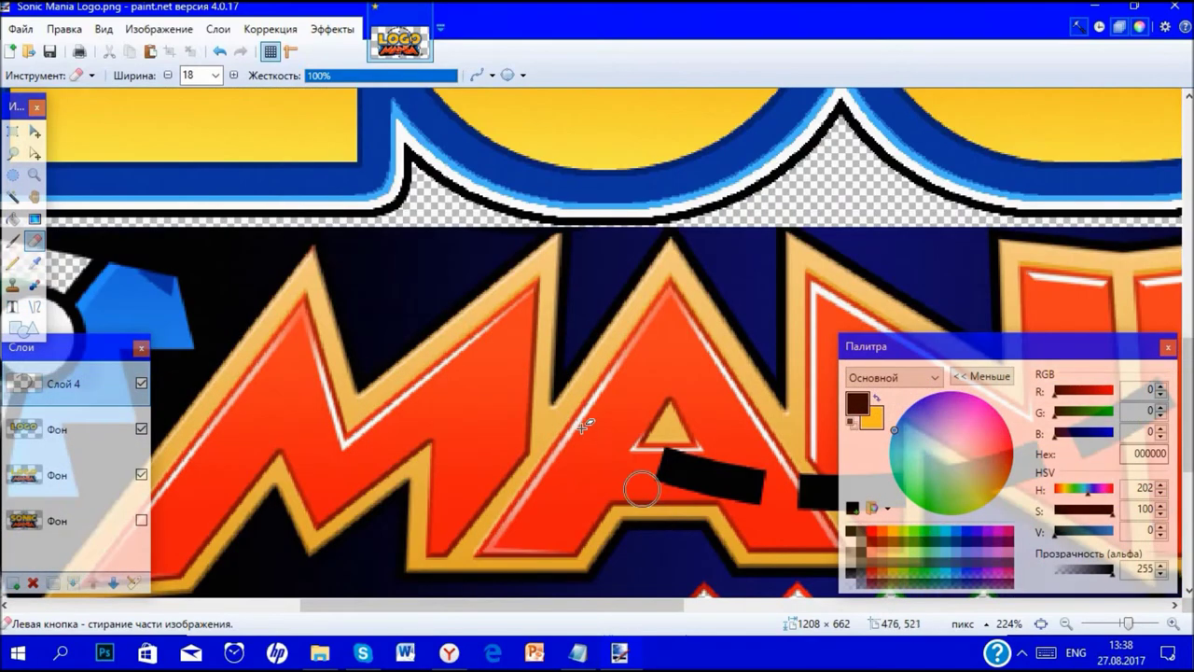
{"action": "scroll", "coordinate": [525, 448], "scroll_direction": "right", "scroll_amount": 3}
{"action": "left_click", "coordinate": [982, 376]}
{"action": "mouse_move", "coordinate": [612, 423]}
{"action": "left_mouse_down"}
{"action": "mouse_move", "coordinate": [606, 489]}
{"action": "mouse_move", "coordinate": [740, 469]}
{"action": "mouse_move", "coordinate": [792, 485]}
{"action": "mouse_move", "coordinate": [773, 508]}
{"action": "mouse_move", "coordinate": [941, 494]}
{"action": "mouse_move", "coordinate": [808, 476]}
{"action": "left_mouse_up"}
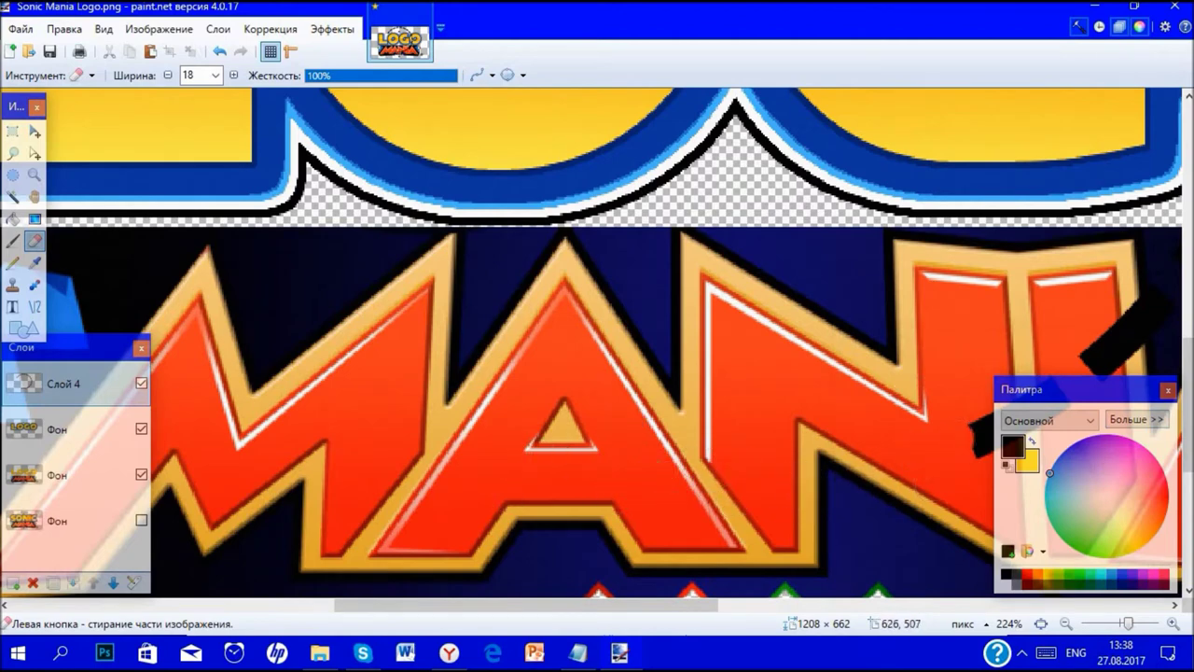
- Erase the circle's dashes lying over the right part of the N and the I in MANIA
{"action": "scroll", "coordinate": [653, 382], "scroll_direction": "down", "scroll_amount": 3}
{"action": "scroll", "coordinate": [640, 379], "scroll_direction": "down", "scroll_amount": 1}
{"action": "scroll", "coordinate": [653, 354], "scroll_direction": "up", "scroll_amount": 1}
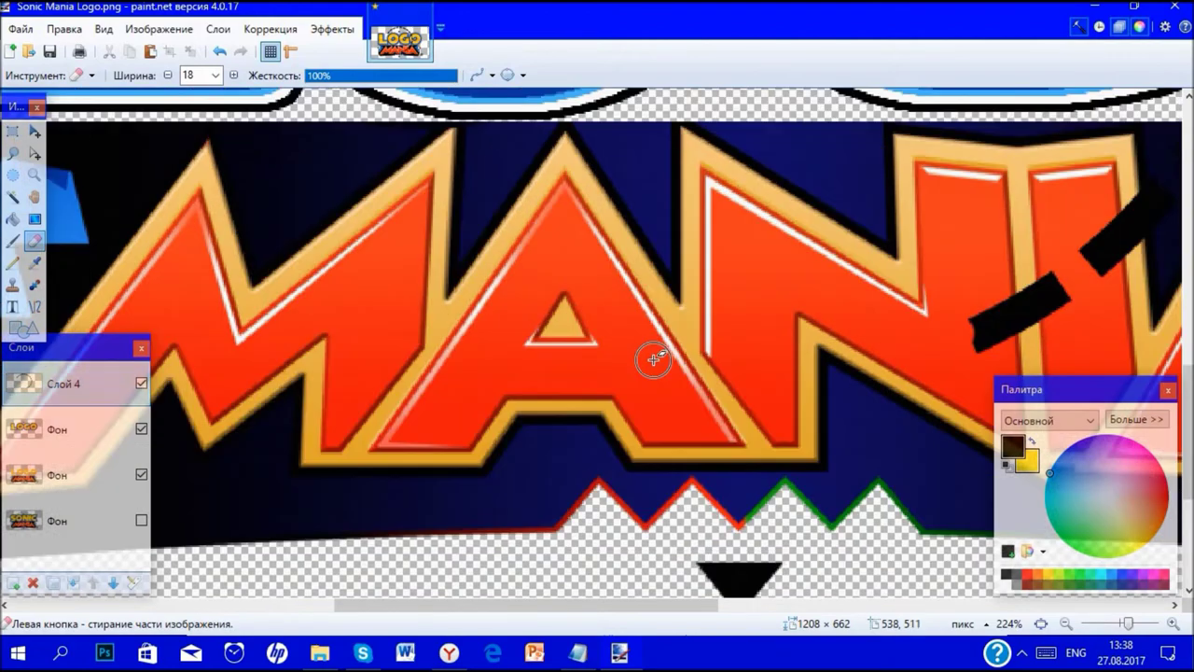
{"action": "scroll", "coordinate": [645, 347], "scroll_direction": "right", "scroll_amount": 5}
{"action": "left_click_drag", "start_coordinate": [525, 334], "coordinate": [551, 327]}
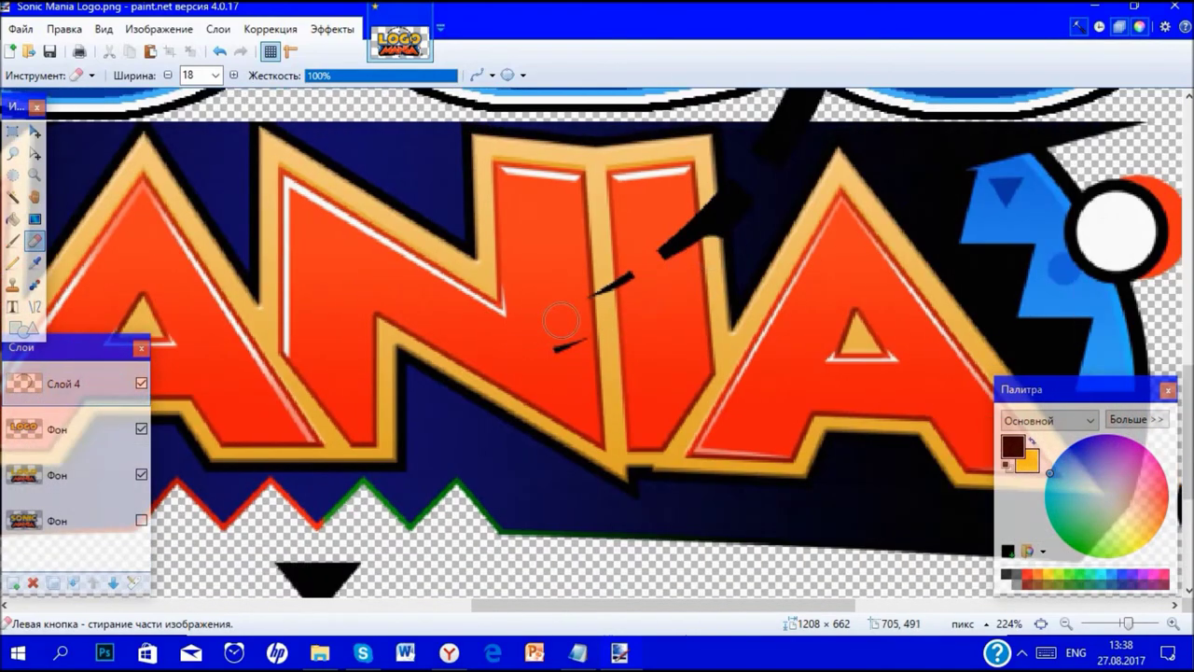
{"action": "mouse_move", "coordinate": [604, 297]}
{"action": "left_mouse_down"}
{"action": "mouse_move", "coordinate": [735, 166]}
{"action": "mouse_move", "coordinate": [688, 250]}
{"action": "mouse_move", "coordinate": [695, 267]}
{"action": "mouse_move", "coordinate": [768, 195]}
{"action": "left_mouse_up"}
- Erase the circle's remaining dashes between MANIA and the last O and across that O, keeping the arc above LOGO
{"action": "scroll", "coordinate": [859, 289], "scroll_direction": "up", "scroll_amount": 2}
{"action": "scroll", "coordinate": [859, 288], "scroll_direction": "up", "scroll_amount": 4}
{"action": "mouse_move", "coordinate": [802, 420]}
{"action": "left_mouse_down"}
{"action": "mouse_move", "coordinate": [765, 514]}
{"action": "mouse_move", "coordinate": [843, 245]}
{"action": "mouse_move", "coordinate": [867, 261]}
{"action": "left_mouse_up"}
{"action": "scroll", "coordinate": [867, 262], "scroll_direction": "up", "scroll_amount": 4}
{"action": "mouse_move", "coordinate": [893, 381]}
{"action": "left_mouse_down"}
{"action": "mouse_move", "coordinate": [839, 416]}
{"action": "mouse_move", "coordinate": [835, 317]}
{"action": "mouse_move", "coordinate": [788, 203]}
{"action": "mouse_move", "coordinate": [807, 185]}
{"action": "mouse_move", "coordinate": [864, 409]}
{"action": "left_mouse_up"}
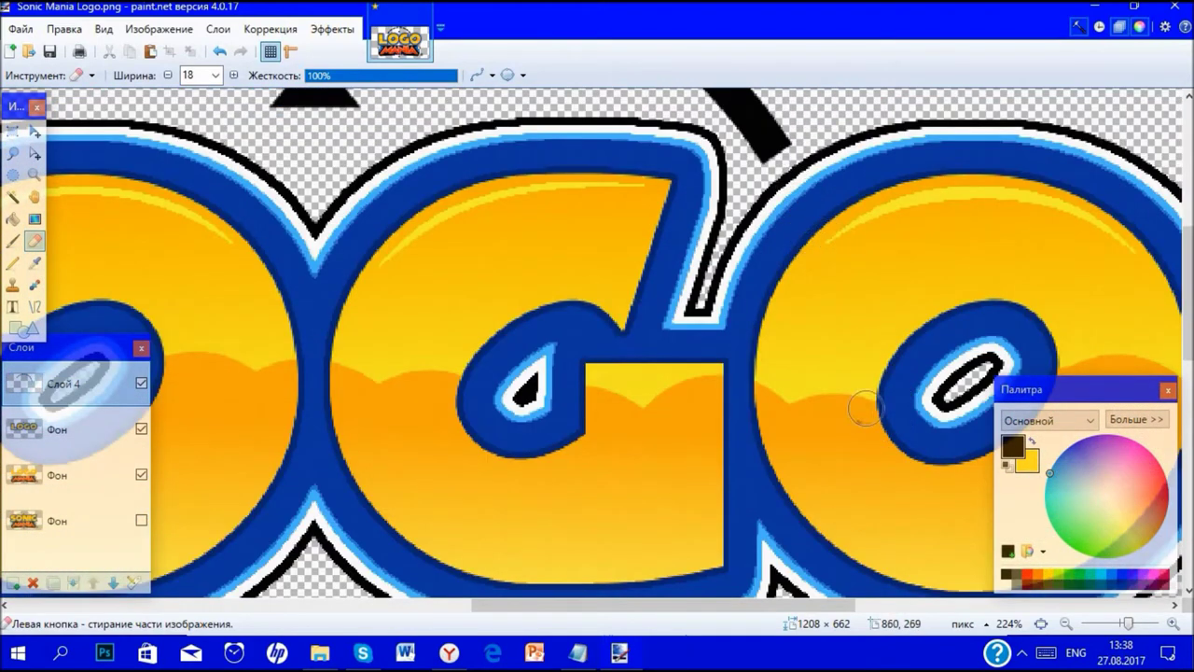
- Merge the dashed arc layer down into the LOGO layer, and that layer down into the MANIA layer
{"action": "scroll", "coordinate": [866, 453], "scroll_direction": "down", "scroll_amount": 3}
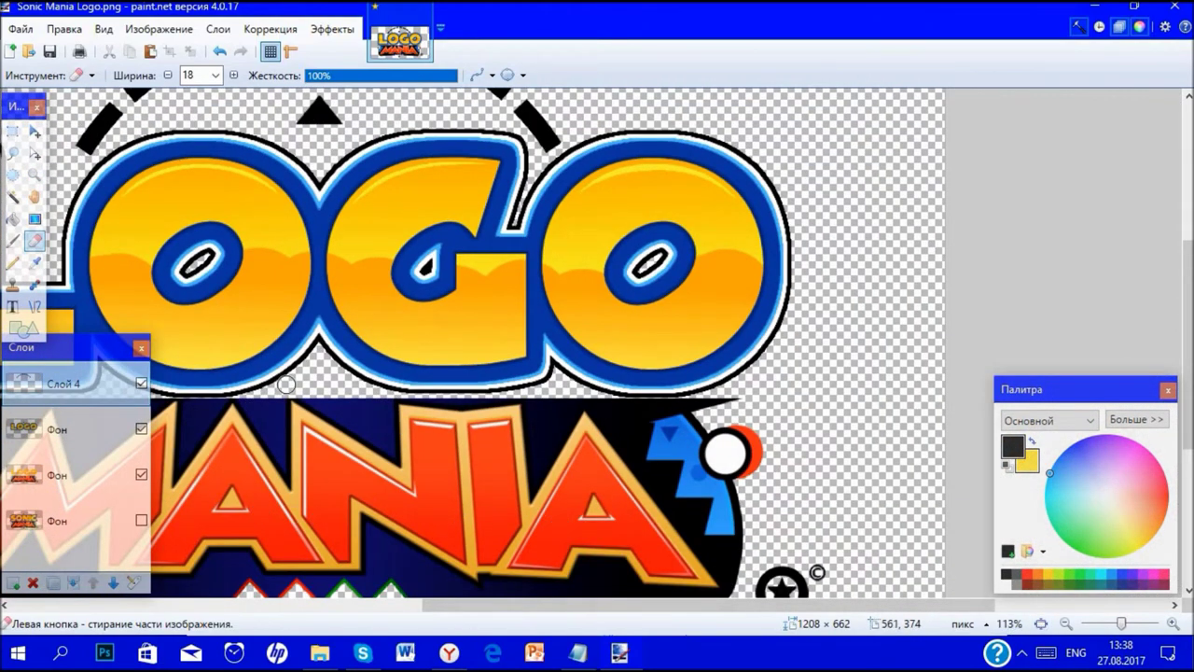
{"action": "left_click", "coordinate": [1040, 624]}
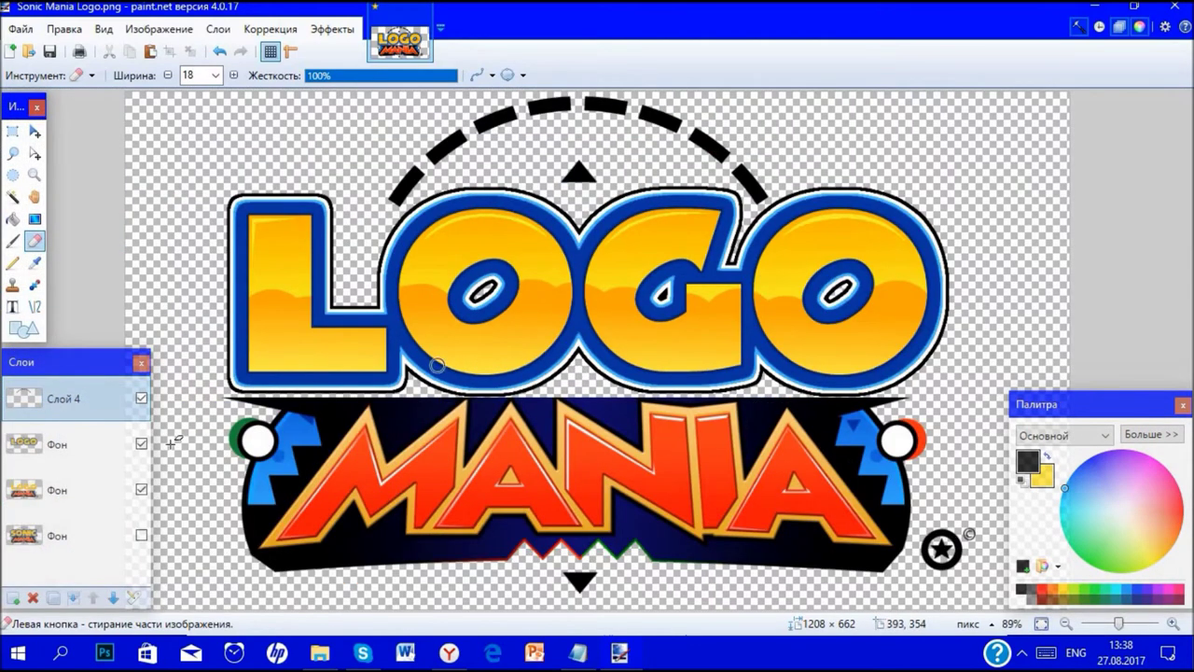
{"action": "left_click", "coordinate": [74, 598]}
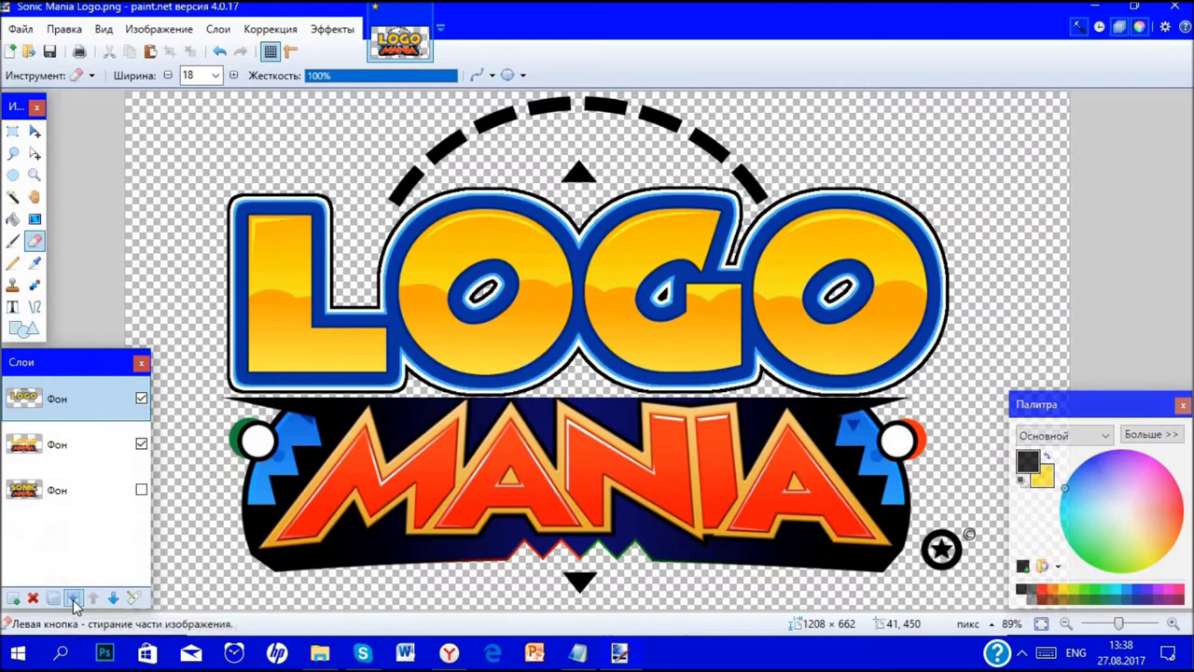
{"action": "left_click", "coordinate": [74, 598]}
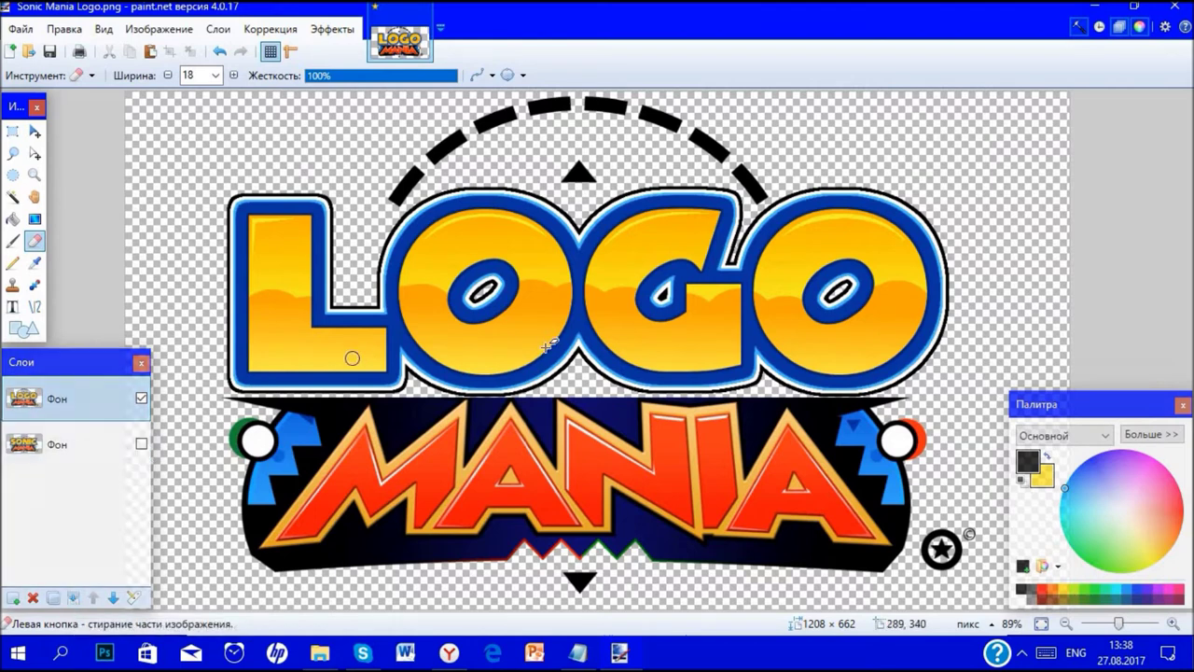
- Draw a black line about 111 pixels long from the lower-left corner of the L's outline into the MANIA banner
{"action": "left_click", "coordinate": [35, 306]}
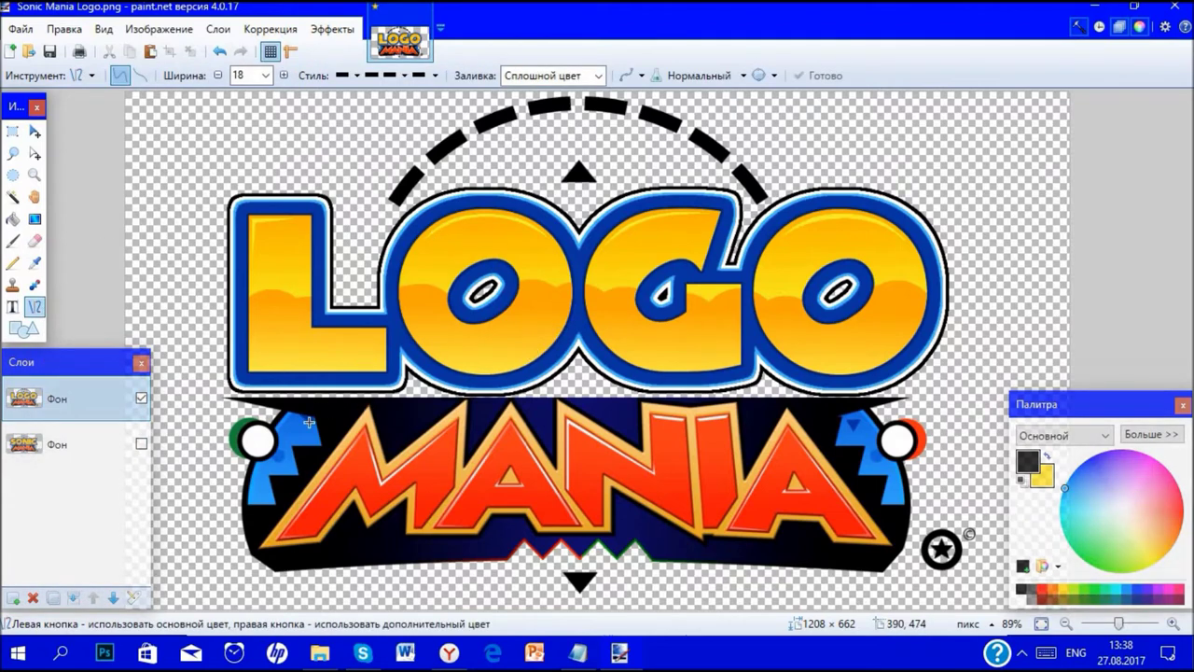
{"action": "scroll", "coordinate": [307, 420], "scroll_direction": "up", "scroll_amount": 3}
{"action": "scroll", "coordinate": [547, 311], "scroll_direction": "up", "scroll_amount": 3}
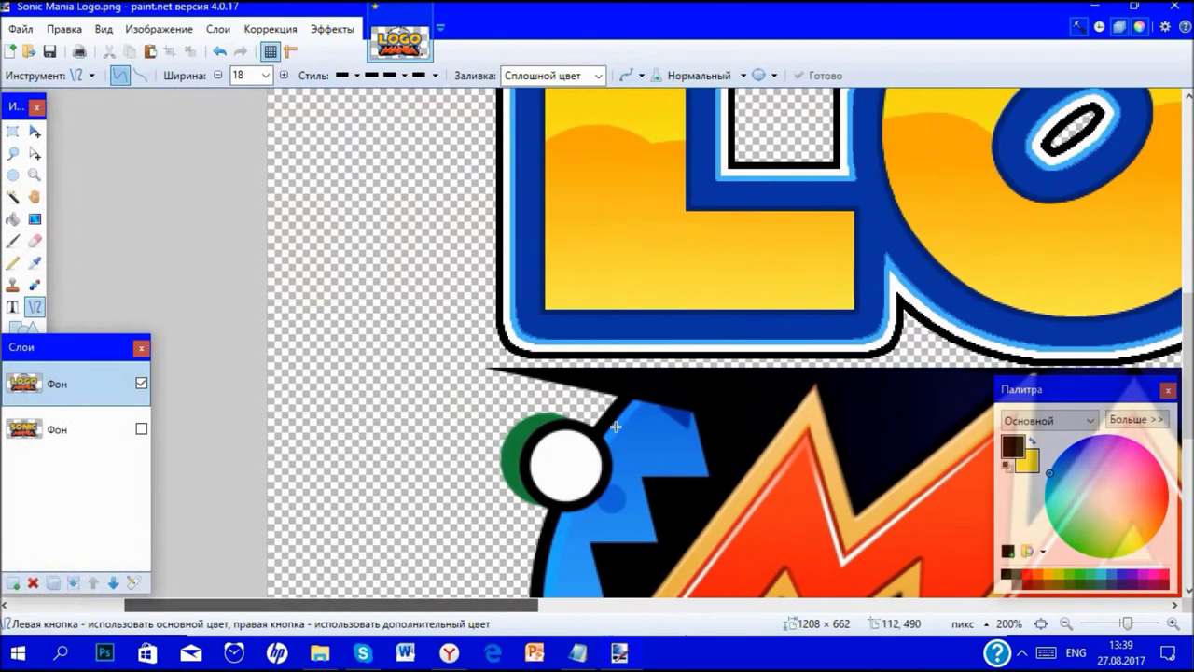
{"action": "left_click_drag", "start_coordinate": [370, 252], "coordinate": [788, 369]}
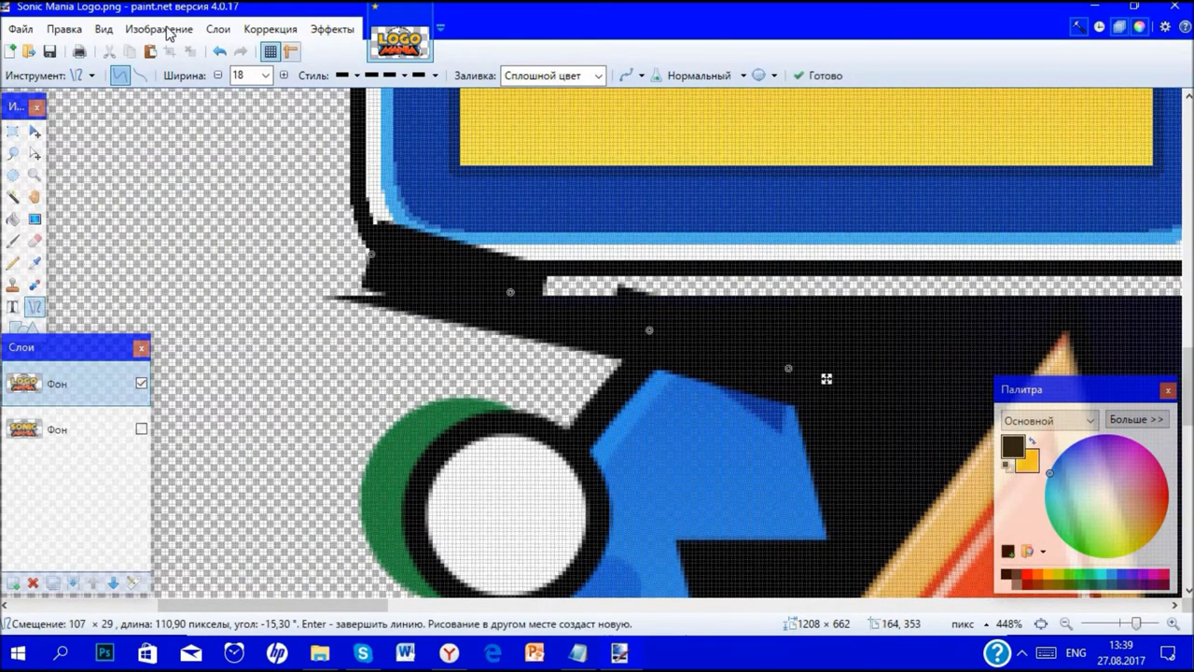
- Set the width of the new connecting line to 1
{"action": "left_click", "coordinate": [266, 75]}
{"action": "scroll", "coordinate": [248, 107], "scroll_direction": "up", "scroll_amount": 13}
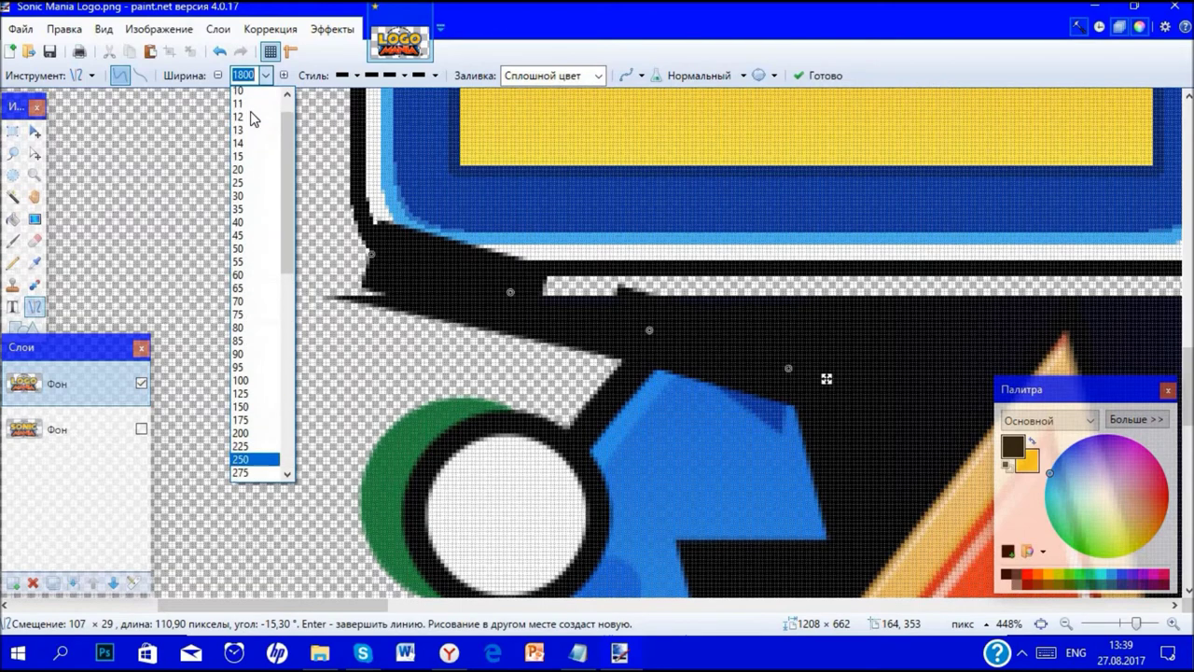
{"action": "left_click", "coordinate": [237, 90]}
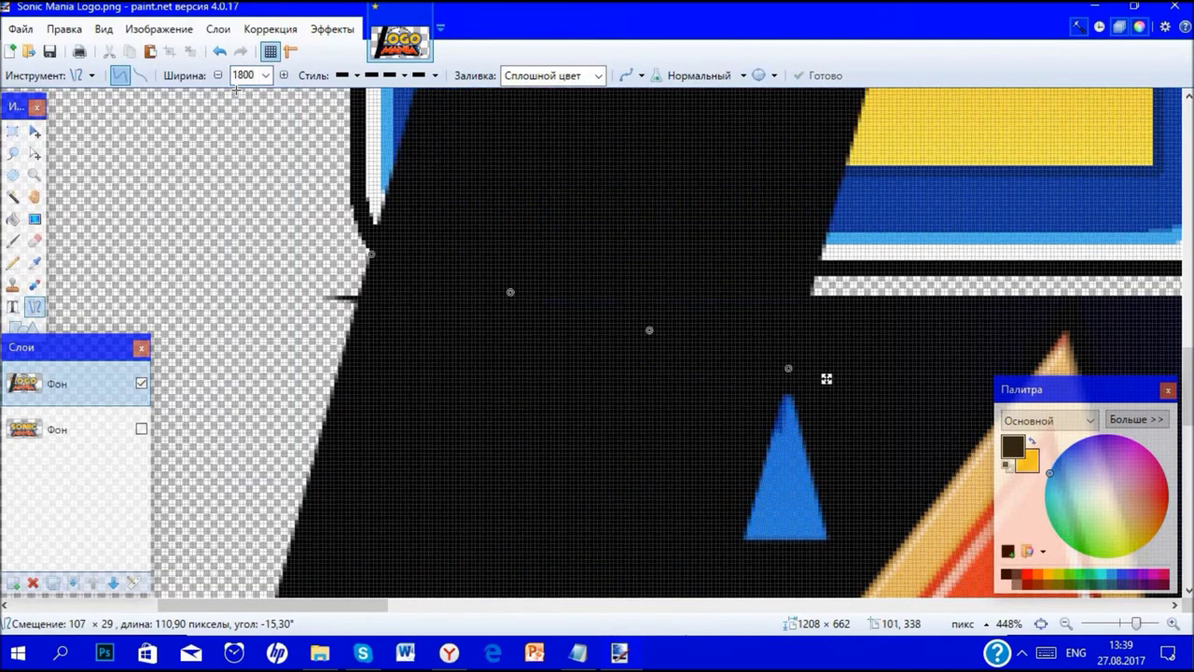
{"action": "left_click", "coordinate": [266, 75]}
{"action": "scroll", "coordinate": [280, 187], "scroll_direction": "up", "scroll_amount": 15}
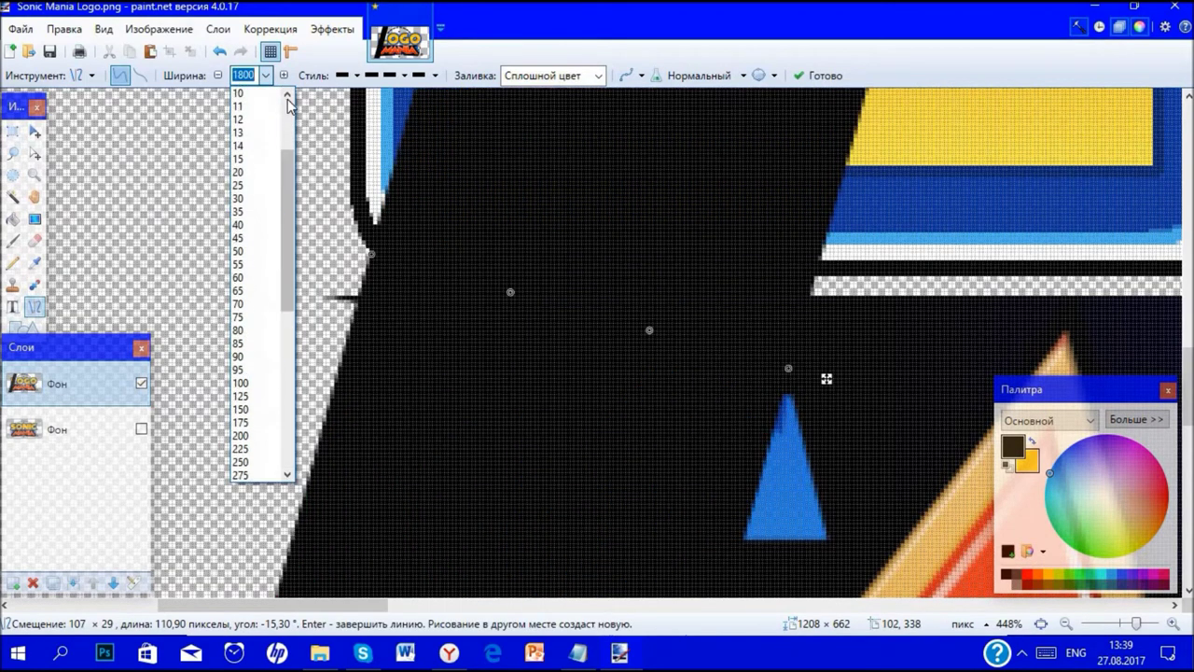
{"action": "scroll", "coordinate": [287, 171], "scroll_direction": "up", "scroll_amount": 3}
{"action": "left_click", "coordinate": [238, 93]}
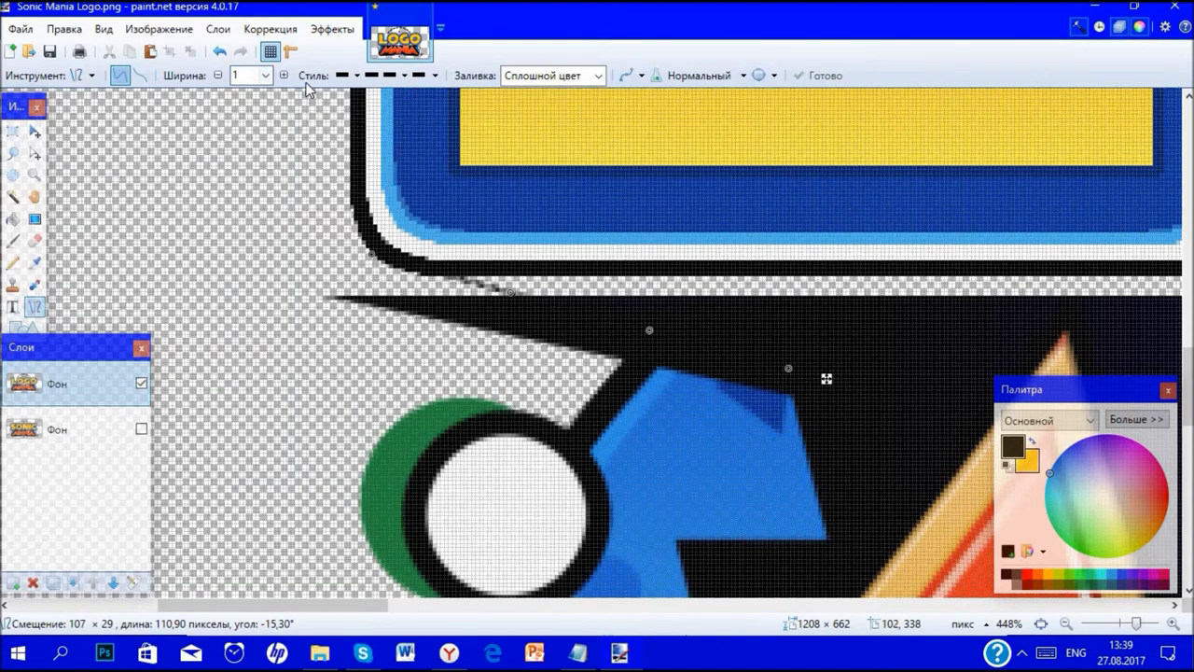
- Make the connecting line solid with a width of 3, and shorten it to about 77 pixels by adjusting its points
{"action": "left_click", "coordinate": [390, 82]}
{"action": "left_click", "coordinate": [424, 89]}
{"action": "left_click_drag", "start_coordinate": [372, 258], "coordinate": [380, 260]}
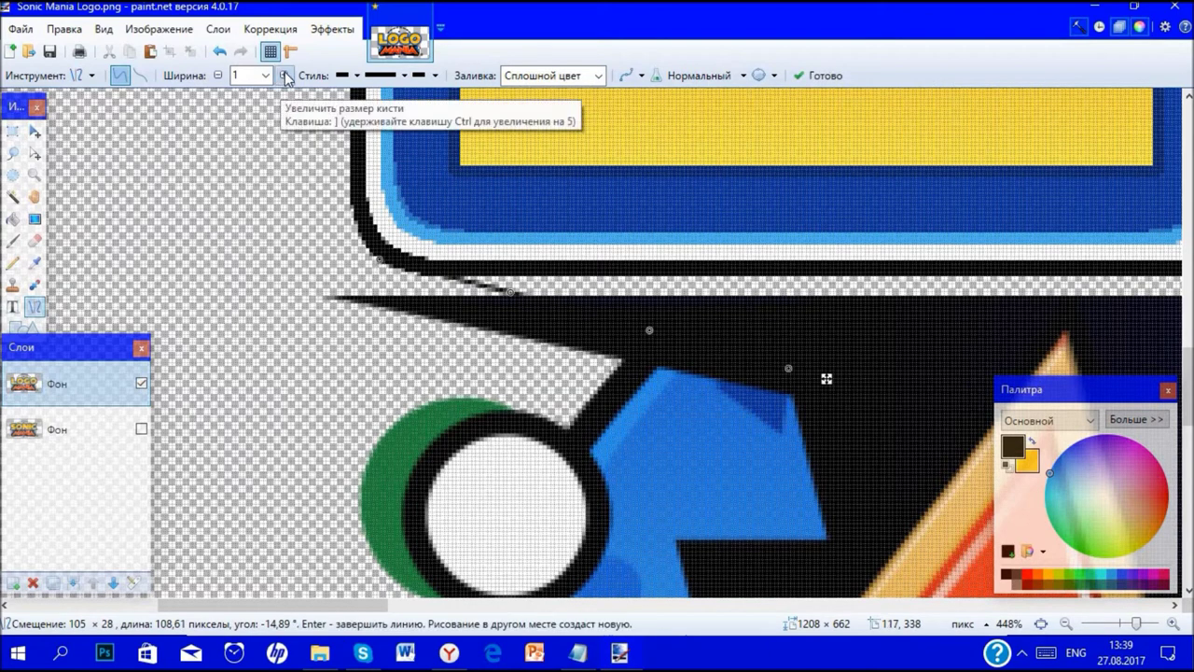
{"action": "left_click", "coordinate": [285, 76]}
{"action": "left_click", "coordinate": [284, 75]}
{"action": "left_click_drag", "start_coordinate": [379, 261], "coordinate": [390, 259]}
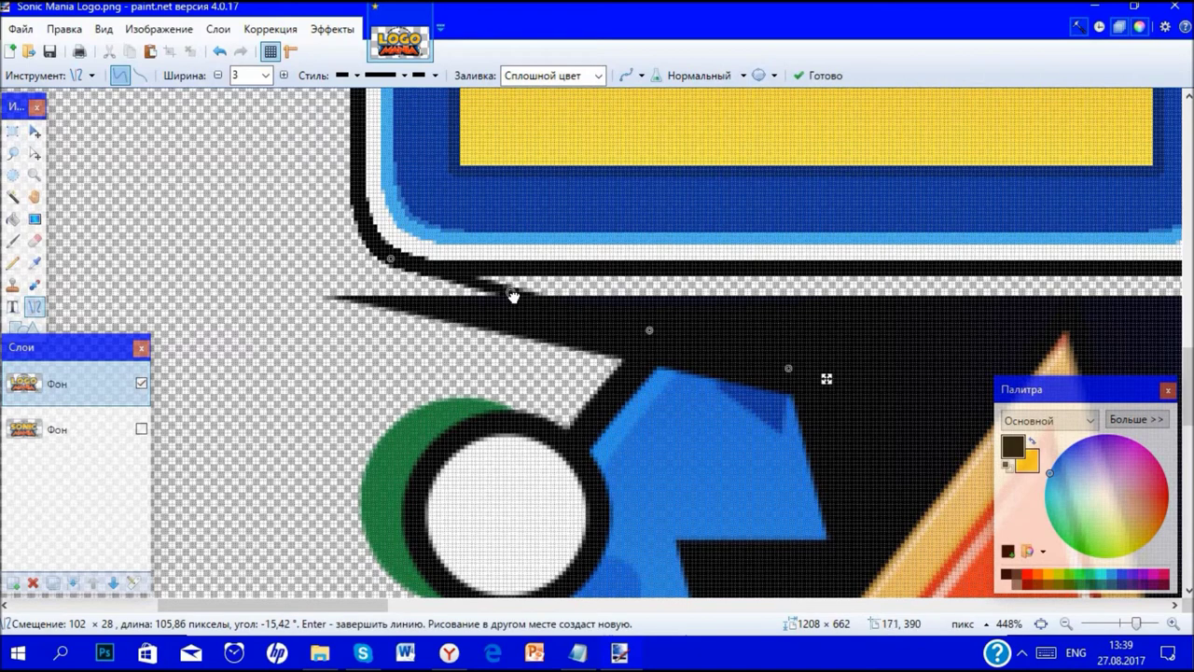
{"action": "left_click_drag", "start_coordinate": [649, 329], "coordinate": [676, 340]}
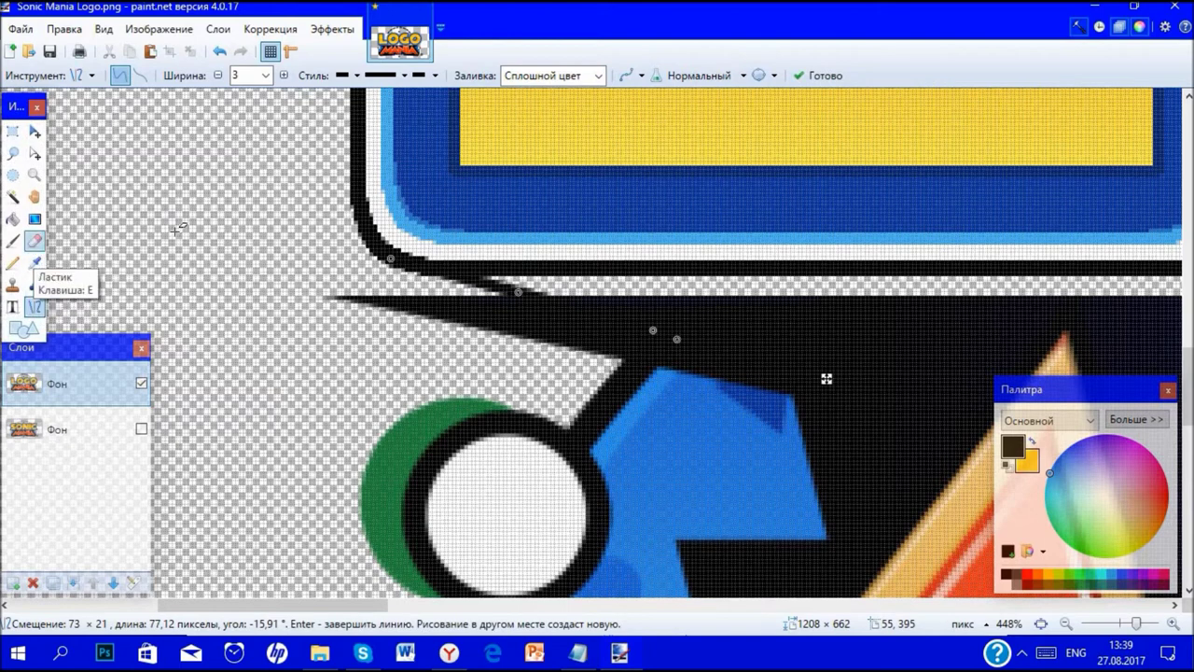
- Erase the banner's pointed left tip and lower edge outside the connecting line with a 3-pixel eraser
{"action": "left_click", "coordinate": [34, 240]}
{"action": "left_click_drag", "start_coordinate": [322, 294], "coordinate": [602, 359]}
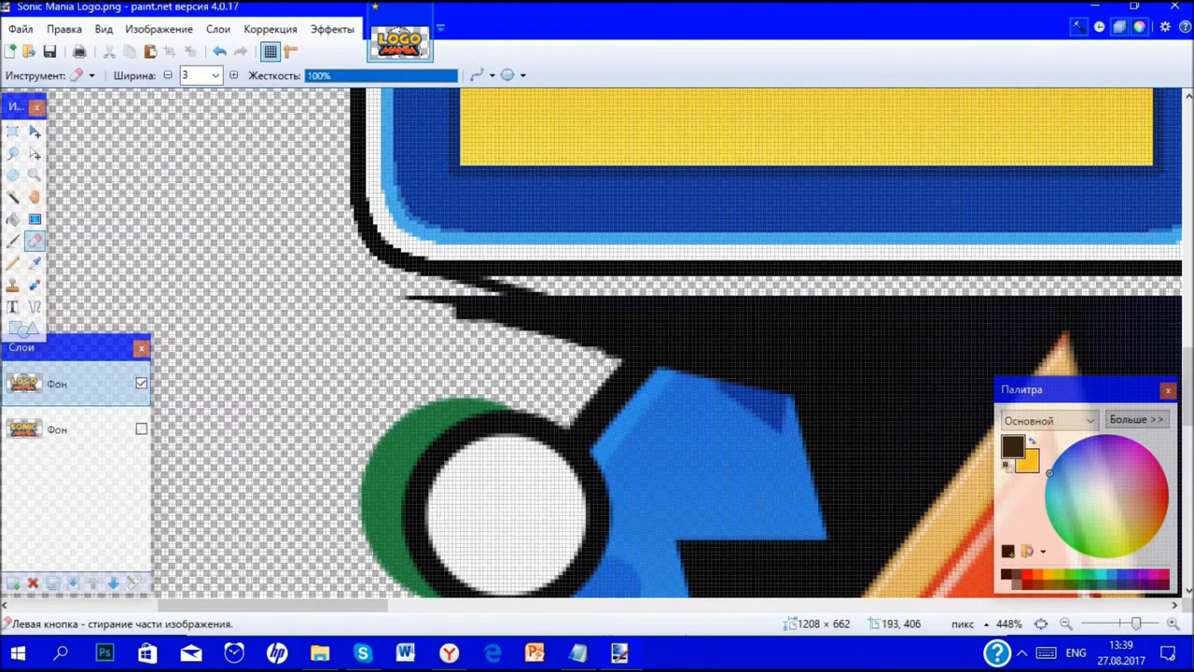
{"action": "mouse_move", "coordinate": [550, 328]}
{"action": "left_mouse_down"}
{"action": "mouse_move", "coordinate": [466, 296]}
{"action": "mouse_move", "coordinate": [396, 291]}
{"action": "mouse_move", "coordinate": [462, 315]}
{"action": "left_mouse_up"}
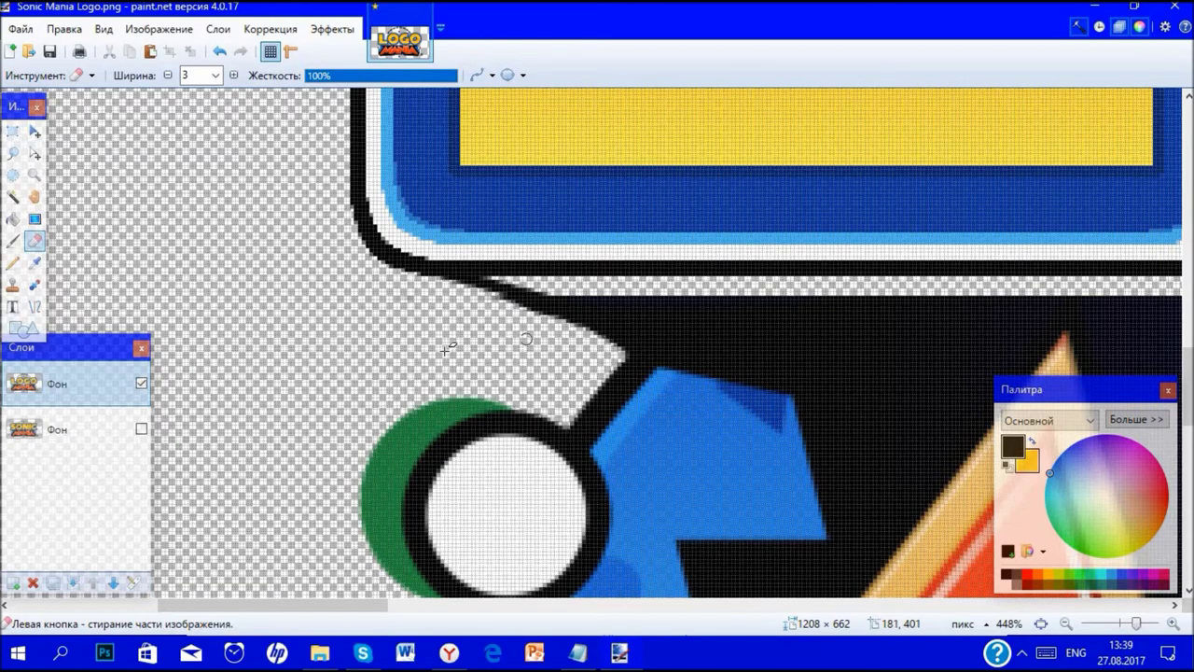
- Erase the lower edge and outer end of the MANIA banner's pointed right tip with the 3-pixel eraser
{"action": "scroll", "coordinate": [446, 349], "scroll_direction": "down", "scroll_amount": 7, "text": "ctrl"}
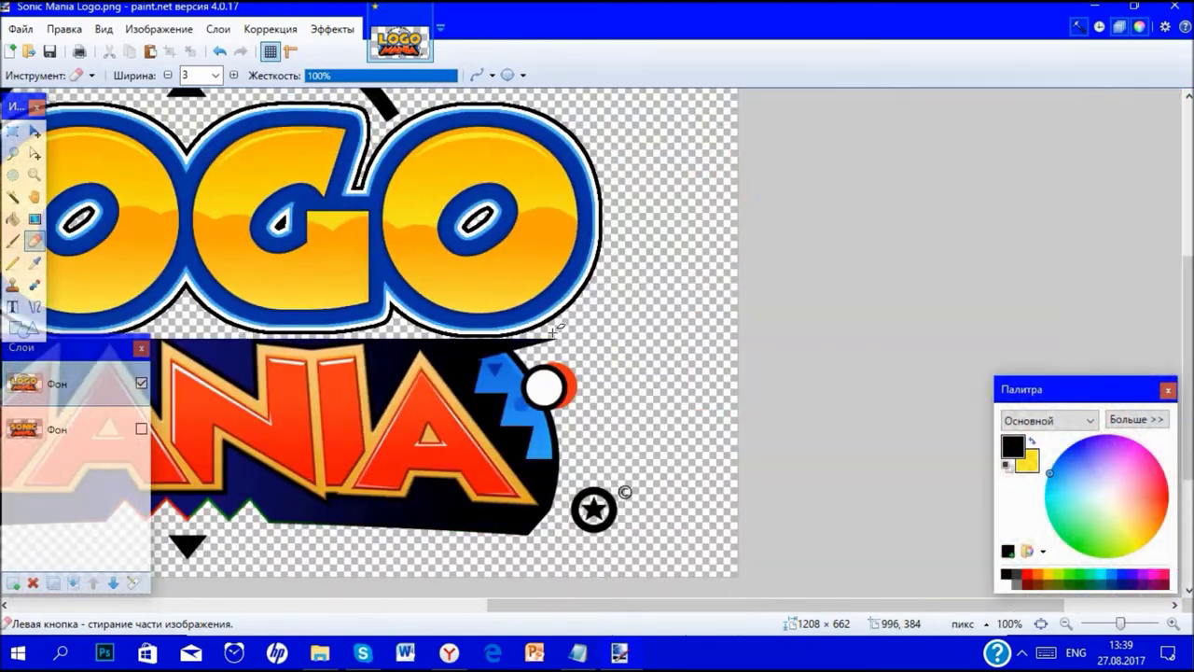
{"action": "scroll", "coordinate": [560, 331], "scroll_direction": "up", "scroll_amount": 4, "text": "ctrl"}
{"action": "scroll", "coordinate": [644, 333], "scroll_direction": "down", "scroll_amount": 2, "text": "ctrl"}
{"action": "scroll", "coordinate": [790, 326], "scroll_direction": "up", "scroll_amount": 3, "text": "ctrl"}
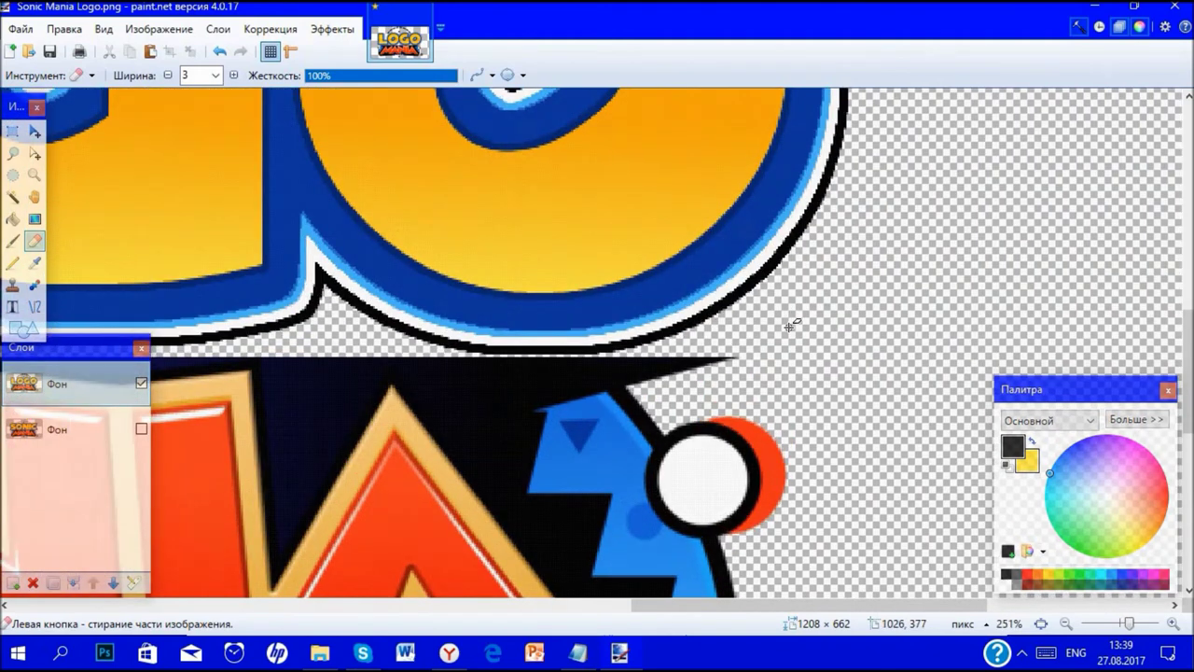
{"action": "scroll", "coordinate": [790, 326], "scroll_direction": "up", "scroll_amount": 4, "text": "ctrl"}
{"action": "mouse_move", "coordinate": [635, 412]}
{"action": "left_mouse_down"}
{"action": "mouse_move", "coordinate": [492, 435]}
{"action": "mouse_move", "coordinate": [380, 474]}
{"action": "mouse_move", "coordinate": [640, 431]}
{"action": "mouse_move", "coordinate": [542, 448]}
{"action": "mouse_move", "coordinate": [545, 417]}
{"action": "mouse_move", "coordinate": [403, 466]}
{"action": "mouse_move", "coordinate": [453, 430]}
{"action": "mouse_move", "coordinate": [536, 415]}
{"action": "left_mouse_up"}
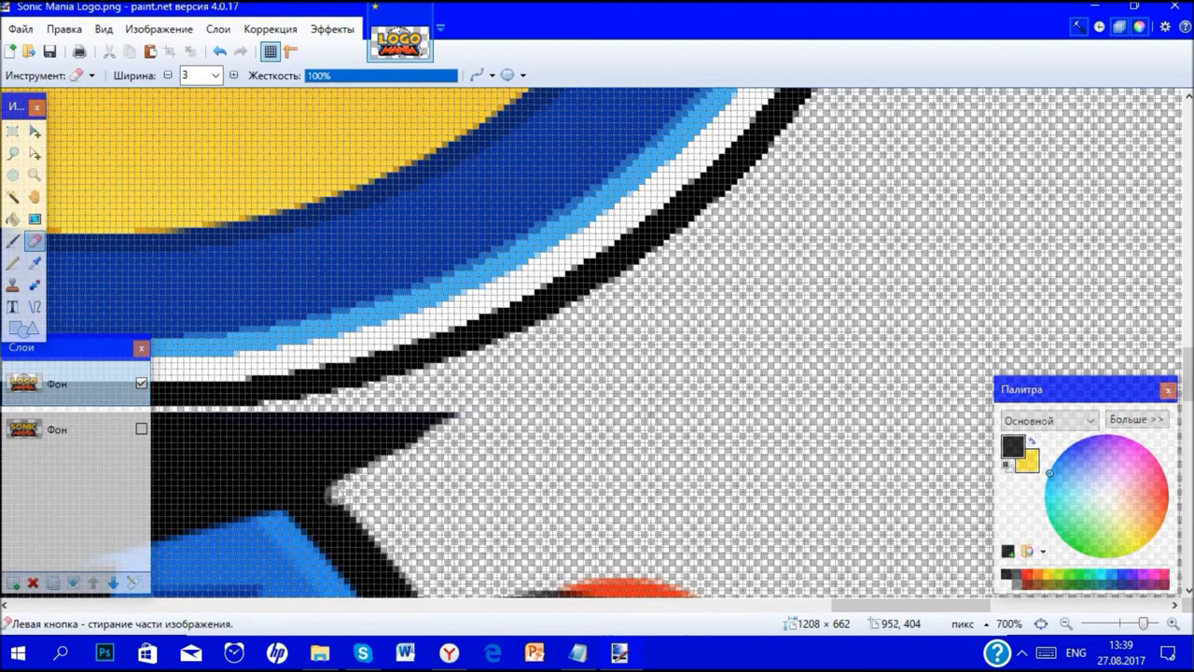
{"action": "key", "text": "ctrl+z"}
{"action": "mouse_move", "coordinate": [439, 463]}
{"action": "left_mouse_down"}
{"action": "mouse_move", "coordinate": [611, 418]}
{"action": "mouse_move", "coordinate": [538, 460]}
{"action": "left_mouse_up"}
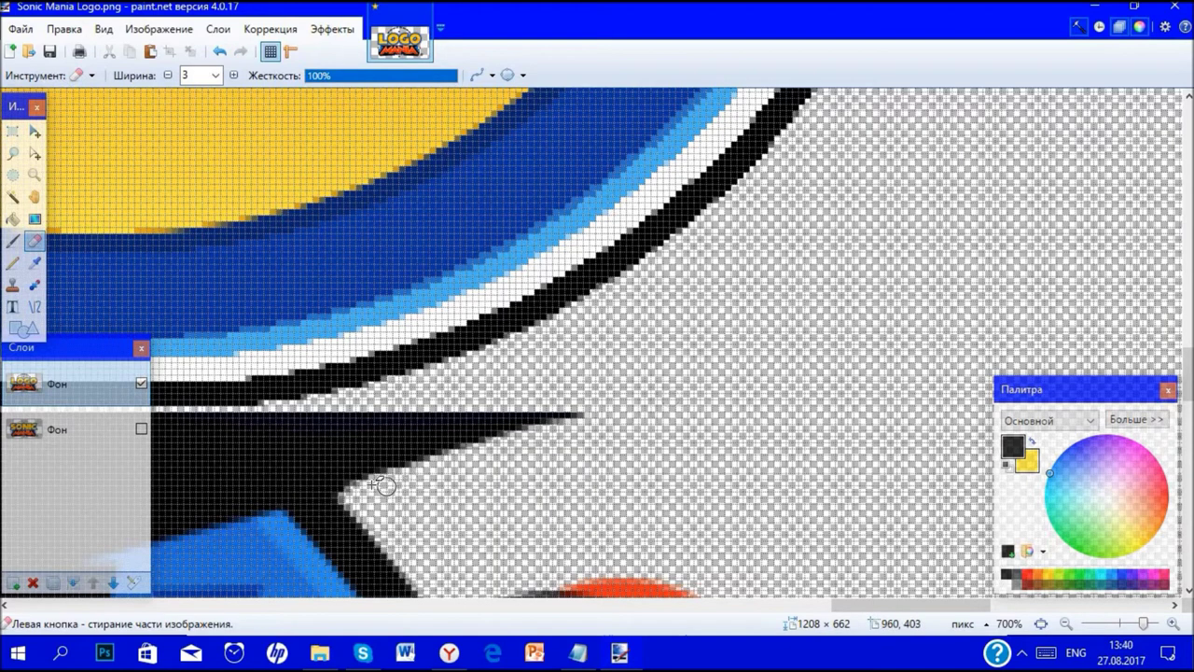
{"action": "left_click_drag", "start_coordinate": [366, 487], "coordinate": [574, 414]}
{"action": "left_click_drag", "start_coordinate": [377, 481], "coordinate": [574, 399]}
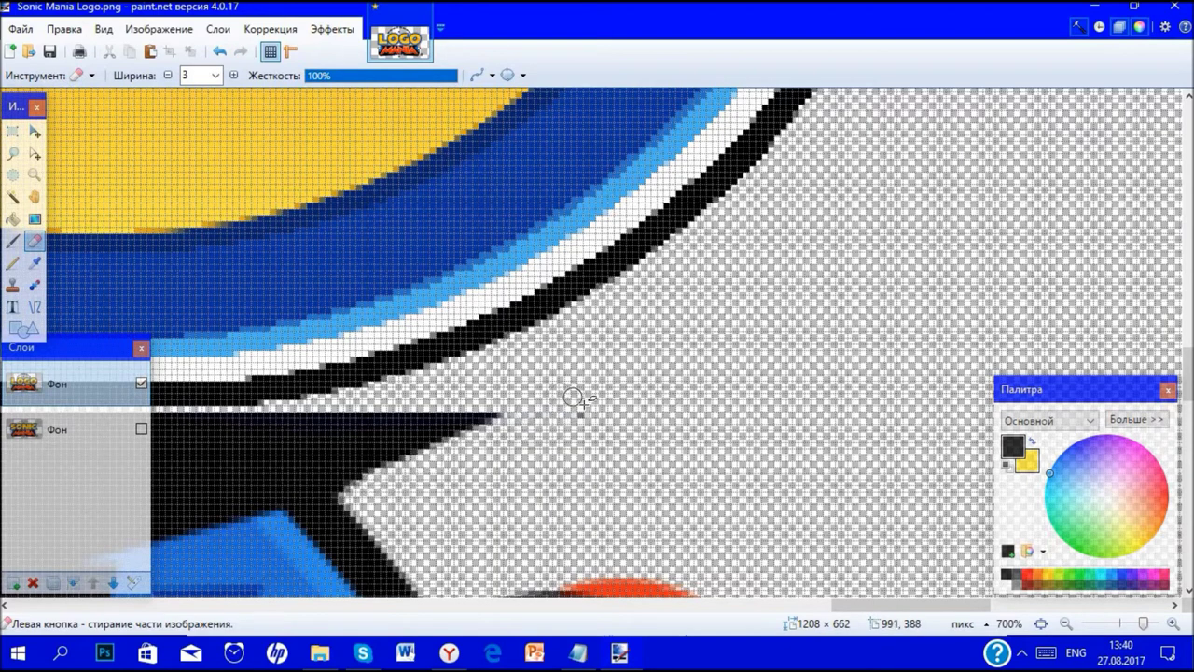
- Draw a 3-pixel black line about 81 pixels long from the banner's right corner to the last O's outline, and erase the tip outside it
{"action": "left_click", "coordinate": [35, 306]}
{"action": "left_click_drag", "start_coordinate": [350, 473], "coordinate": [722, 188]}
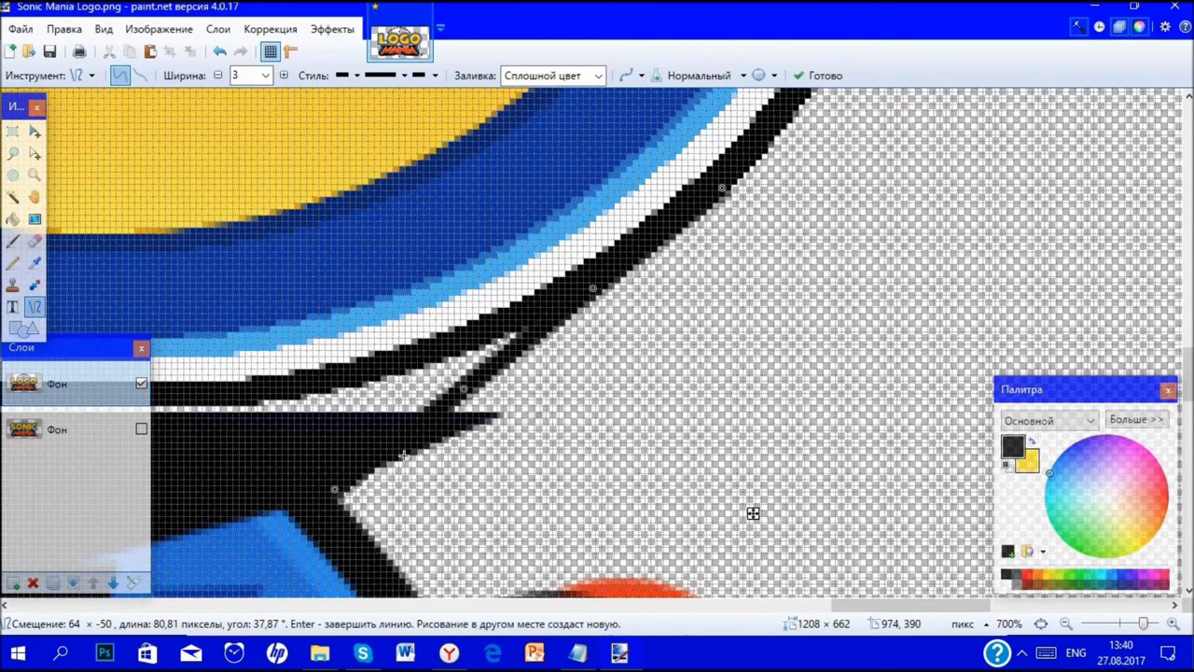
{"action": "left_click", "coordinate": [35, 241]}
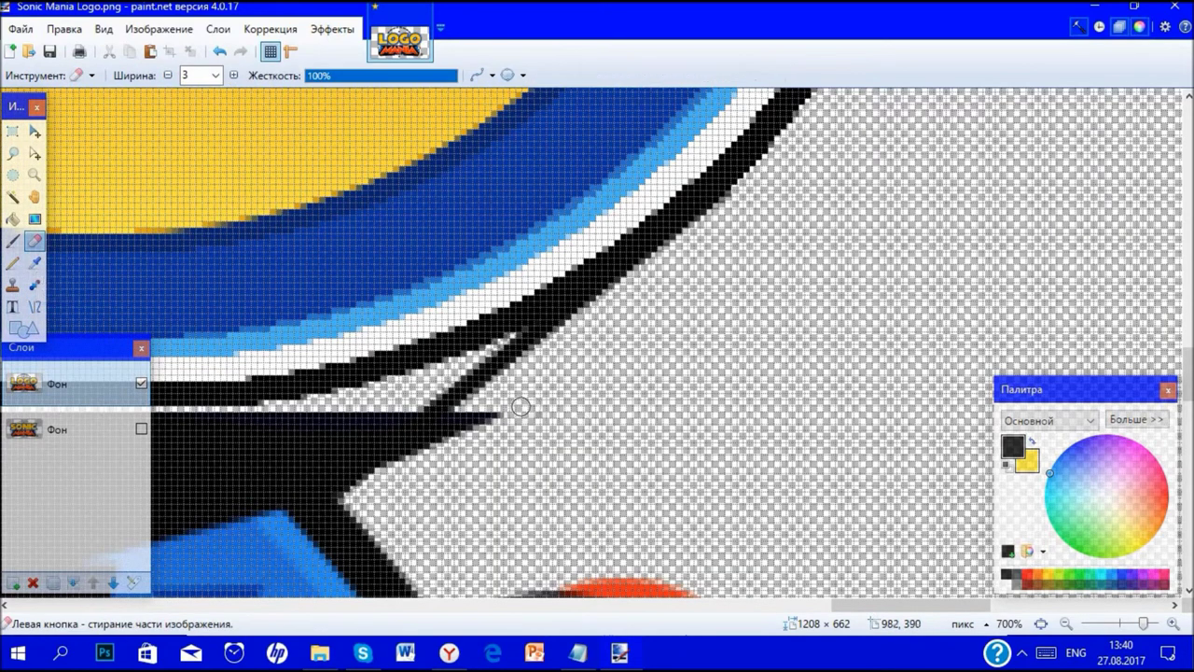
{"action": "left_click_drag", "start_coordinate": [480, 418], "coordinate": [421, 457]}
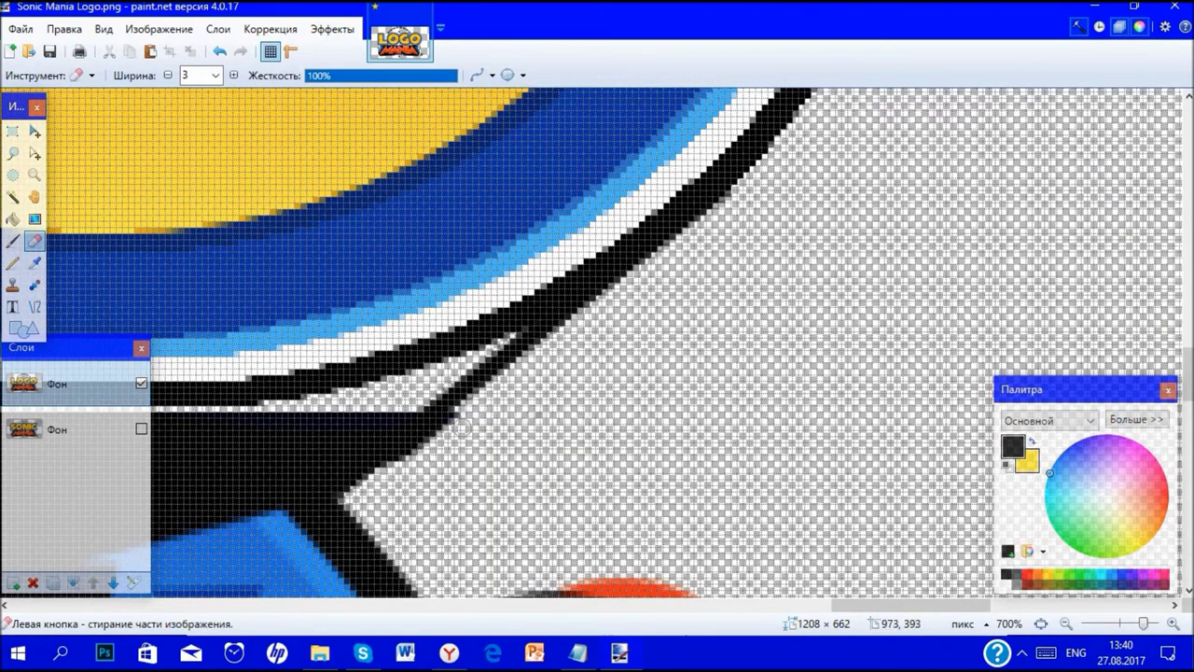
- Erase the rough lower edge beneath the black connecting line at the banner's right corner with the 3-pixel eraser
{"action": "left_click_drag", "start_coordinate": [424, 457], "coordinate": [468, 416]}
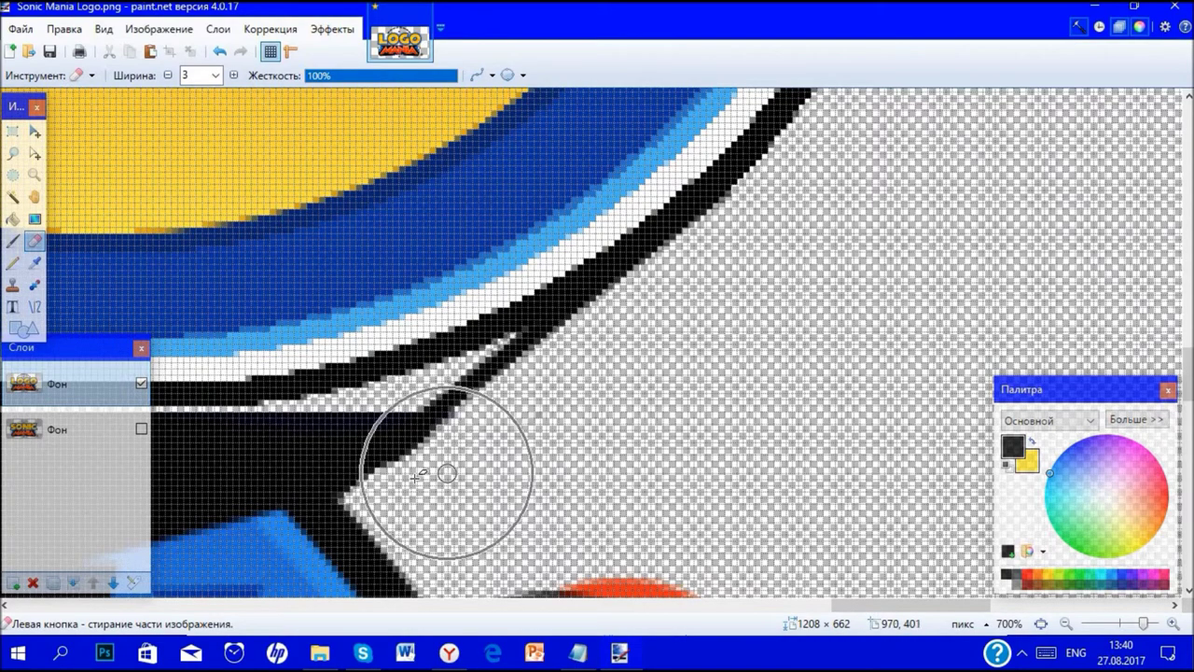
{"action": "scroll", "coordinate": [464, 428], "scroll_direction": "down", "scroll_amount": 4}
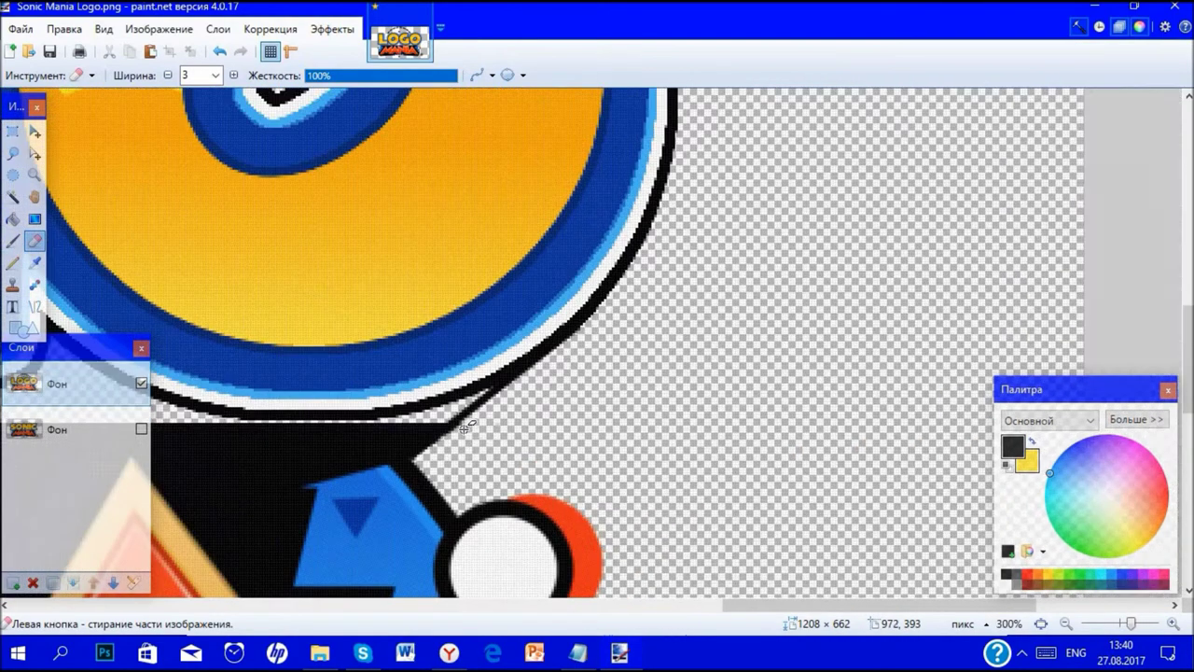
{"action": "scroll", "coordinate": [471, 446], "scroll_direction": "left", "scroll_amount": 5}
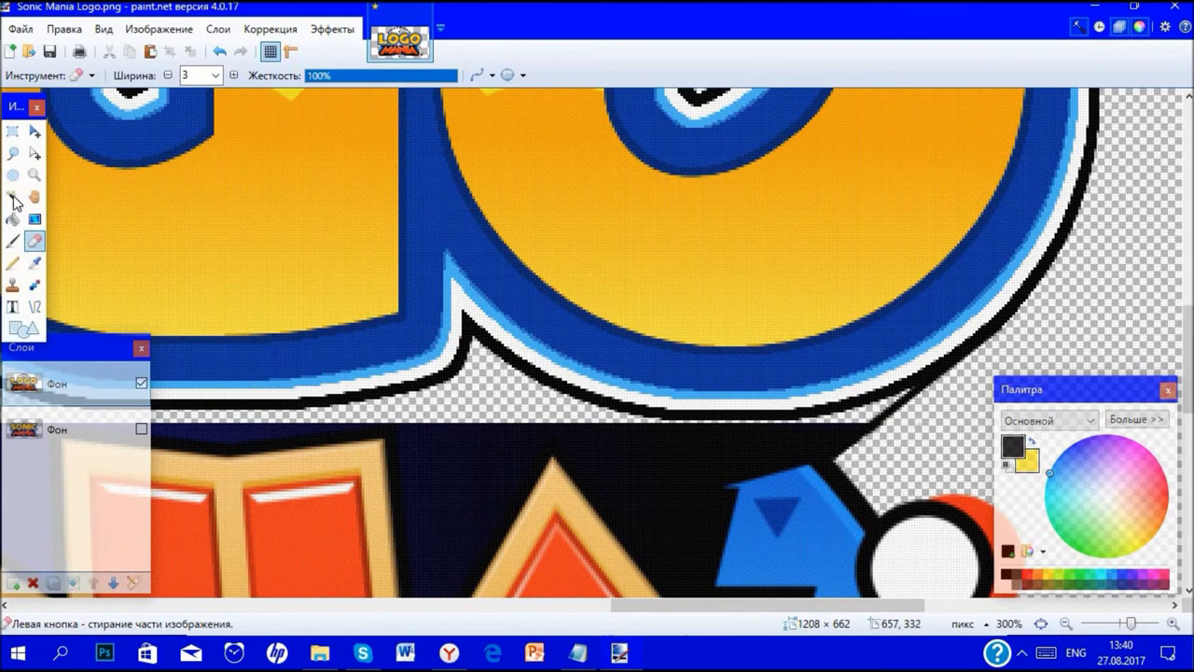
- Select the MANIA banner's dark background together with the joined black outline using the Magic Wand at 43% sensitivity
{"action": "left_click", "coordinate": [13, 197]}
{"action": "scroll", "coordinate": [340, 396], "scroll_direction": "down", "scroll_amount": 5}
{"action": "left_click", "coordinate": [394, 441]}
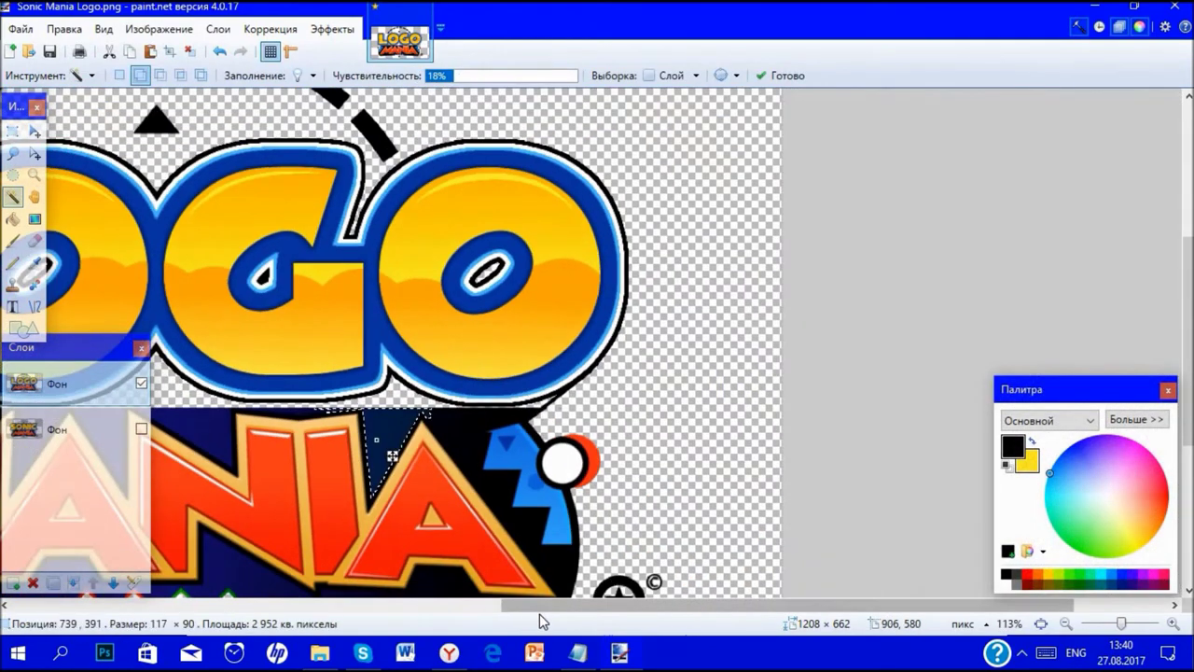
{"action": "scroll", "coordinate": [473, 601], "scroll_direction": "left", "scroll_amount": 3}
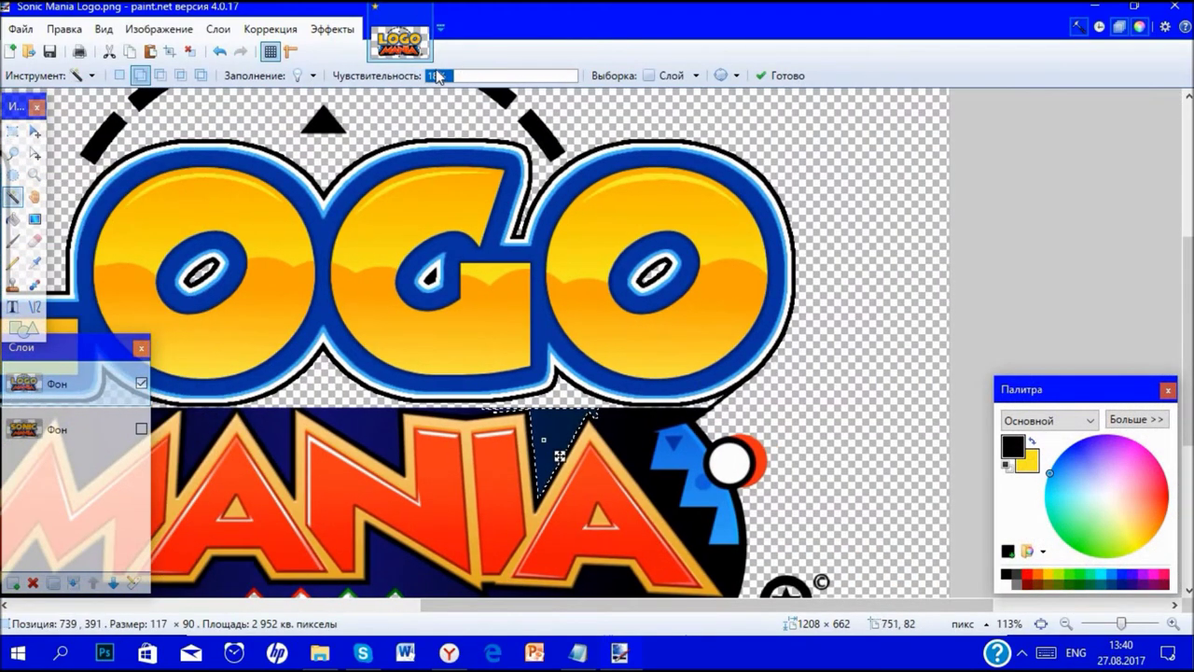
{"action": "left_click_drag", "start_coordinate": [457, 81], "coordinate": [492, 81]}
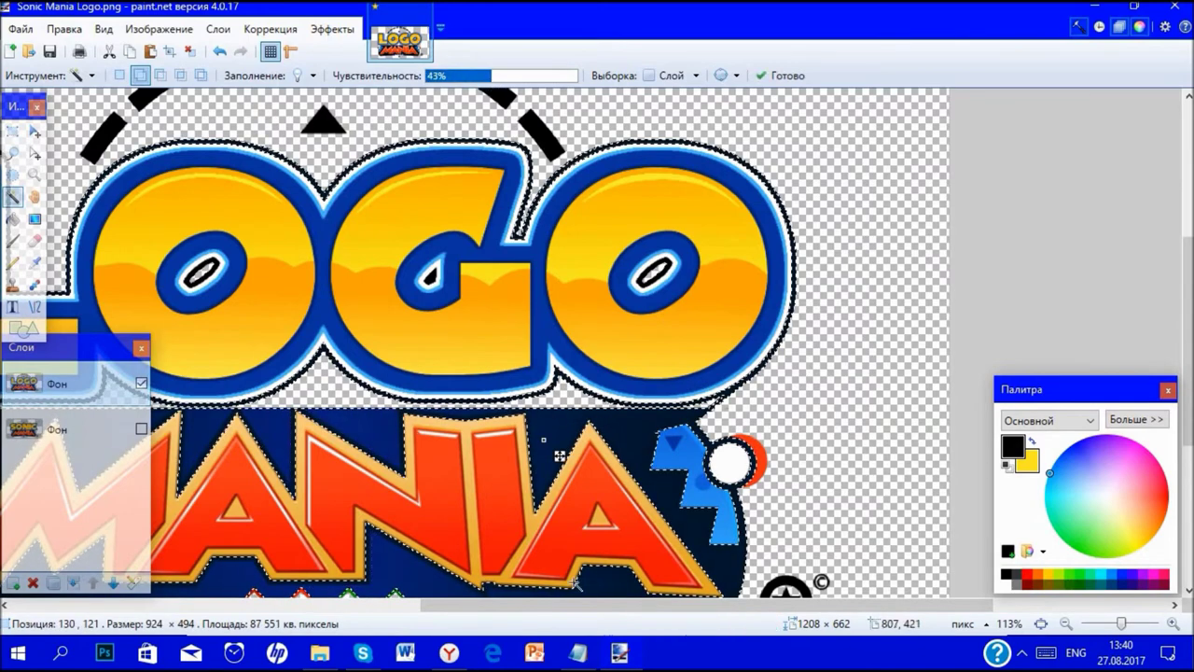
{"action": "left_click_drag", "start_coordinate": [528, 602], "coordinate": [370, 582]}
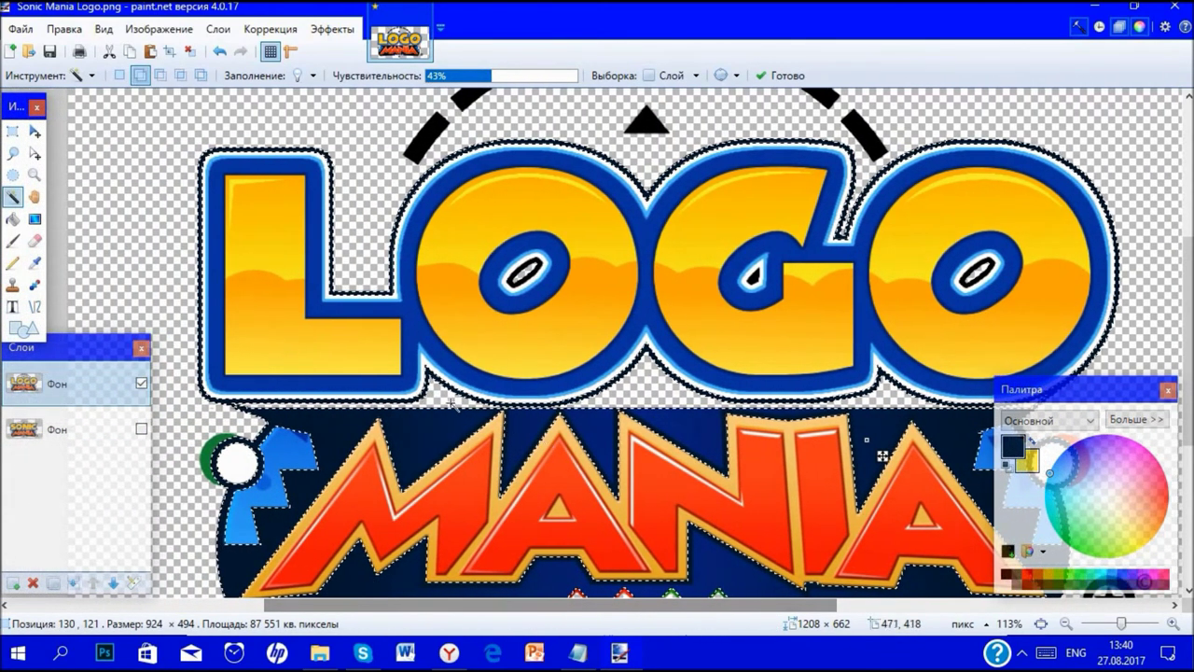
- Add the transparent gap between LOGO and MANIA and its edge pixels to the selection, raising the Magic Wand sensitivity to 54%
{"action": "left_click", "coordinate": [426, 396]}
{"action": "scroll", "coordinate": [457, 413], "scroll_direction": "up", "scroll_amount": 10}
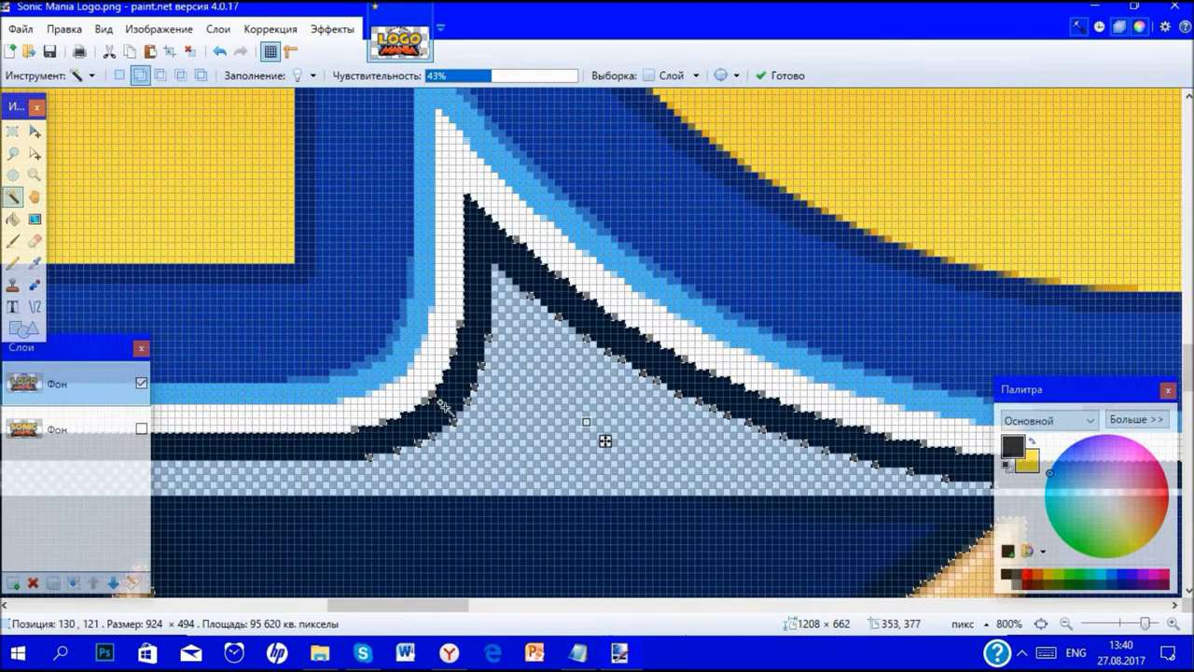
{"action": "left_click", "coordinate": [465, 440]}
{"action": "left_click", "coordinate": [421, 471]}
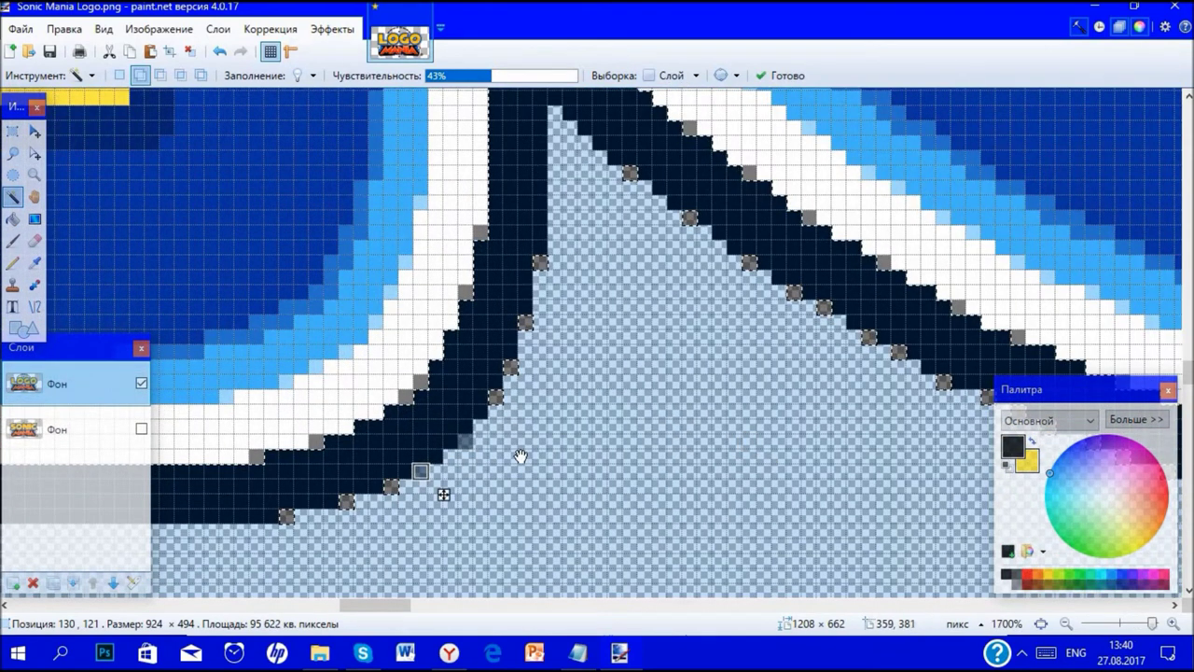
{"action": "left_click", "coordinate": [509, 79]}
{"action": "scroll", "coordinate": [597, 485], "scroll_direction": "down", "scroll_amount": 10}
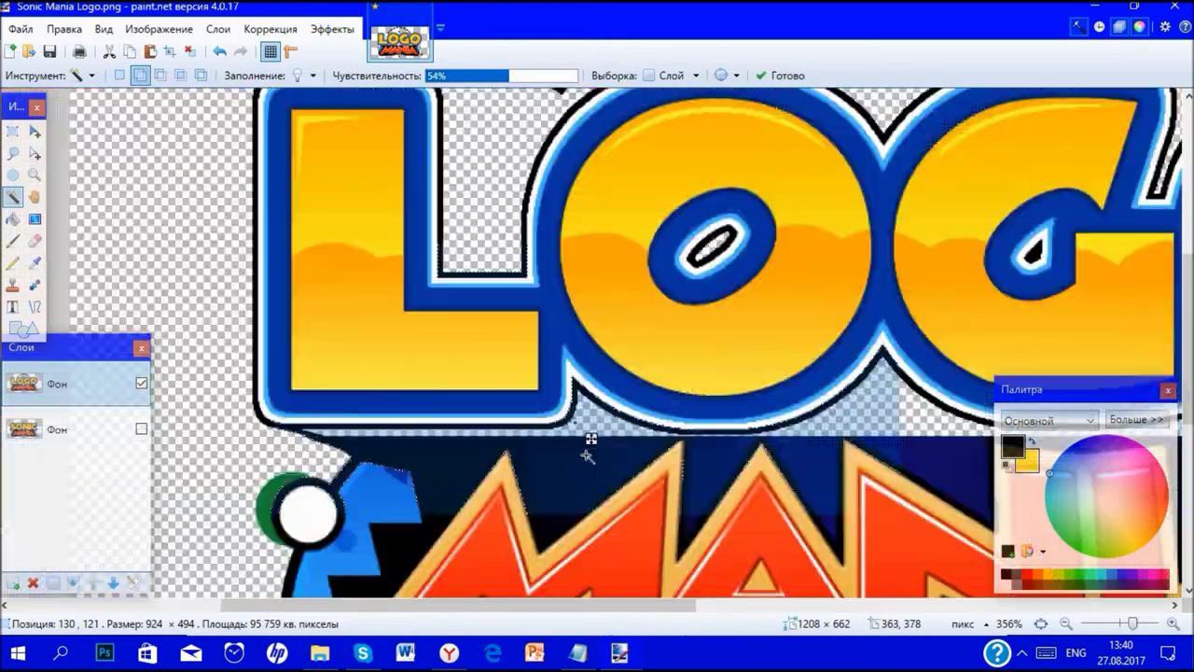
{"action": "scroll", "coordinate": [633, 539], "scroll_direction": "right", "scroll_amount": 6}
{"action": "scroll", "coordinate": [632, 539], "scroll_direction": "left", "scroll_amount": 2}
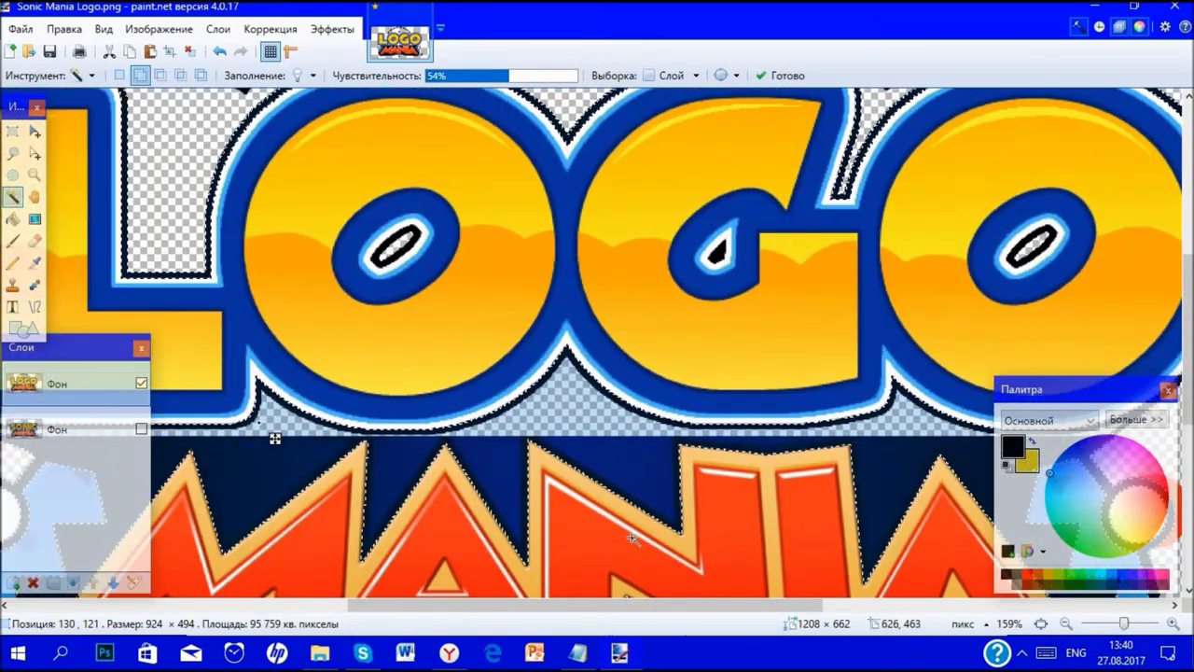
{"action": "scroll", "coordinate": [632, 540], "scroll_direction": "down", "scroll_amount": 3}
{"action": "scroll", "coordinate": [633, 539], "scroll_direction": "up", "scroll_amount": 1}
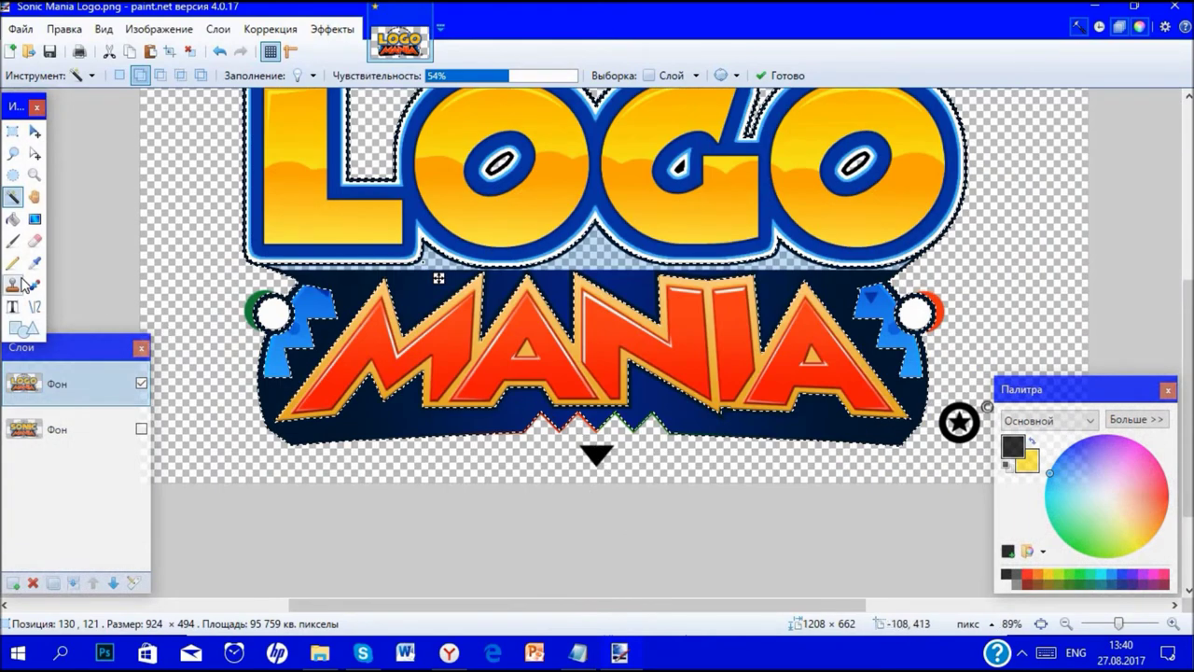
{"action": "scroll", "coordinate": [653, 354], "scroll_direction": "up", "scroll_amount": 2}
{"action": "scroll", "coordinate": [653, 354], "scroll_direction": "down", "scroll_amount": 2}
{"action": "scroll", "coordinate": [839, 391], "scroll_direction": "up", "scroll_amount": 2}
- Set the secondary colour to blue 0000FF and draw a radial gradient over the selection, centred just below the LOGO letters
{"action": "left_click", "coordinate": [1168, 428]}
{"action": "left_click", "coordinate": [875, 427]}
{"action": "left_click_drag", "start_coordinate": [1056, 433], "coordinate": [1055, 390]}
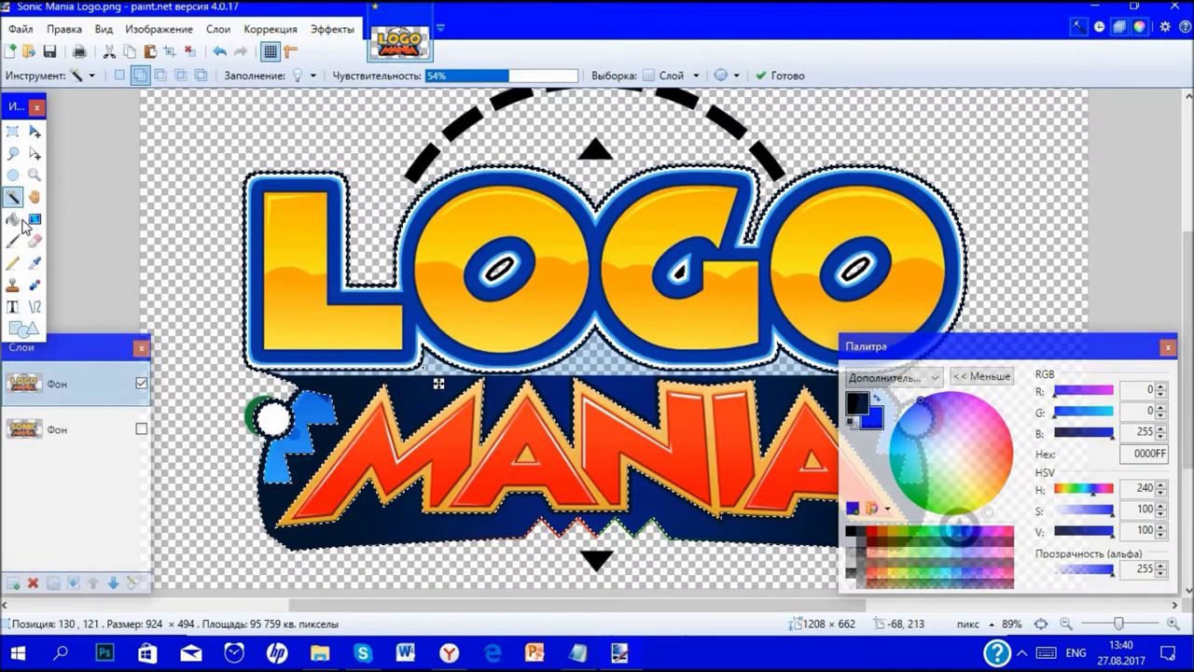
{"action": "left_click", "coordinate": [35, 219]}
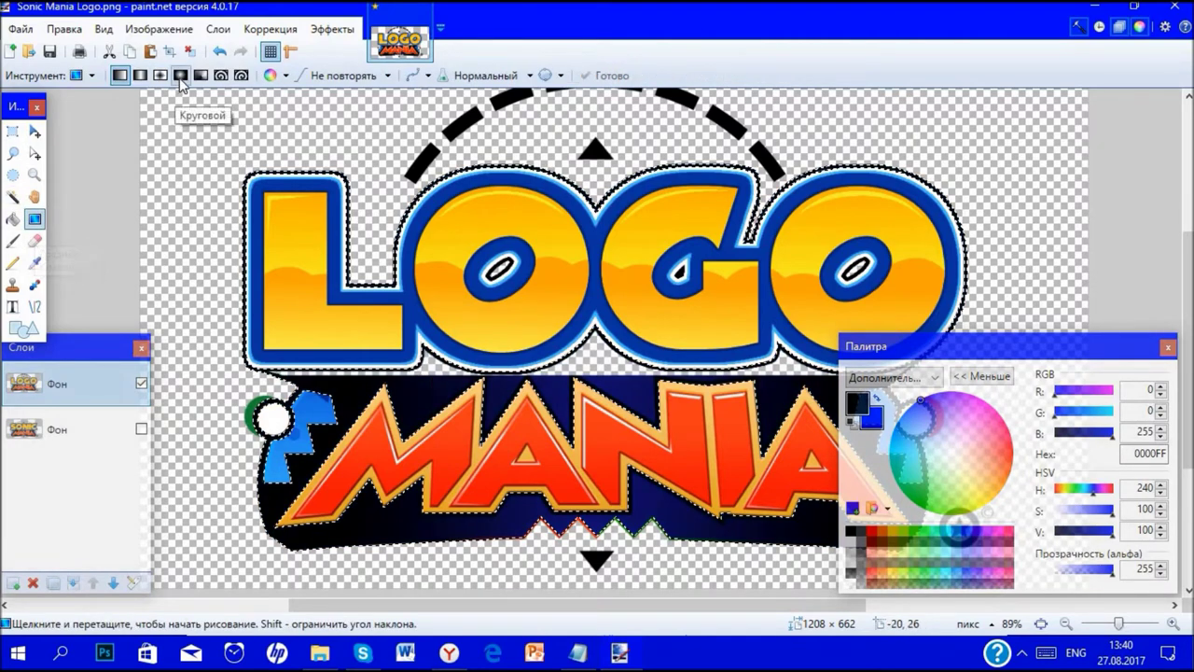
{"action": "left_click_drag", "start_coordinate": [601, 383], "coordinate": [574, 169]}
{"action": "left_click_drag", "start_coordinate": [695, 203], "coordinate": [593, 364]}
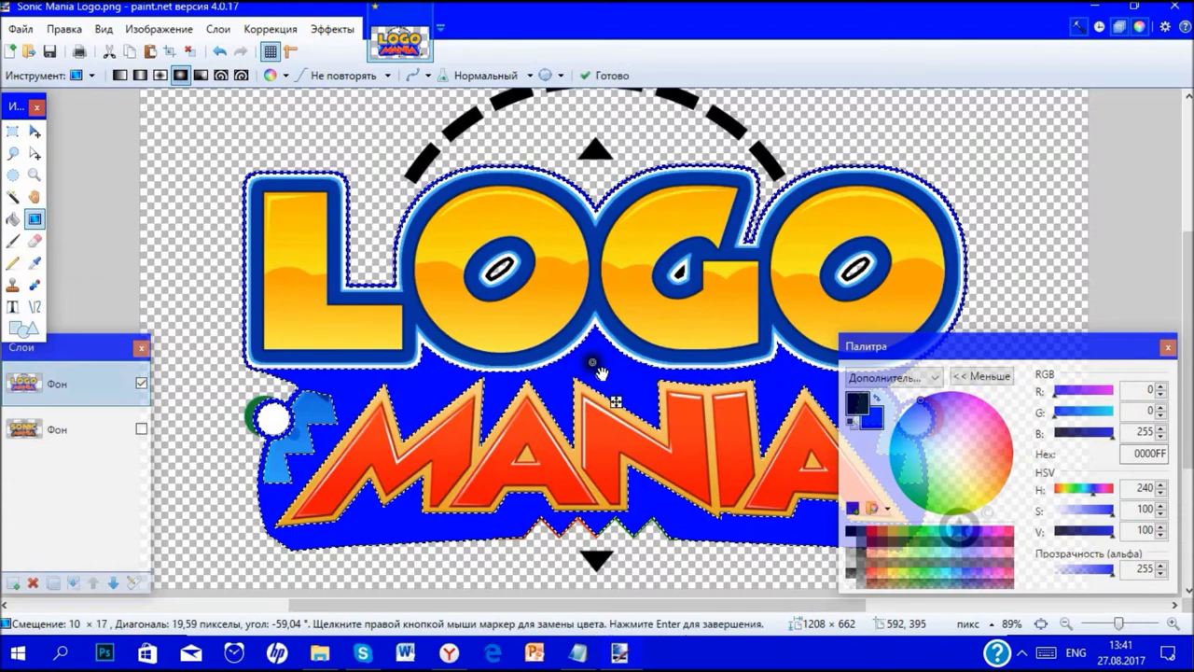
- Swap the gradient colours so blue is in the centre, and stretch its radius about 274 pixels up to the top triangle
{"action": "left_click", "coordinate": [878, 399]}
{"action": "left_click_drag", "start_coordinate": [615, 403], "coordinate": [591, 458]}
{"action": "left_click_drag", "start_coordinate": [598, 383], "coordinate": [598, 383]}
{"action": "left_click_drag", "start_coordinate": [607, 488], "coordinate": [597, 128]}
- Darken the gradient's blue to 00007F, adjust its radius to about 288 pixels, and deselect the area
{"action": "left_click", "coordinate": [856, 408]}
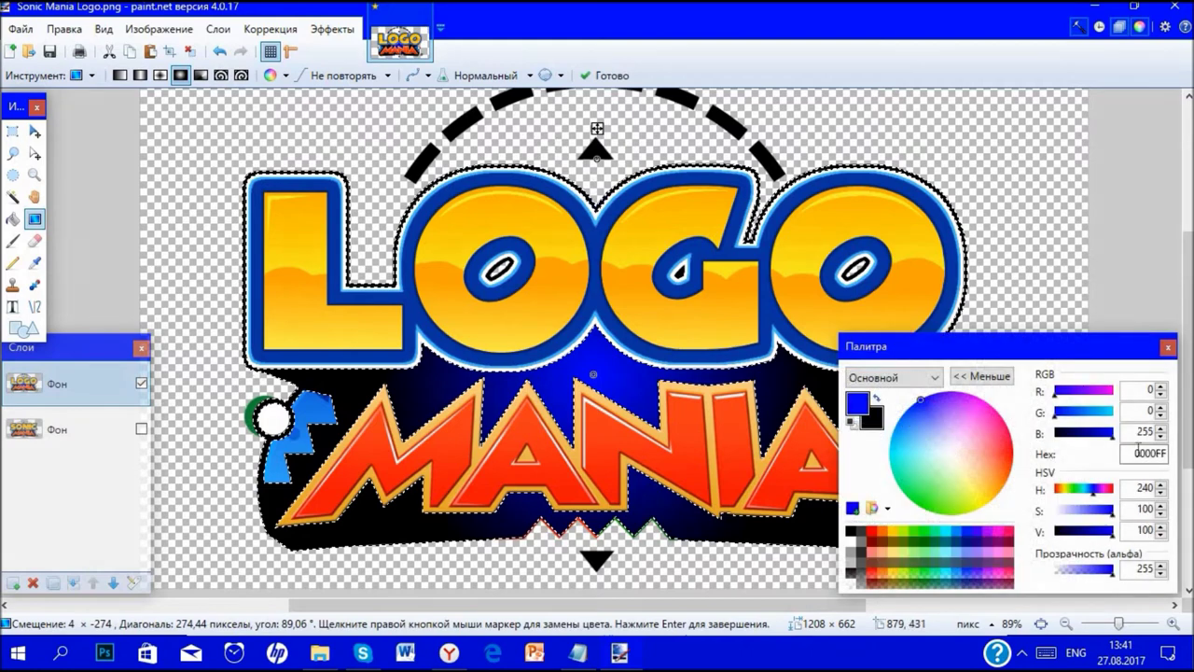
{"action": "left_click_drag", "start_coordinate": [1108, 442], "coordinate": [1091, 444]}
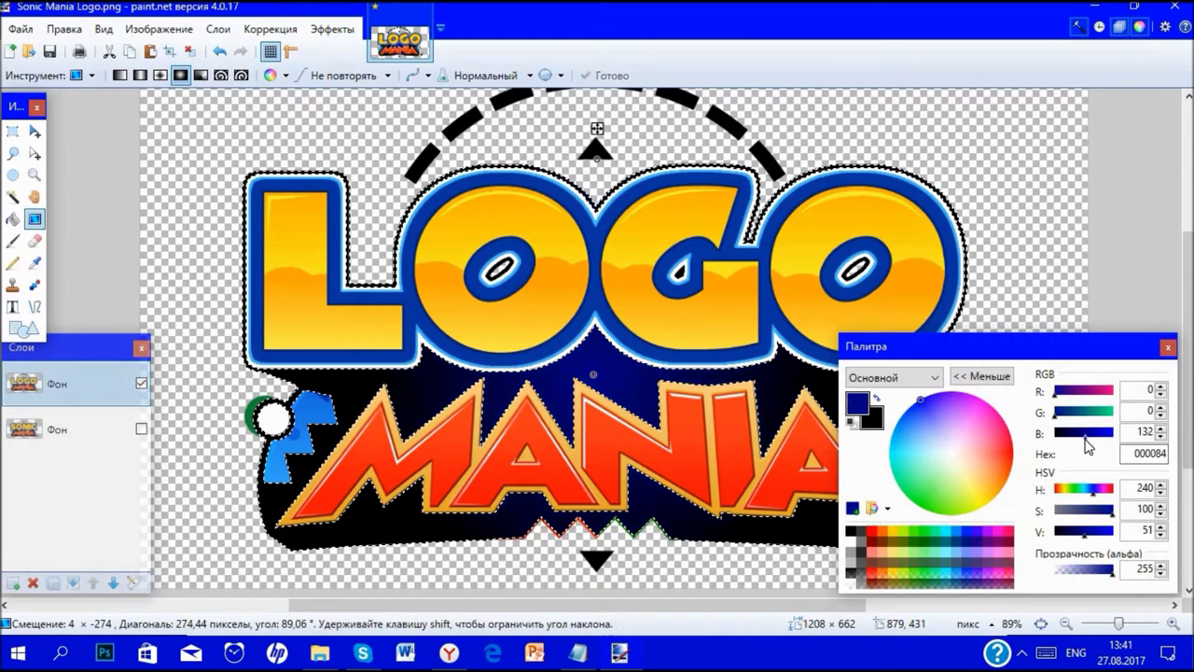
{"action": "left_click", "coordinate": [1162, 536]}
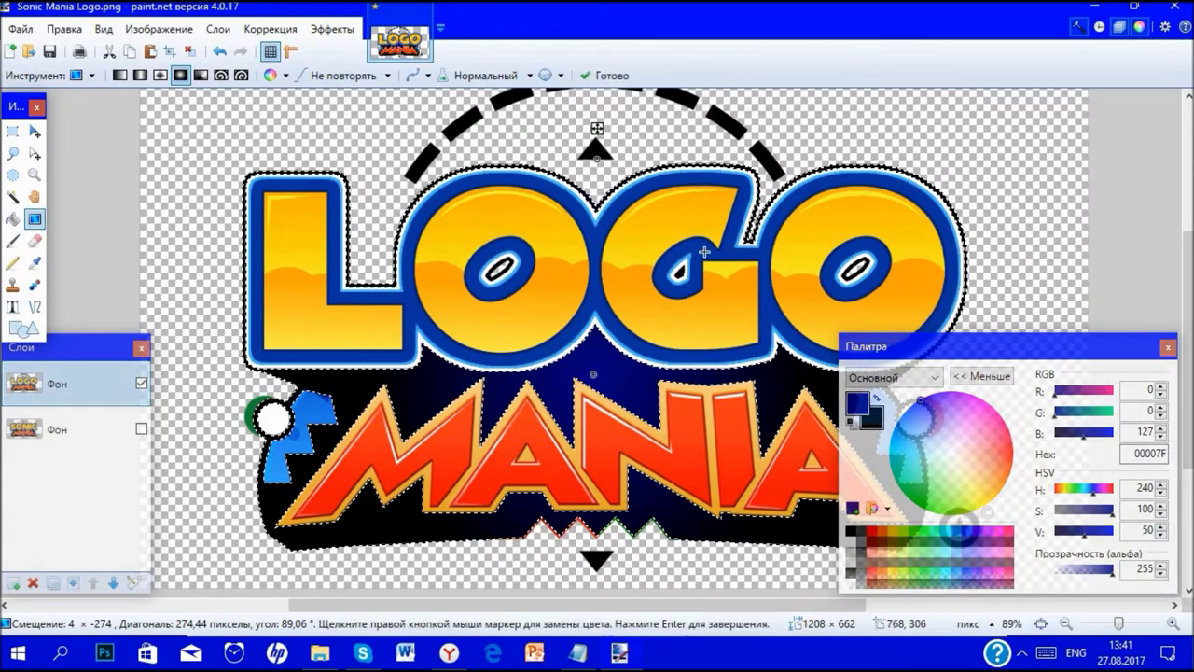
{"action": "mouse_move", "coordinate": [597, 128]}
{"action": "left_mouse_down"}
{"action": "mouse_move", "coordinate": [600, 117]}
{"action": "mouse_move", "coordinate": [598, 149]}
{"action": "left_mouse_up"}
{"action": "scroll", "coordinate": [647, 247], "scroll_direction": "down", "scroll_amount": 1}
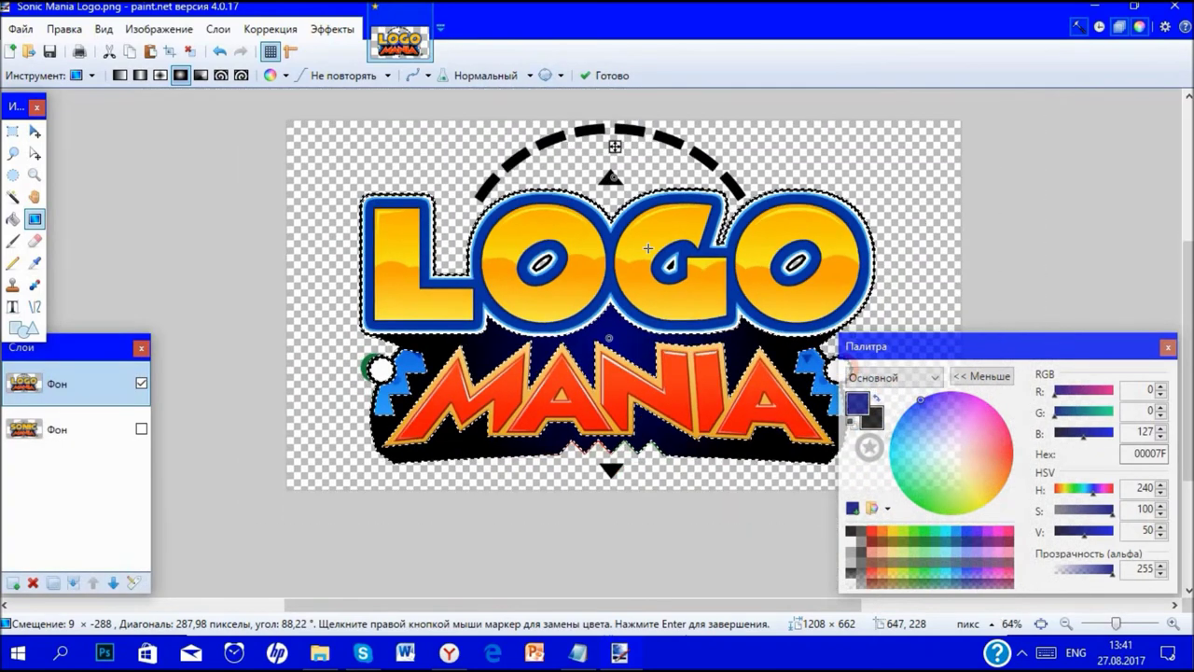
{"action": "key", "text": "ctrl+d"}
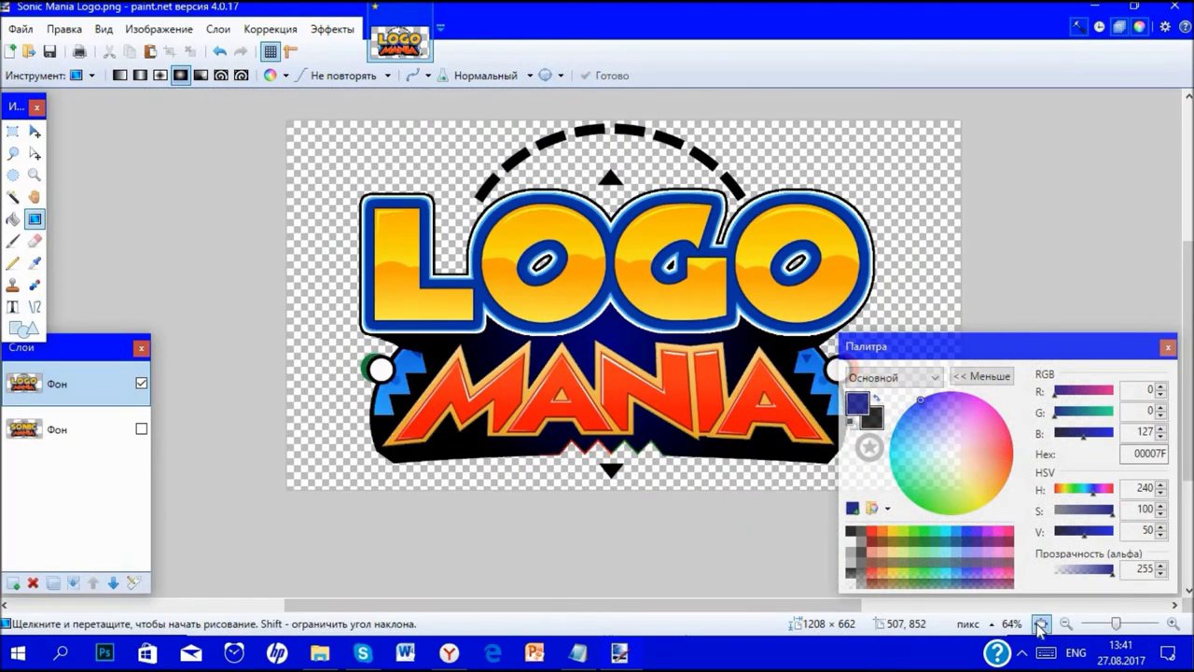
{"action": "key", "text": "ctrl+plus"}
- Compare the LOGO layer with the original SONIC layer by toggling their visibility, undoing the stray gradient on the SONIC layer
{"action": "left_click", "coordinate": [139, 452]}
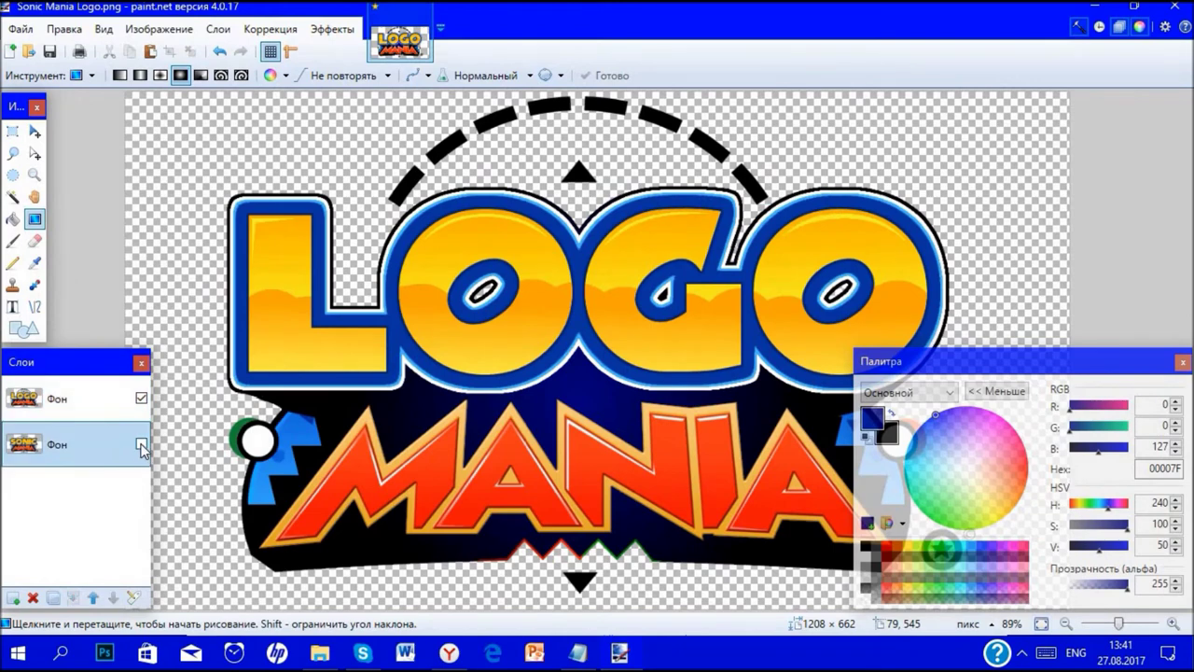
{"action": "left_click", "coordinate": [141, 446]}
{"action": "left_click", "coordinate": [164, 419]}
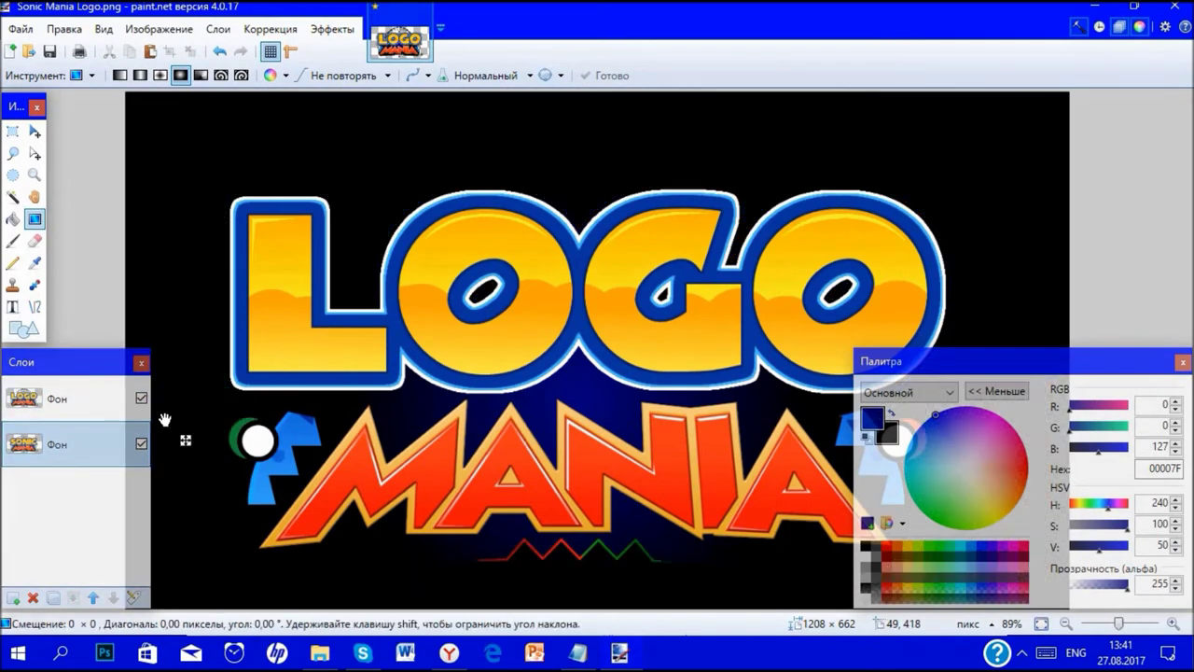
{"action": "key", "text": "ctrl+z"}
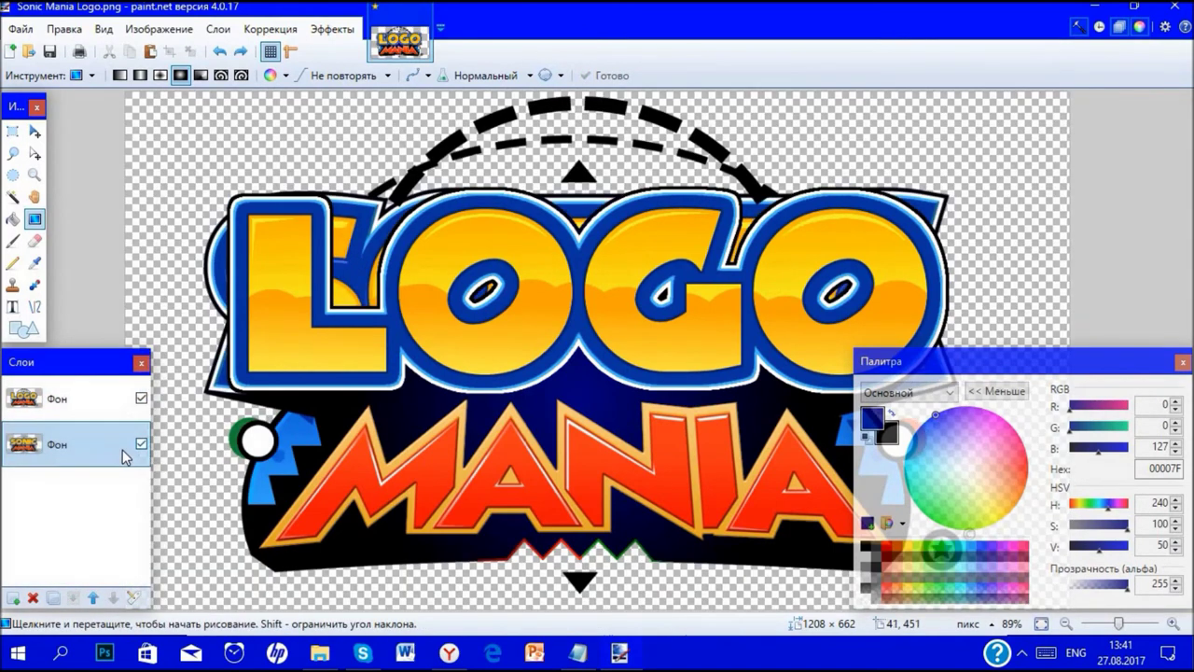
{"action": "left_click", "coordinate": [141, 398]}
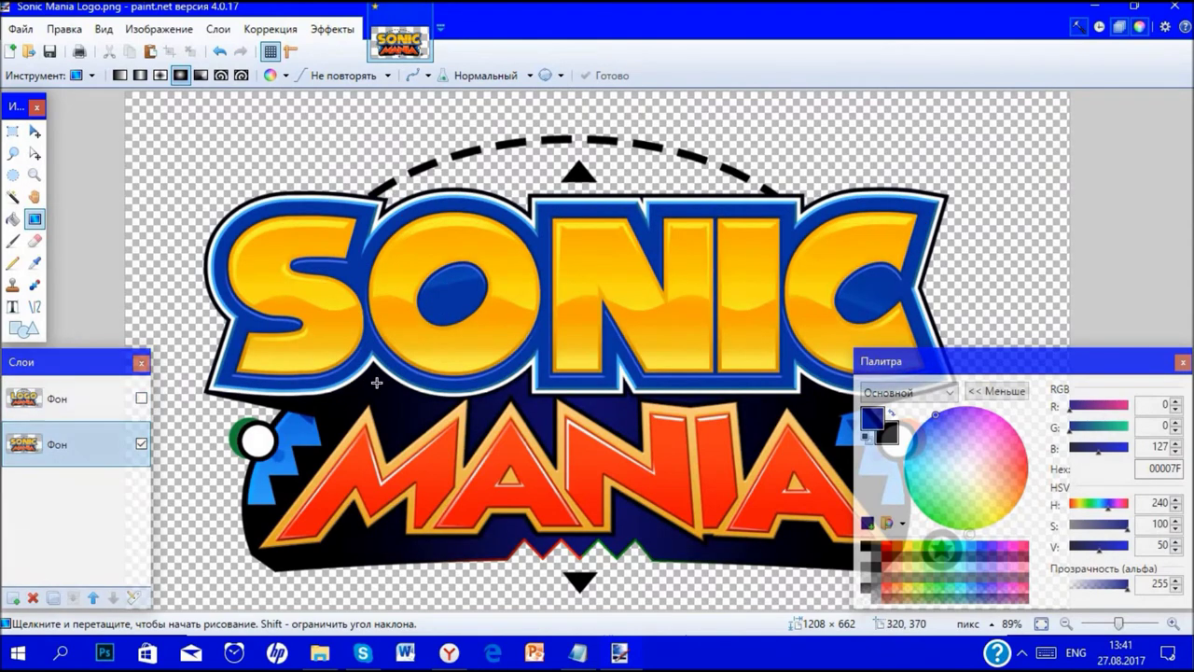
{"action": "scroll", "coordinate": [376, 383], "scroll_direction": "down", "scroll_amount": 3}
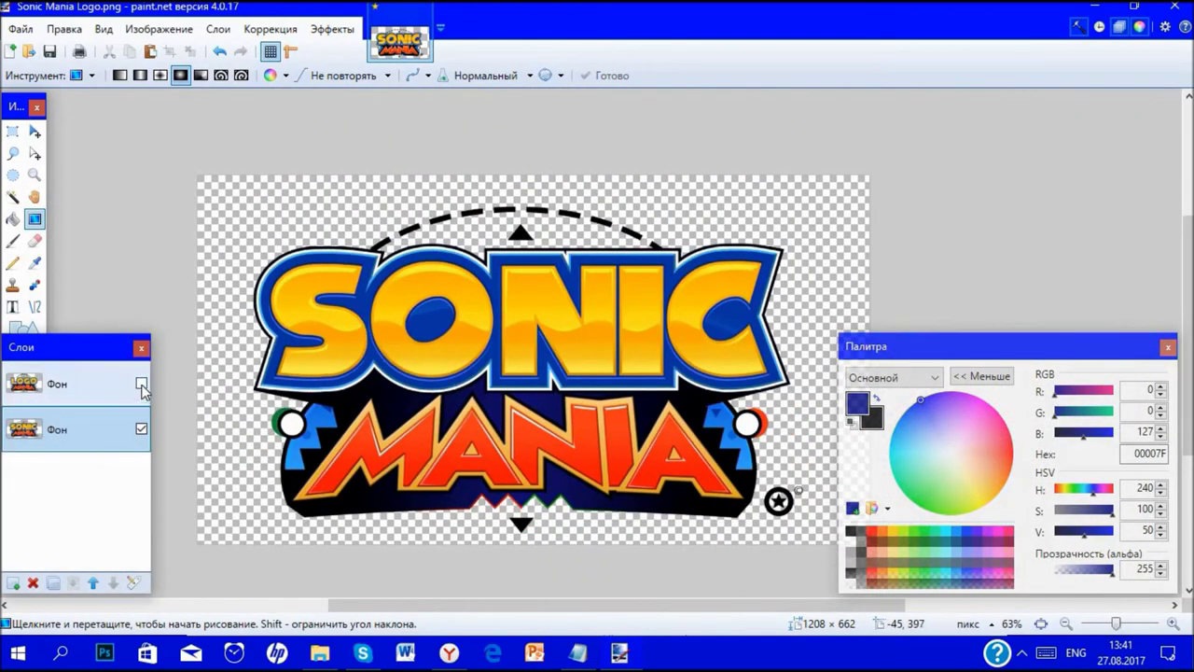
{"action": "left_click", "coordinate": [141, 384]}
{"action": "left_click", "coordinate": [141, 428]}
{"action": "left_click", "coordinate": [140, 428]}
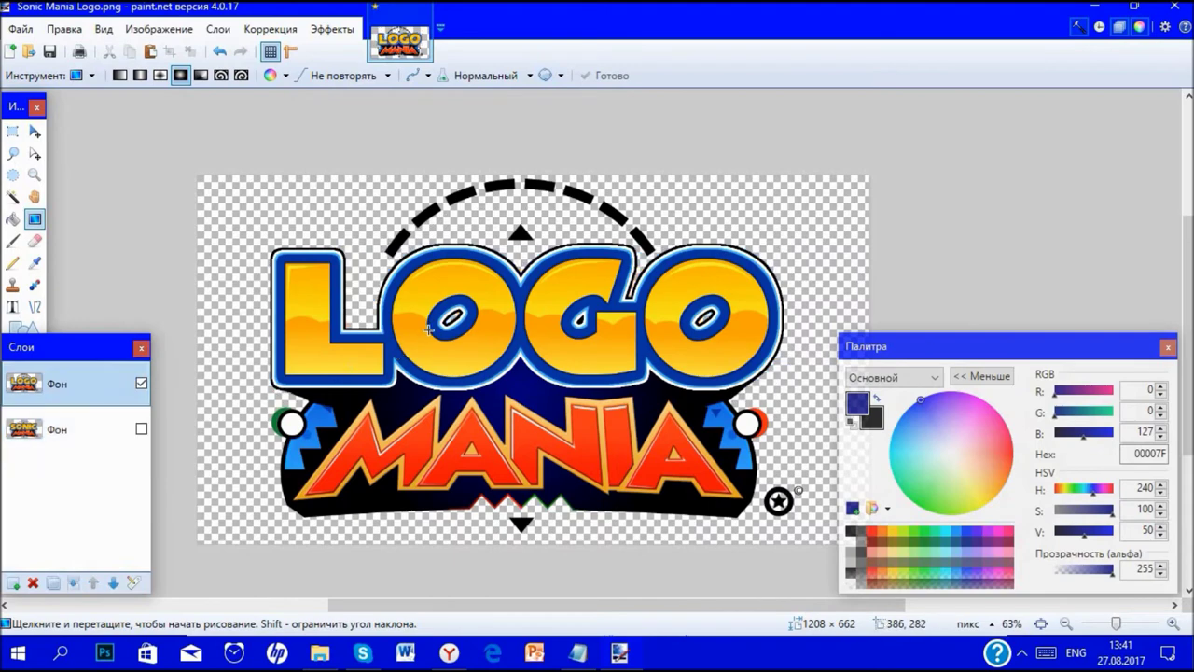
- Lasso an area about 70 × 56 pixels around the light blue, white and black rings inside the first O
{"action": "scroll", "coordinate": [454, 321], "scroll_direction": "up", "scroll_amount": 6}
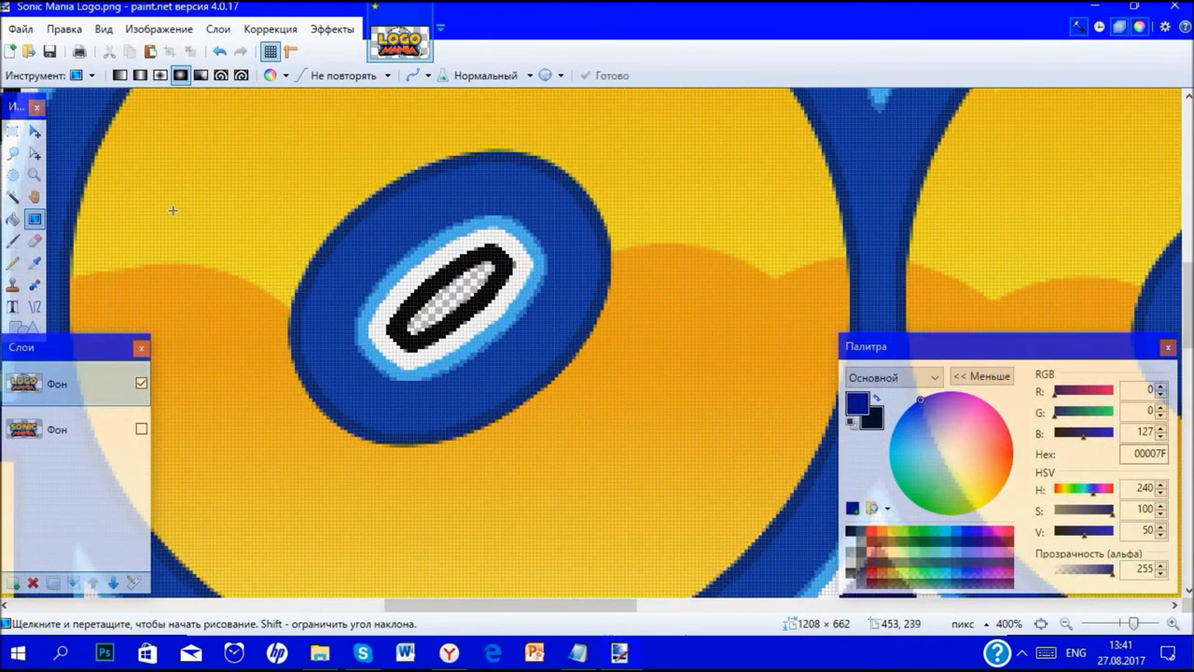
{"action": "left_click", "coordinate": [13, 132]}
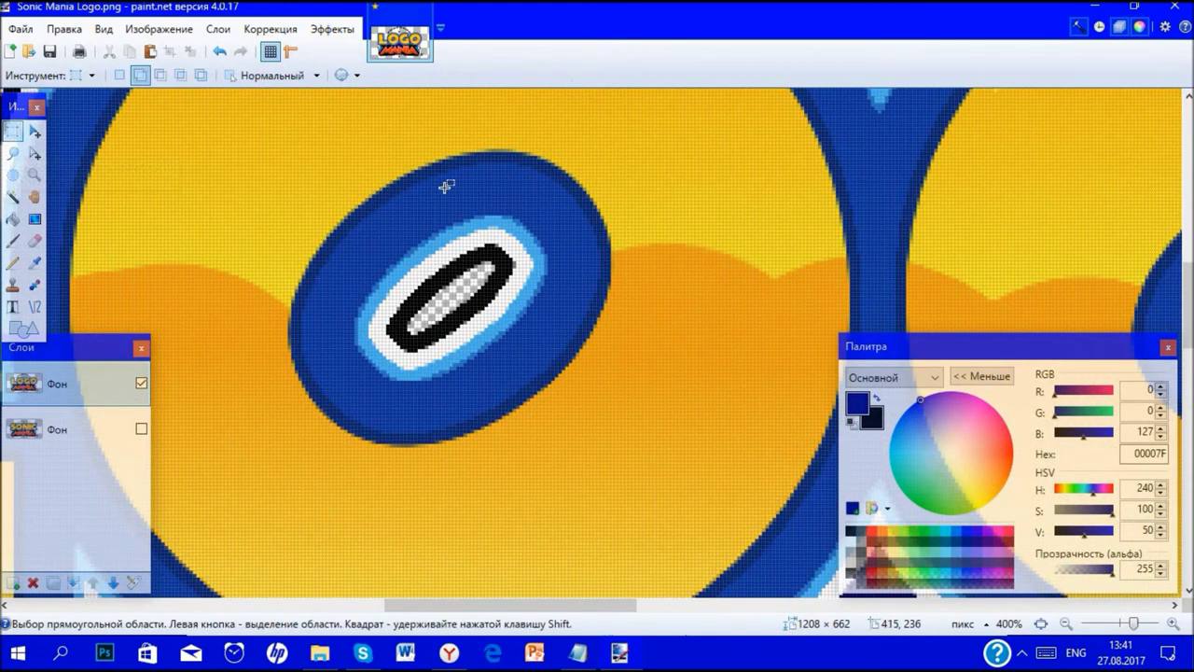
{"action": "left_click_drag", "start_coordinate": [513, 191], "coordinate": [427, 215]}
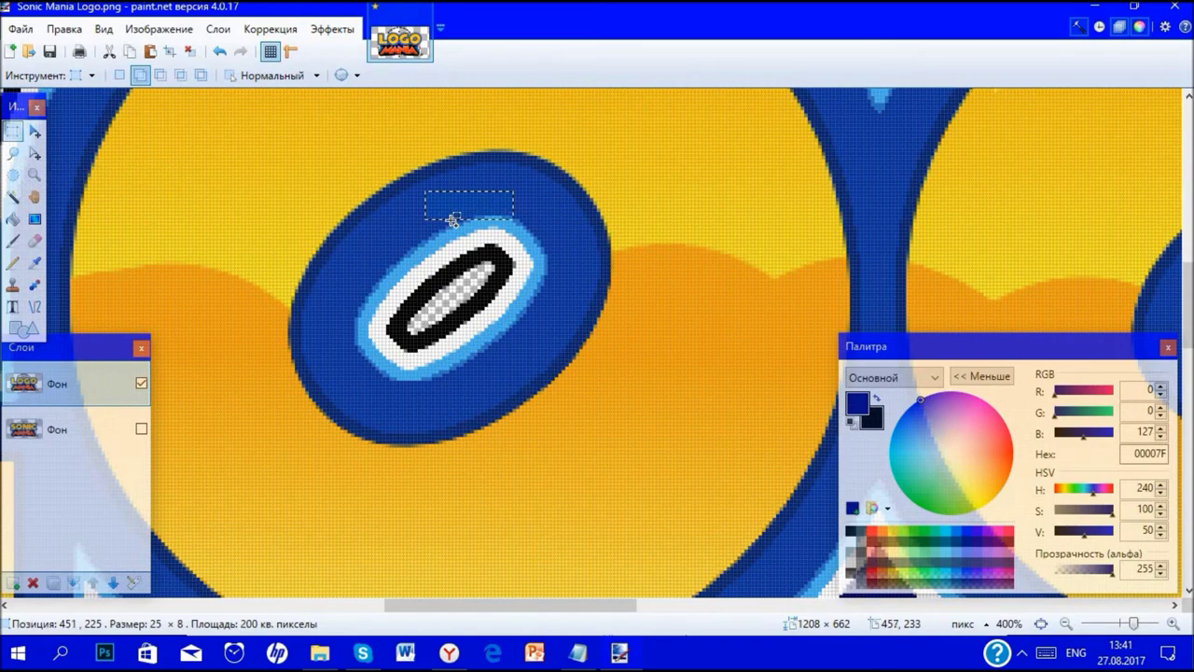
{"action": "left_click", "coordinate": [452, 220]}
{"action": "mouse_move", "coordinate": [501, 194]}
{"action": "left_mouse_down"}
{"action": "mouse_move", "coordinate": [461, 207]}
{"action": "mouse_move", "coordinate": [378, 247]}
{"action": "left_mouse_up"}
{"action": "mouse_move", "coordinate": [346, 361]}
{"action": "left_mouse_down"}
{"action": "mouse_move", "coordinate": [373, 399]}
{"action": "mouse_move", "coordinate": [401, 402]}
{"action": "mouse_move", "coordinate": [504, 375]}
{"action": "mouse_move", "coordinate": [580, 303]}
{"action": "mouse_move", "coordinate": [587, 257]}
{"action": "mouse_move", "coordinate": [557, 218]}
{"action": "left_mouse_up"}
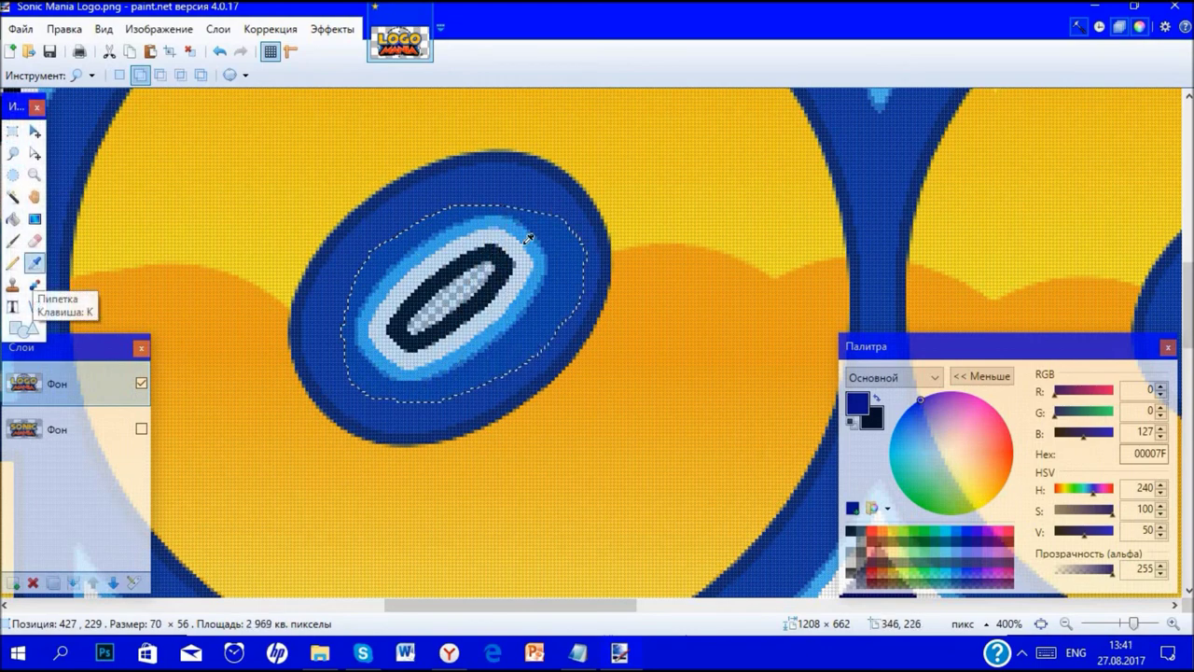
- Pick the blue 133EA8 from around the rings, fill the lassoed centre of the first O with it, and deselect
{"action": "left_click", "coordinate": [34, 262]}
{"action": "left_click", "coordinate": [565, 241]}
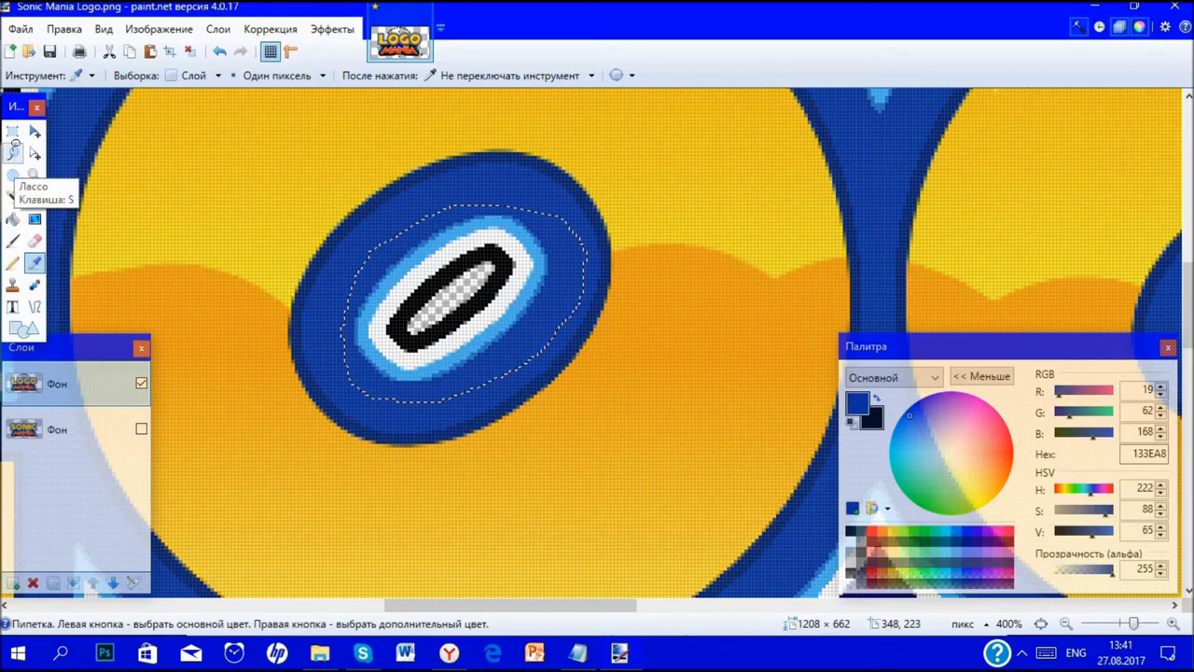
{"action": "left_click", "coordinate": [14, 152]}
{"action": "key", "text": "BackSpace"}
{"action": "scroll", "coordinate": [221, 259], "scroll_direction": "down", "scroll_amount": 5}
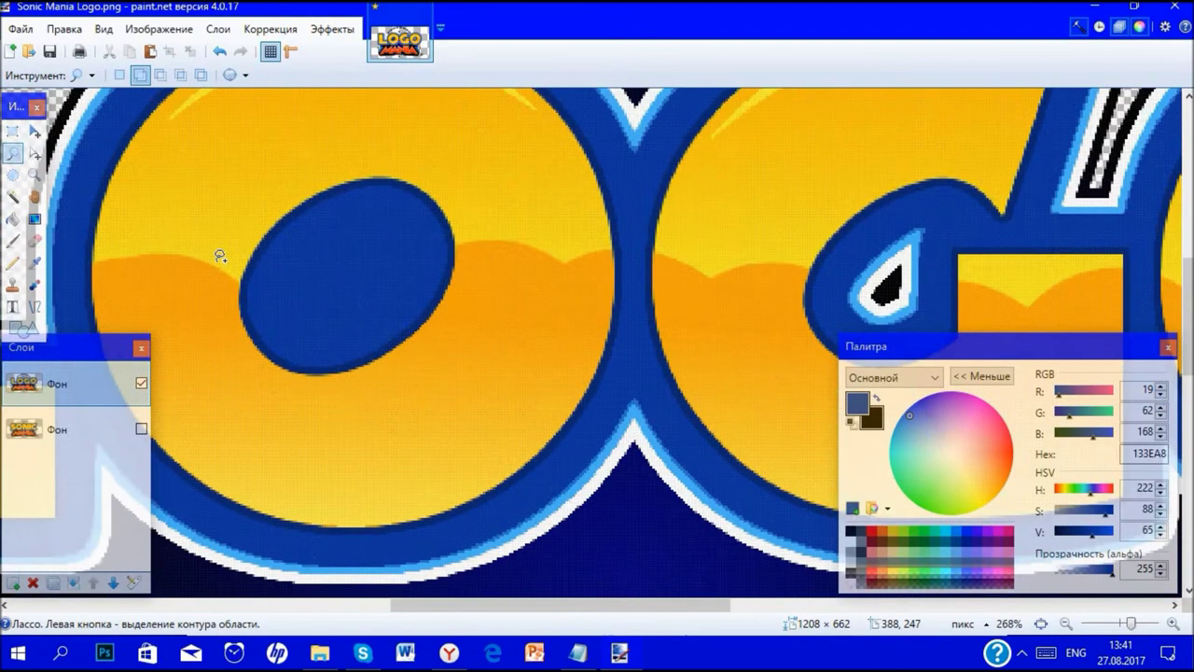
- Lasso the rings inside the last O, fill the area with the same blue 133EA8, and deselect
{"action": "scroll", "coordinate": [798, 275], "scroll_direction": "up", "scroll_amount": 3}
{"action": "scroll", "coordinate": [798, 276], "scroll_direction": "up", "scroll_amount": 4}
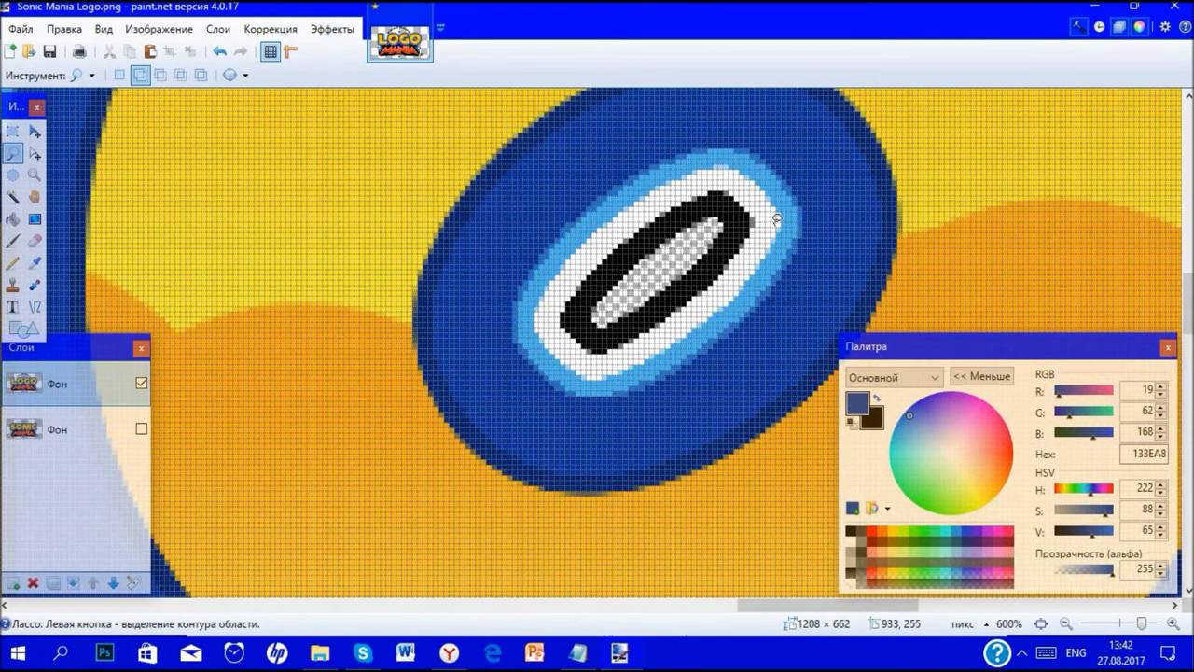
{"action": "mouse_move", "coordinate": [692, 118]}
{"action": "left_mouse_down"}
{"action": "mouse_move", "coordinate": [541, 181]}
{"action": "mouse_move", "coordinate": [506, 342]}
{"action": "mouse_move", "coordinate": [706, 419]}
{"action": "mouse_move", "coordinate": [795, 151]}
{"action": "left_mouse_up"}
{"action": "left_click_drag", "start_coordinate": [810, 324], "coordinate": [841, 242]}
{"action": "key", "text": "BackSpace"}
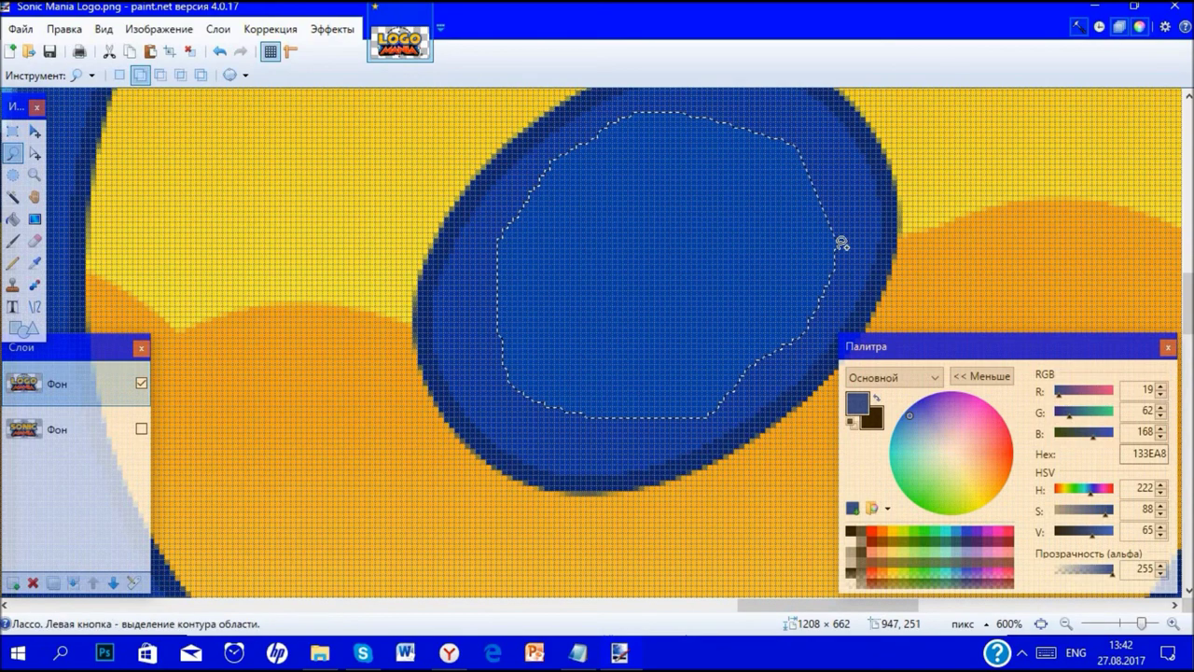
{"action": "scroll", "coordinate": [842, 243], "scroll_direction": "down", "scroll_amount": 9}
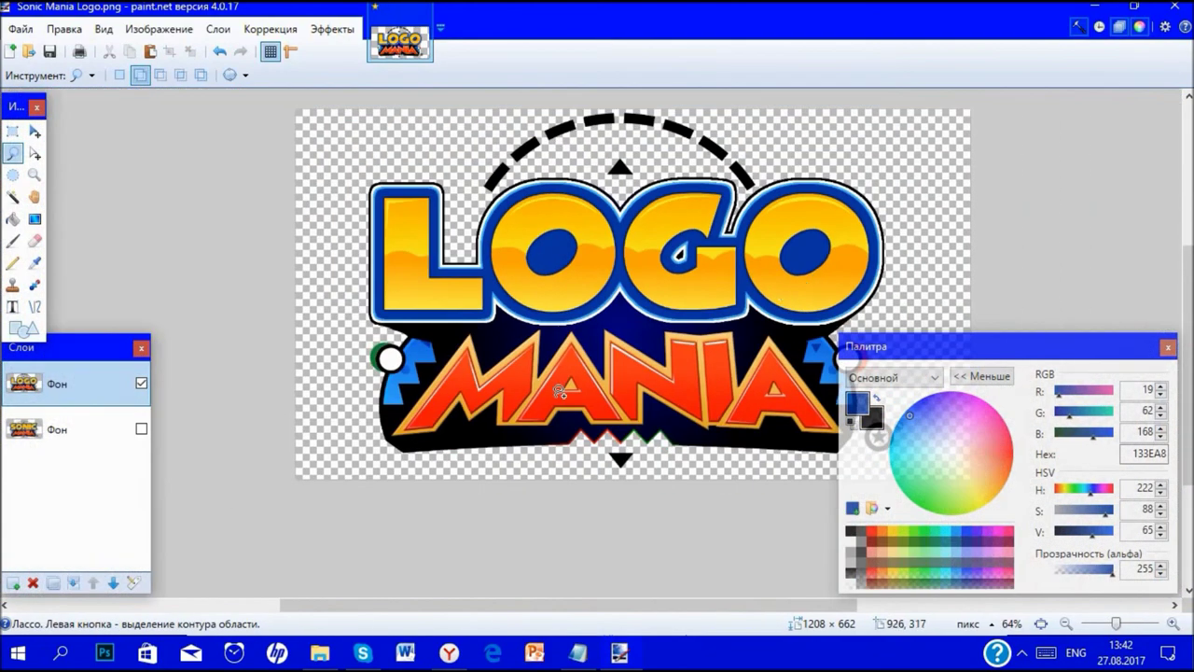
- Compare the LOGO layer with the original SONIC layer by switching their visibility, leaving only the LOGO layer shown
{"action": "left_click", "coordinate": [141, 427]}
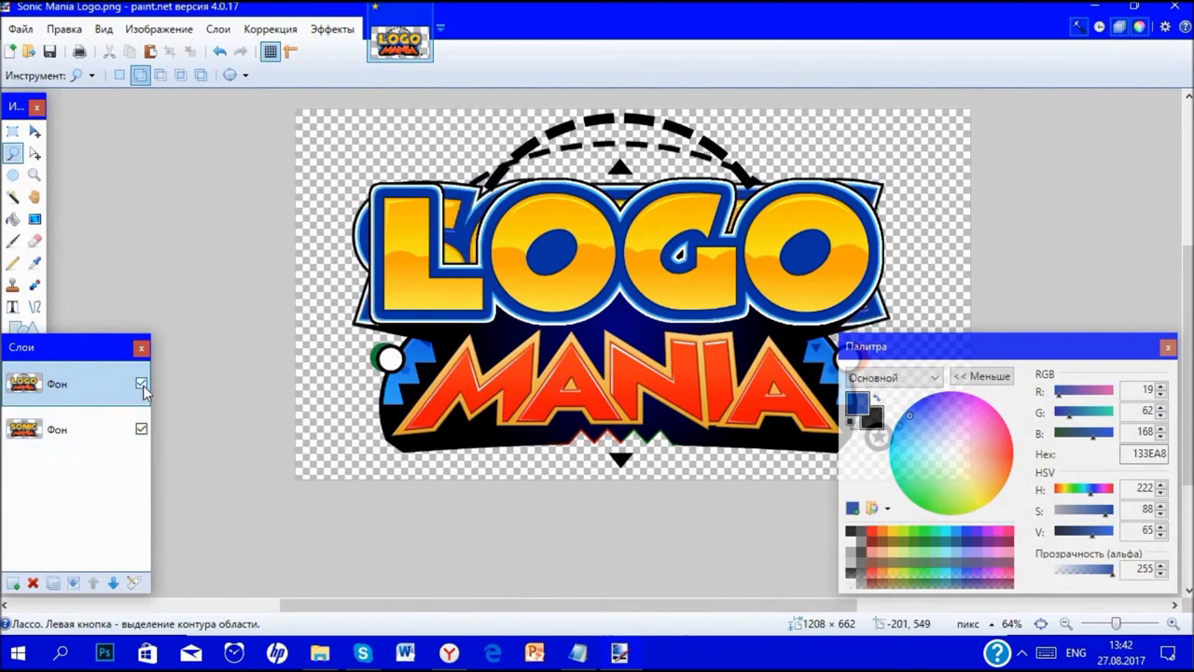
{"action": "left_click", "coordinate": [141, 385]}
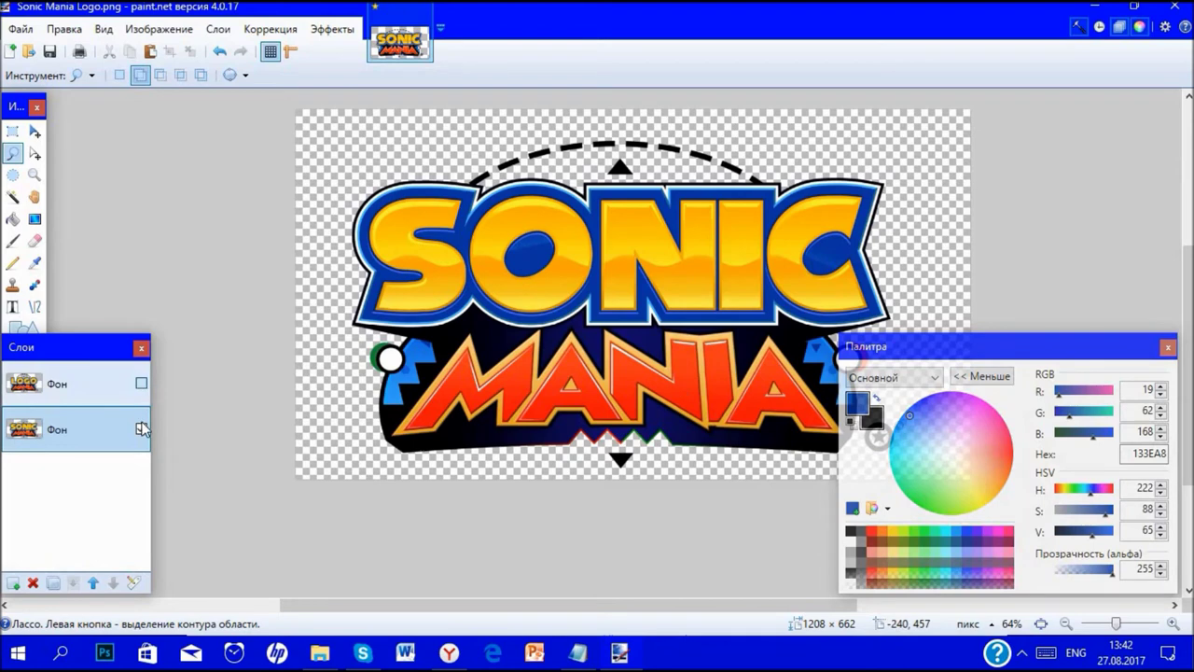
{"action": "key", "text": "ctrl+z"}
{"action": "key", "text": "ctrl+z"}
{"action": "left_click", "coordinate": [135, 393]}
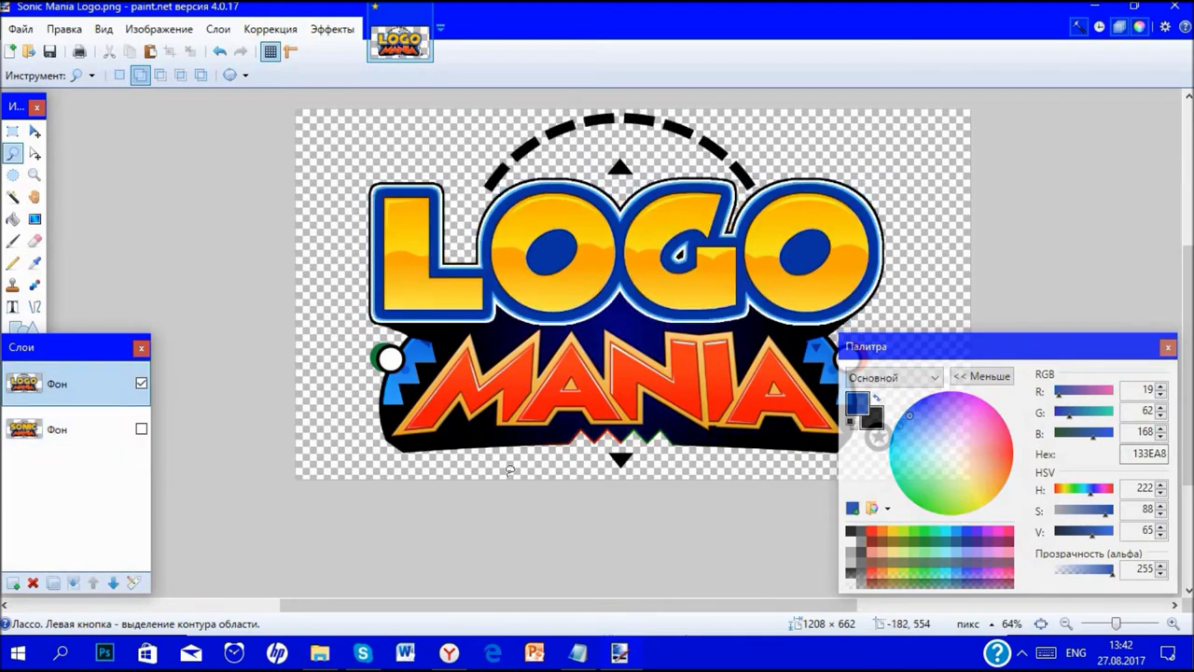
- Delete the hidden original SONIC layer beneath the LOGO layer
{"action": "left_click_drag", "start_coordinate": [520, 606], "coordinate": [577, 606]}
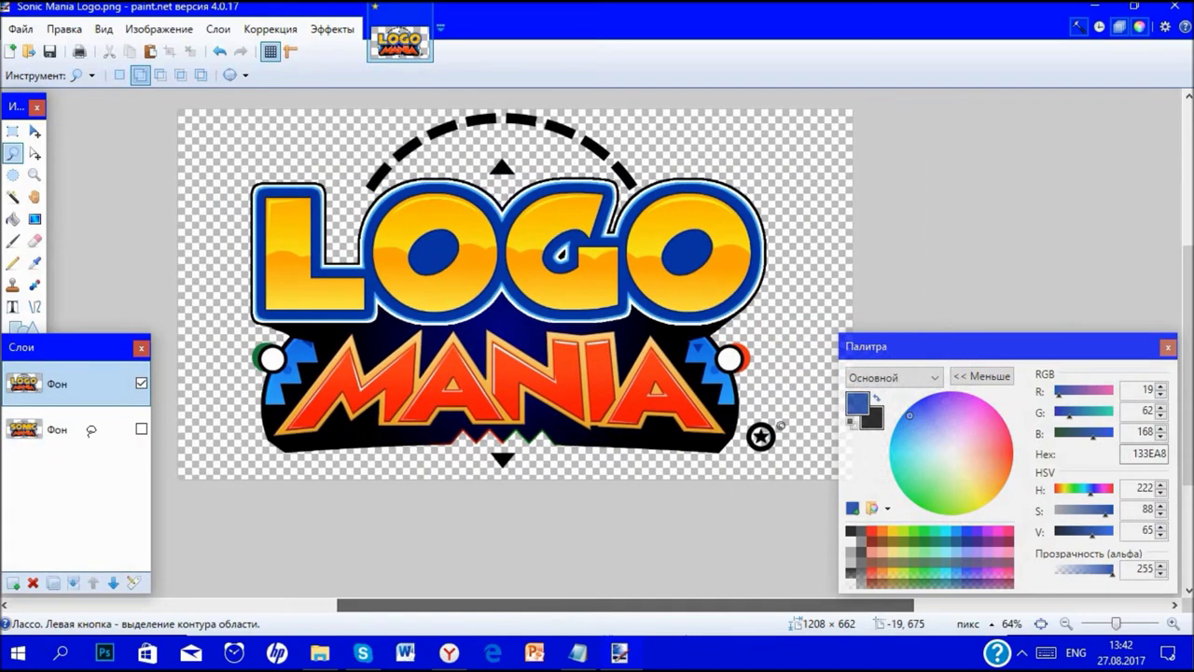
{"action": "left_click", "coordinate": [75, 429]}
{"action": "left_click", "coordinate": [33, 584]}
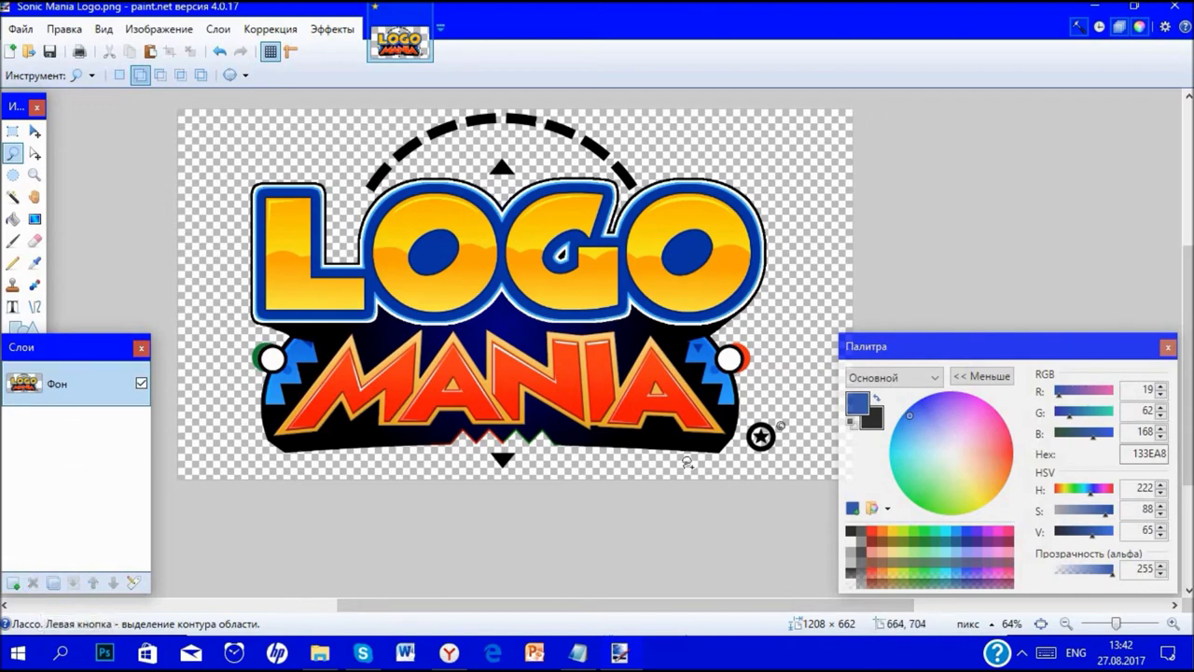
- Lasso an area about 106 × 99 pixels around the star emblem and copyright mark beside the banner, and delete its contents
{"action": "scroll", "coordinate": [819, 467], "scroll_direction": "up", "scroll_amount": 3}
{"action": "scroll", "coordinate": [770, 421], "scroll_direction": "up", "scroll_amount": 3}
{"action": "mouse_move", "coordinate": [718, 403]}
{"action": "left_mouse_down"}
{"action": "mouse_move", "coordinate": [631, 195]}
{"action": "mouse_move", "coordinate": [462, 397]}
{"action": "left_mouse_up"}
{"action": "mouse_move", "coordinate": [474, 441]}
{"action": "left_mouse_down"}
{"action": "mouse_move", "coordinate": [501, 473]}
{"action": "mouse_move", "coordinate": [620, 478]}
{"action": "left_mouse_up"}
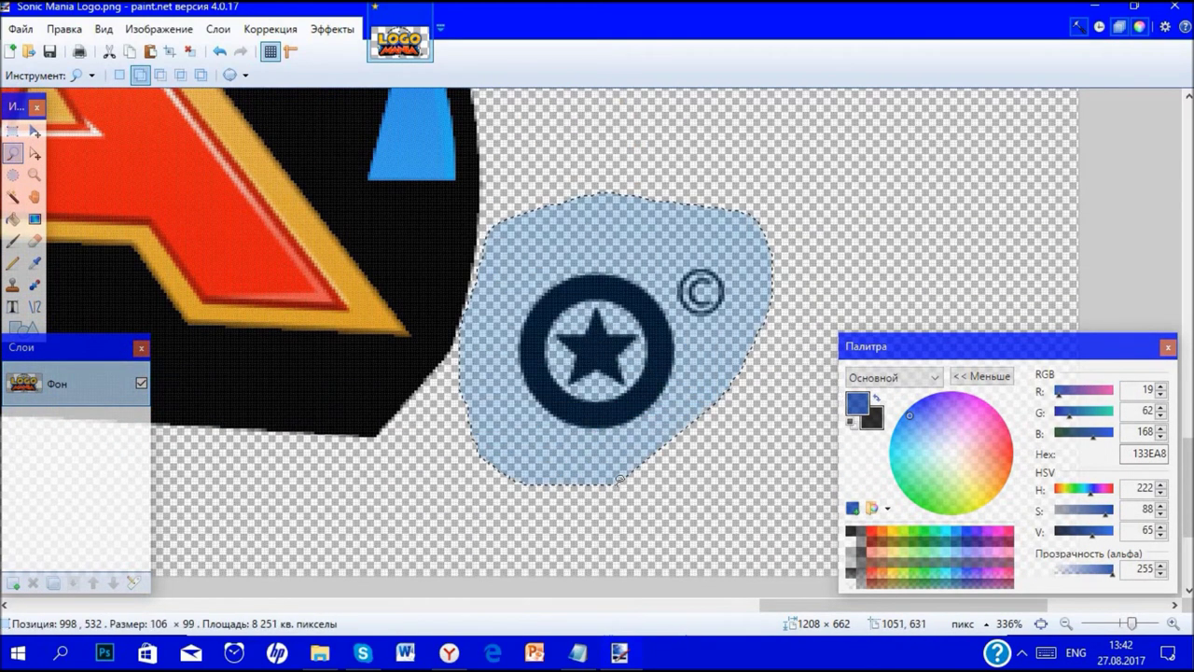
{"action": "key", "text": "Delete"}
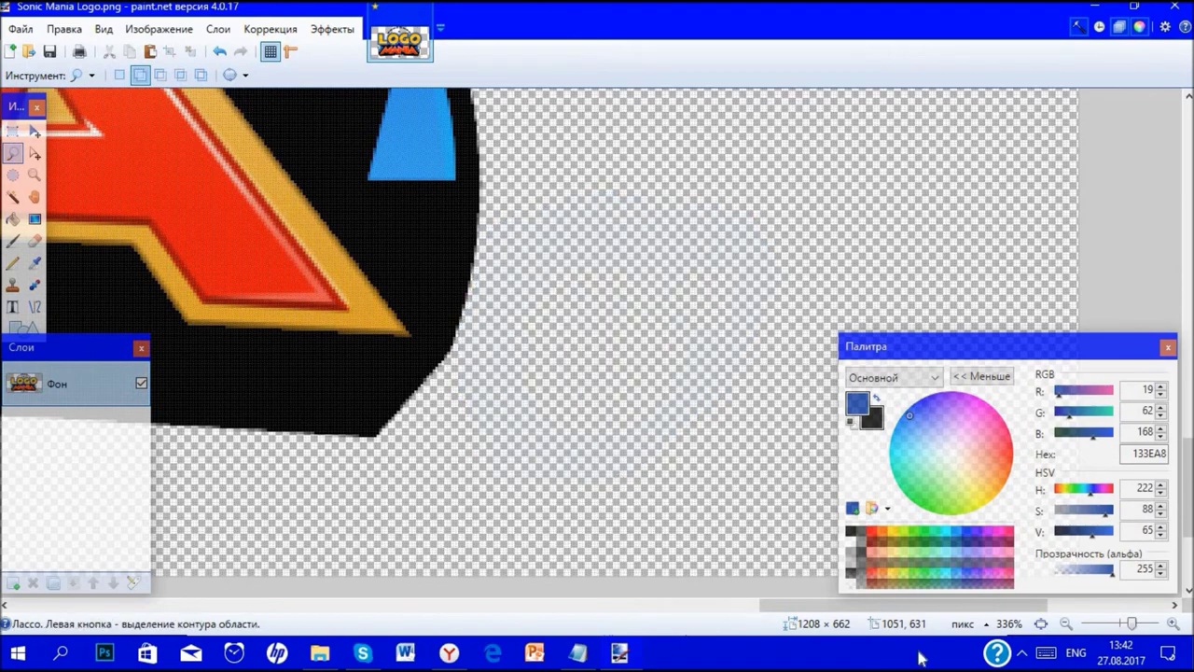
{"action": "left_click", "coordinate": [1042, 624]}
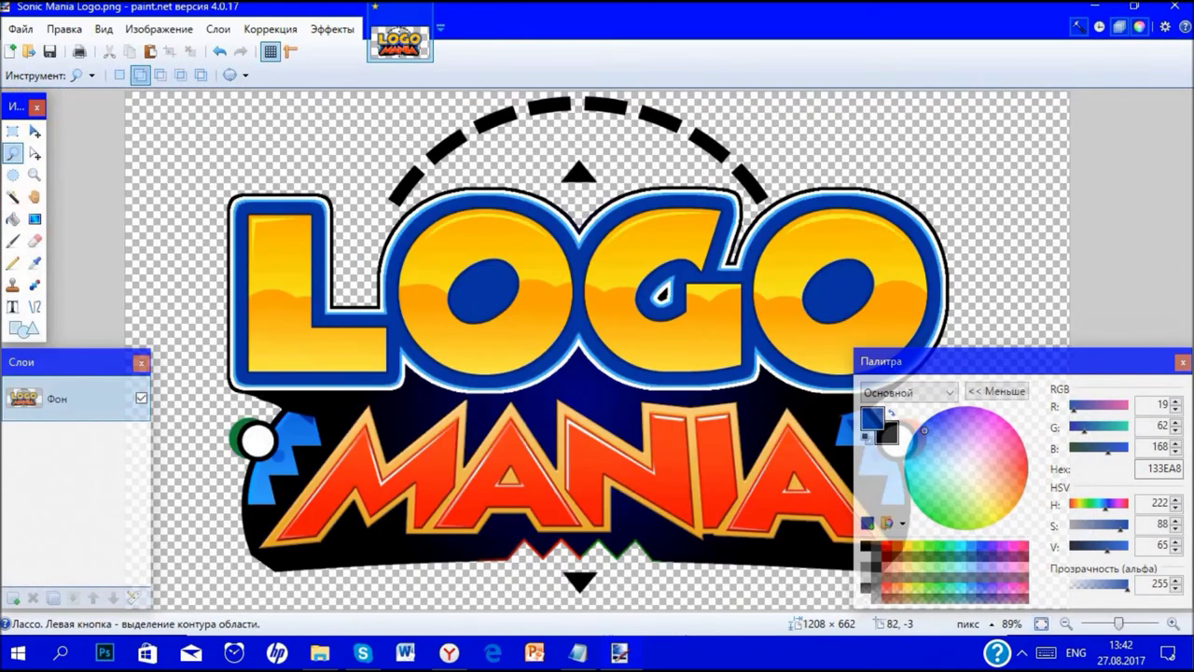
- Save Sonic Mania Logo.png with 32-bit colour depth and close the image editor
{"action": "left_click", "coordinate": [49, 51]}
{"action": "scroll", "coordinate": [721, 393], "scroll_direction": "down", "scroll_amount": 3}
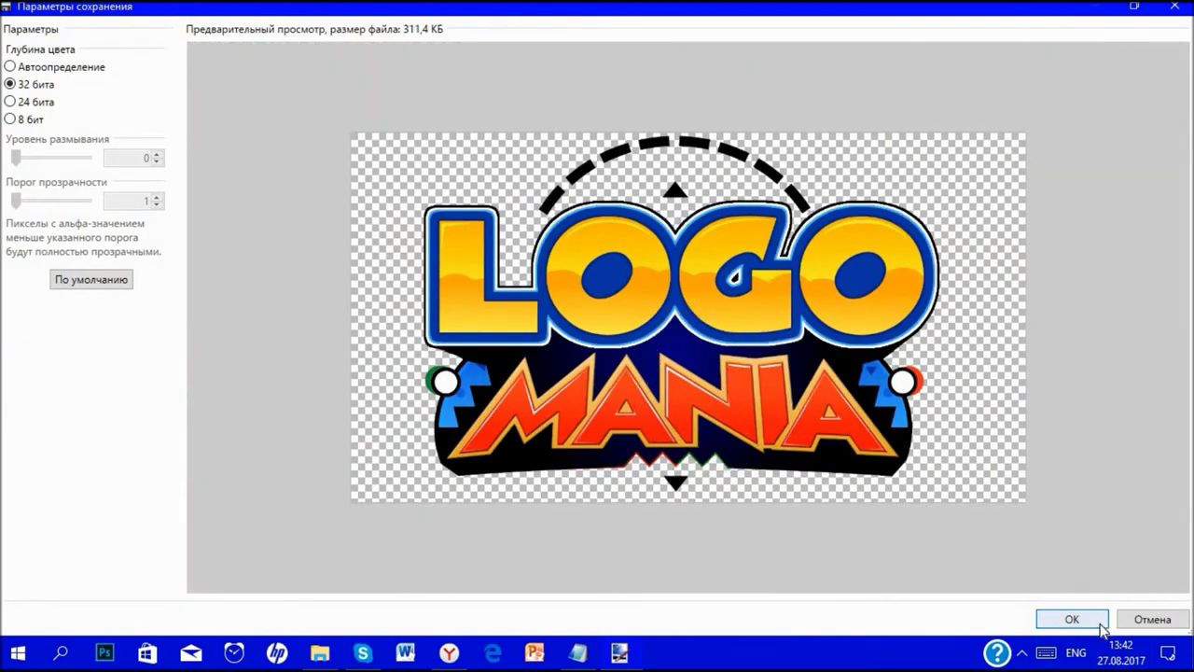
{"action": "left_click", "coordinate": [1102, 627]}
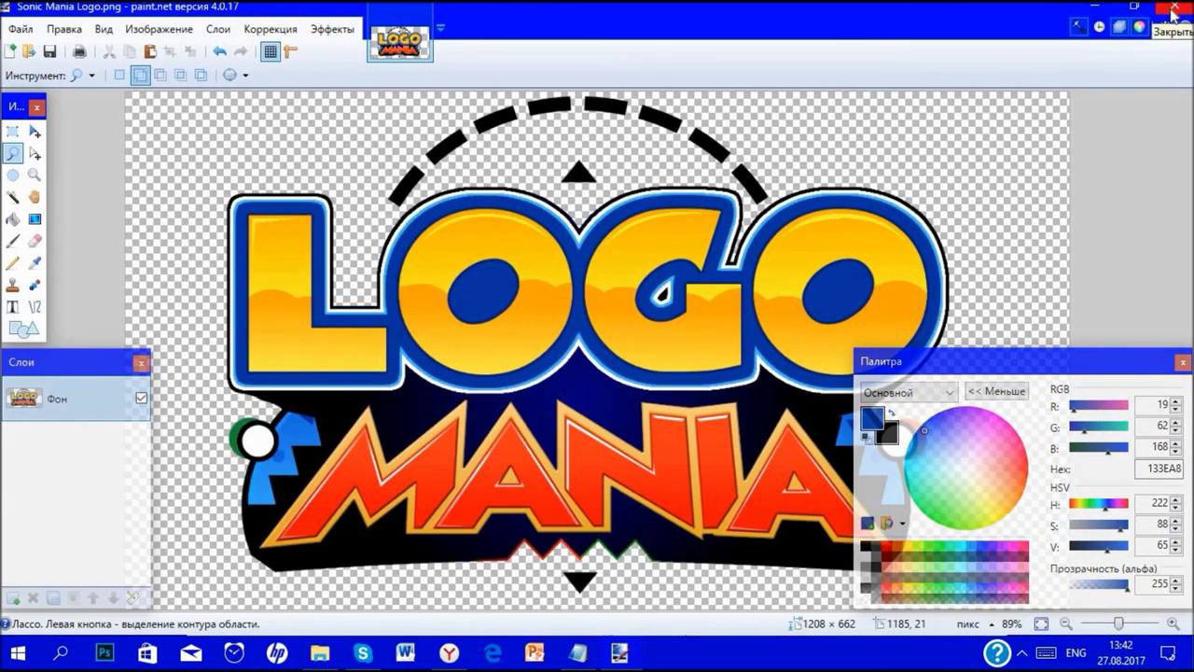
{"action": "left_click", "coordinate": [1041, 625]}
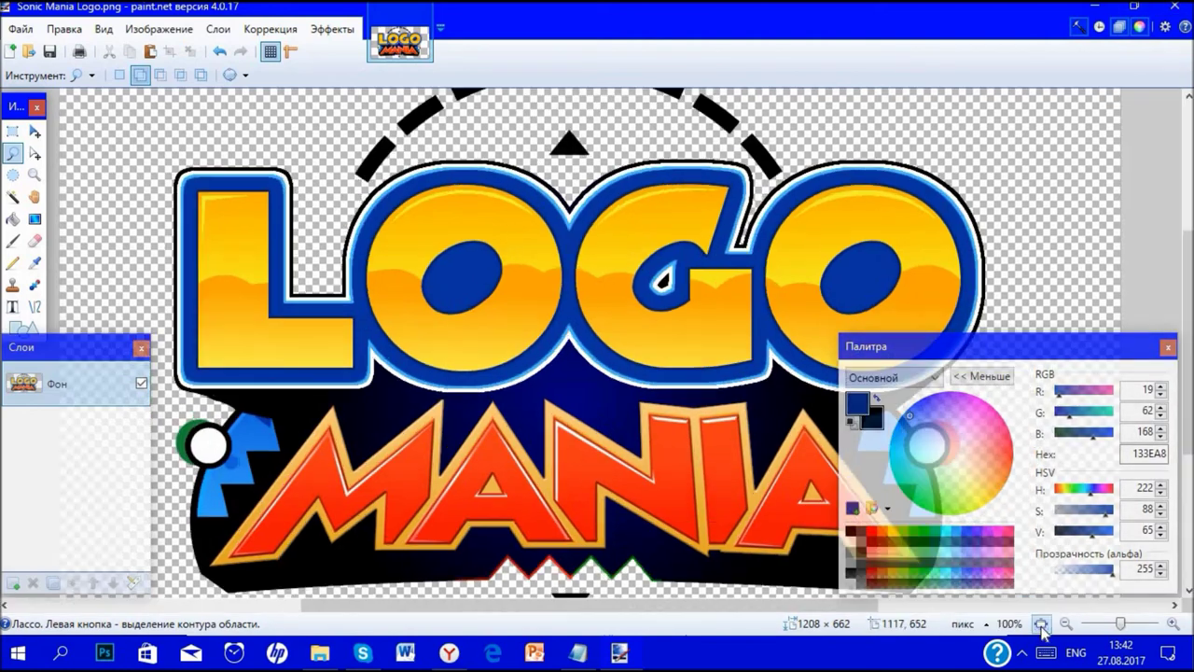
{"action": "left_click", "coordinate": [1177, 7]}
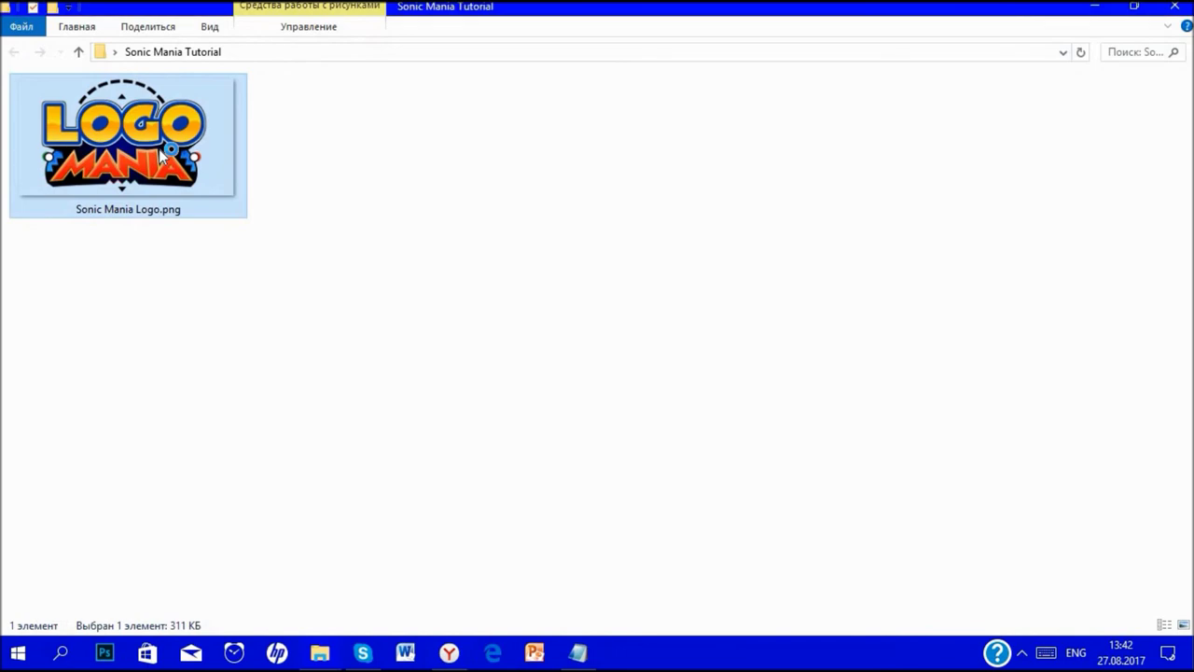
- Open the saved Sonic Mania Logo.png in Windows Photo Viewer to inspect the finished logo, and close the viewer
{"action": "double_click", "coordinate": [158, 148]}
{"action": "left_click", "coordinate": [1069, 62]}
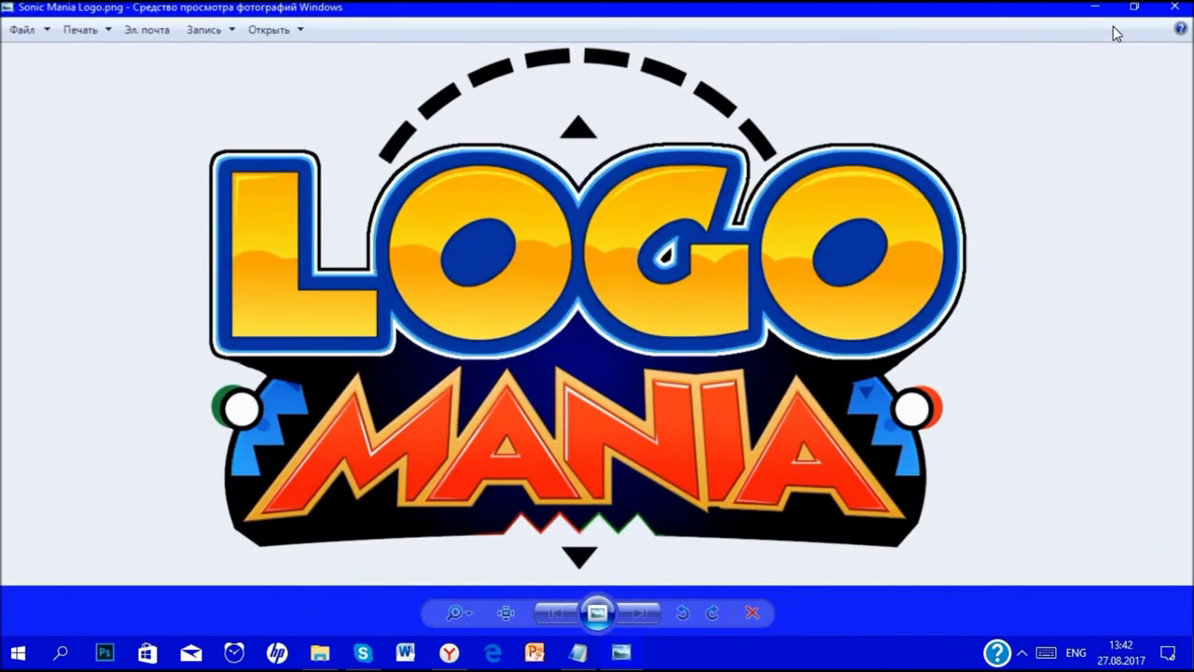
{"action": "left_click", "coordinate": [1174, 6]}
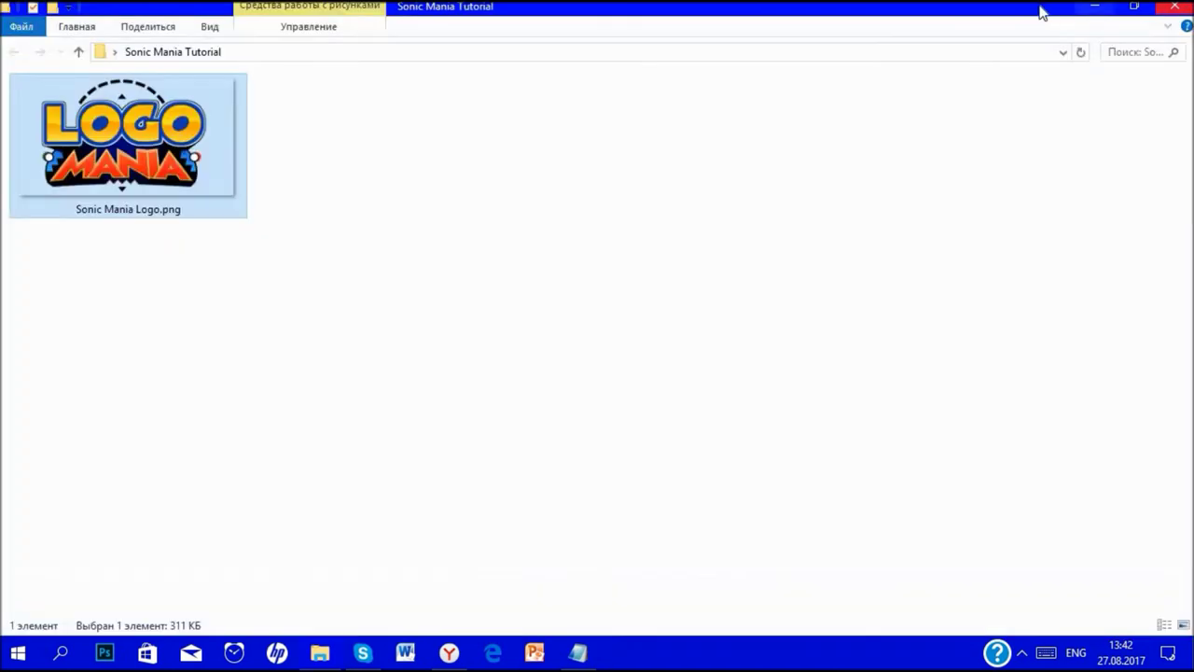
- Minimize the tutorial folder and view sonic_mania_logo_by_Plazmer.png from the personal folder on the desktop in Windows Photo Viewer
{"action": "left_click", "coordinate": [1093, 11]}
{"action": "double_click", "coordinate": [1149, 33]}
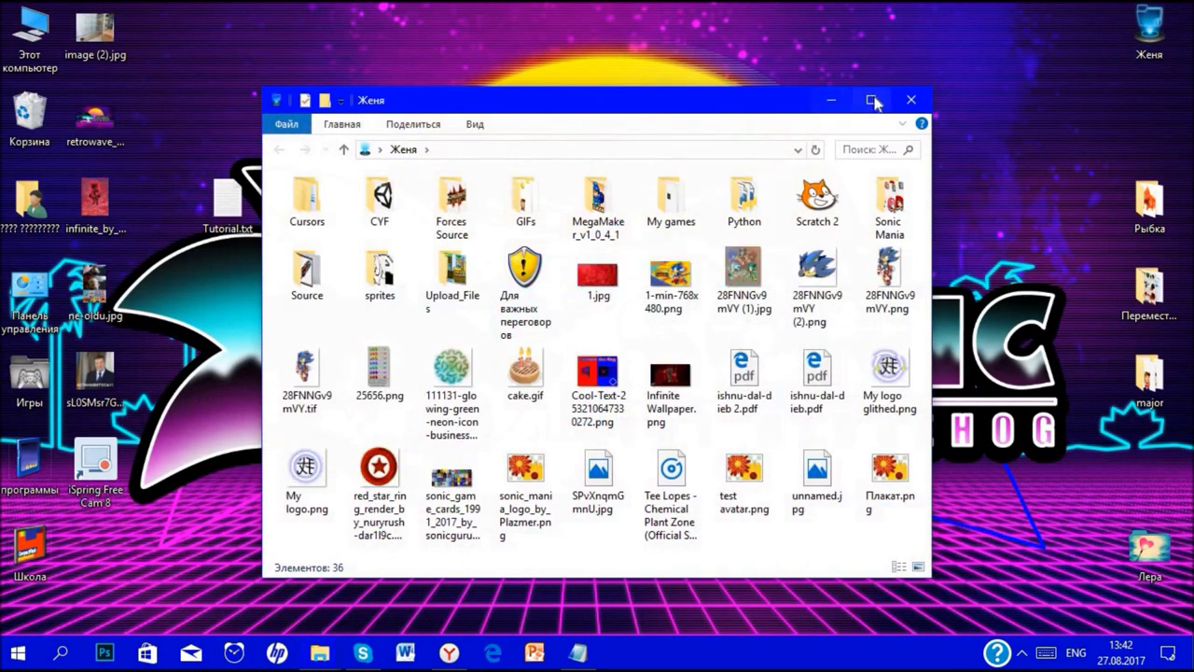
{"action": "left_click", "coordinate": [871, 99]}
{"action": "double_click", "coordinate": [823, 210]}
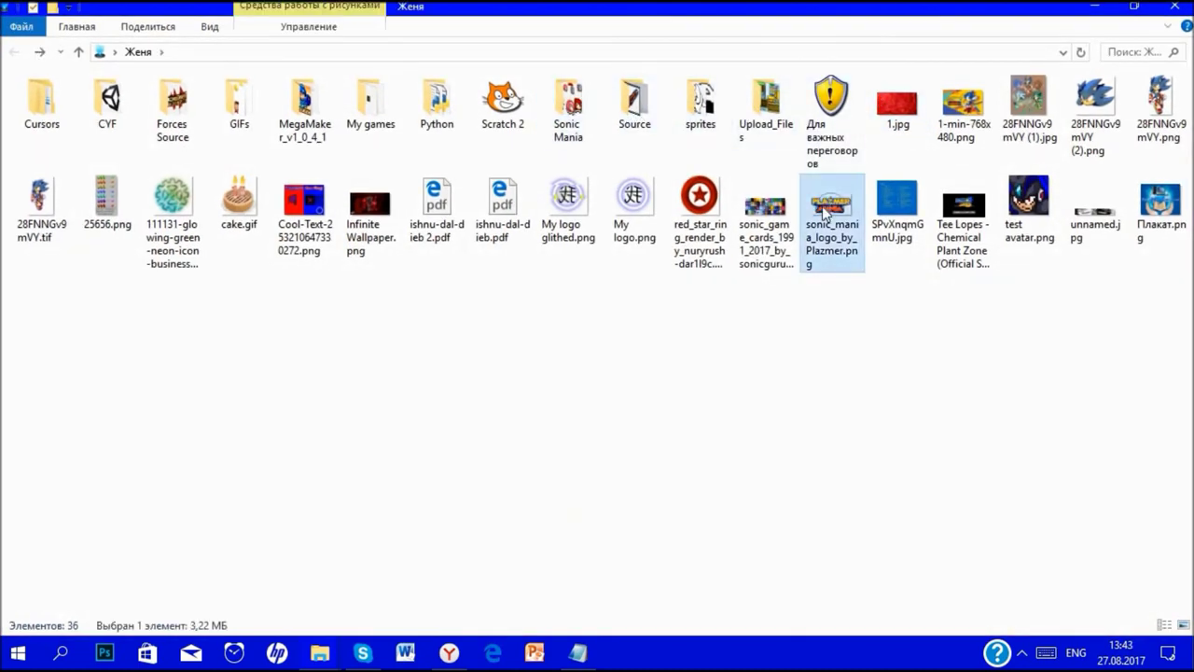
{"action": "left_click", "coordinate": [1069, 62]}
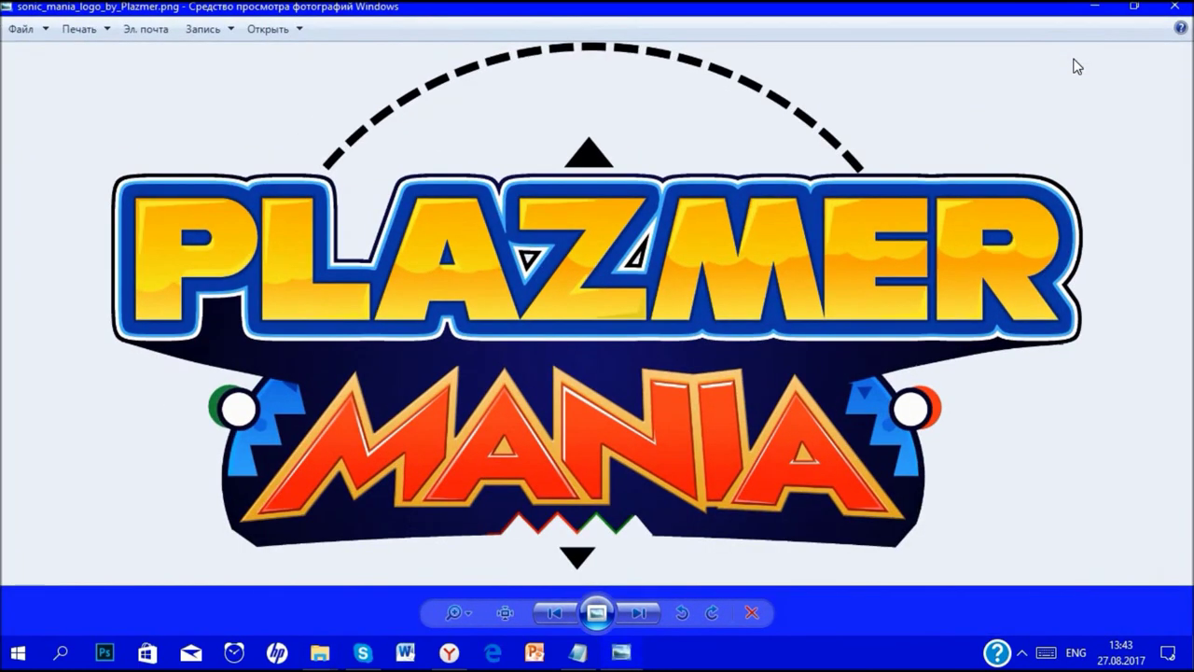